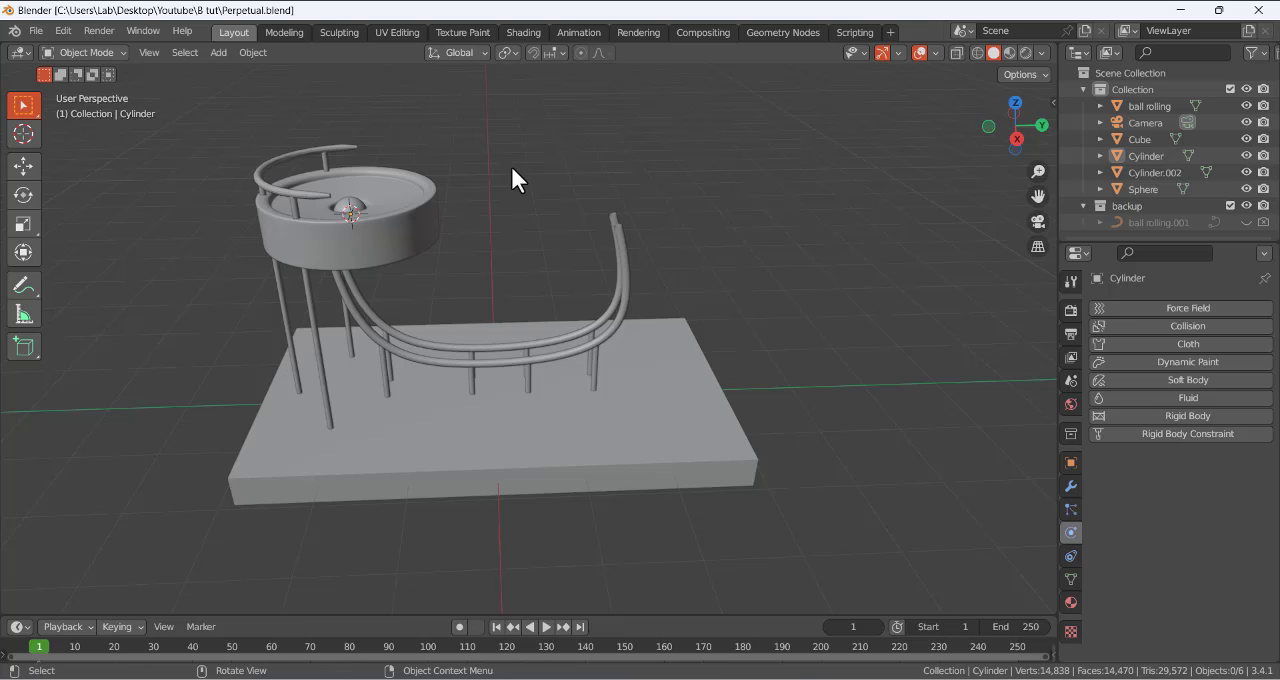
- Annotate the ball's looping path along the curved rails and across the bowl in the right orthographic view
{"action": "key", "text": "KP_3"}
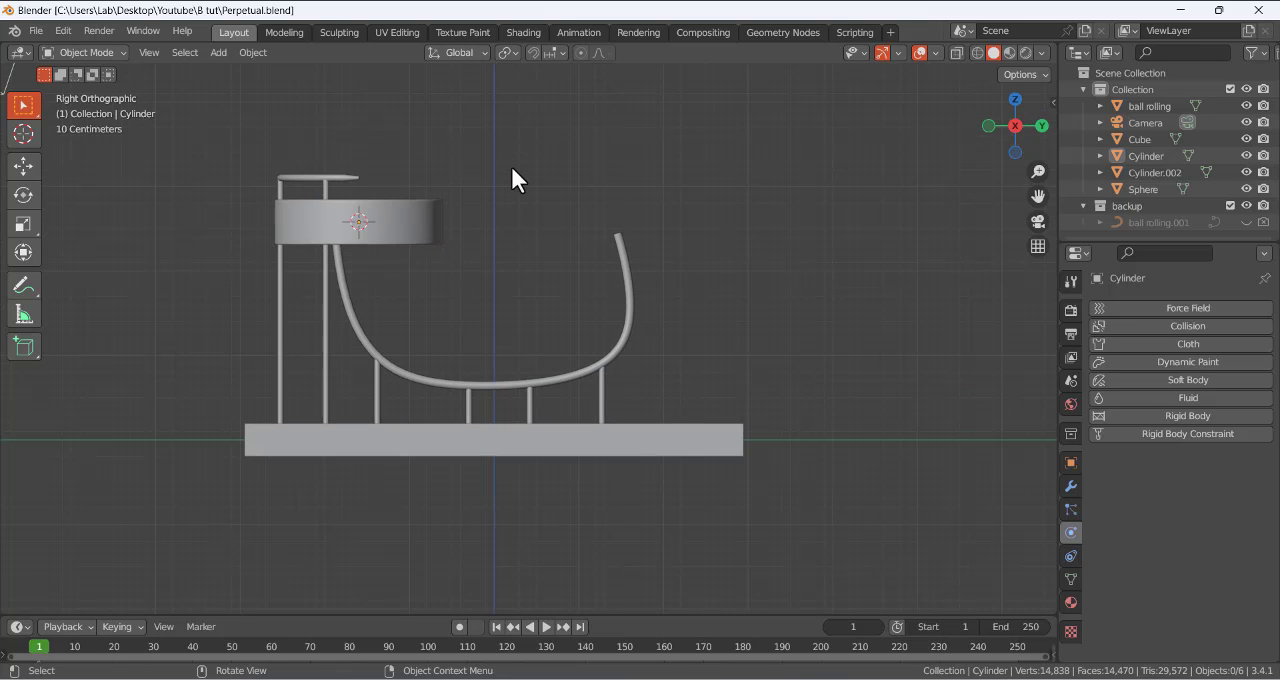
{"action": "left_click", "coordinate": [23, 285]}
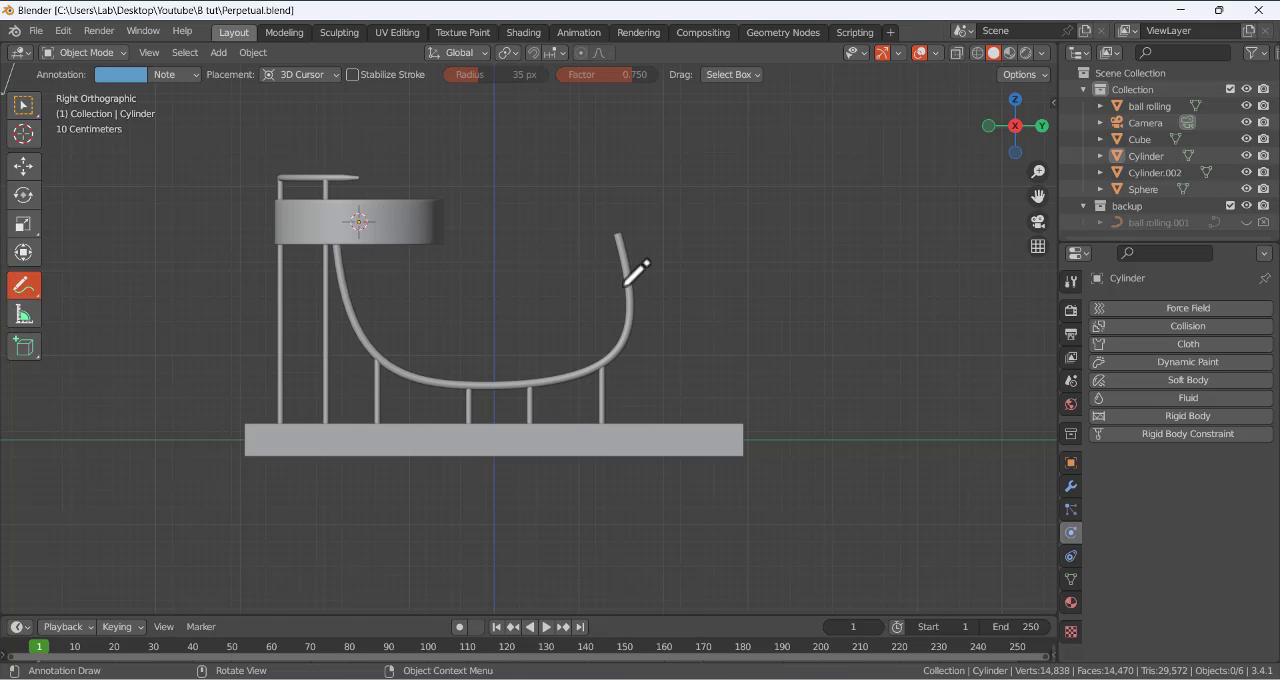
{"action": "mouse_move", "coordinate": [606, 212]}
{"action": "left_mouse_down"}
{"action": "mouse_move", "coordinate": [628, 276]}
{"action": "mouse_move", "coordinate": [603, 346]}
{"action": "mouse_move", "coordinate": [617, 278]}
{"action": "mouse_move", "coordinate": [601, 205]}
{"action": "mouse_move", "coordinate": [540, 137]}
{"action": "mouse_move", "coordinate": [431, 149]}
{"action": "left_mouse_up"}
{"action": "mouse_move", "coordinate": [581, 251]}
{"action": "left_mouse_down"}
{"action": "mouse_move", "coordinate": [657, 323]}
{"action": "mouse_move", "coordinate": [617, 214]}
{"action": "mouse_move", "coordinate": [628, 283]}
{"action": "mouse_move", "coordinate": [628, 246]}
{"action": "mouse_move", "coordinate": [614, 279]}
{"action": "mouse_move", "coordinate": [619, 253]}
{"action": "mouse_move", "coordinate": [541, 158]}
{"action": "mouse_move", "coordinate": [414, 152]}
{"action": "mouse_move", "coordinate": [366, 244]}
{"action": "mouse_move", "coordinate": [428, 334]}
{"action": "mouse_move", "coordinate": [584, 356]}
{"action": "mouse_move", "coordinate": [613, 234]}
{"action": "mouse_move", "coordinate": [611, 333]}
{"action": "mouse_move", "coordinate": [613, 262]}
{"action": "left_mouse_up"}
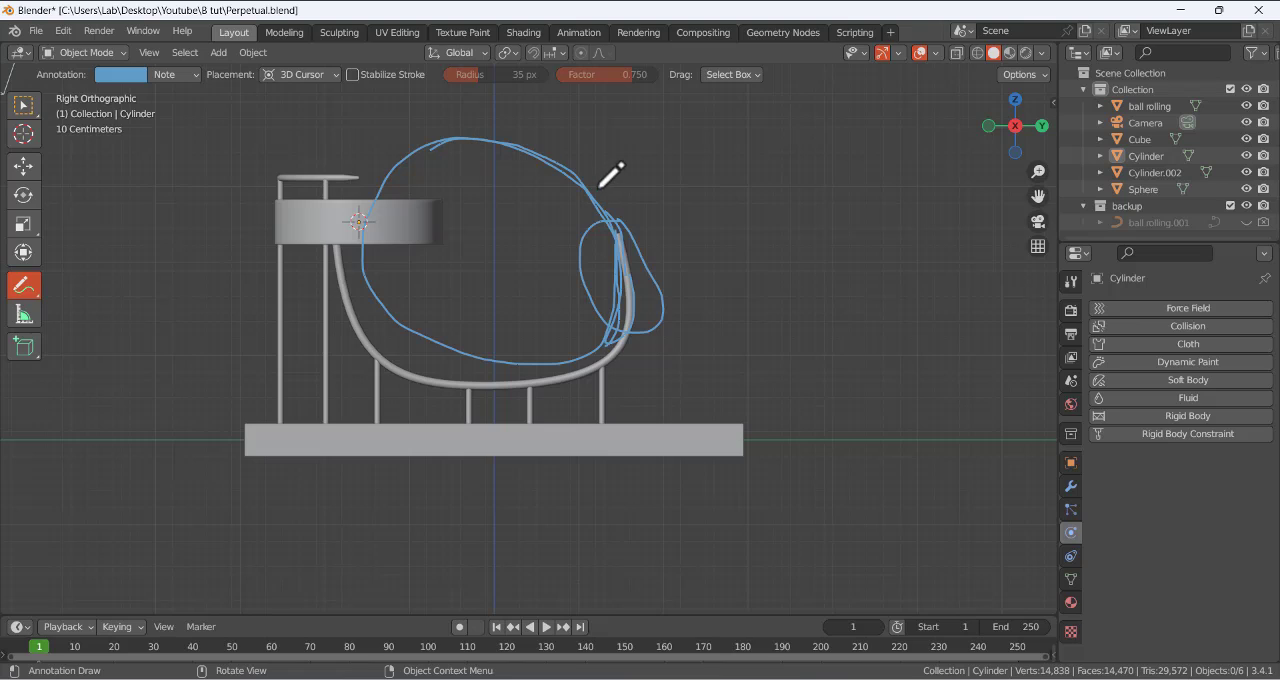
{"action": "left_click_drag", "start_coordinate": [603, 187], "coordinate": [546, 250]}
{"action": "left_click_drag", "start_coordinate": [570, 322], "coordinate": [620, 378]}
{"action": "mouse_move", "coordinate": [623, 266]}
{"action": "left_mouse_down"}
{"action": "mouse_move", "coordinate": [601, 170]}
{"action": "mouse_move", "coordinate": [495, 124]}
{"action": "mouse_move", "coordinate": [403, 168]}
{"action": "left_mouse_up"}
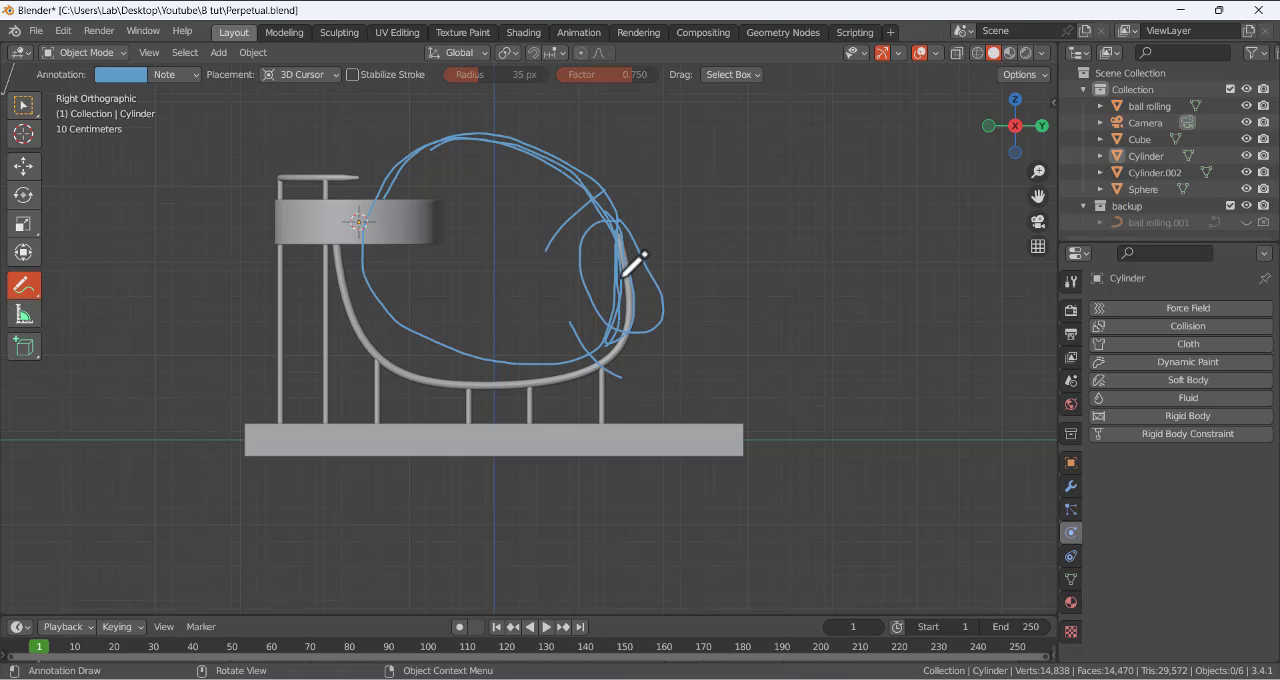
{"action": "left_click_drag", "start_coordinate": [297, 221], "coordinate": [424, 220]}
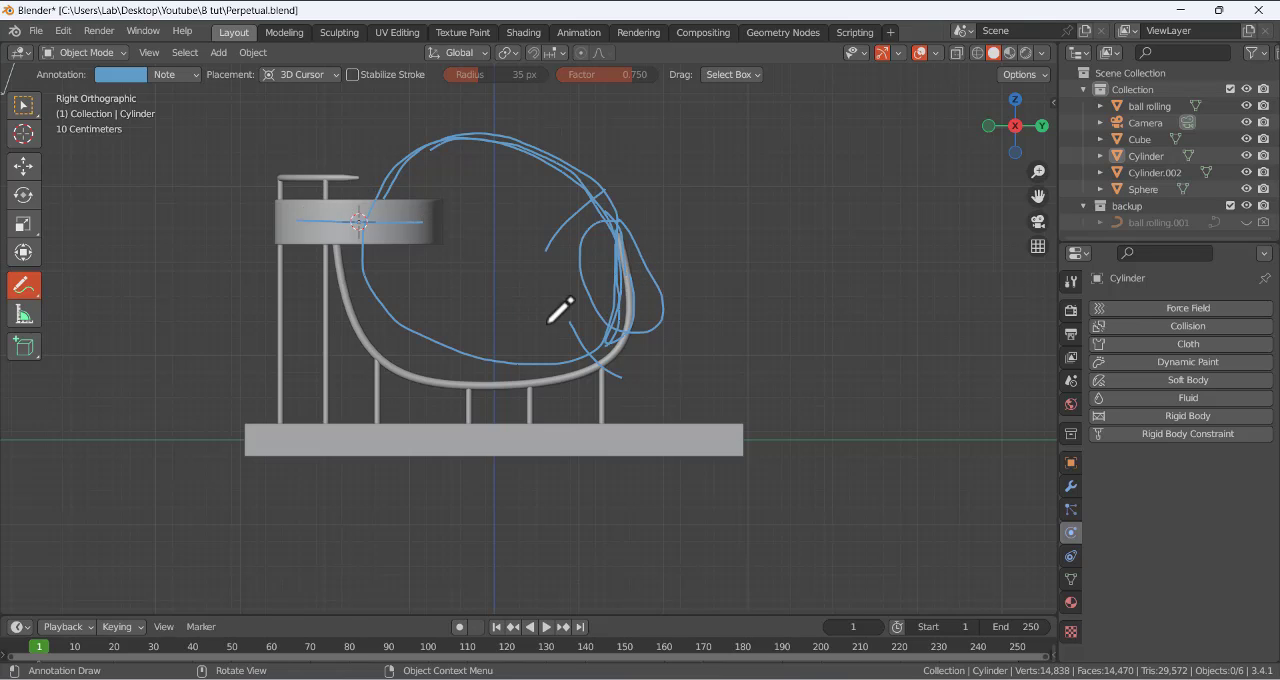
- Undo the annotation strokes and switch back to the selection tool in a perspective view
{"action": "key", "text": "ctrl+z"}
{"action": "key", "text": "ctrl+z"}
{"action": "key", "text": "ctrl+z"}
{"action": "key", "text": "ctrl+z"}
{"action": "key", "text": "ctrl+z"}
{"action": "key", "text": "ctrl+z"}
{"action": "key", "text": "ctrl+z"}
{"action": "key", "text": "ctrl+z"}
{"action": "key", "text": "ctrl+z"}
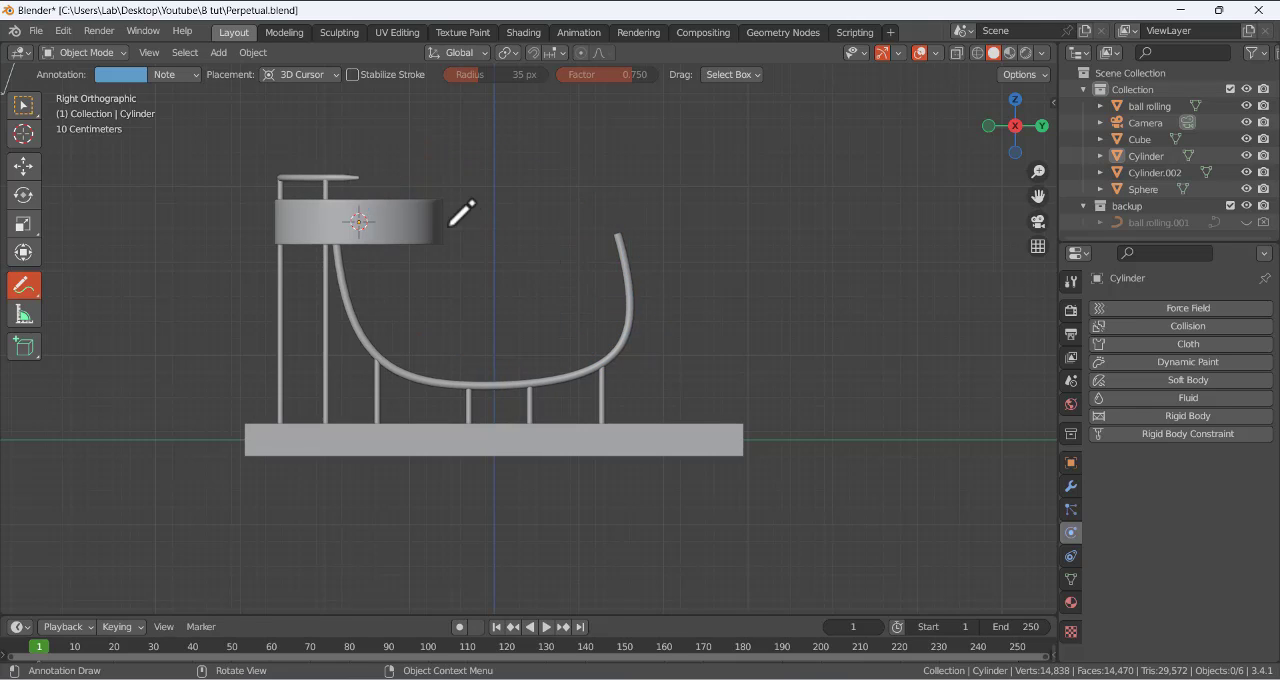
{"action": "middle_click_drag", "start_coordinate": [457, 209], "coordinate": [251, 123]}
{"action": "left_click", "coordinate": [23, 105]}
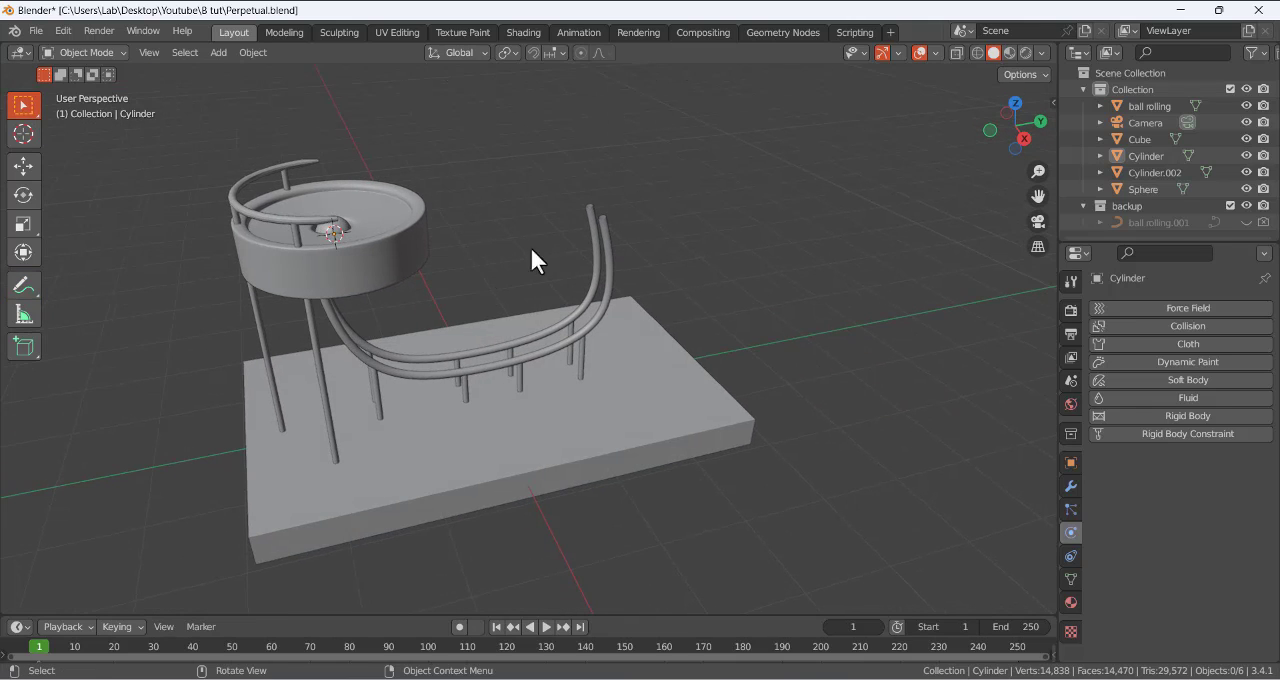
- Inspect the bowl from above, including the sphere in its central hole and the guard rail around it
{"action": "middle_click_drag", "start_coordinate": [517, 259], "coordinate": [554, 248]}
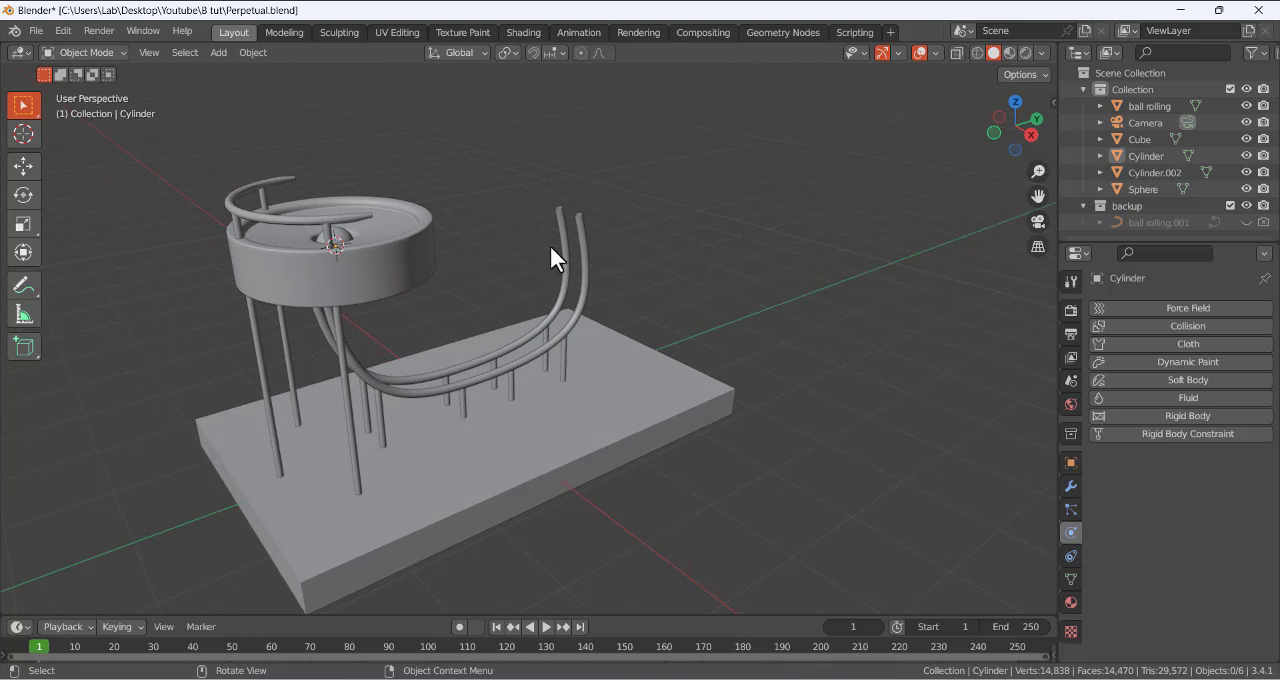
{"action": "middle_click_drag", "start_coordinate": [551, 248], "coordinate": [493, 244]}
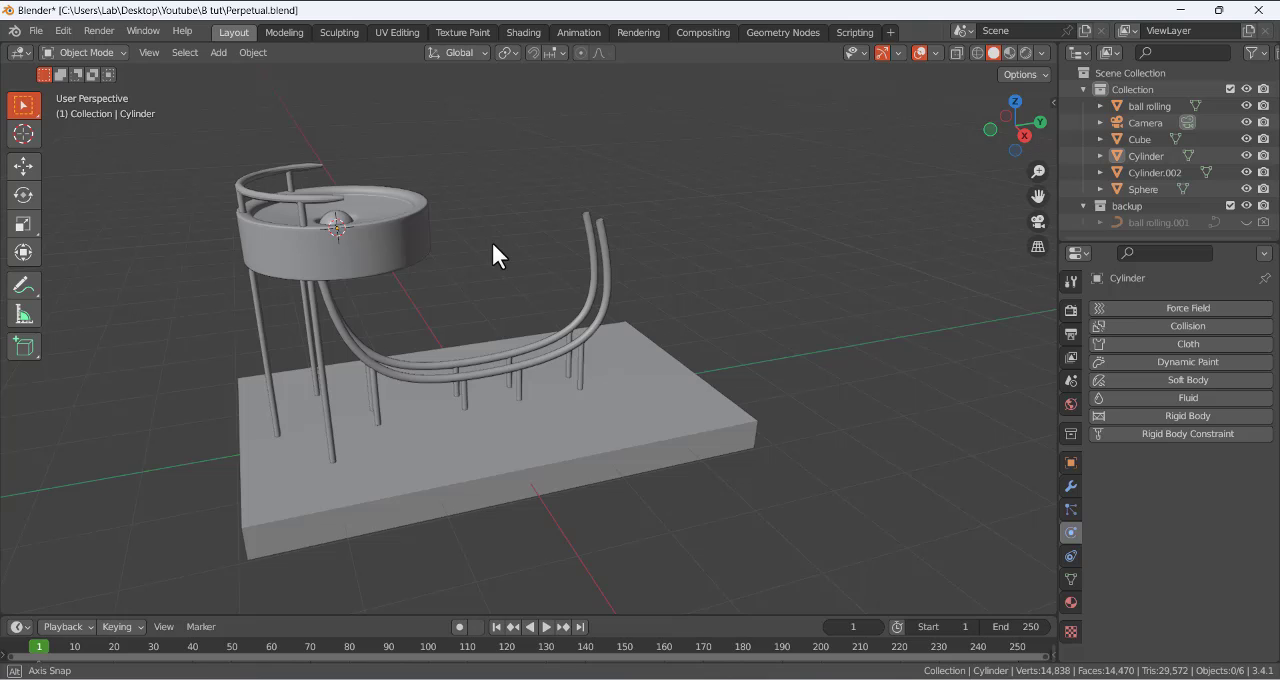
{"action": "middle_click_drag", "start_coordinate": [371, 191], "coordinate": [389, 373]}
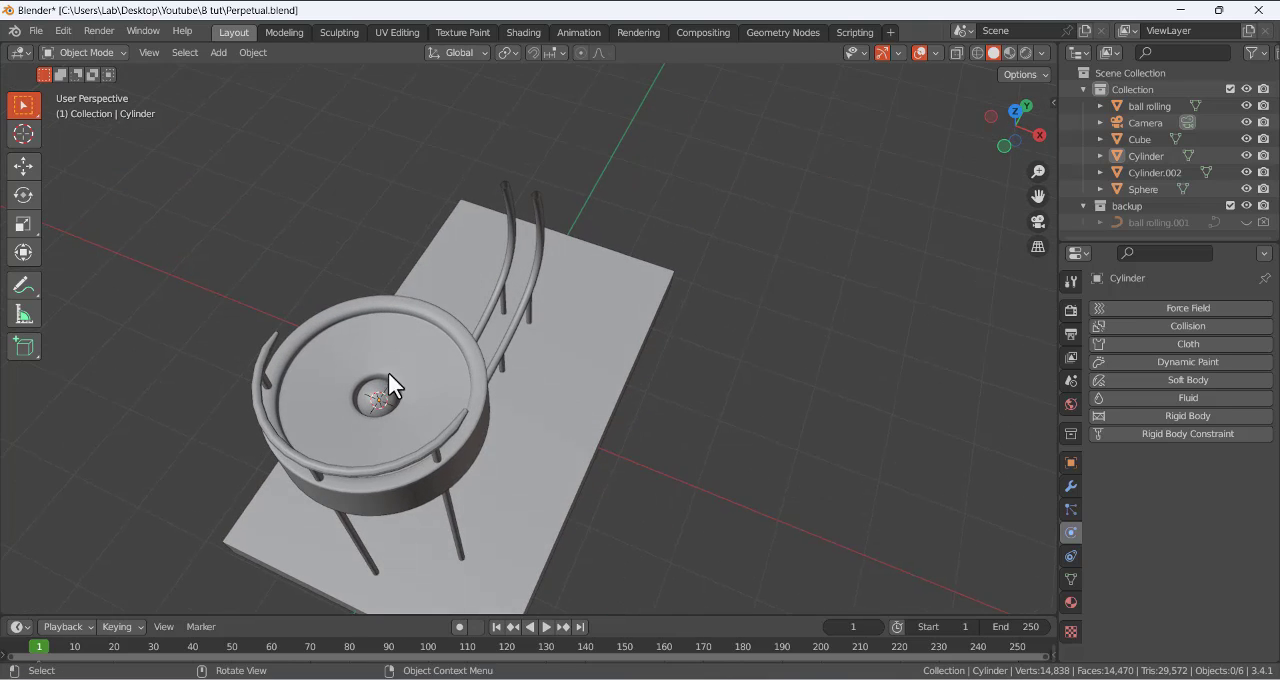
{"action": "scroll", "coordinate": [388, 372], "scroll_direction": "up", "scroll_amount": 3}
{"action": "middle_click_drag", "start_coordinate": [293, 424], "coordinate": [324, 442]}
{"action": "left_click", "coordinate": [376, 457]}
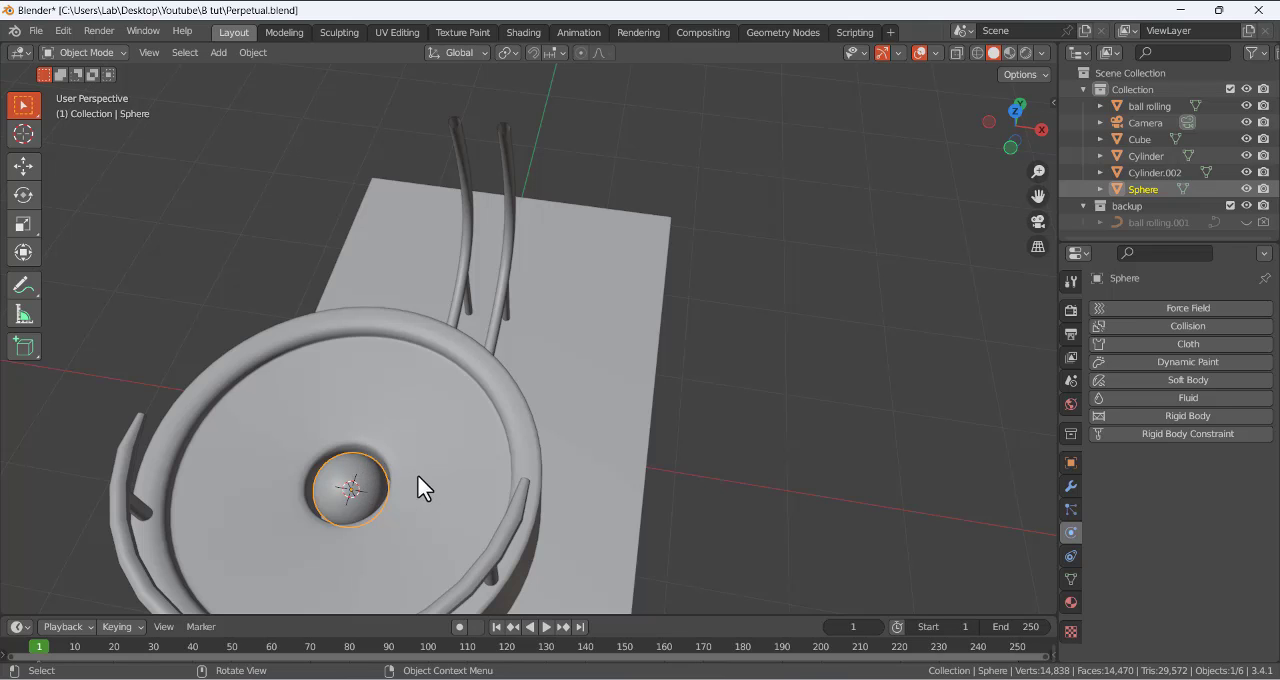
{"action": "middle_click_drag", "start_coordinate": [417, 474], "coordinate": [334, 357]}
- Examine the bowl's underside and how the curved rails line up with the exit hole
{"action": "left_click", "coordinate": [334, 199]}
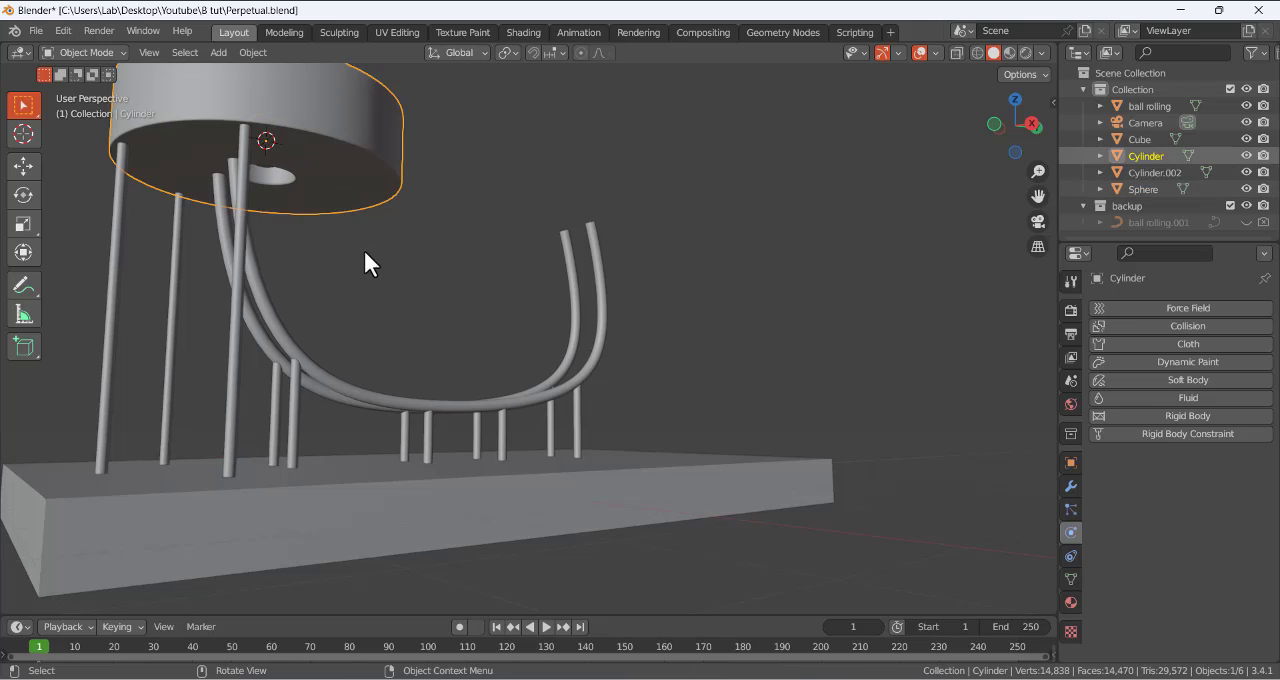
{"action": "scroll", "coordinate": [288, 258], "scroll_direction": "up", "scroll_amount": 2}
{"action": "scroll", "coordinate": [303, 258], "scroll_direction": "down", "scroll_amount": 4}
{"action": "middle_click_drag", "start_coordinate": [303, 258], "coordinate": [306, 219]}
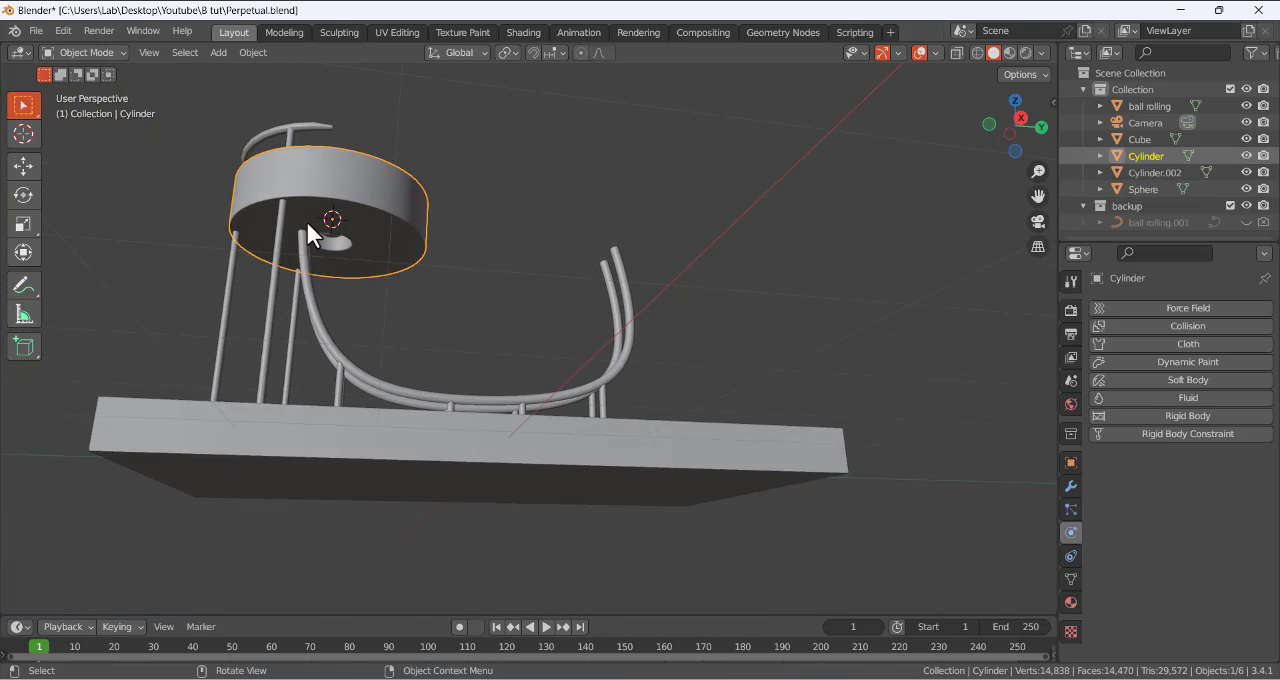
{"action": "scroll", "coordinate": [306, 219], "scroll_direction": "up", "scroll_amount": 3}
{"action": "left_click", "coordinate": [160, 200]}
{"action": "scroll", "coordinate": [171, 175], "scroll_direction": "up", "scroll_amount": 2}
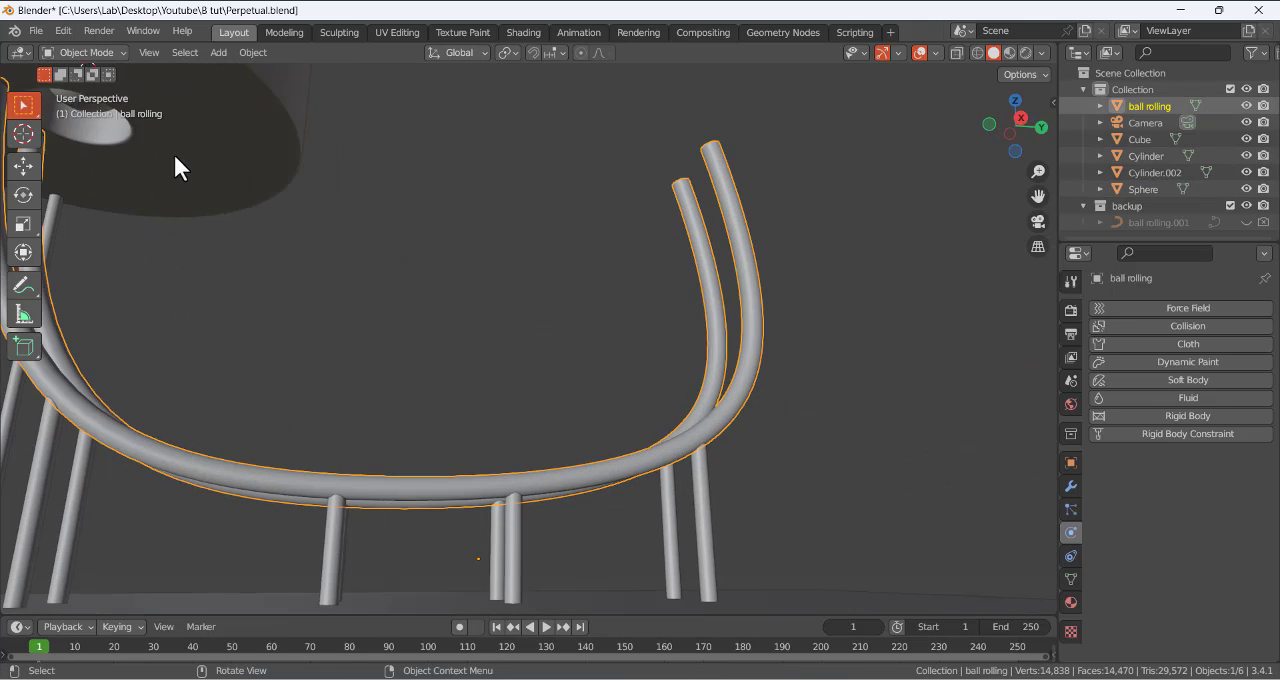
{"action": "middle_click_drag", "start_coordinate": [126, 149], "coordinate": [270, 197]}
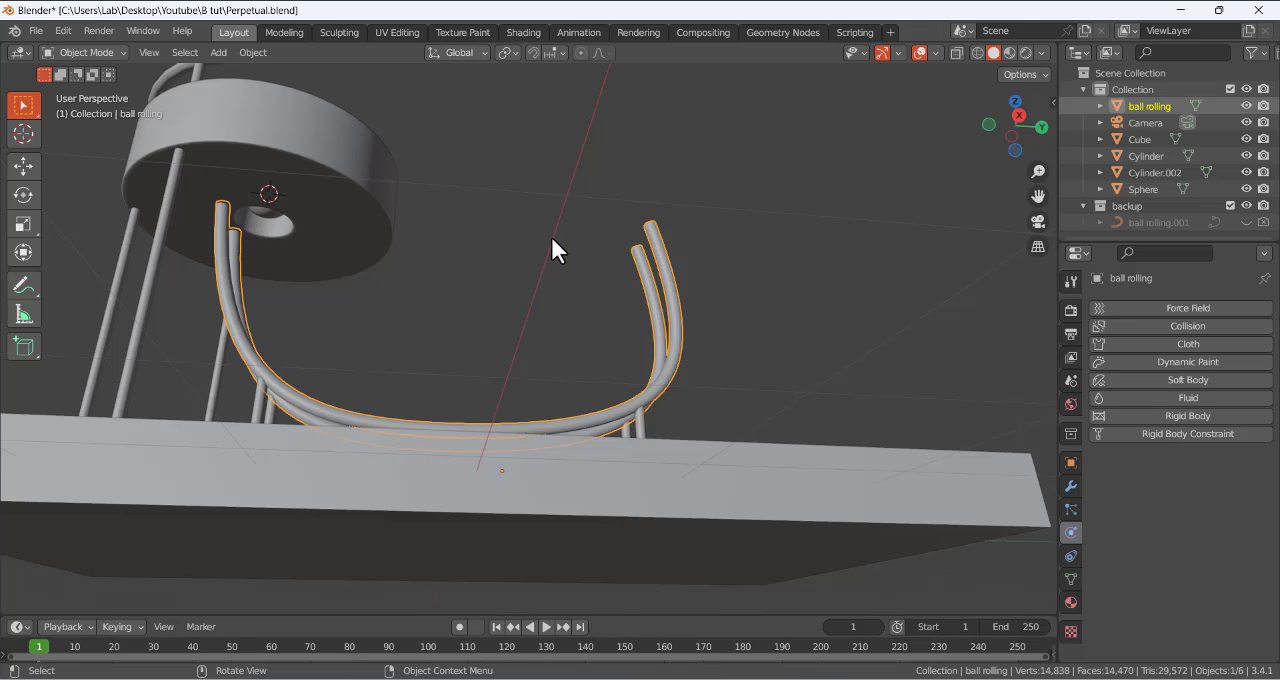
{"action": "scroll", "coordinate": [494, 249], "scroll_direction": "down", "scroll_amount": 3}
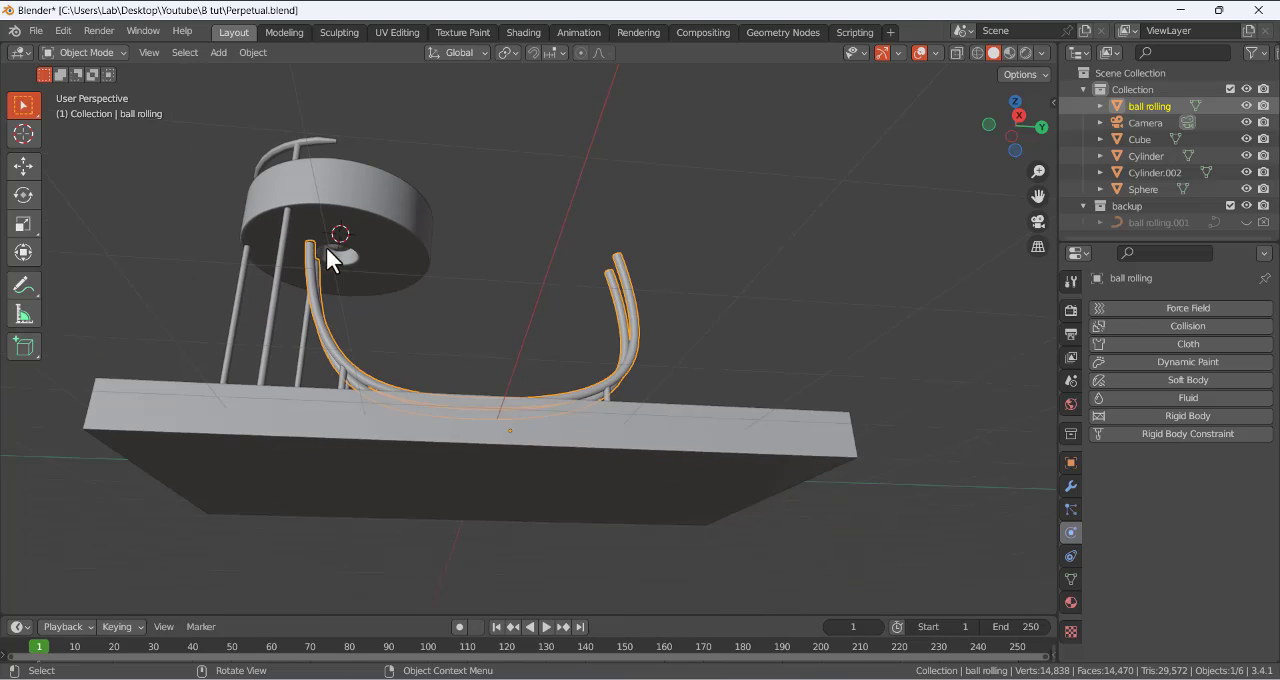
{"action": "scroll", "coordinate": [315, 245], "scroll_direction": "up", "scroll_amount": 2}
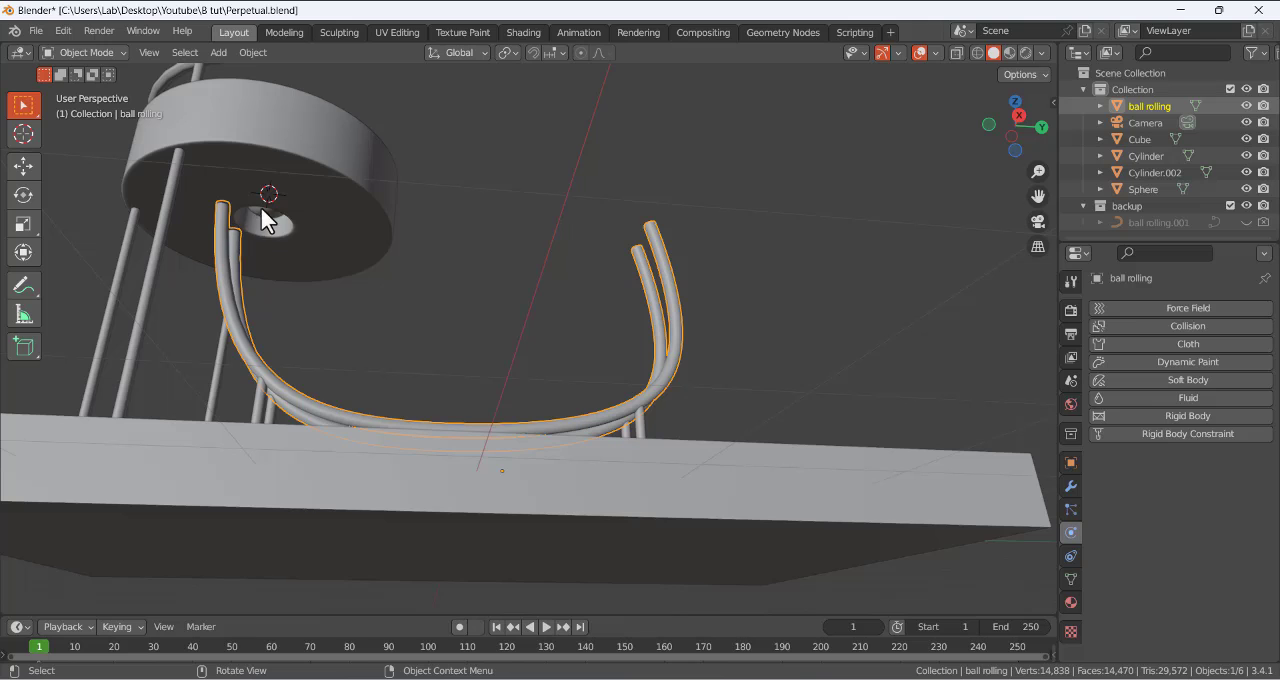
{"action": "middle_click_drag", "start_coordinate": [258, 220], "coordinate": [498, 205]}
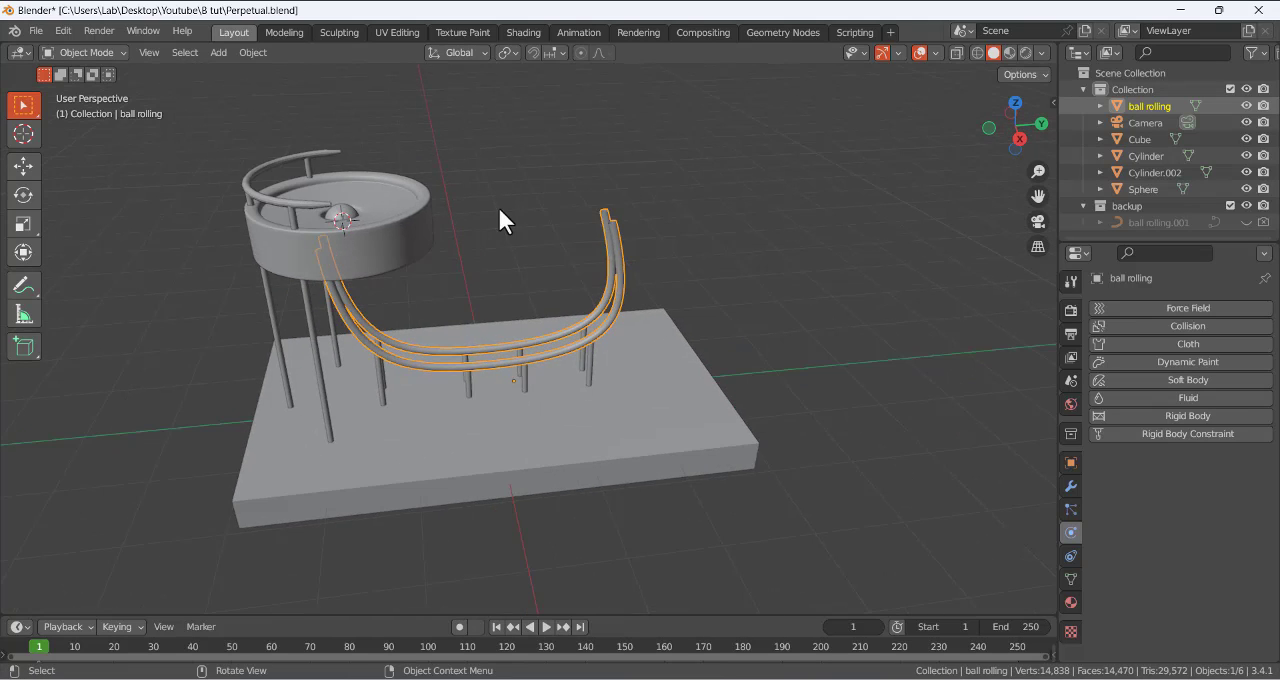
- Preview the model in rendered and wireframe shading, and return to solid shading
{"action": "left_click", "coordinate": [727, 113]}
{"action": "left_click", "coordinate": [1024, 52]}
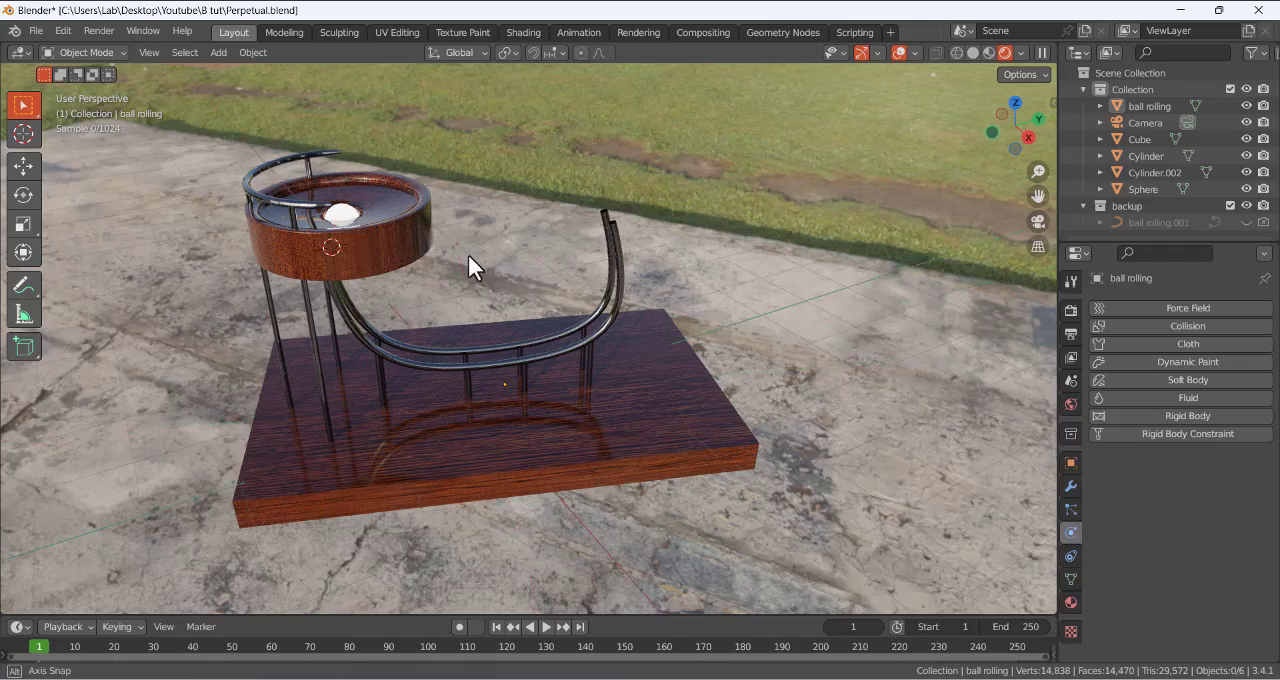
{"action": "middle_click_drag", "start_coordinate": [468, 254], "coordinate": [445, 242]}
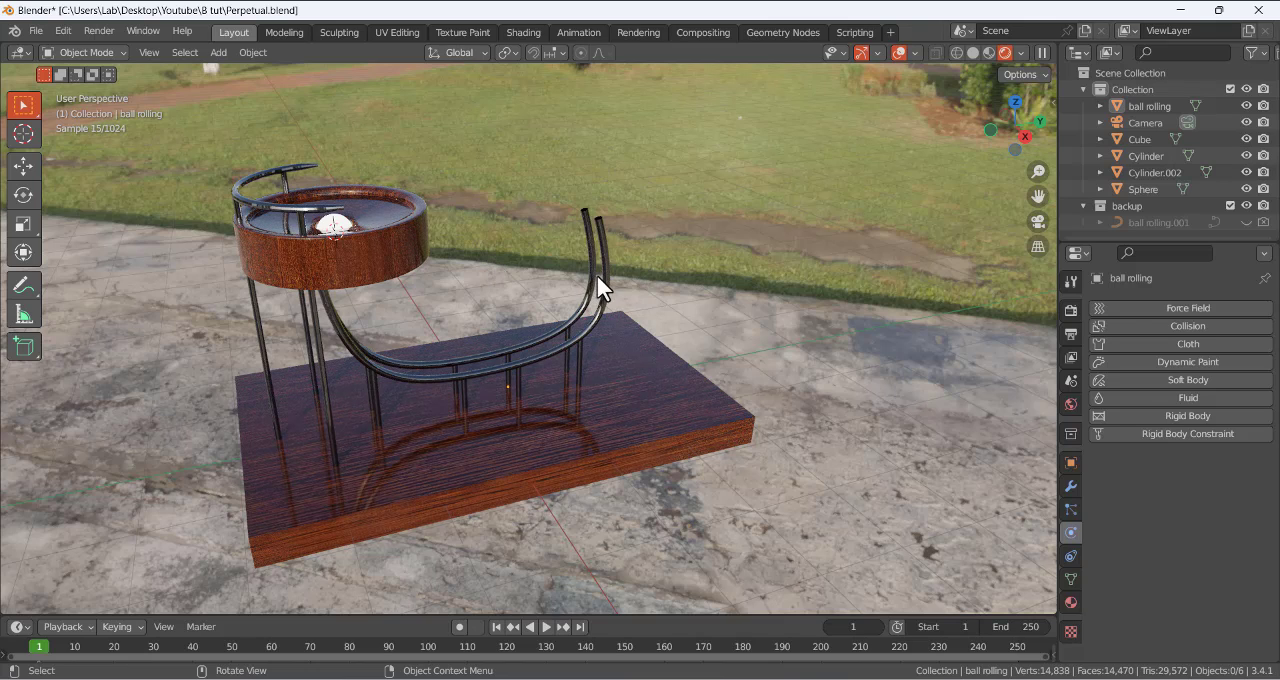
{"action": "left_click", "coordinate": [974, 53]}
{"action": "left_click", "coordinate": [977, 52]}
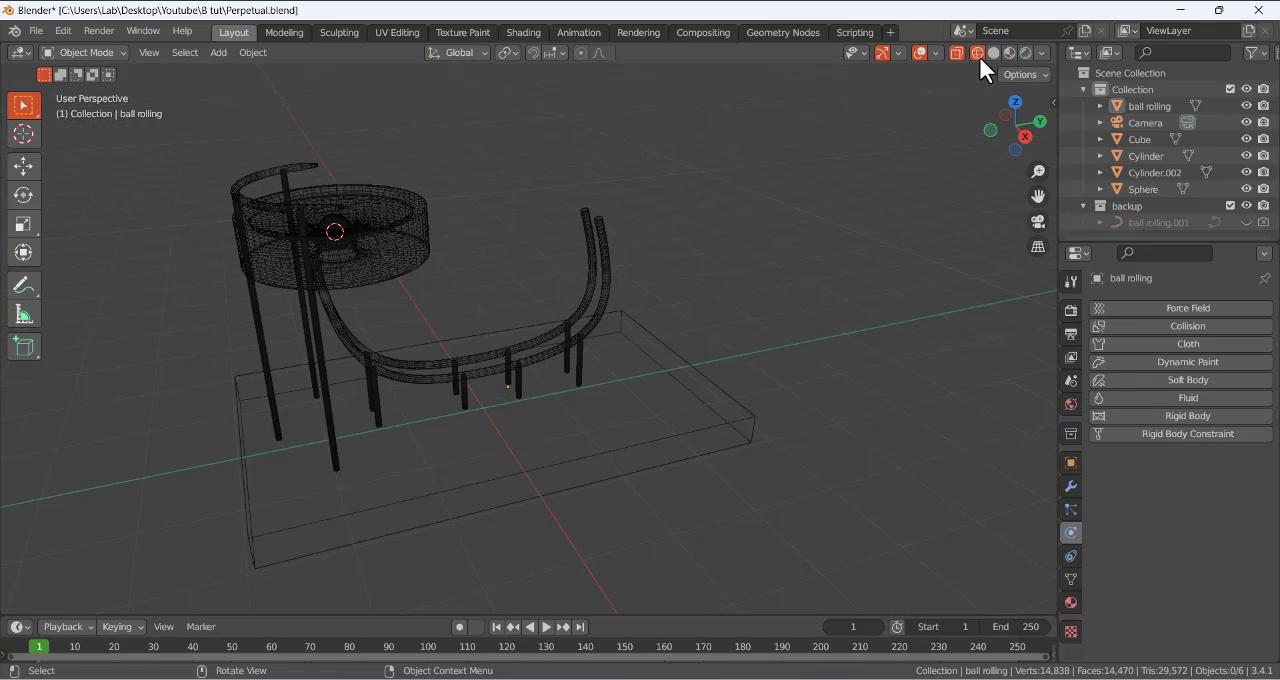
{"action": "left_click", "coordinate": [994, 52]}
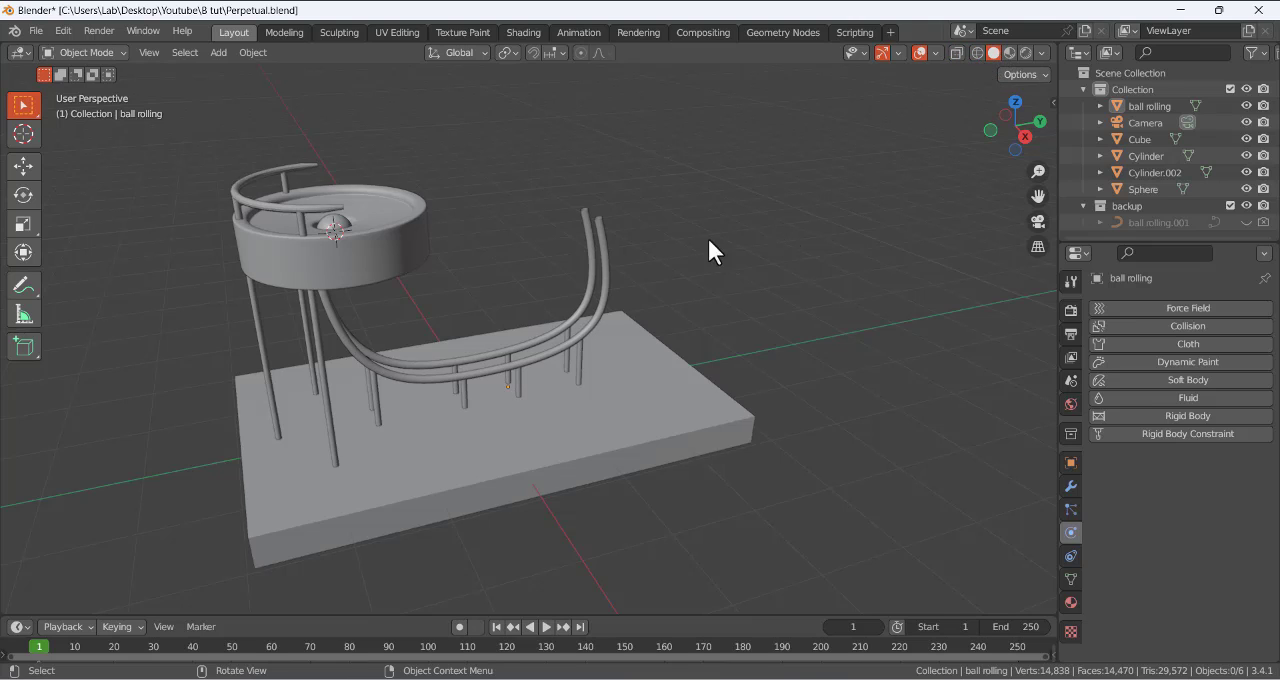
{"action": "middle_click_drag", "start_coordinate": [708, 240], "coordinate": [380, 194]}
{"action": "left_click", "coordinate": [369, 197]}
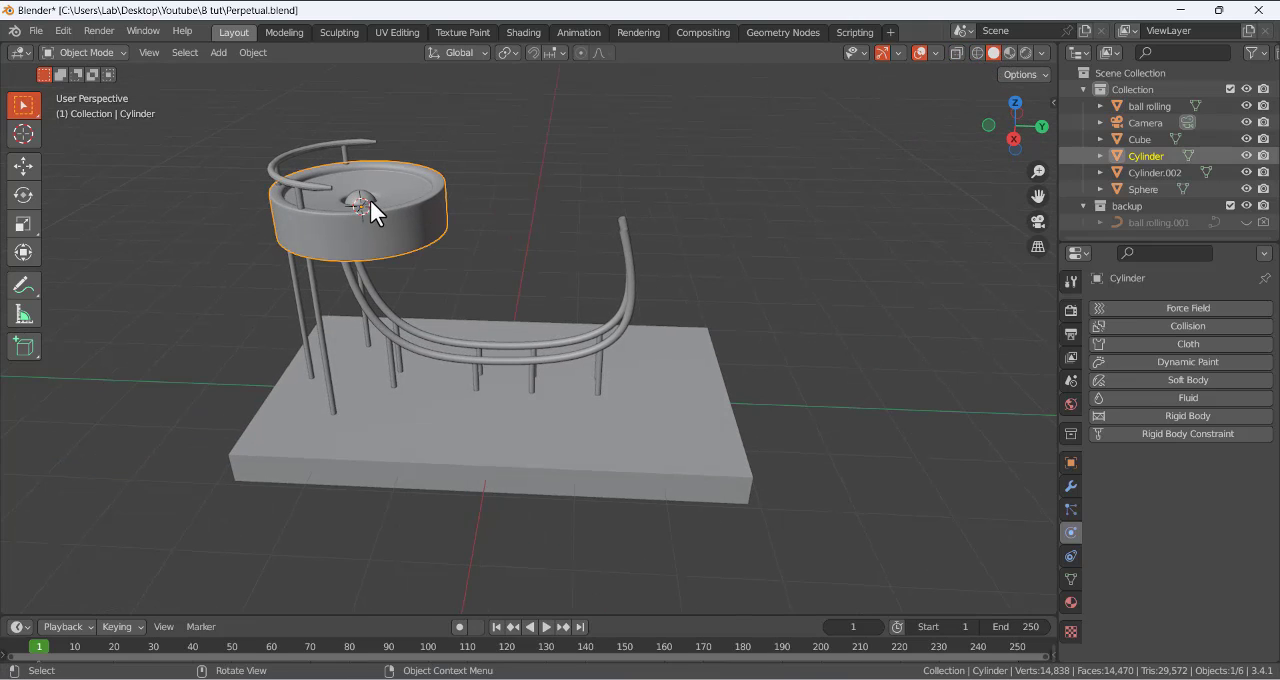
{"action": "left_click", "coordinate": [359, 201]}
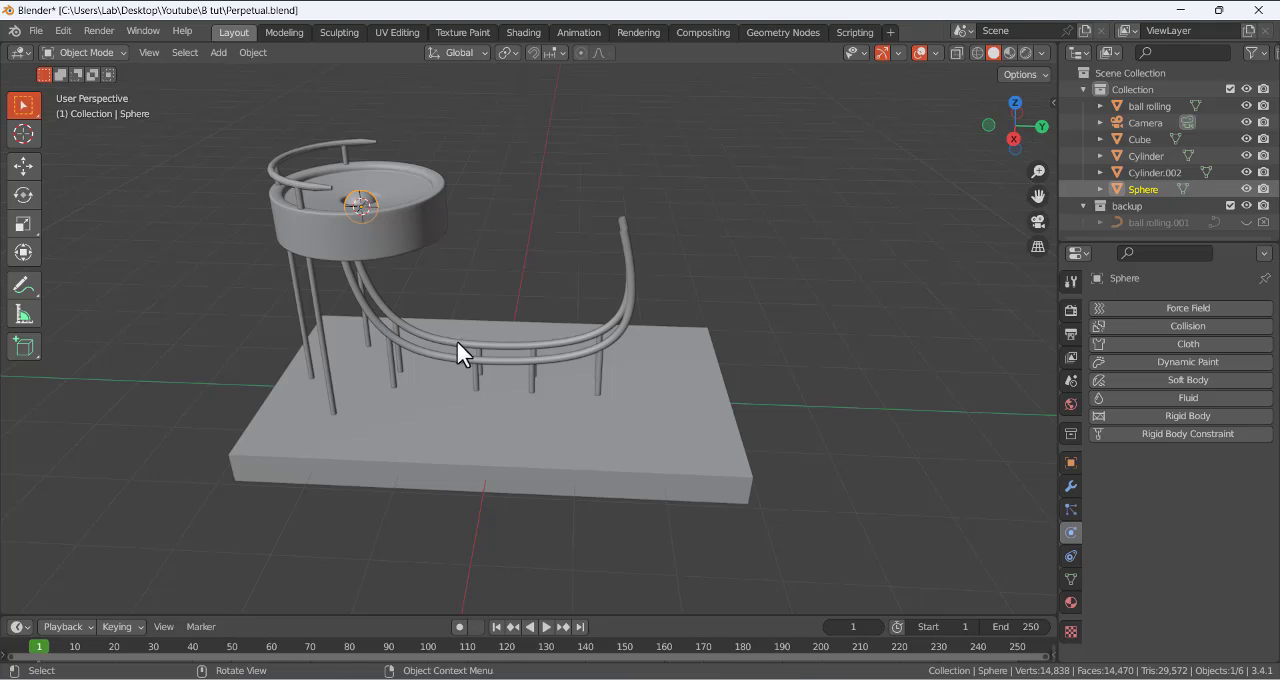
{"action": "left_click", "coordinate": [484, 217]}
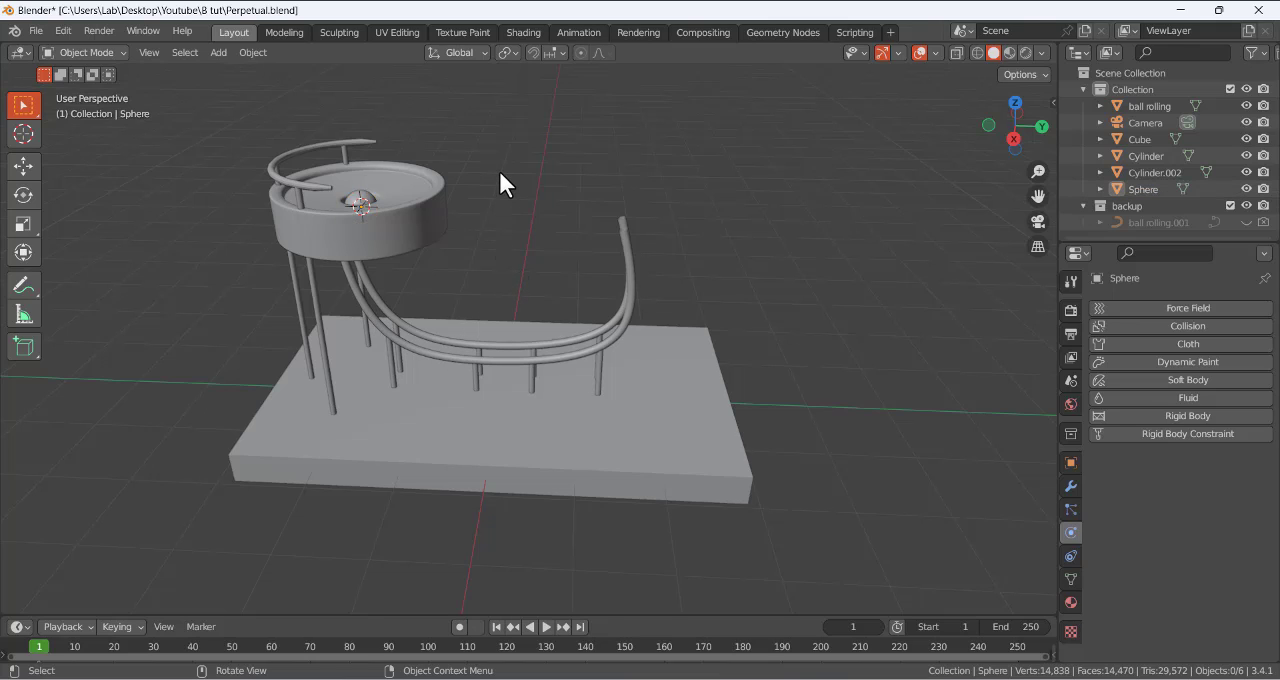
- Move the sphere 0.6773 m up along Z and 0.32 m along Y to sit above the bowl, and deselect it
{"action": "left_click", "coordinate": [362, 203]}
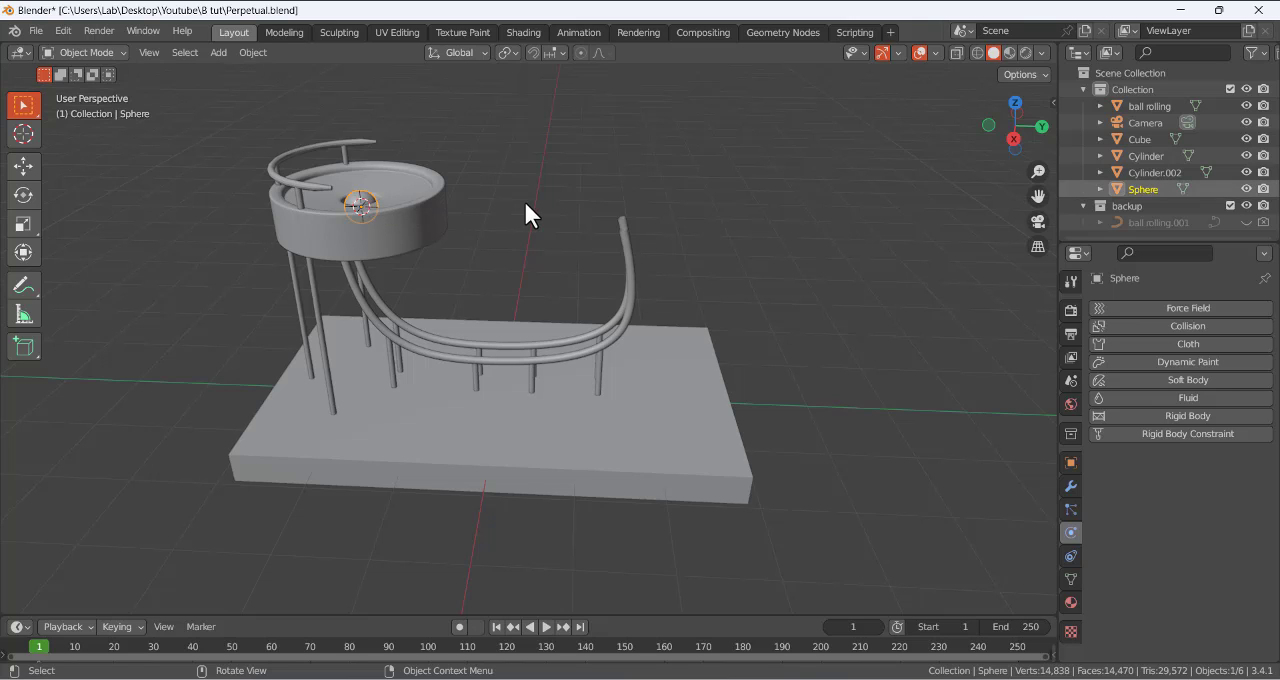
{"action": "key", "text": "KP_3"}
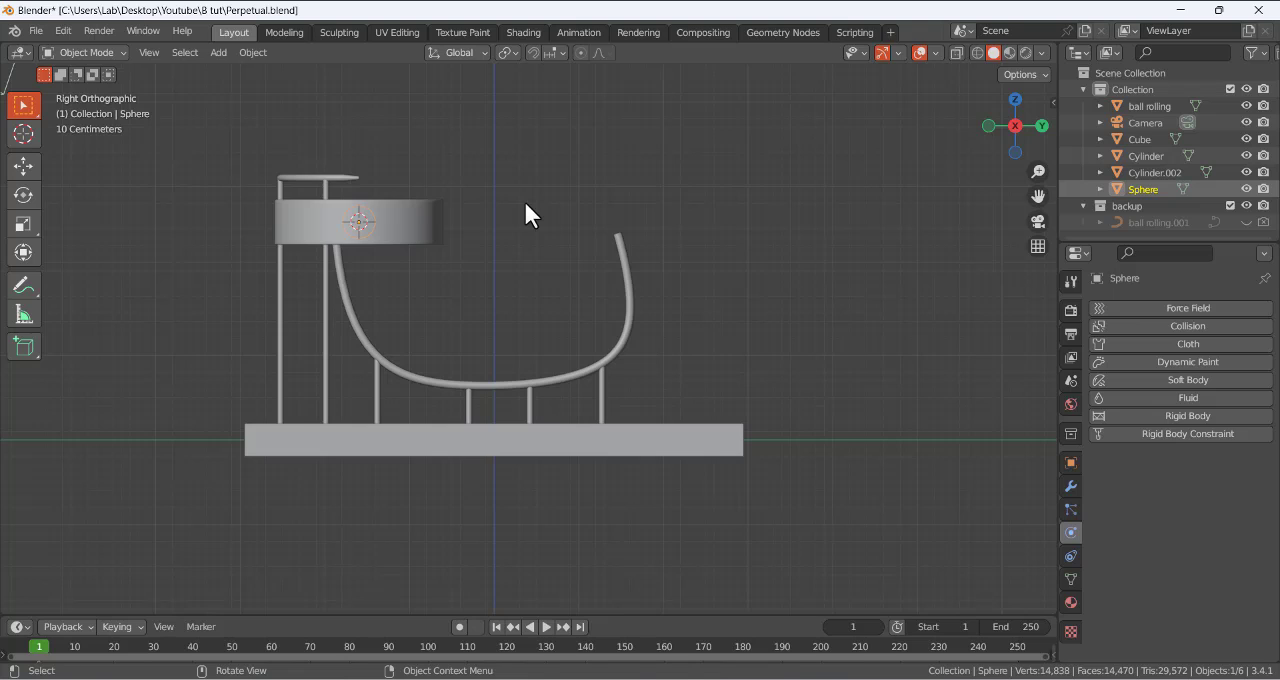
{"action": "key", "text": "g"}
{"action": "key", "text": "z"}
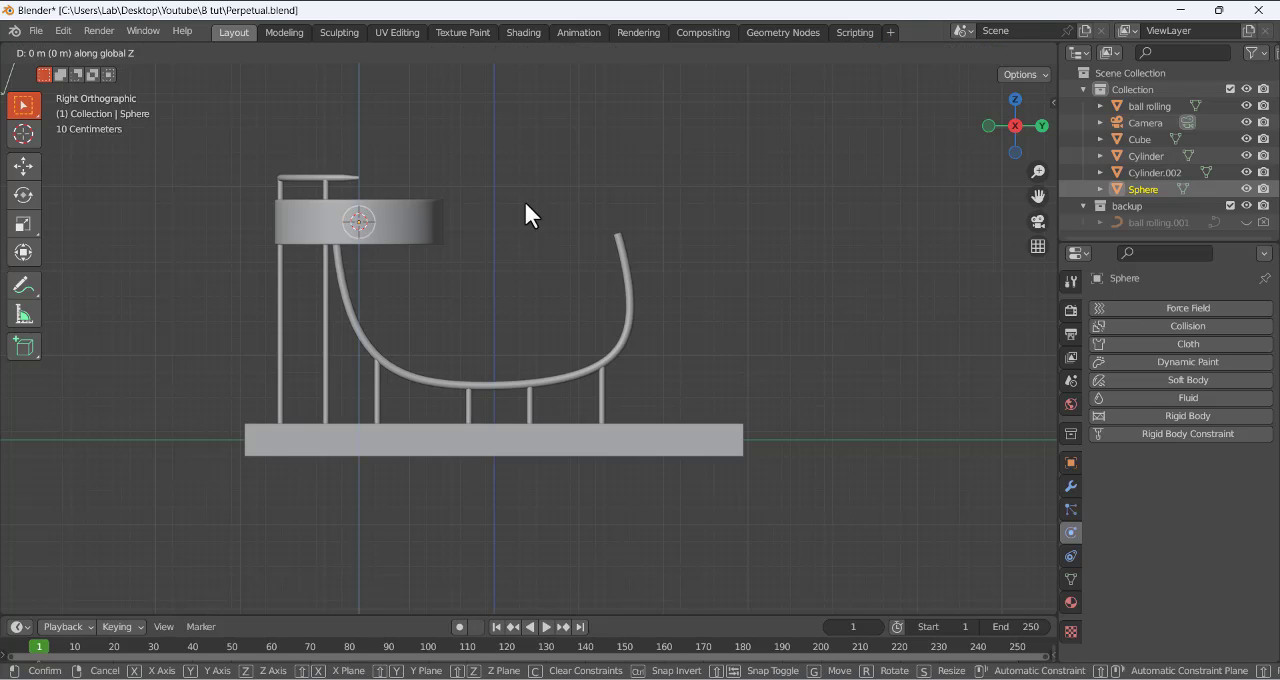
{"action": "left_click", "coordinate": [521, 146]}
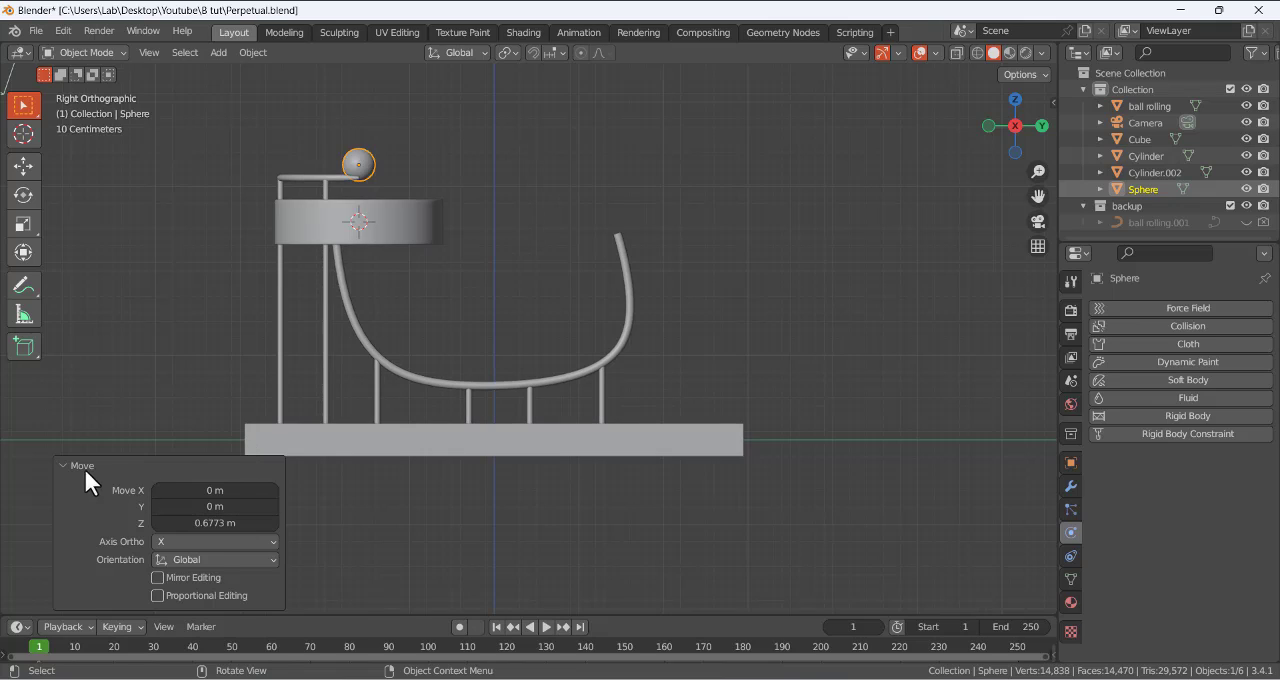
{"action": "left_click_drag", "start_coordinate": [155, 501], "coordinate": [250, 501]}
{"action": "middle_click_drag", "start_coordinate": [446, 141], "coordinate": [393, 208]}
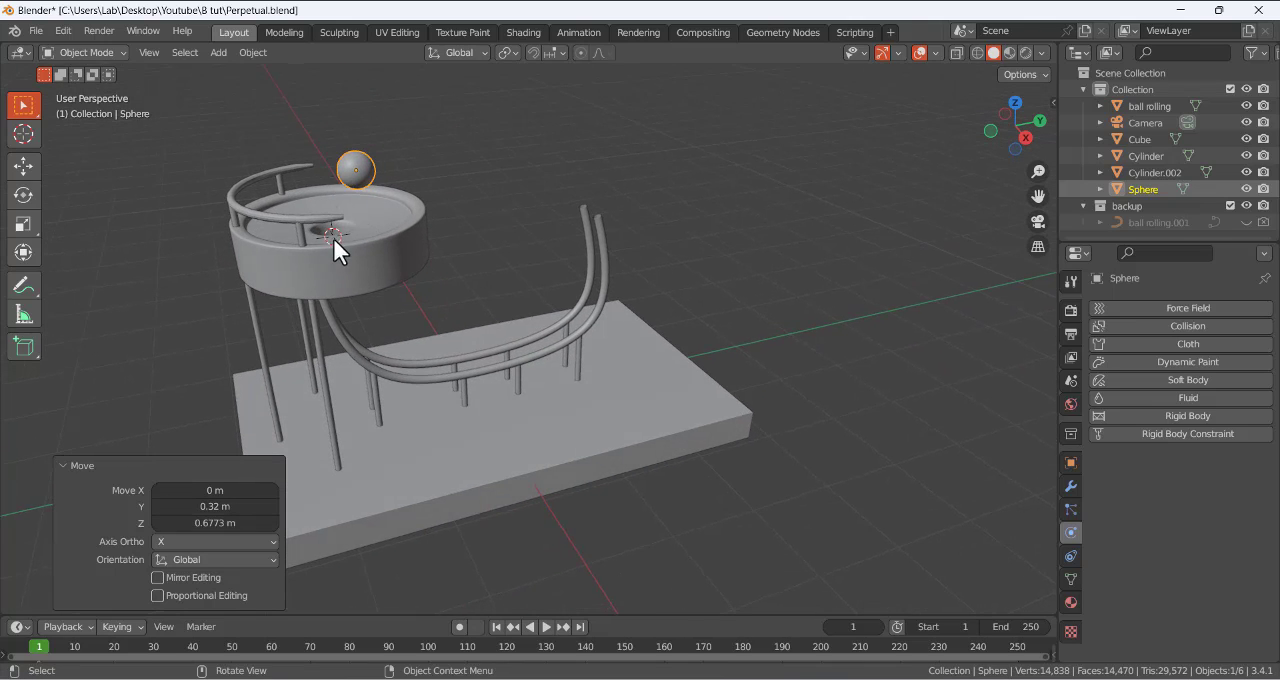
{"action": "left_click", "coordinate": [444, 215]}
{"action": "middle_click_drag", "start_coordinate": [528, 193], "coordinate": [438, 200]}
{"action": "left_click", "coordinate": [378, 152]}
{"action": "left_click", "coordinate": [520, 173]}
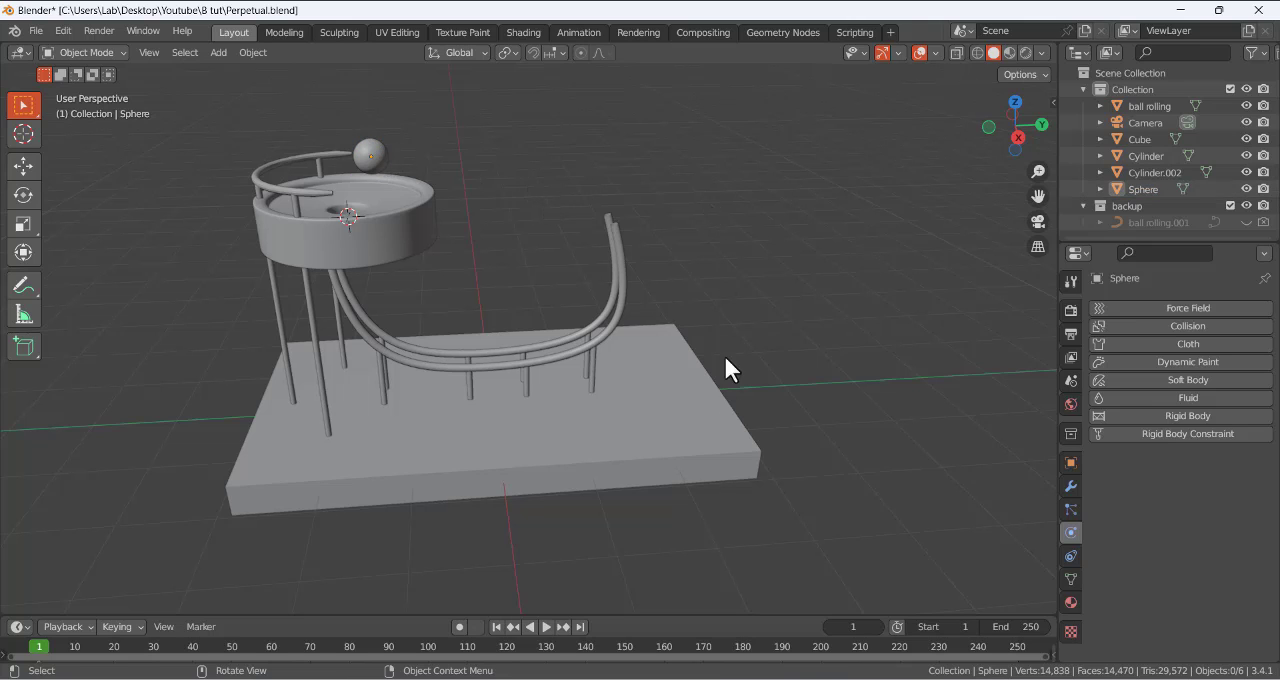
- Switch to the browser, read the Blender manual's Creating a Rigid Body section, and open the rigid body Properties page
{"action": "left_click", "coordinate": [718, 679]}
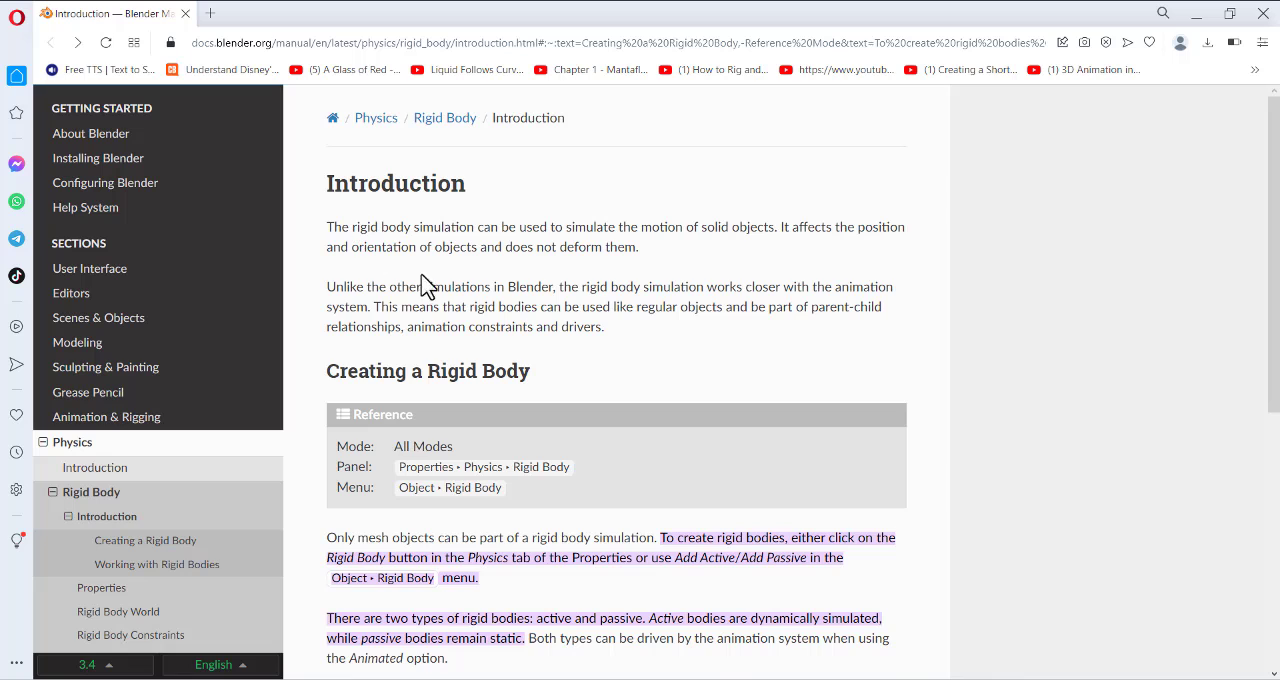
{"action": "scroll", "coordinate": [482, 340], "scroll_direction": "down", "scroll_amount": 3}
{"action": "scroll", "coordinate": [482, 340], "scroll_direction": "up", "scroll_amount": 3}
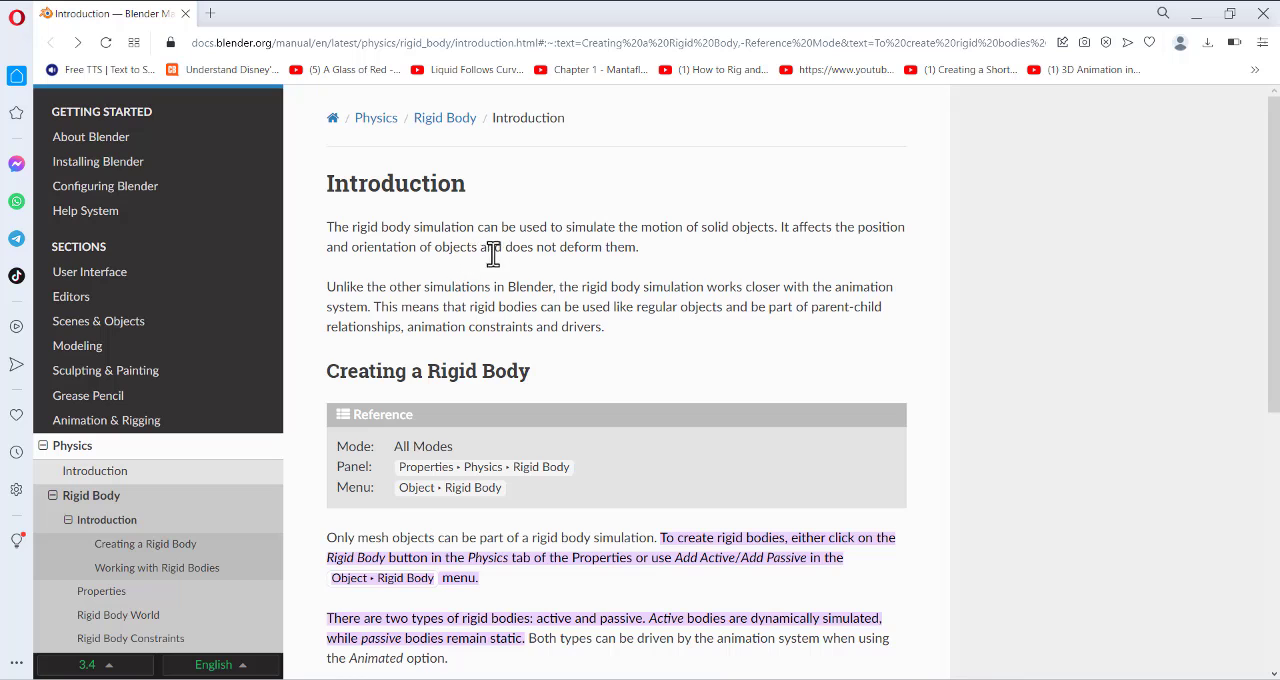
{"action": "scroll", "coordinate": [585, 298], "scroll_direction": "down", "scroll_amount": 2}
{"action": "scroll", "coordinate": [585, 298], "scroll_direction": "down", "scroll_amount": 4}
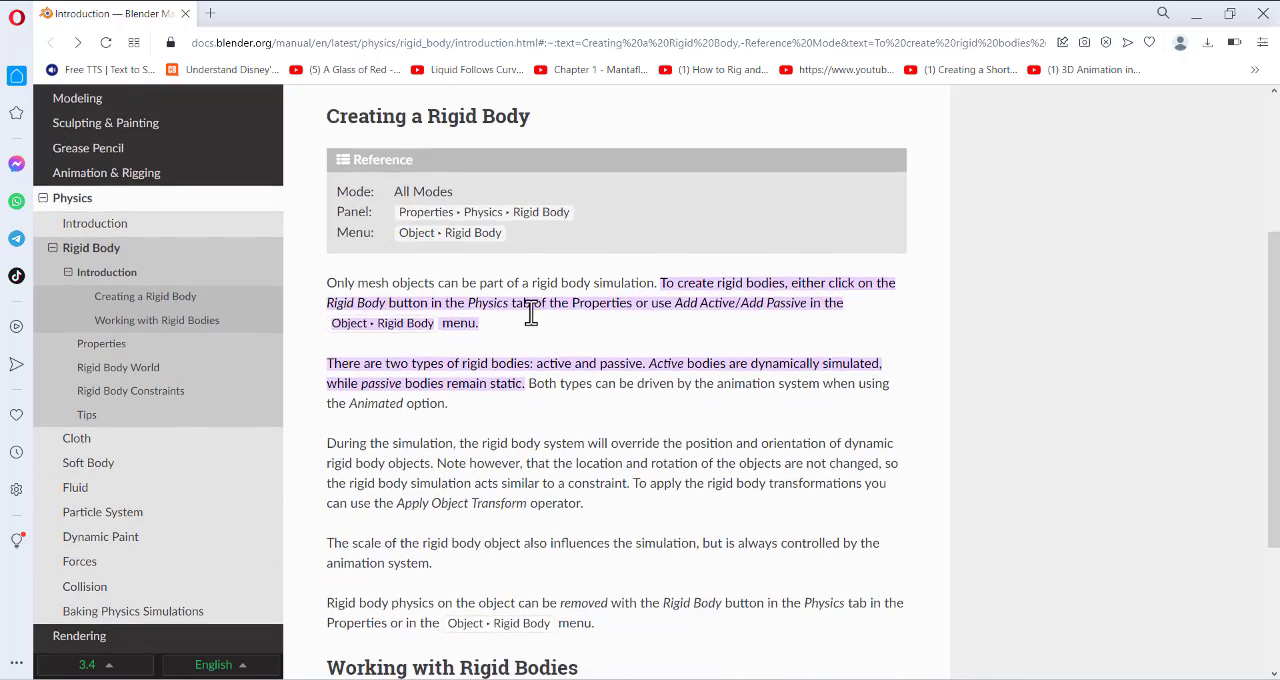
{"action": "left_click", "coordinate": [866, 569]}
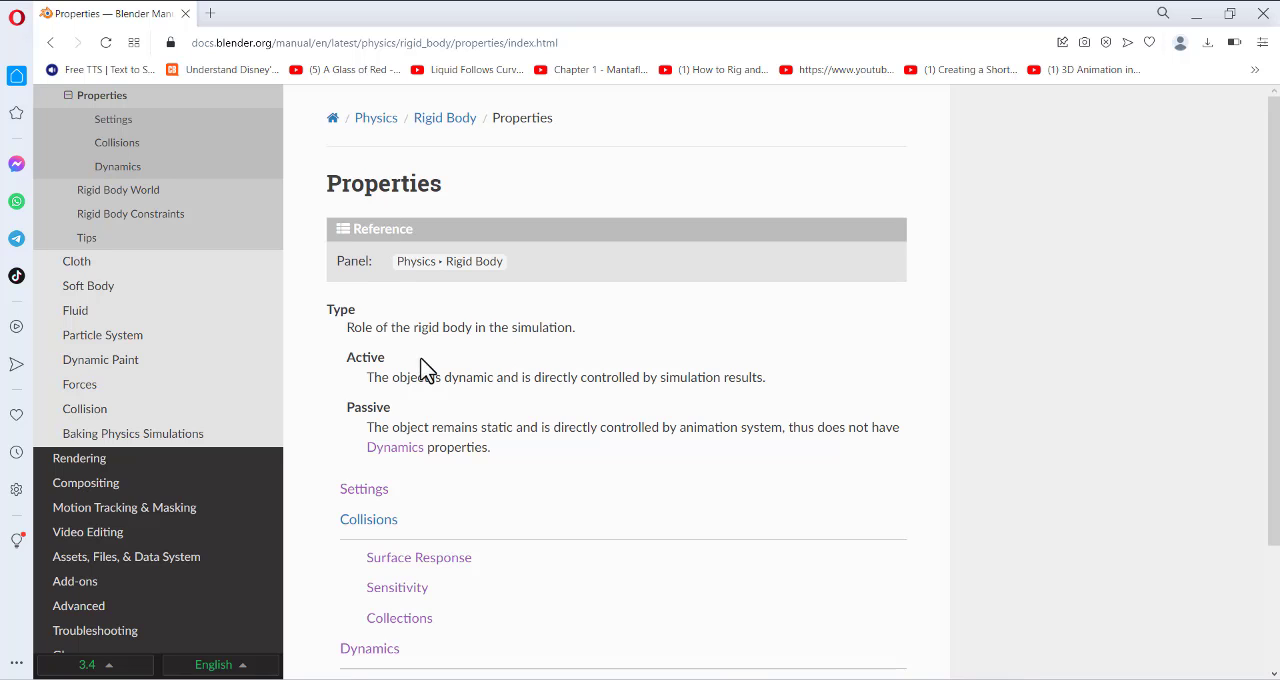
- Read the Active and Passive type descriptions and the subsection list on the manual's rigid body Properties page
{"action": "scroll", "coordinate": [420, 487], "scroll_direction": "down", "scroll_amount": 1}
{"action": "scroll", "coordinate": [415, 477], "scroll_direction": "down", "scroll_amount": 1}
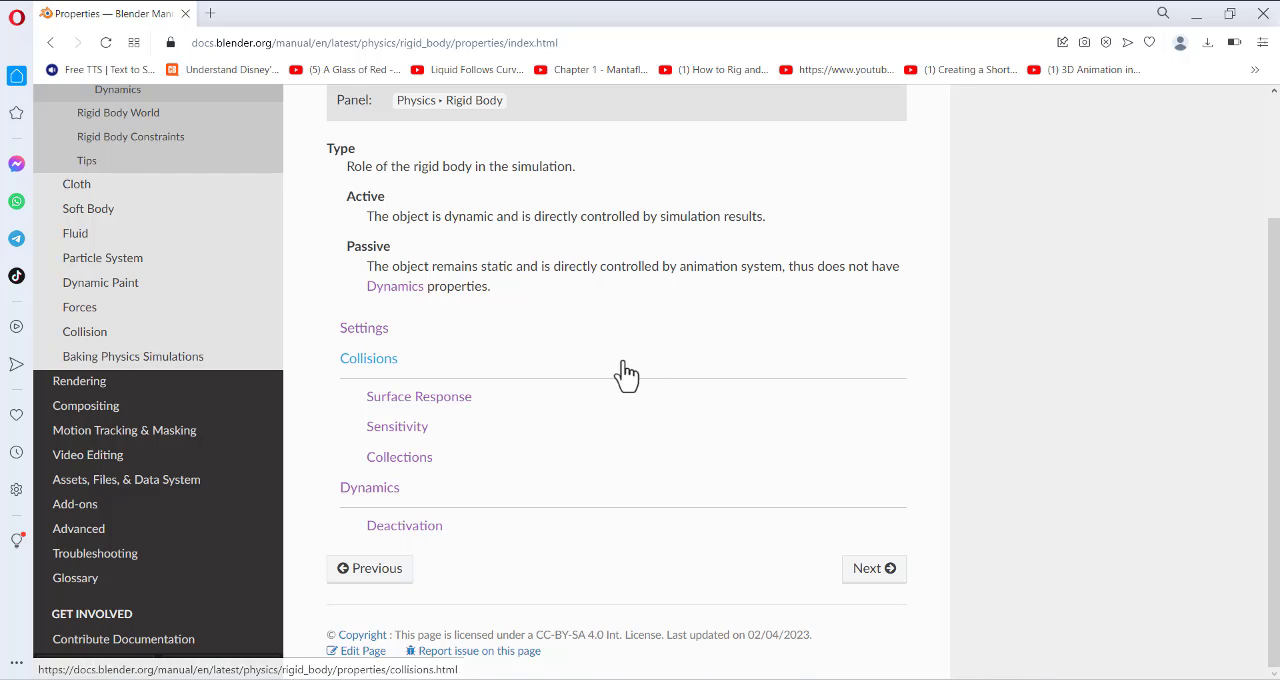
{"action": "scroll", "coordinate": [597, 412], "scroll_direction": "up", "scroll_amount": 2}
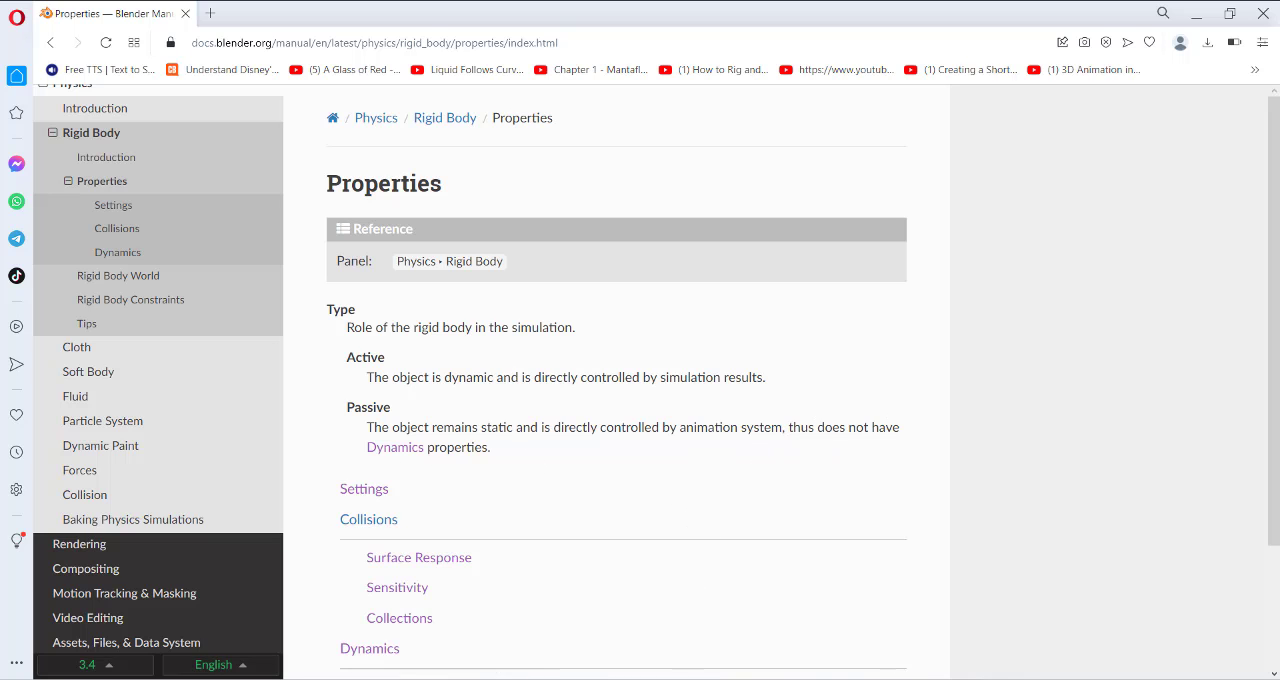
- Switch back to Blender and add a rigid body to the sphere above the bowl
{"action": "key", "text": "alt+Tab"}
{"action": "middle_click_drag", "start_coordinate": [584, 208], "coordinate": [601, 206]}
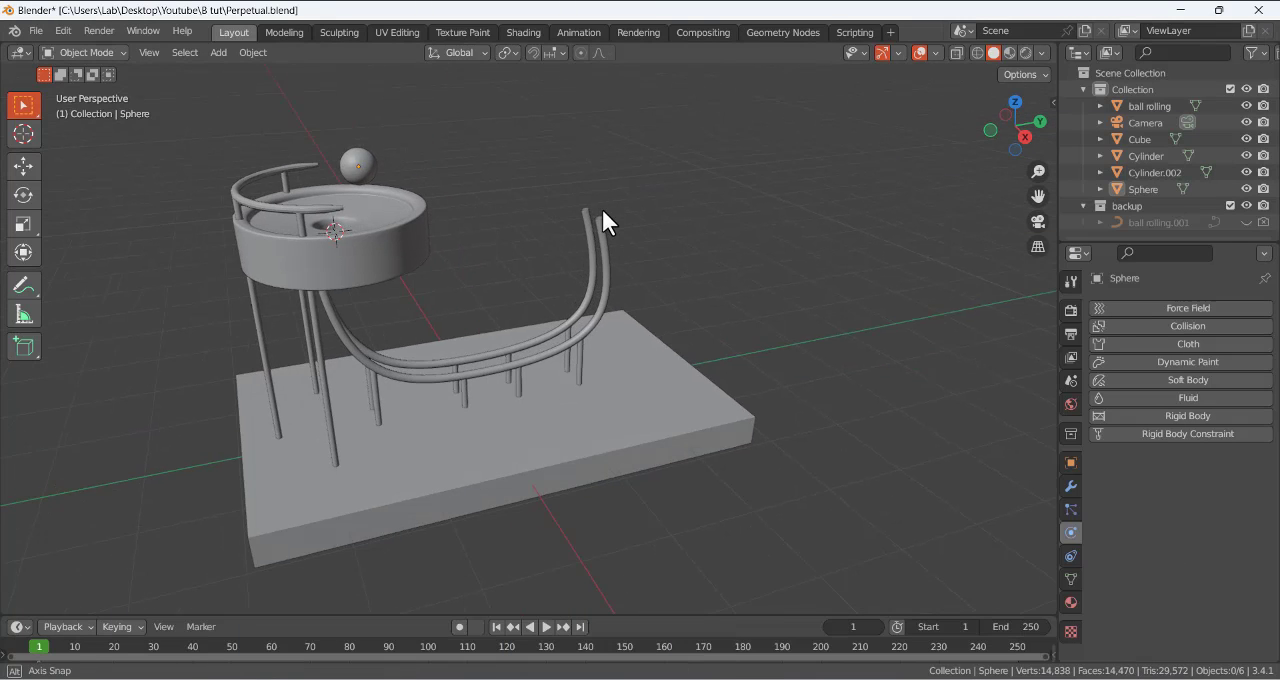
{"action": "left_click", "coordinate": [368, 168]}
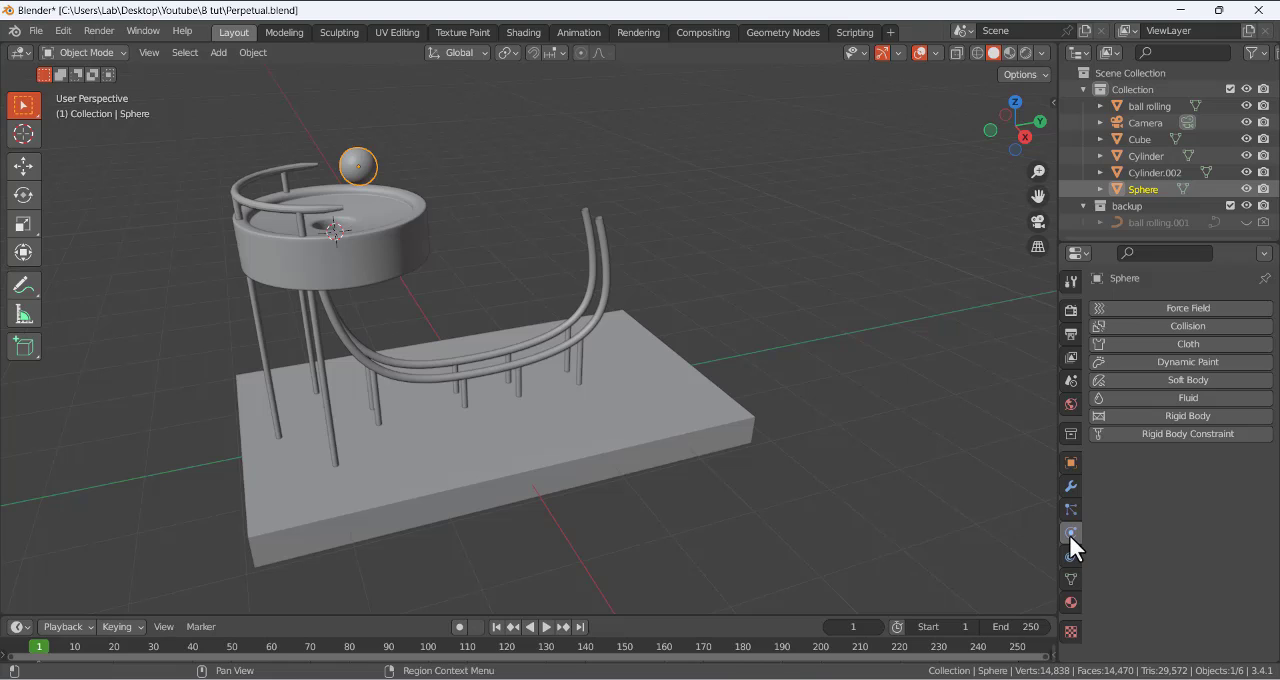
{"action": "left_click", "coordinate": [1181, 415]}
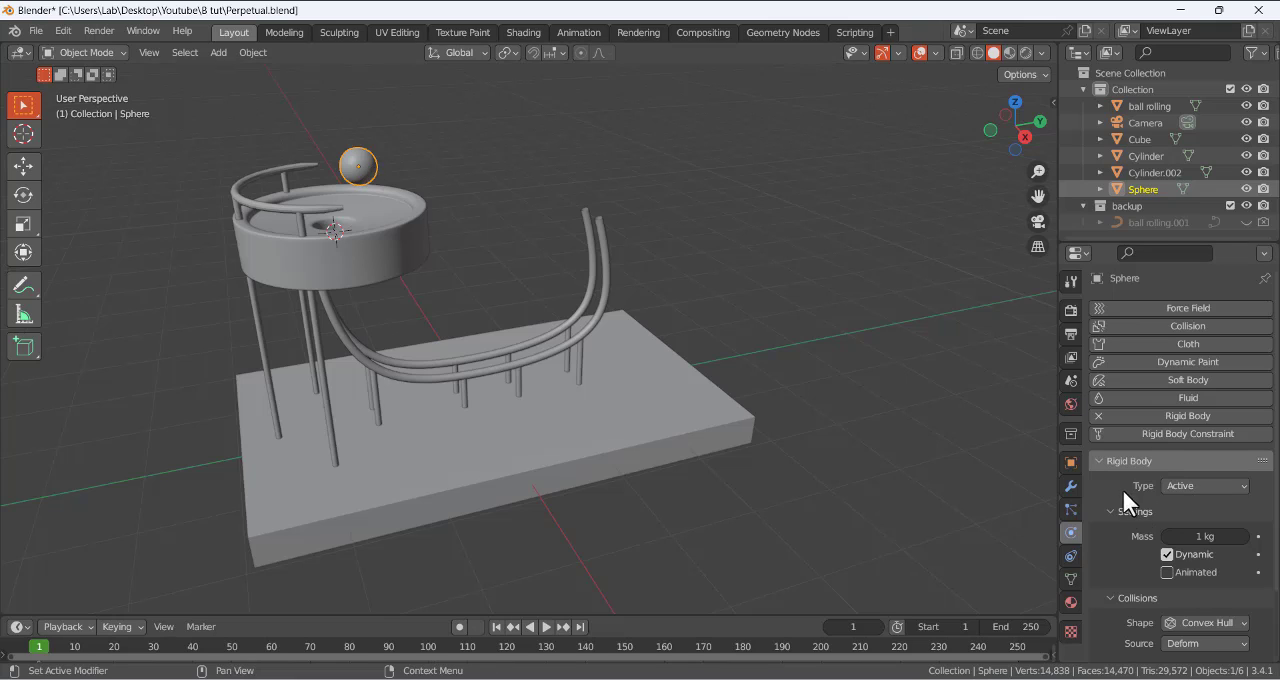
{"action": "scroll", "coordinate": [1135, 610], "scroll_direction": "down", "scroll_amount": 2}
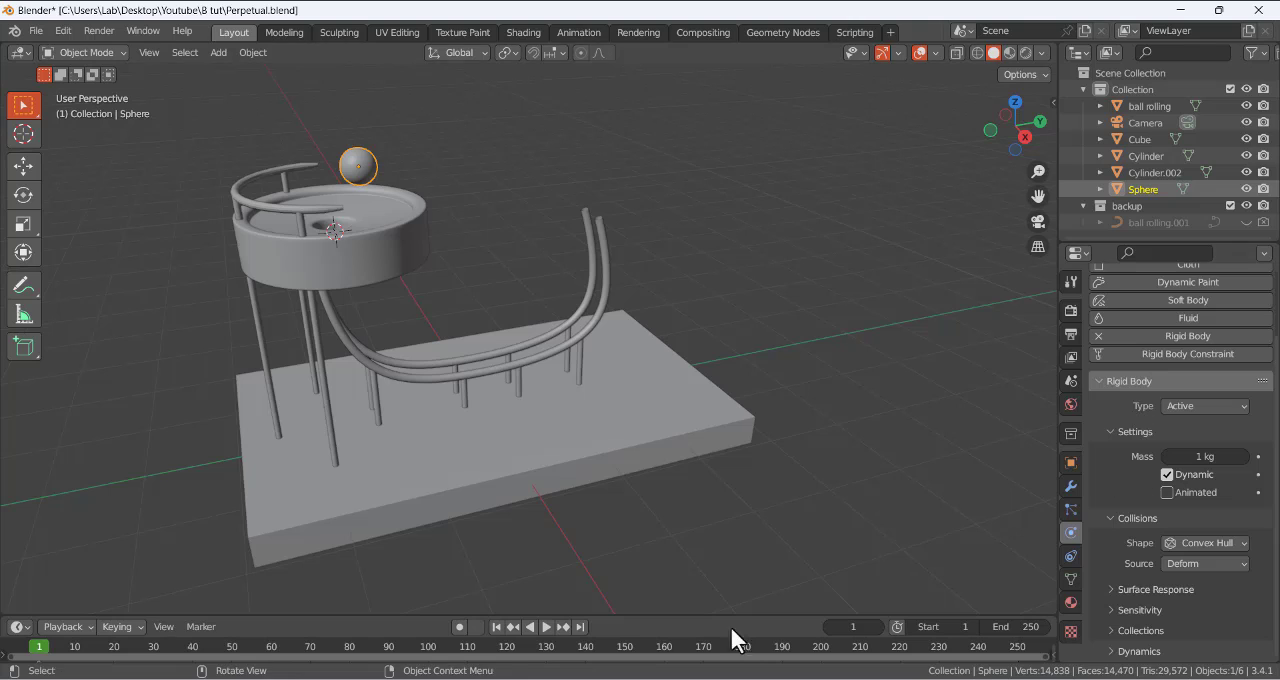
- Recheck the rigid body types in the browser manual, and return to Blender to compare them with the sphere's Type setting
{"action": "left_click", "coordinate": [690, 679]}
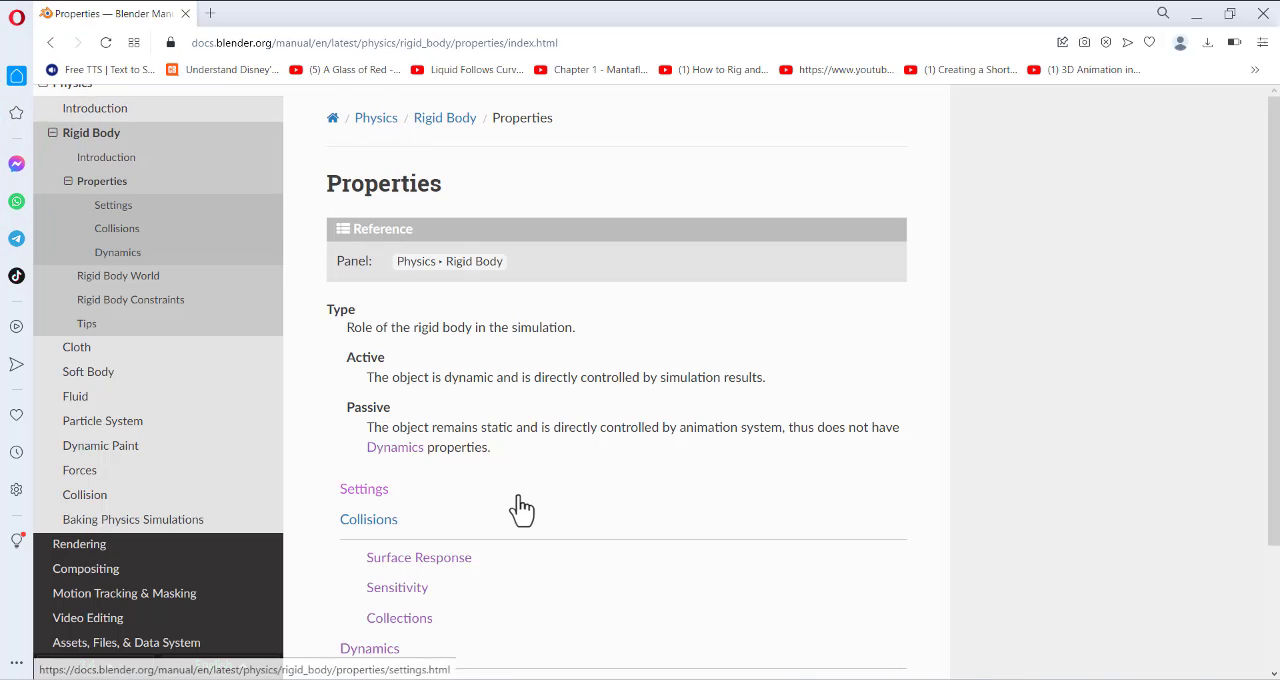
{"action": "left_click", "coordinate": [712, 679]}
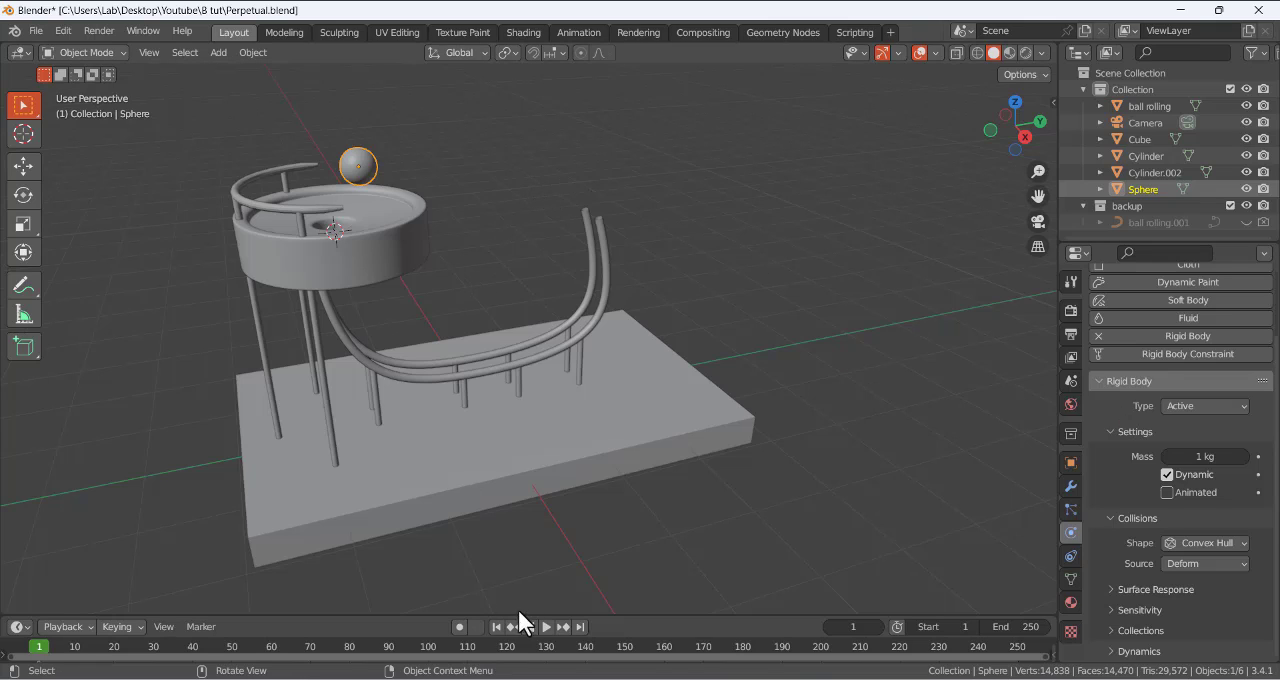
{"action": "left_click", "coordinate": [767, 261]}
{"action": "left_click", "coordinate": [375, 164]}
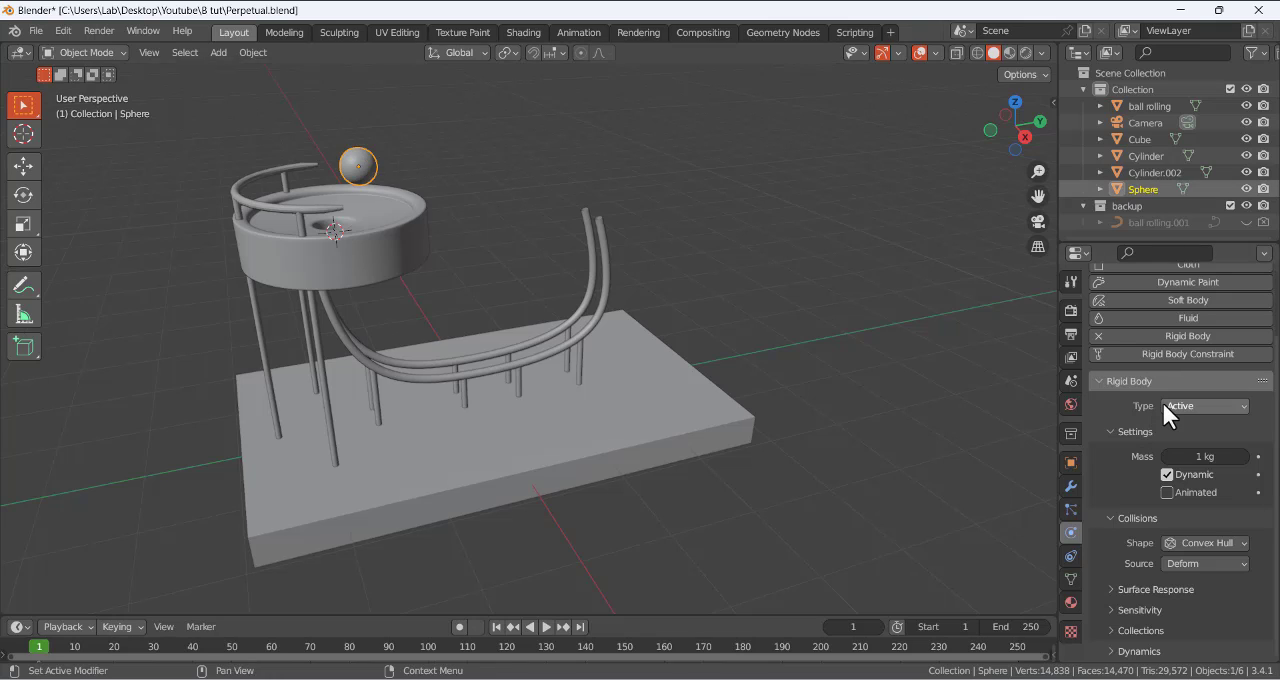
{"action": "left_click", "coordinate": [453, 176]}
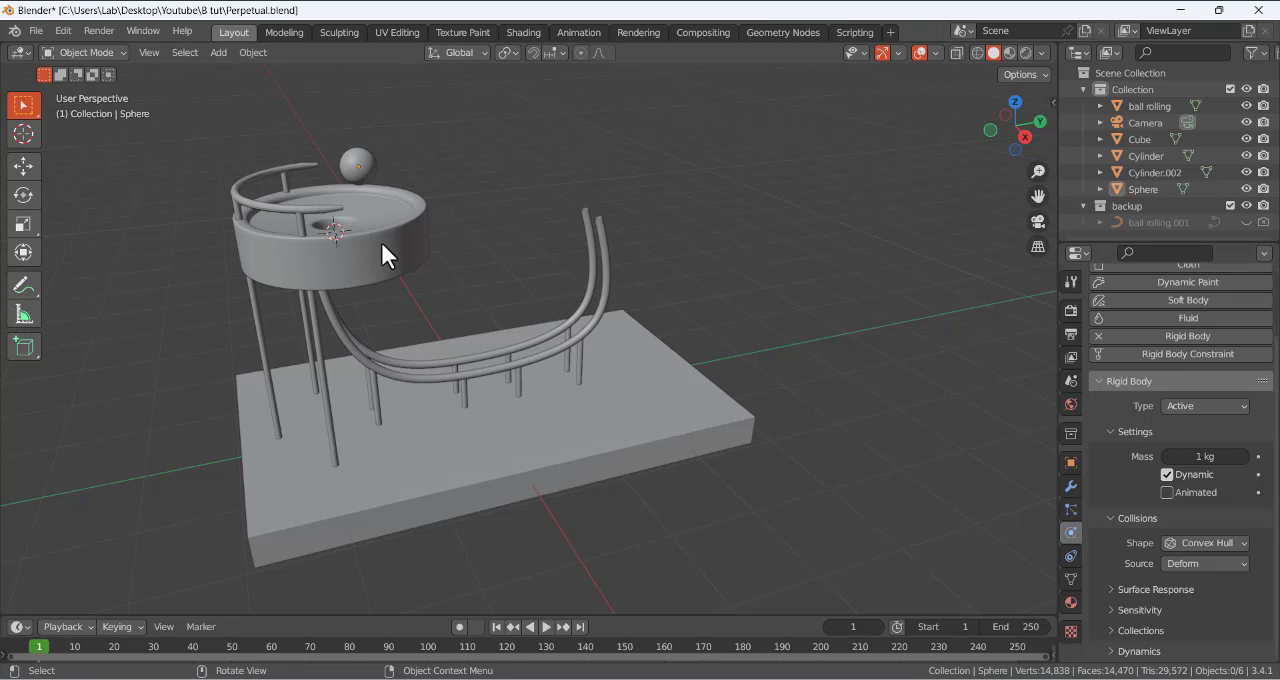
- Add a rigid body to the bowl cylinder, and deselect all objects
{"action": "left_click", "coordinate": [381, 242]}
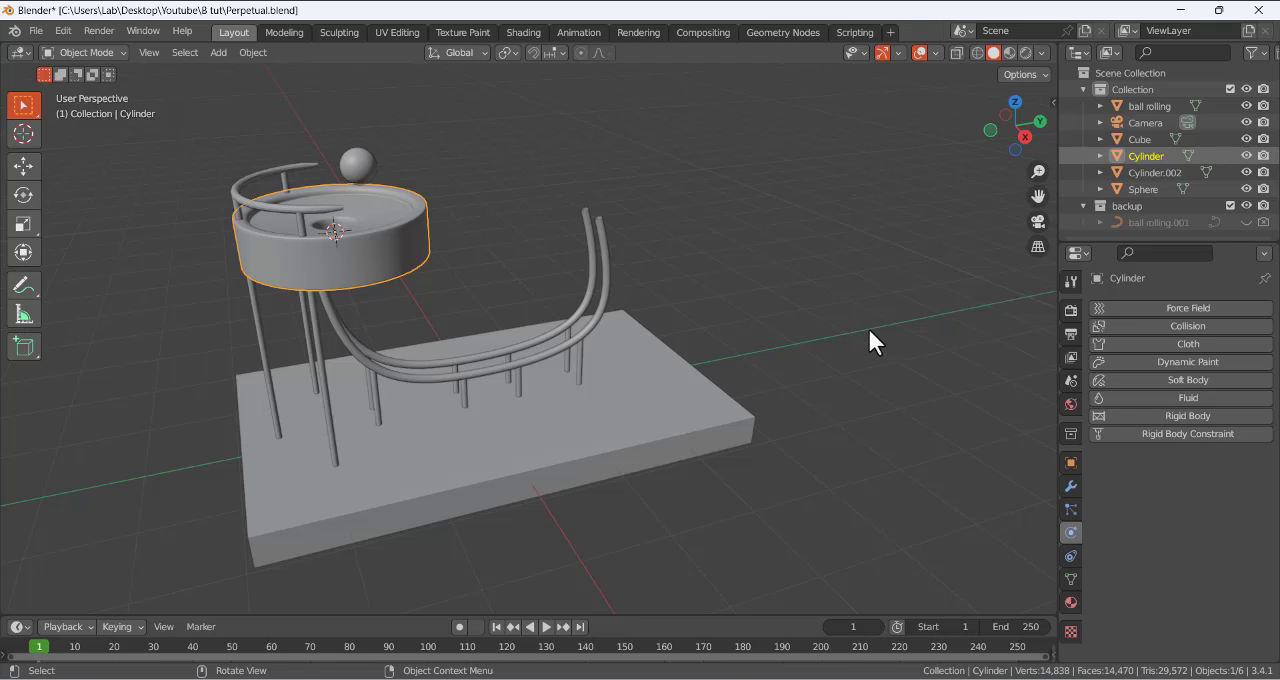
{"action": "left_click", "coordinate": [1175, 415]}
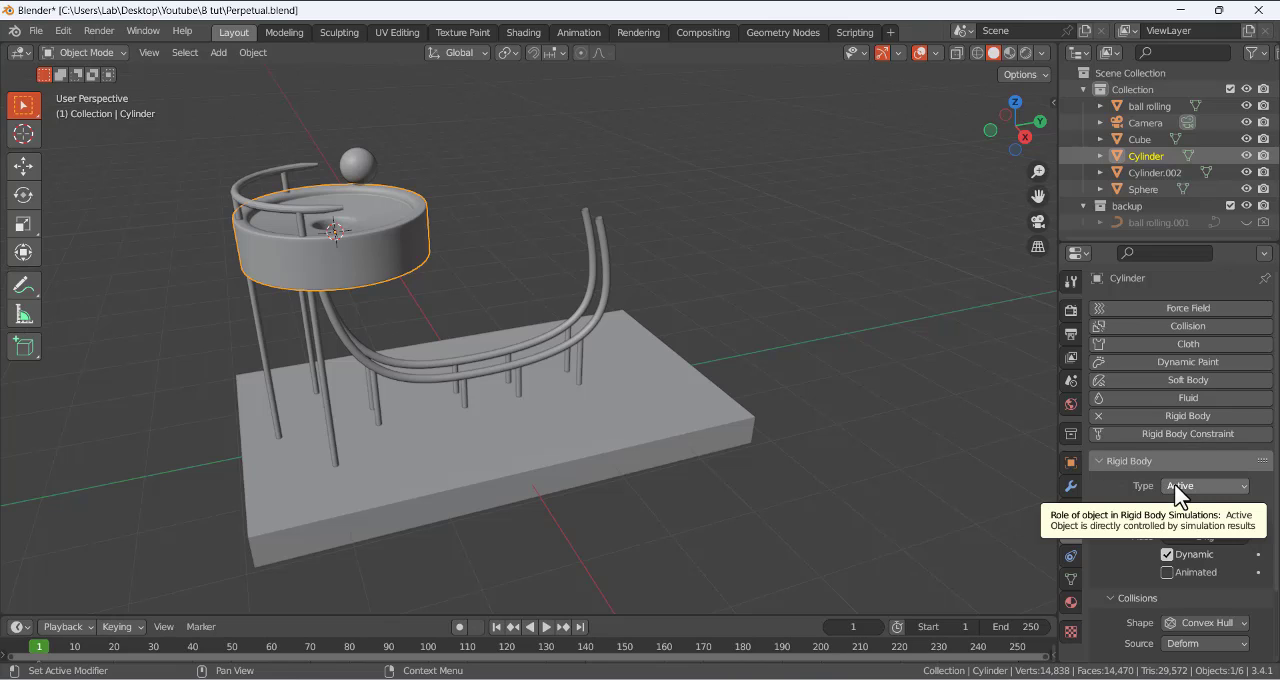
{"action": "left_click", "coordinate": [357, 166]}
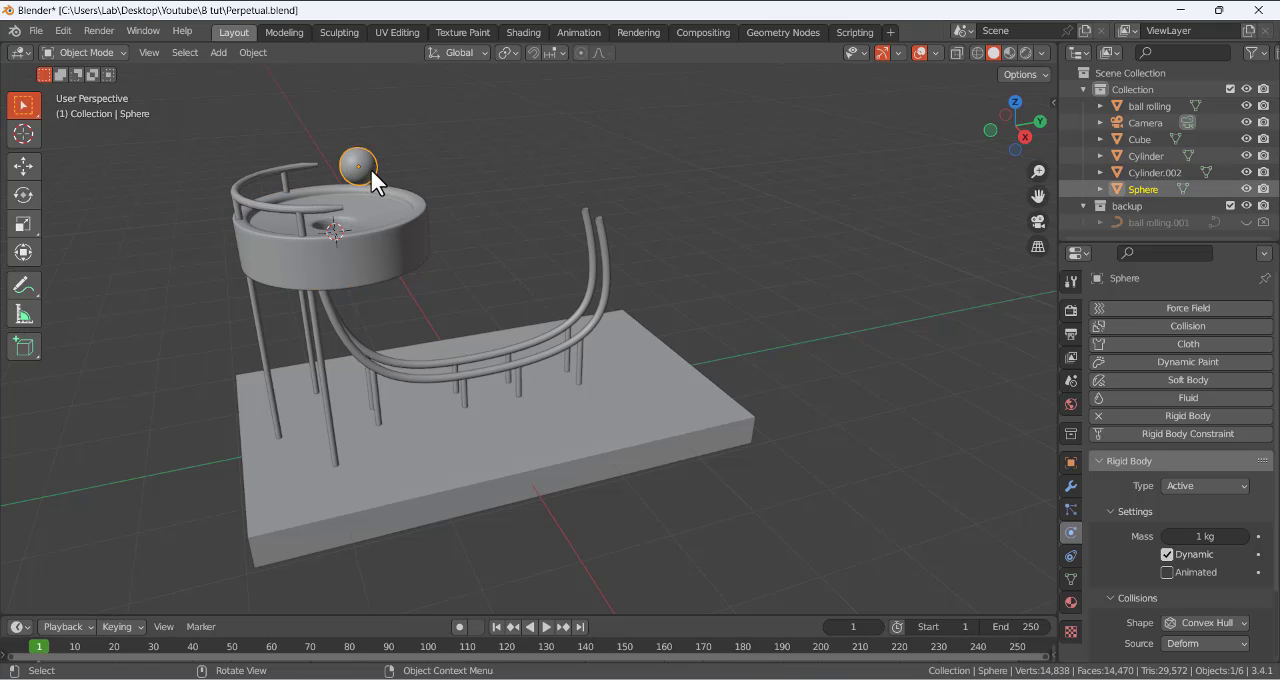
{"action": "left_click", "coordinate": [868, 520]}
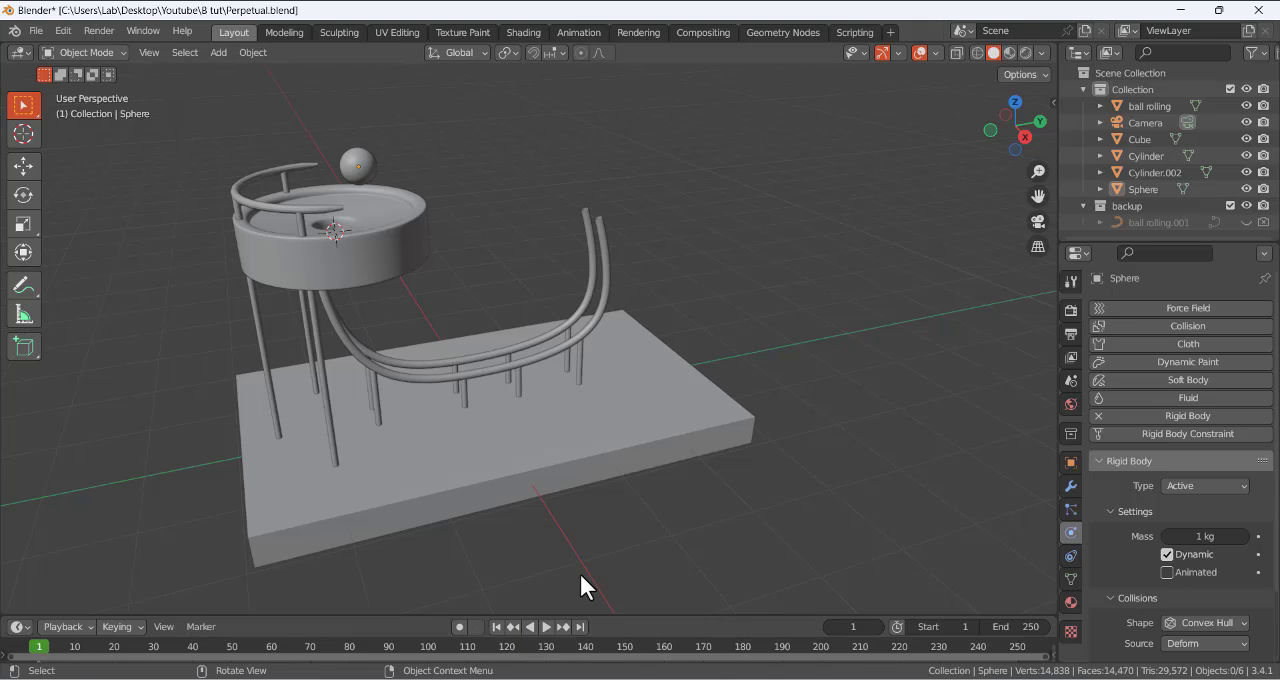
- Play the simulation with both the sphere and bowl active, stop it, and return to the first frame
{"action": "left_click", "coordinate": [541, 626]}
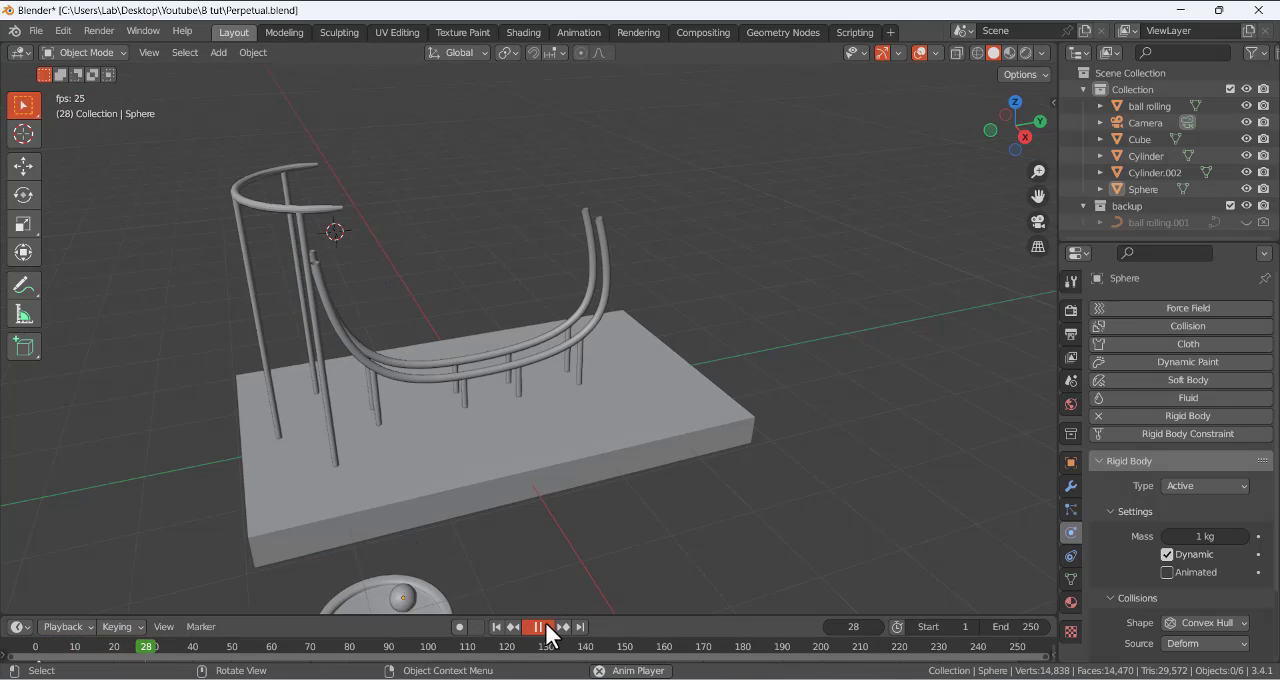
{"action": "left_click", "coordinate": [541, 626]}
{"action": "left_click", "coordinate": [497, 626]}
- Set the bowl cylinder's rigid body type to Passive
{"action": "left_click", "coordinate": [379, 254]}
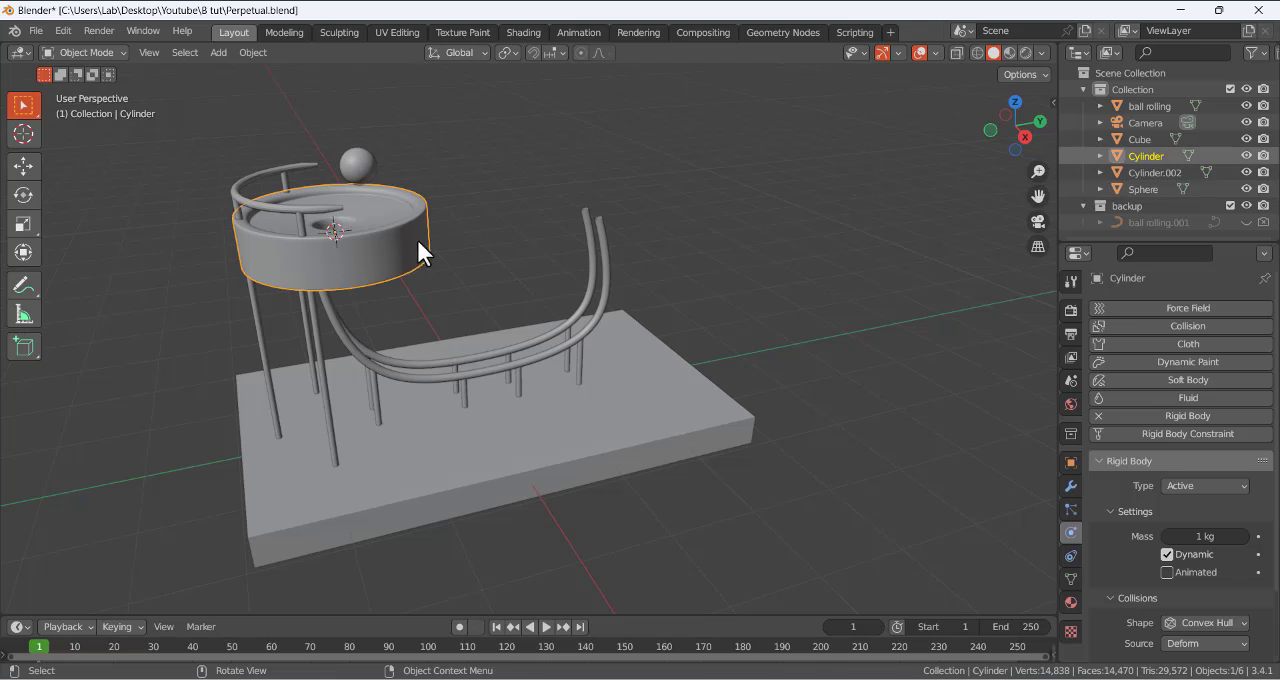
{"action": "left_click", "coordinate": [433, 130]}
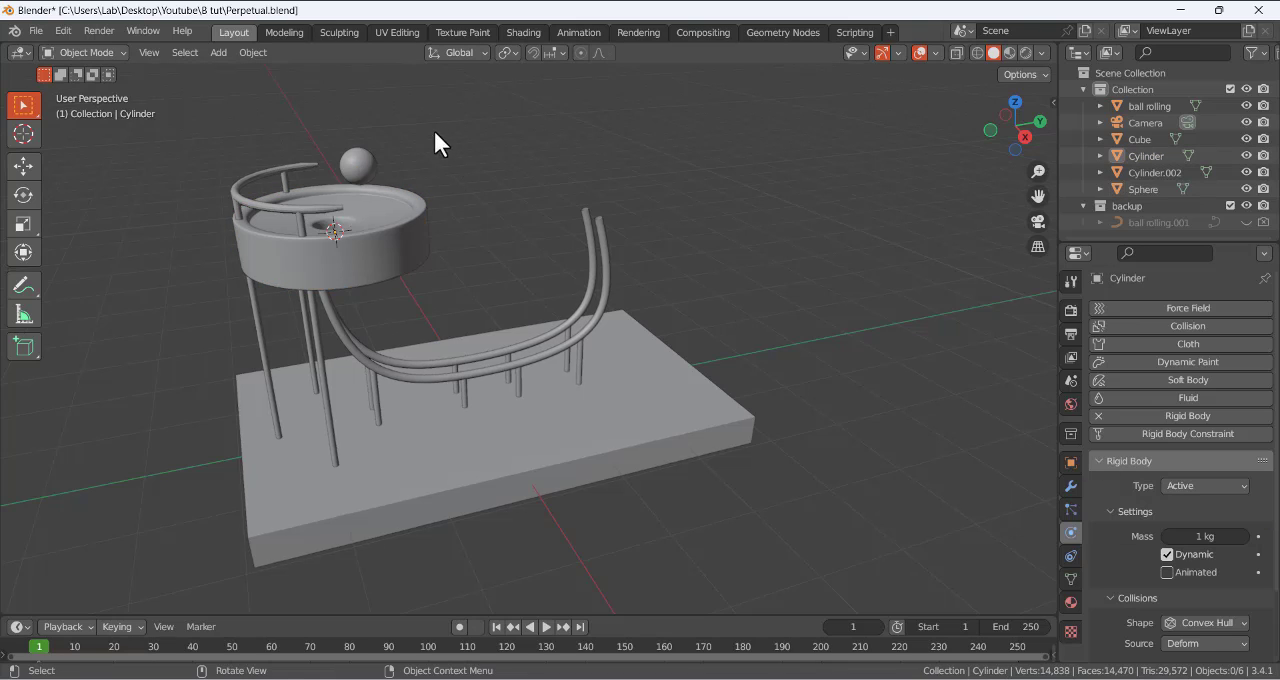
{"action": "left_click", "coordinate": [354, 166]}
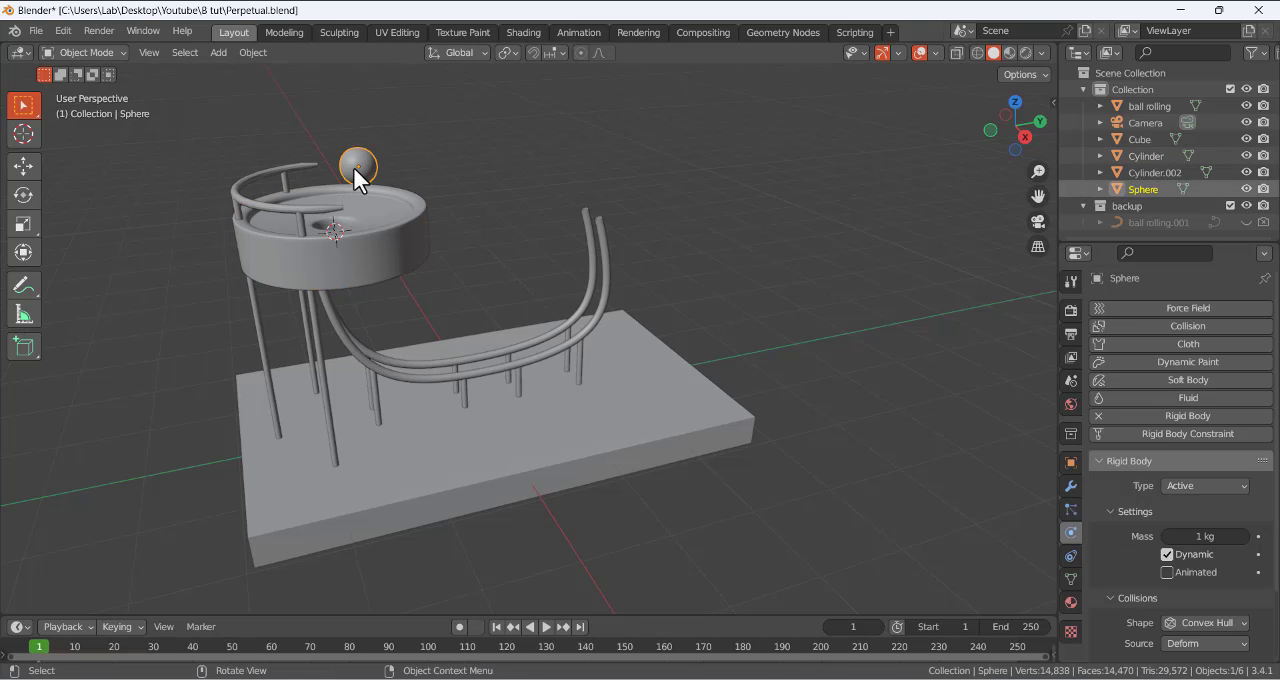
{"action": "left_click", "coordinate": [389, 233]}
{"action": "left_click", "coordinate": [1190, 485]}
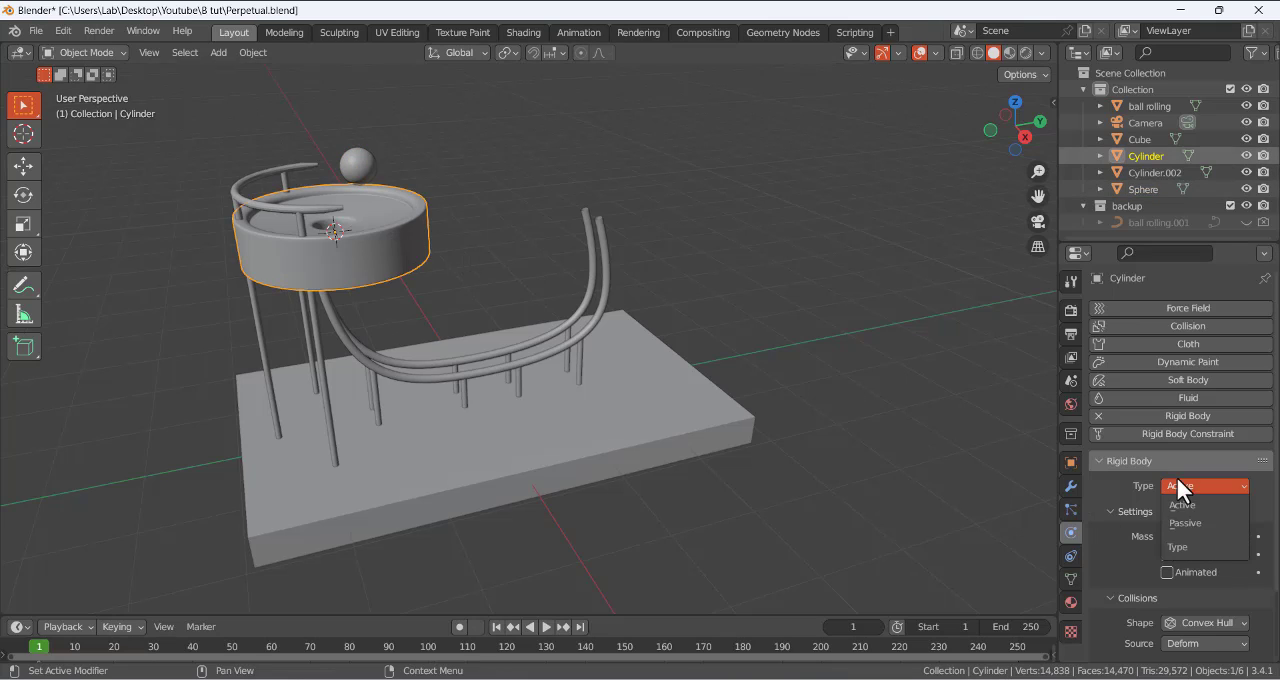
{"action": "left_click", "coordinate": [1194, 523]}
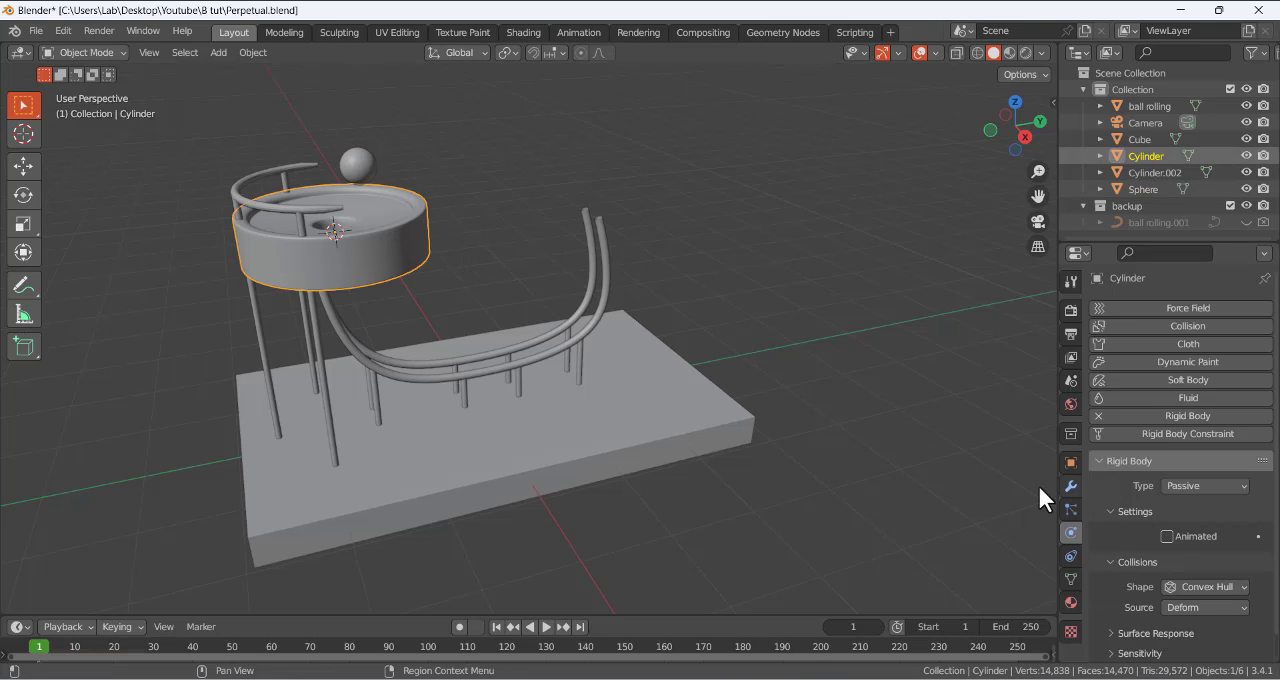
- Play the simulation forward and in reverse with the passive bowl, and return to frame 1
{"action": "left_click", "coordinate": [544, 627]}
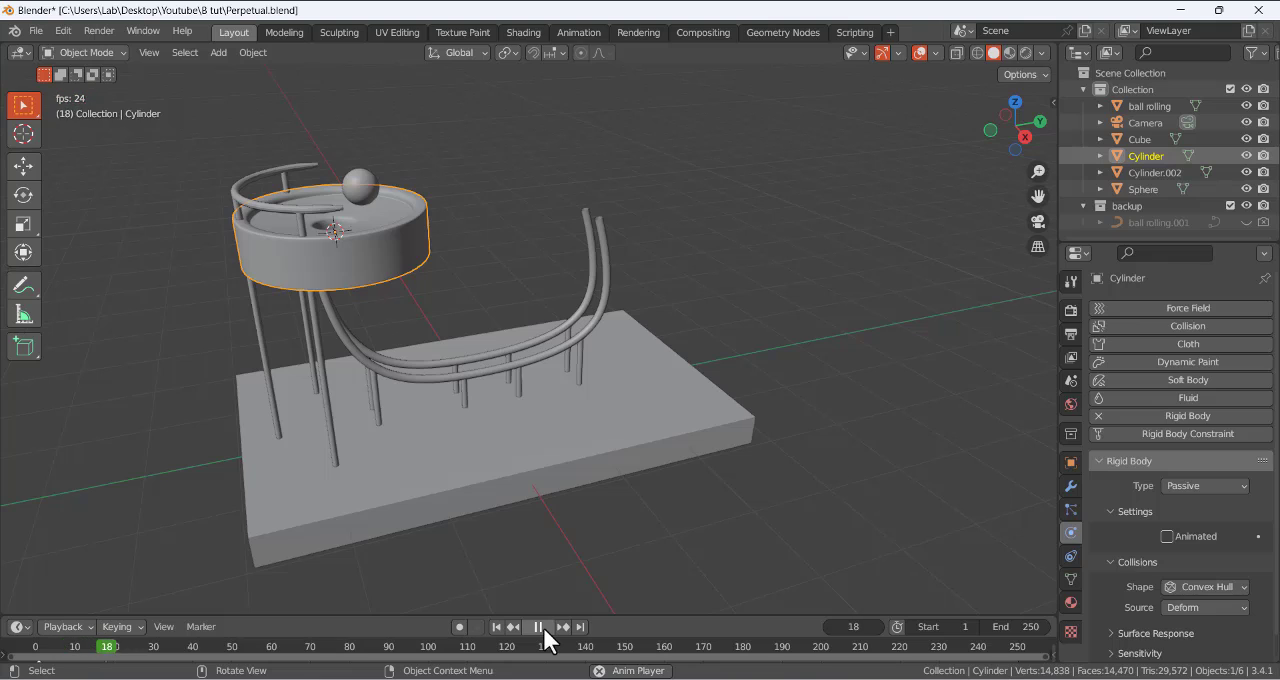
{"action": "left_click", "coordinate": [541, 627]}
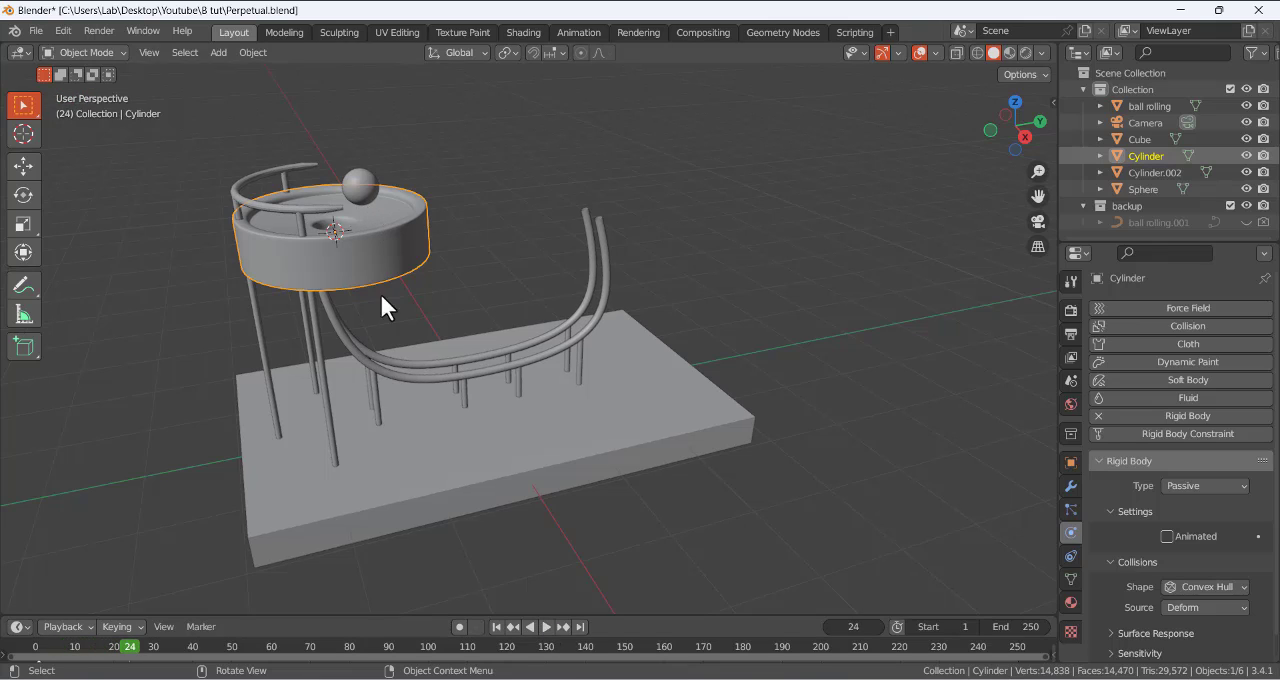
{"action": "left_click", "coordinate": [527, 628]}
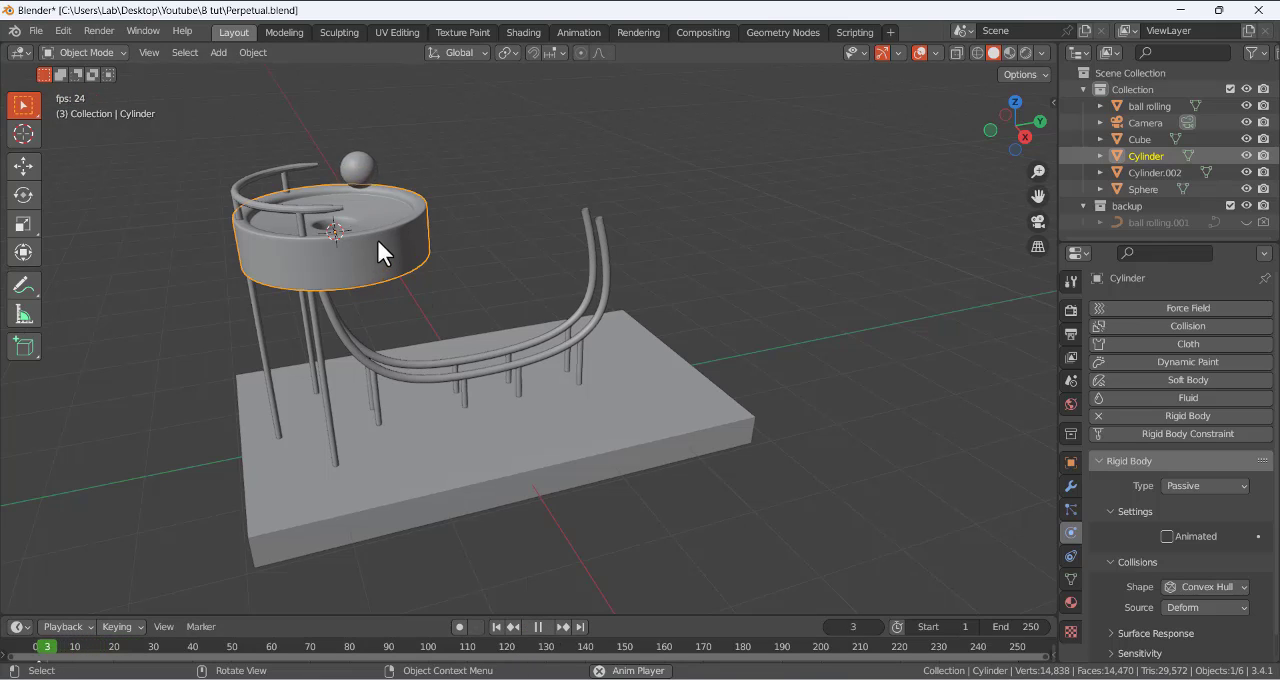
{"action": "left_click", "coordinate": [535, 627]}
{"action": "left_click", "coordinate": [496, 627]}
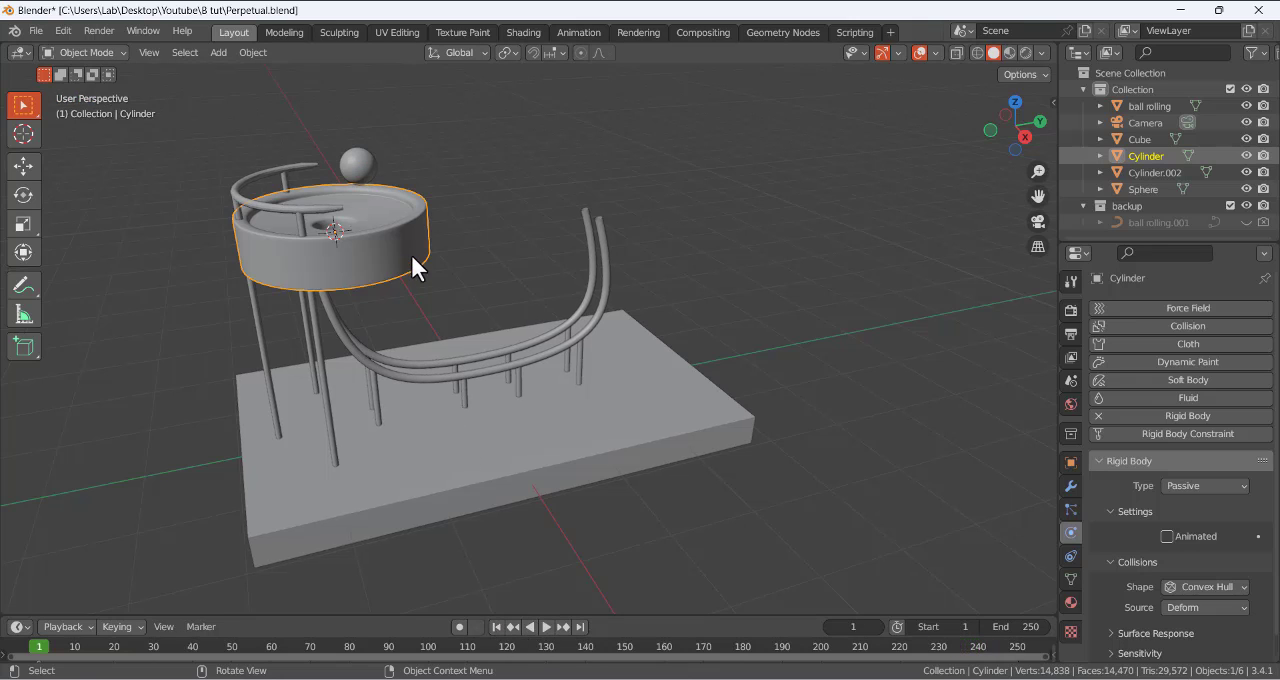
- Select the sphere and review its rigid body type, mass and collision settings
{"action": "middle_click_drag", "start_coordinate": [471, 200], "coordinate": [431, 180]}
{"action": "left_click", "coordinate": [382, 156]}
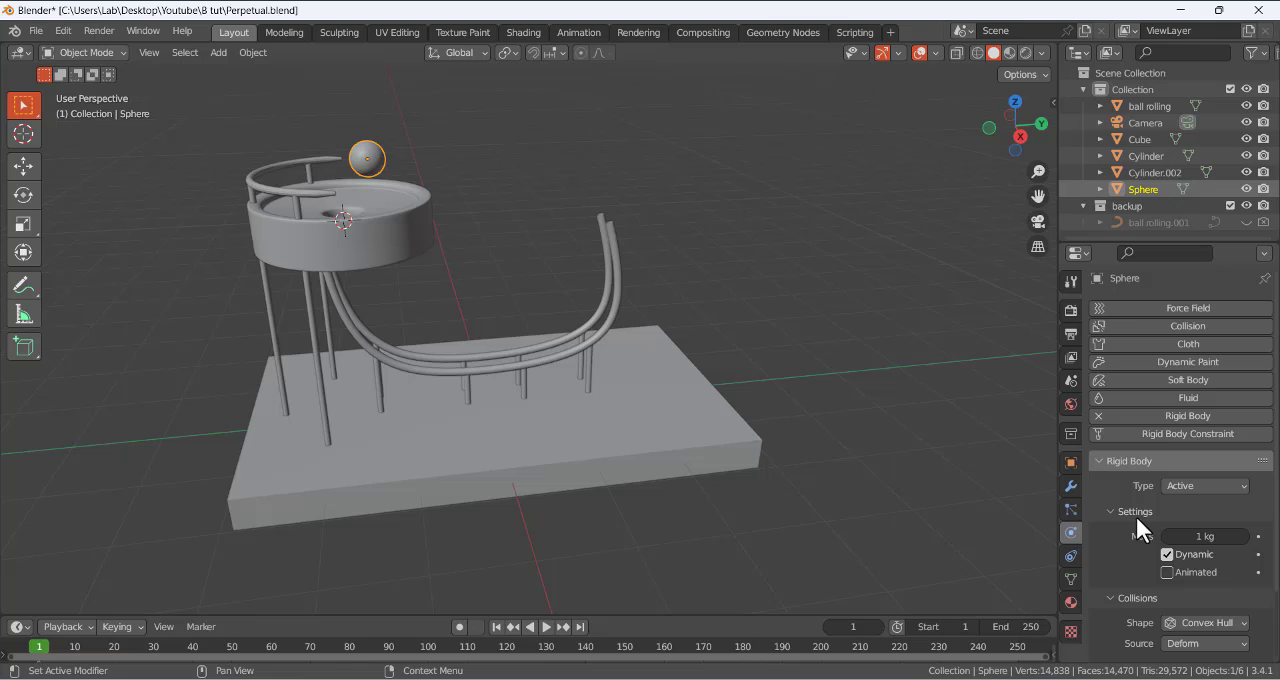
{"action": "scroll", "coordinate": [1134, 539], "scroll_direction": "down", "scroll_amount": 1}
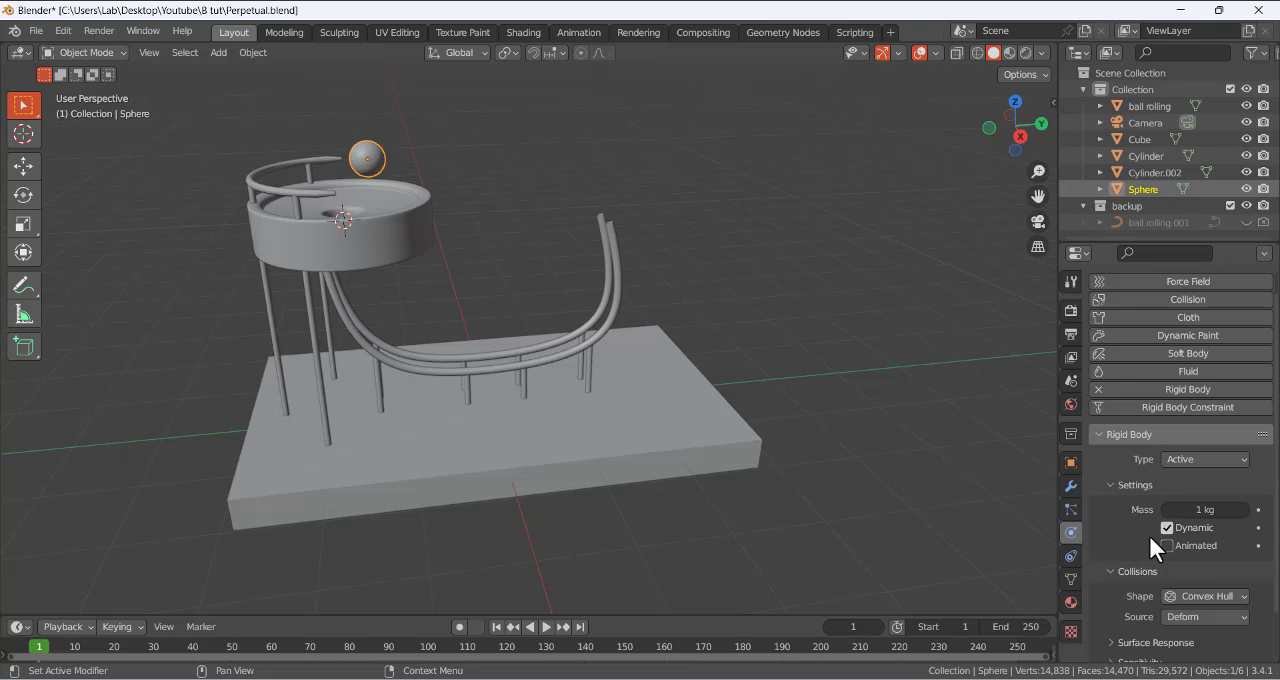
{"action": "scroll", "coordinate": [1128, 537], "scroll_direction": "down", "scroll_amount": 2}
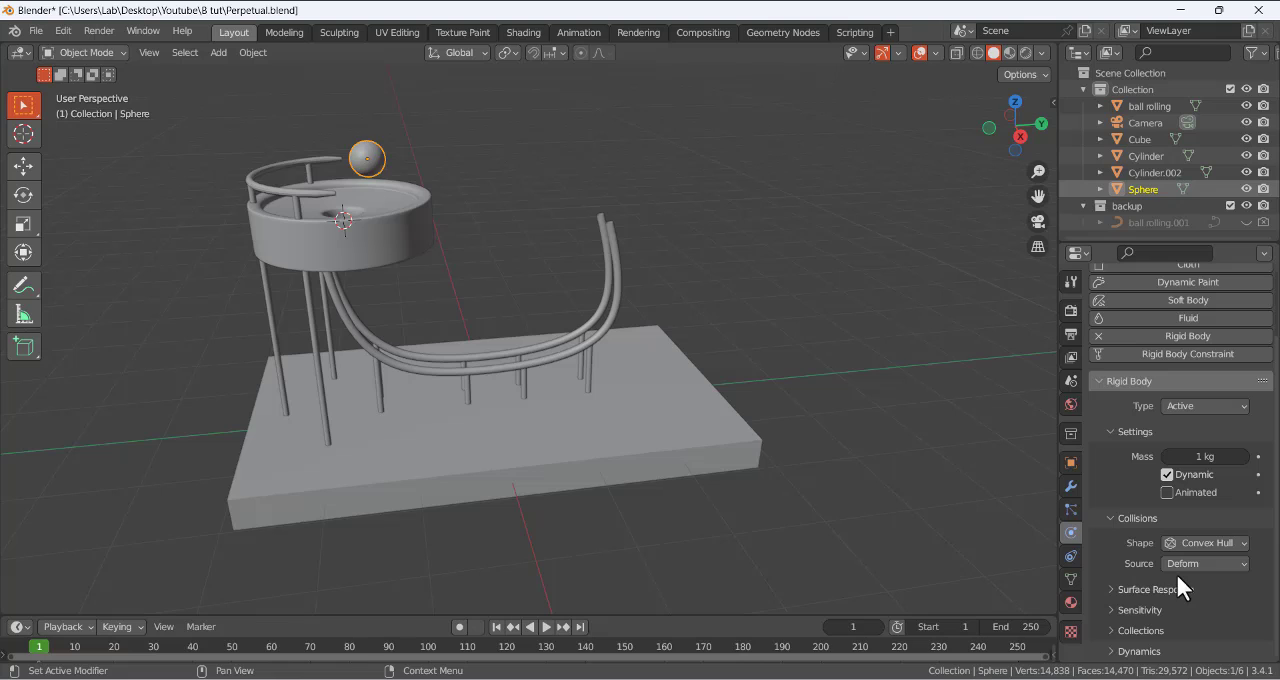
- Set the sphere's rigid body collision shape to Sphere
{"action": "left_click", "coordinate": [1186, 542]}
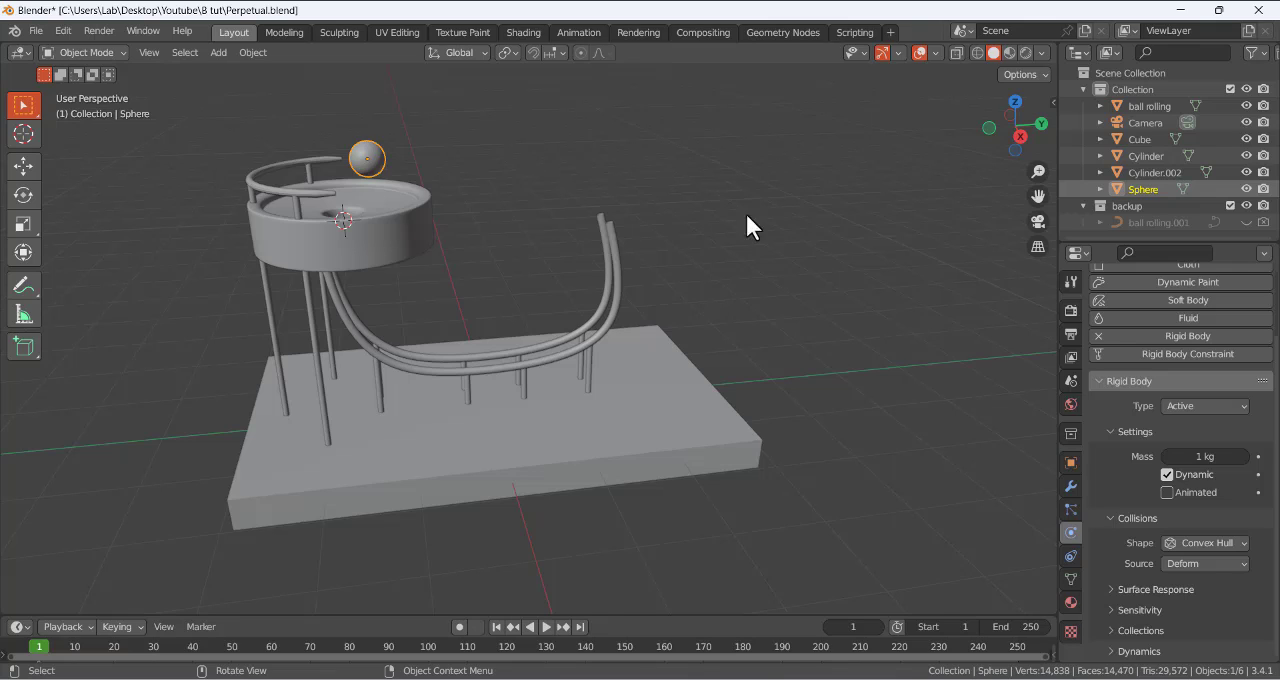
{"action": "left_click", "coordinate": [1192, 543]}
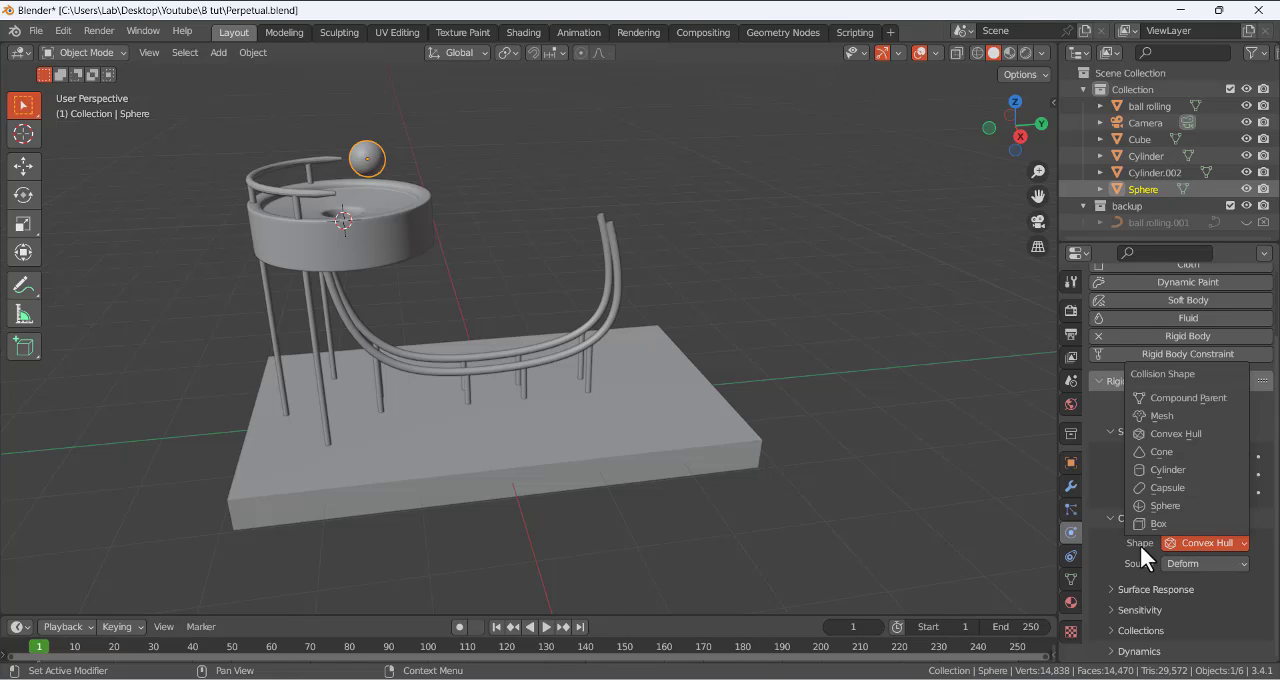
{"action": "left_click", "coordinate": [1139, 542]}
{"action": "left_click", "coordinate": [1172, 542]}
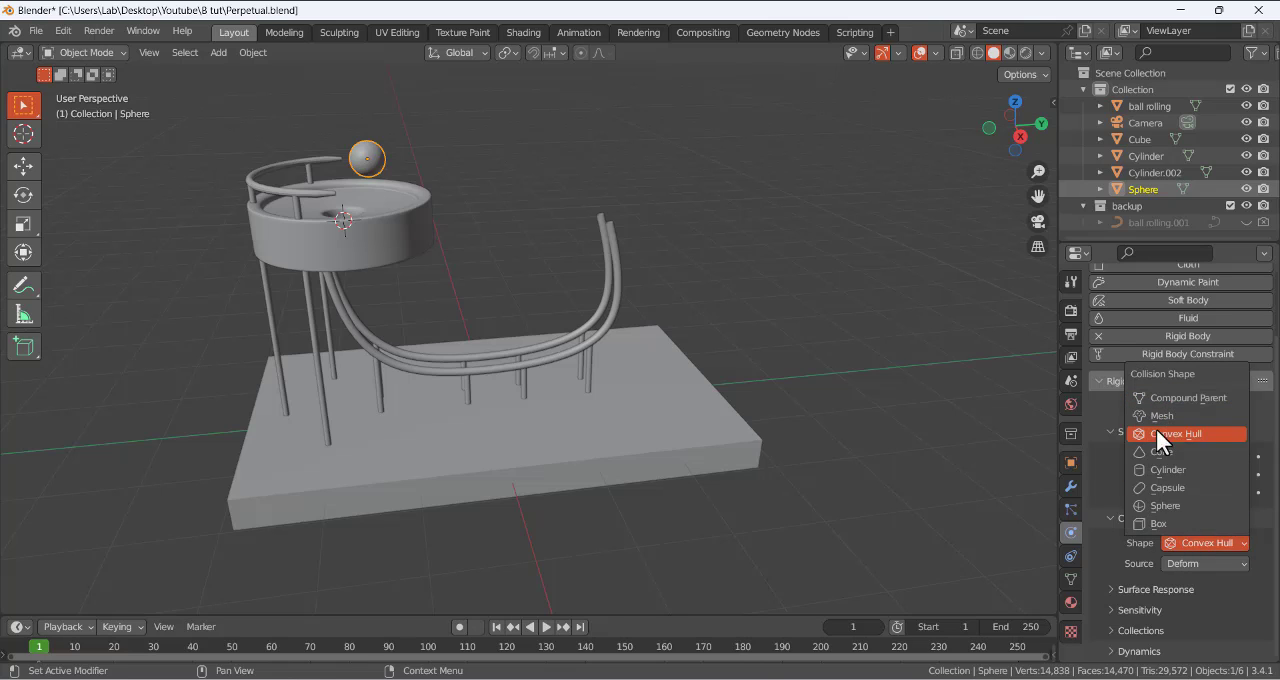
{"action": "left_click", "coordinate": [1122, 549]}
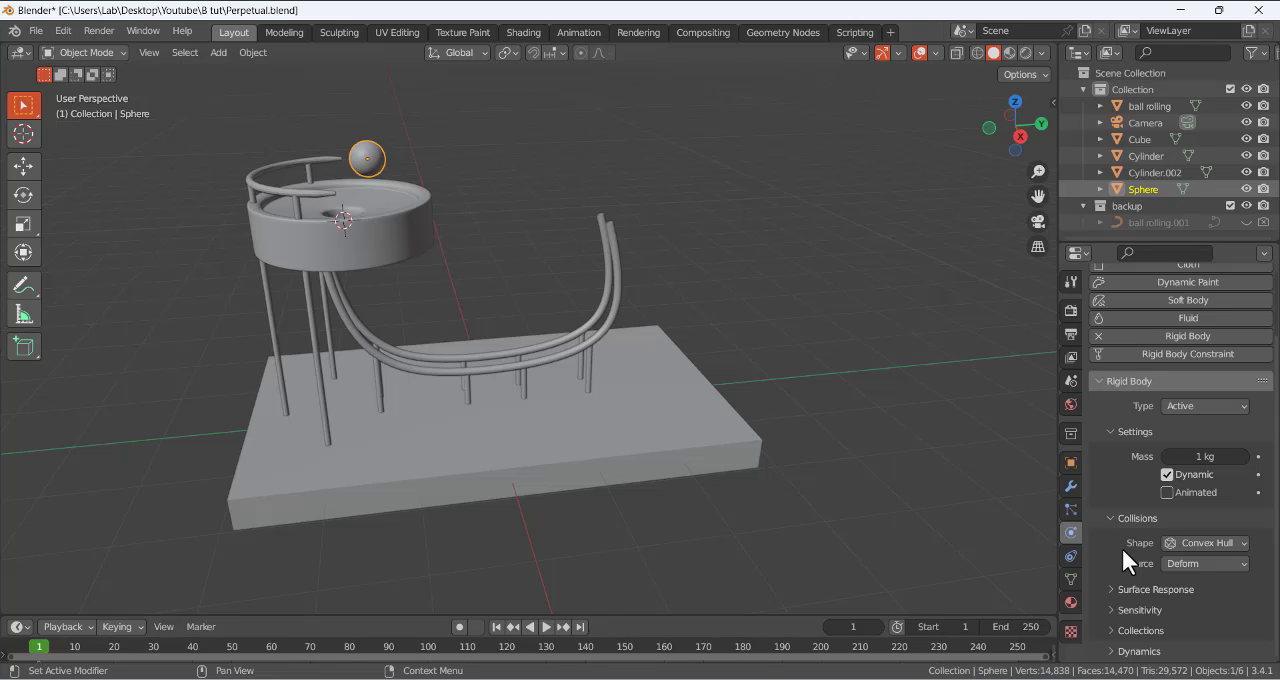
{"action": "left_click", "coordinate": [1178, 546]}
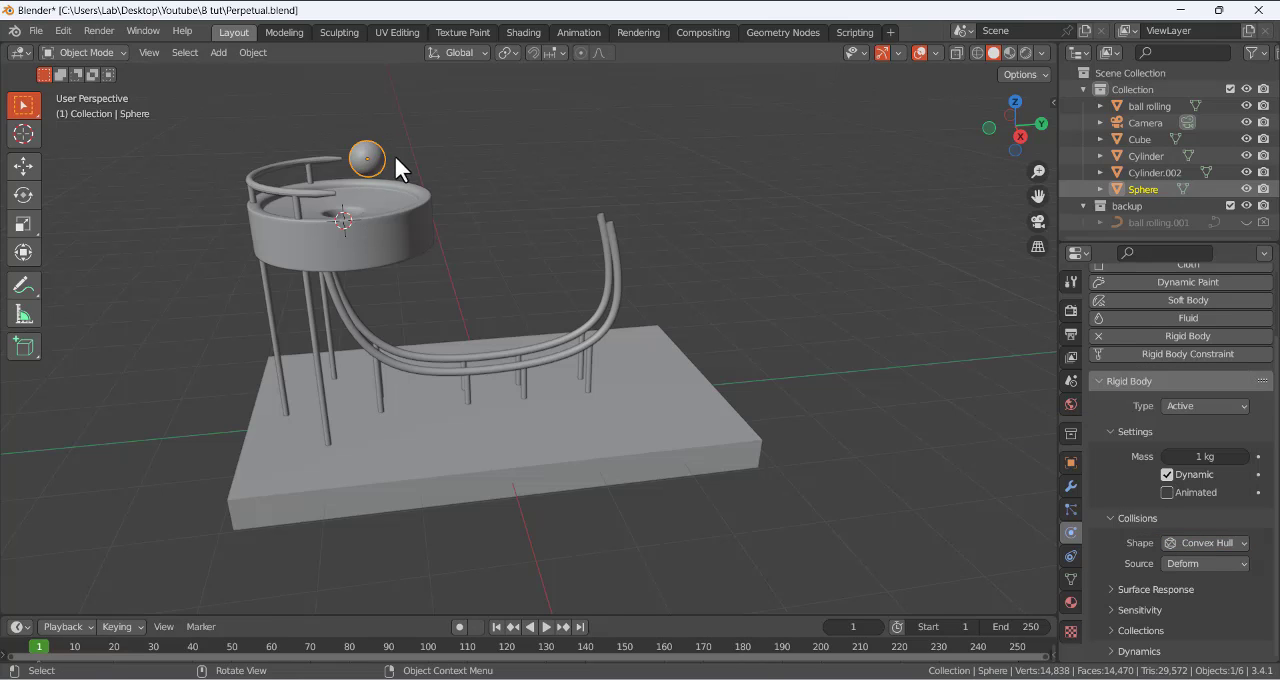
{"action": "left_click", "coordinate": [1200, 542]}
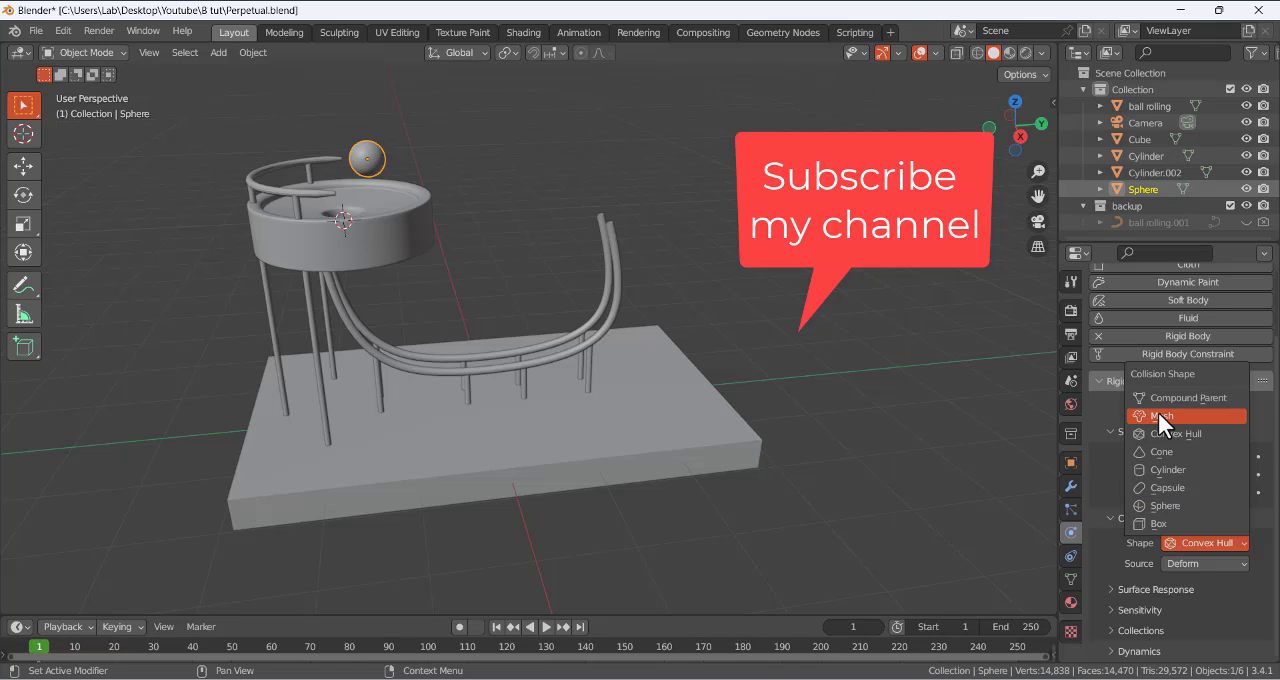
{"action": "left_click", "coordinate": [1173, 508]}
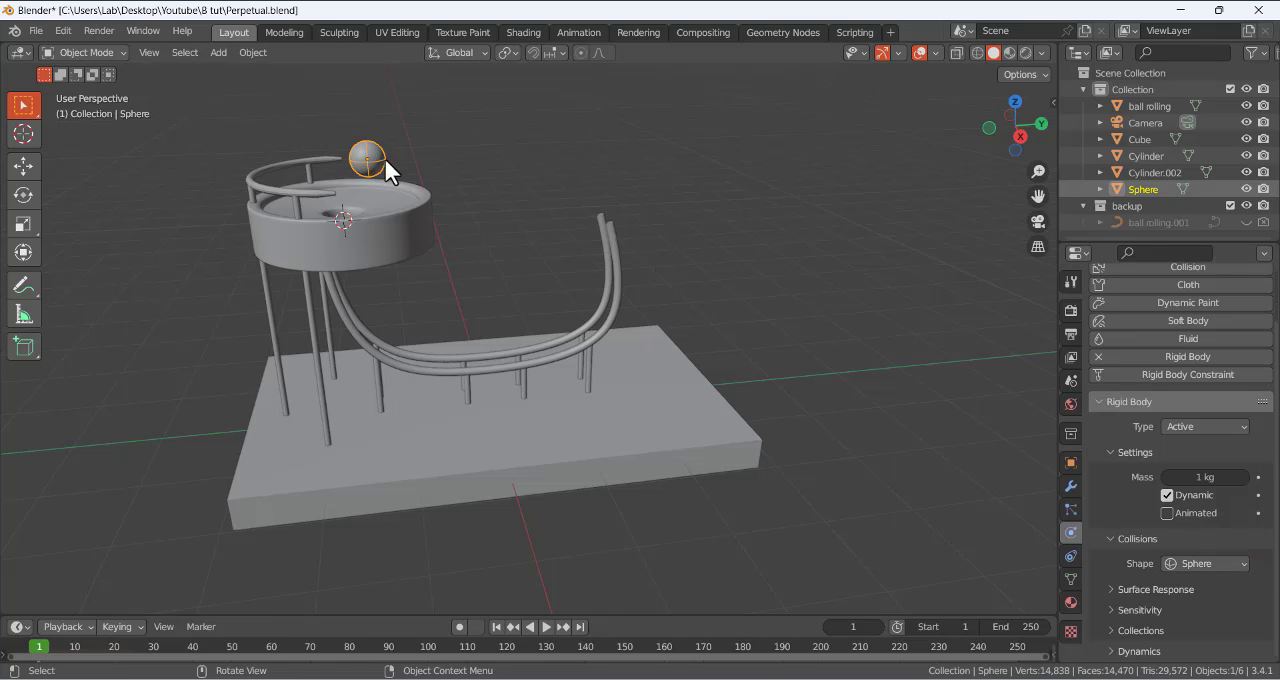
- Expand the sphere's surface response settings and set the bowl cylinder's rigid body collision shape to Mesh
{"action": "left_click", "coordinate": [1115, 590]}
{"action": "scroll", "coordinate": [1111, 586], "scroll_direction": "down", "scroll_amount": 2}
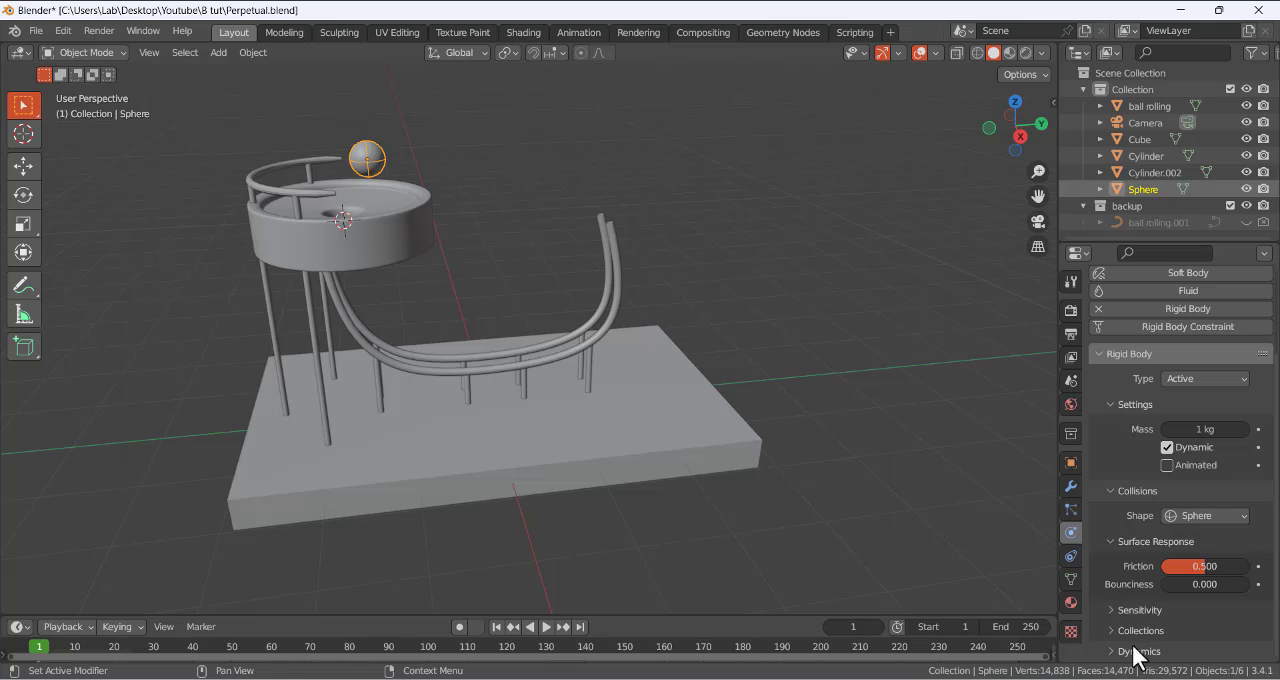
{"action": "left_click", "coordinate": [389, 251]}
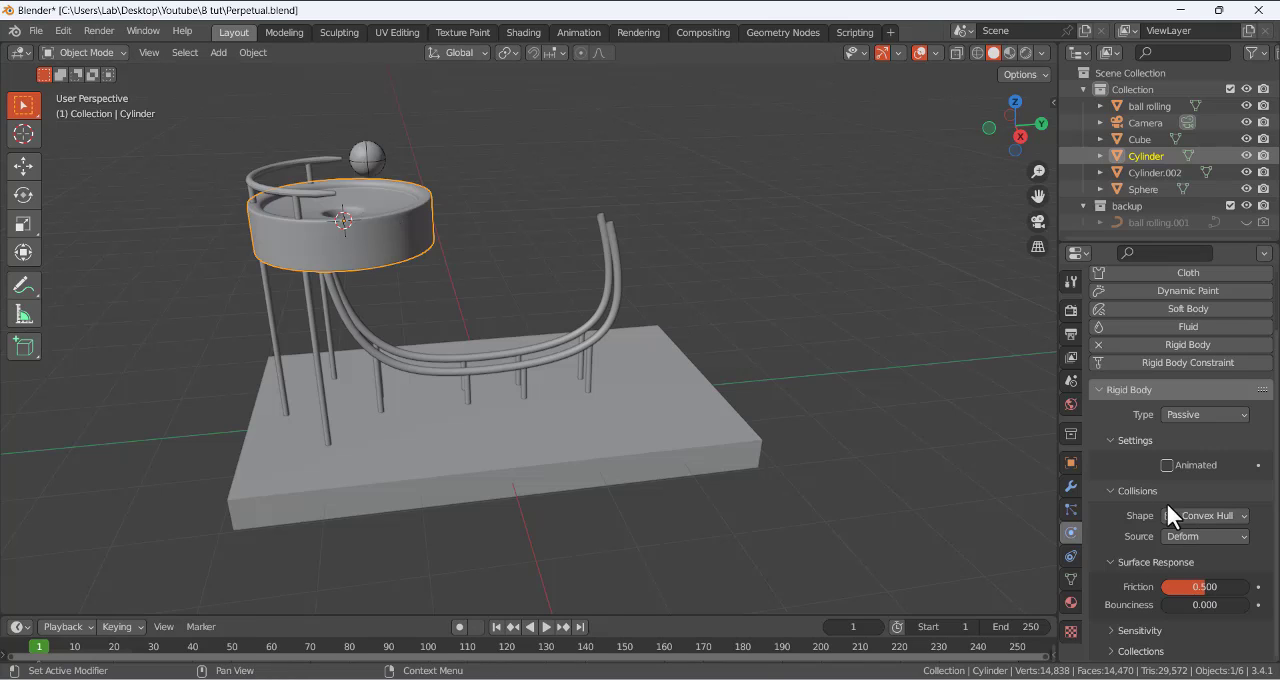
{"action": "left_click", "coordinate": [1202, 516]}
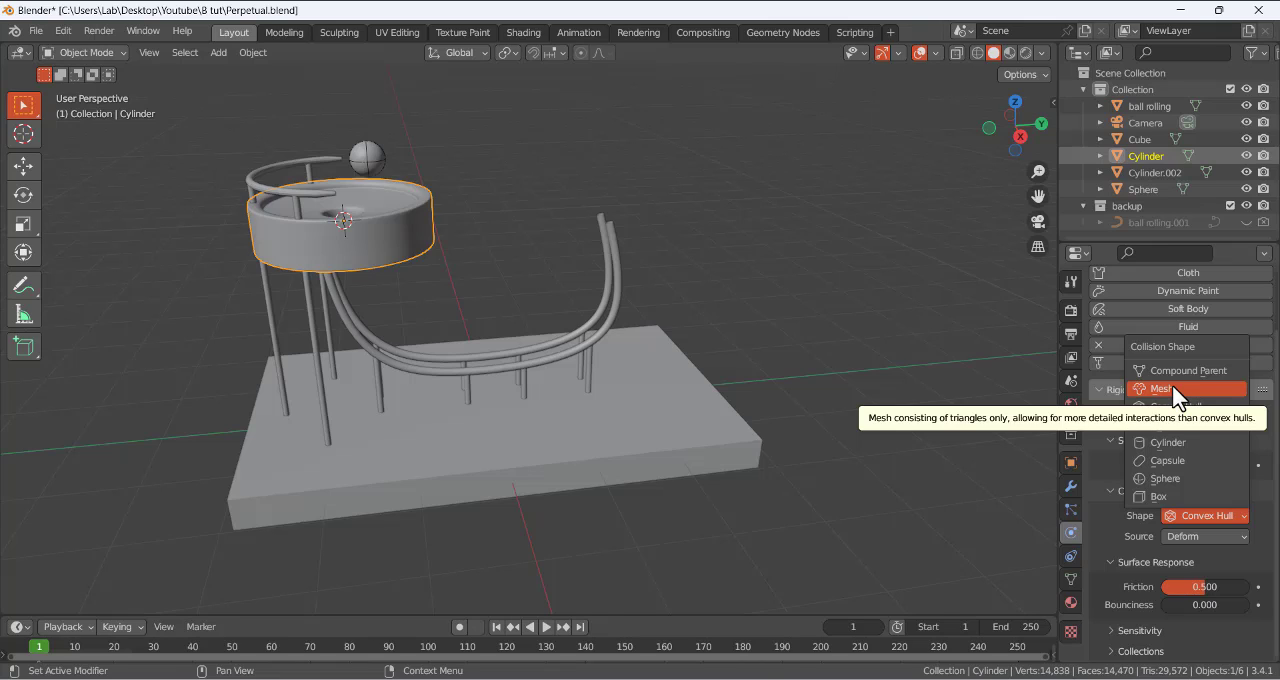
{"action": "left_click", "coordinate": [1190, 518]}
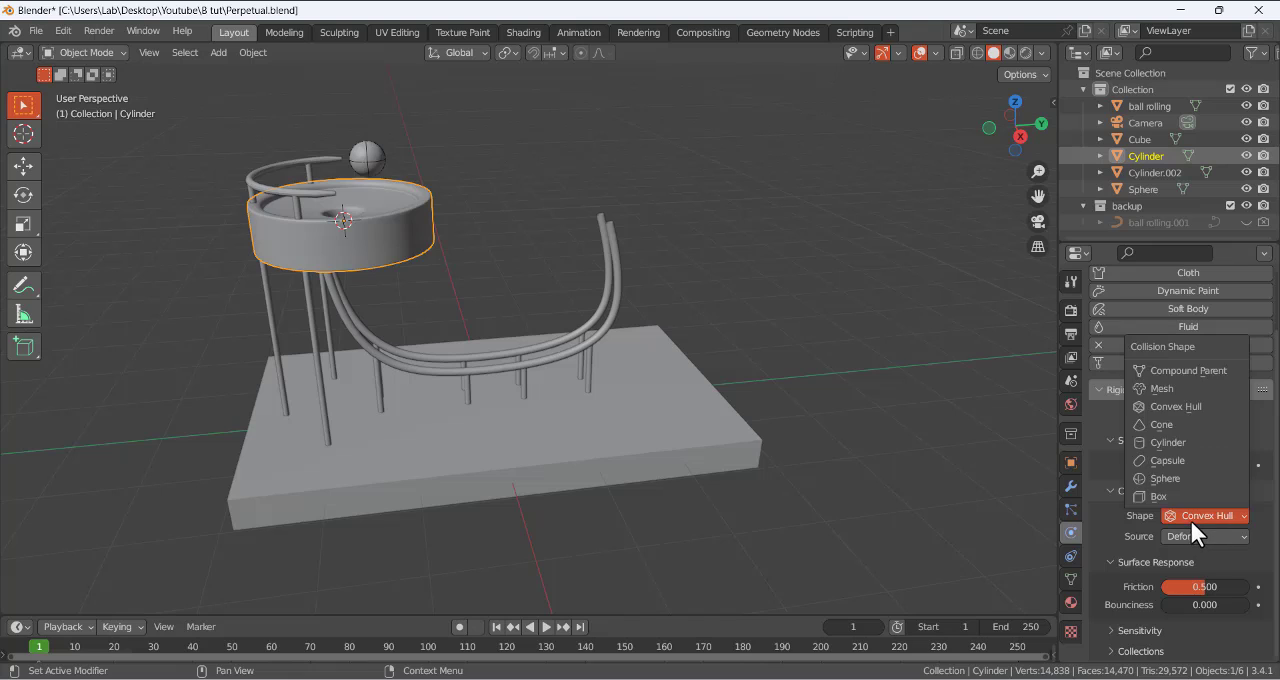
{"action": "left_click", "coordinate": [1156, 388]}
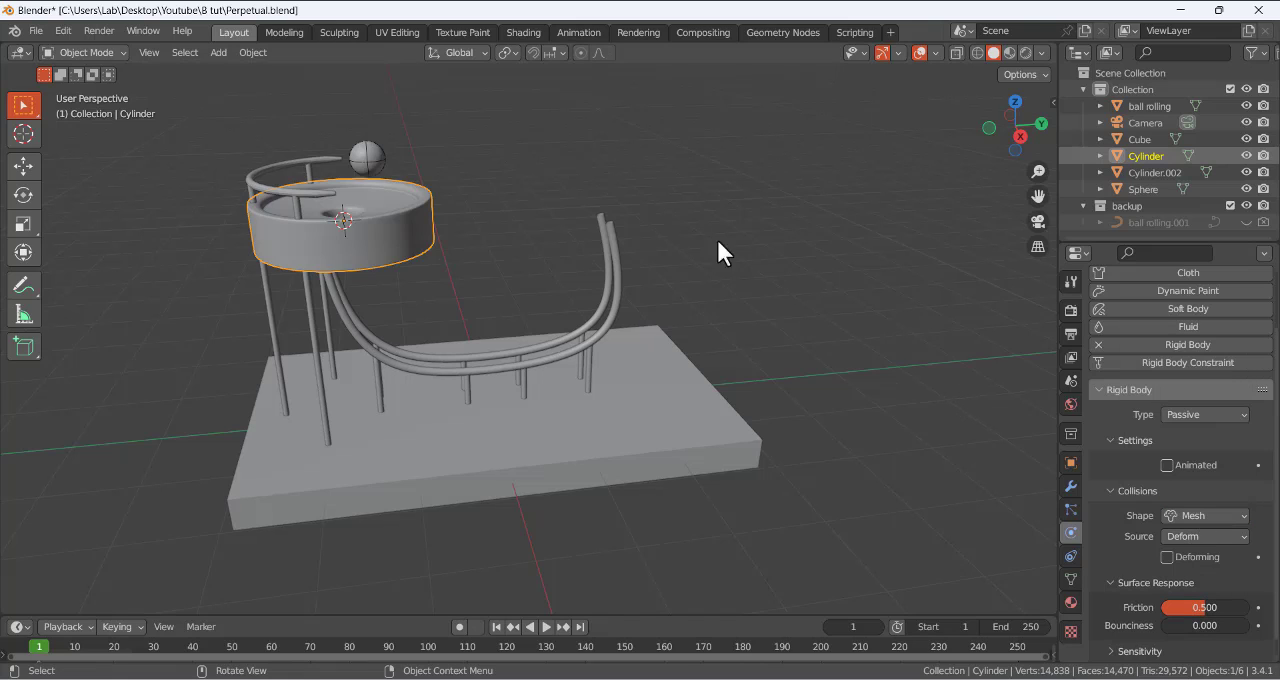
- Add a rigid body to the curved ball-rolling rails, with type Passive and collision shape Mesh
{"action": "left_click", "coordinate": [445, 338]}
{"action": "left_click", "coordinate": [442, 361]}
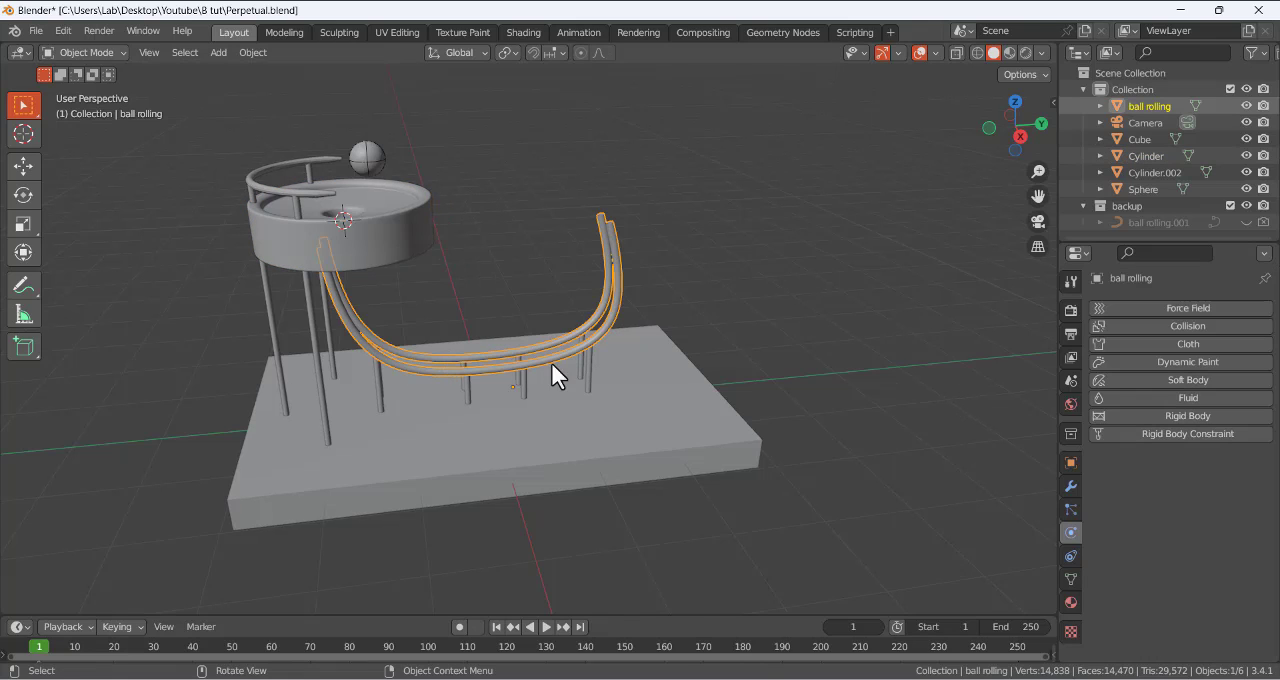
{"action": "left_click", "coordinate": [1170, 416]}
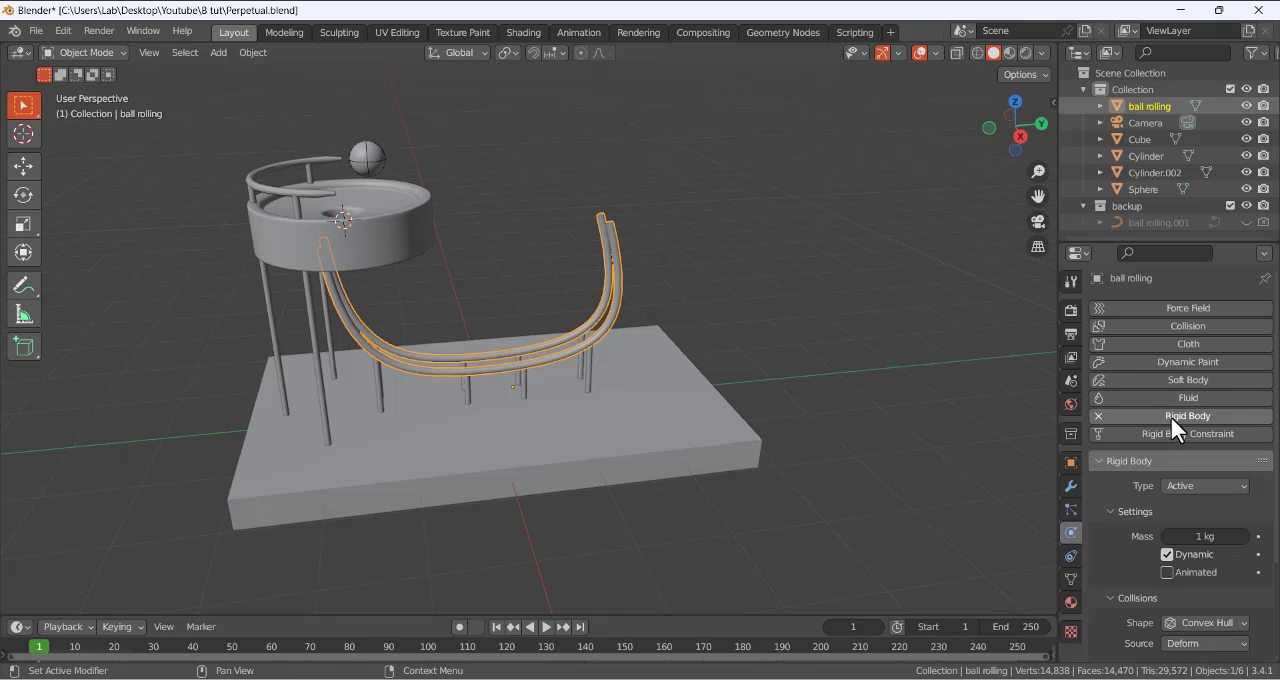
{"action": "left_click", "coordinate": [1188, 486]}
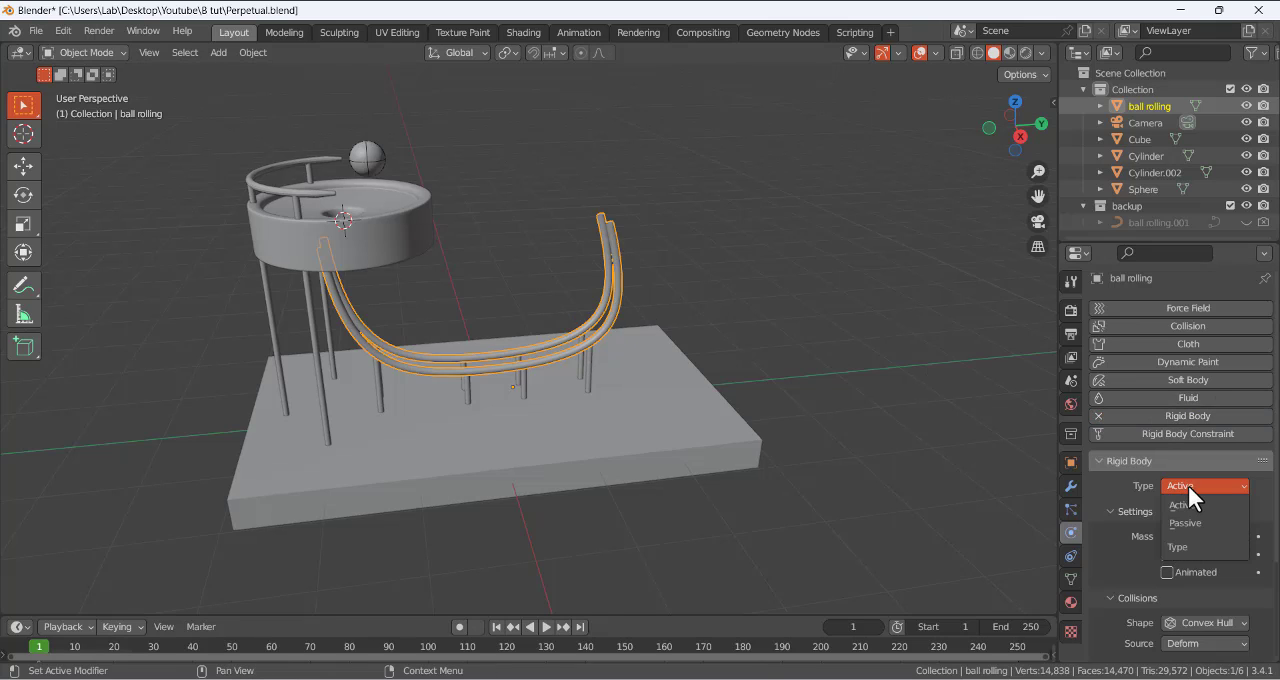
{"action": "left_click", "coordinate": [1194, 522]}
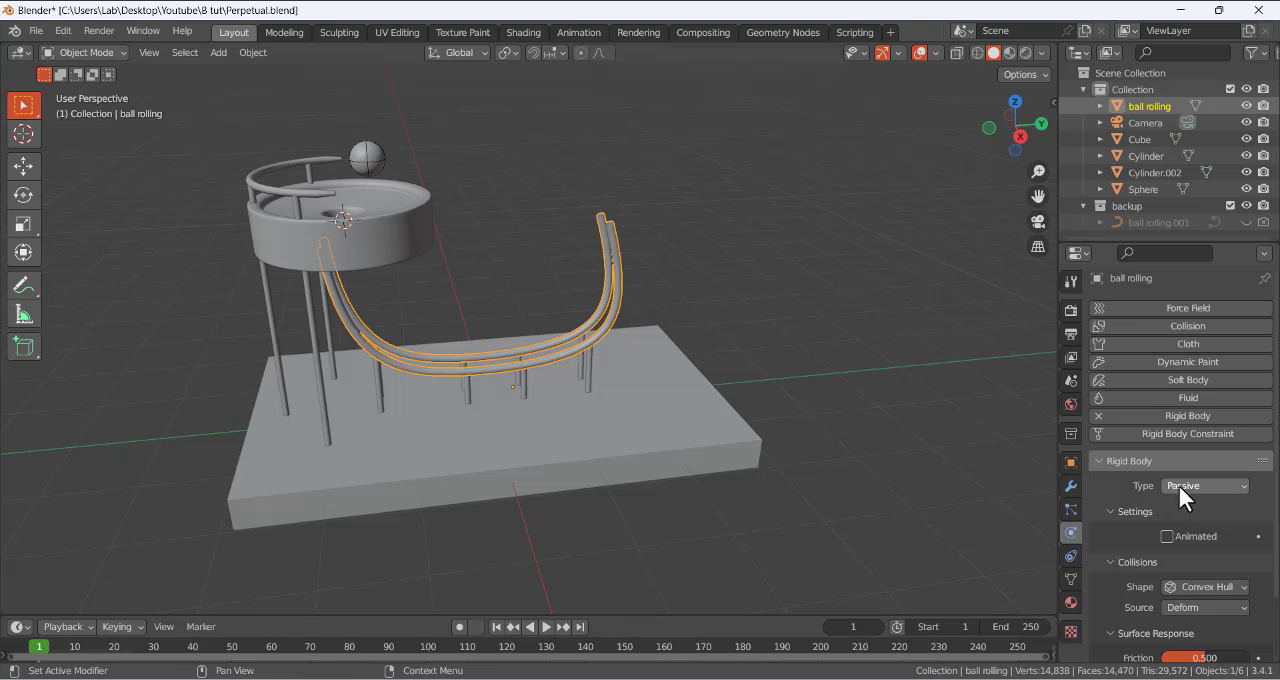
{"action": "left_click", "coordinate": [1215, 587]}
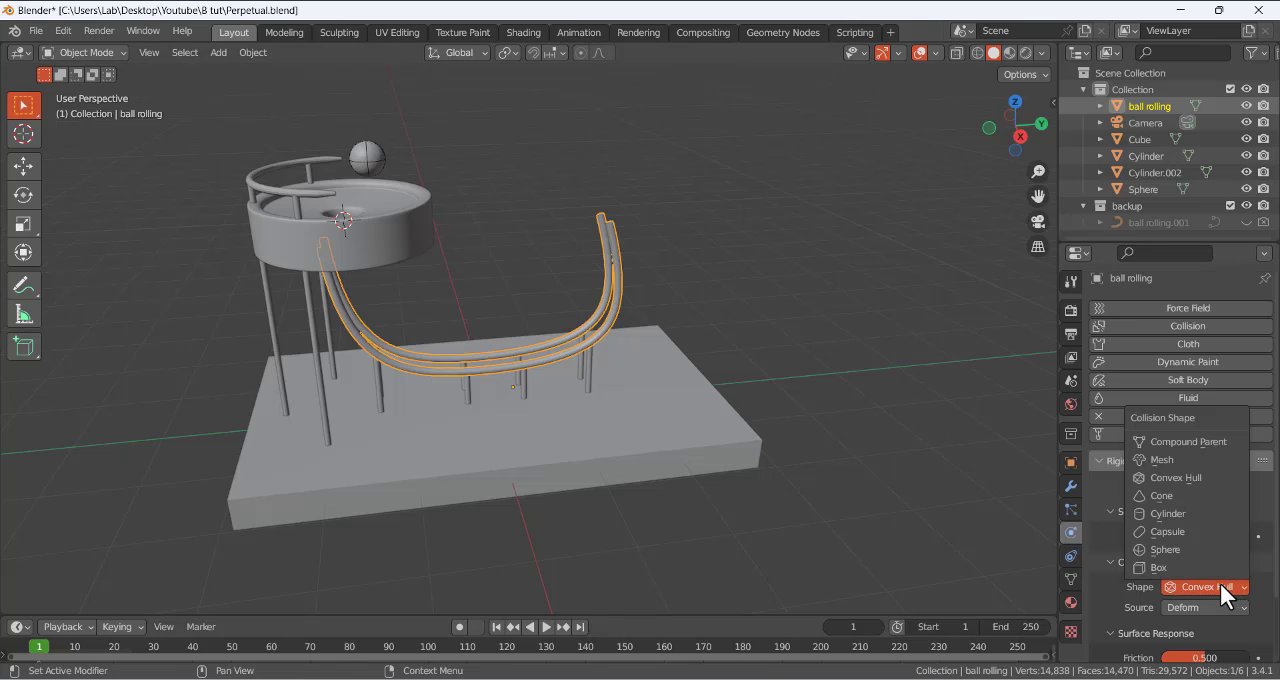
{"action": "left_click", "coordinate": [1166, 460]}
- Select the bowl cylinder, review its rigid body collision and surface response settings, and clear the selection
{"action": "left_click", "coordinate": [406, 248]}
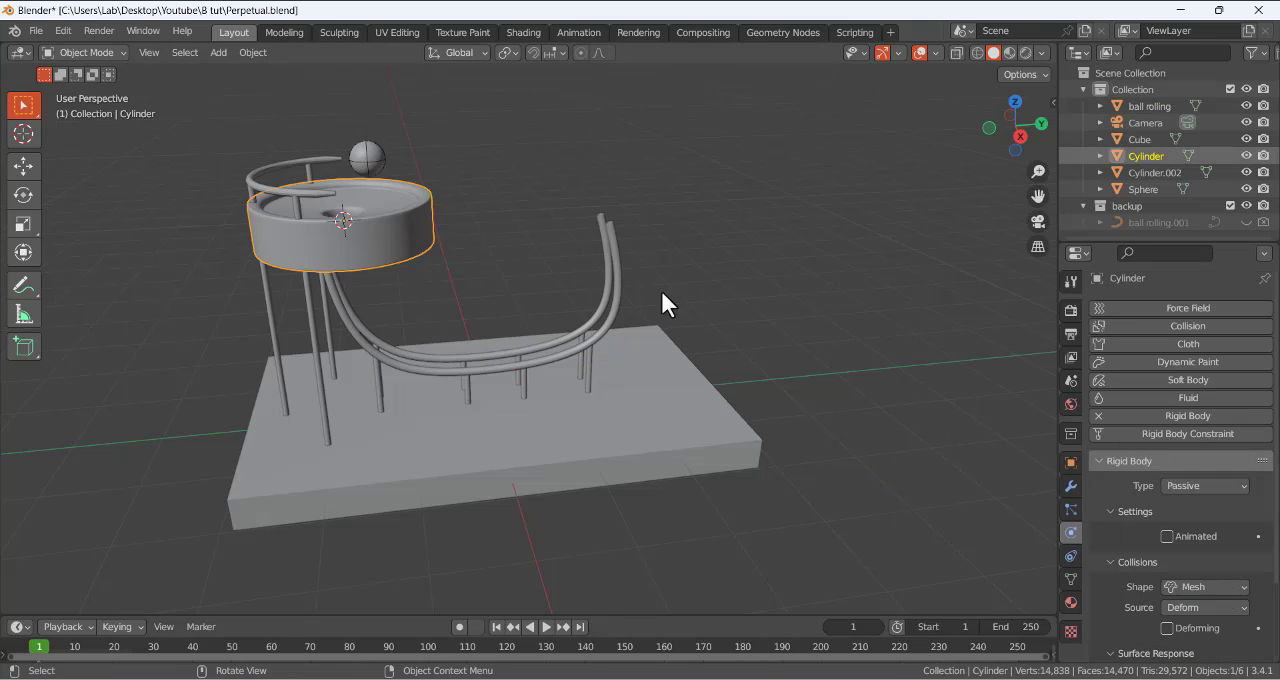
{"action": "middle_click_drag", "start_coordinate": [666, 300], "coordinate": [755, 228]}
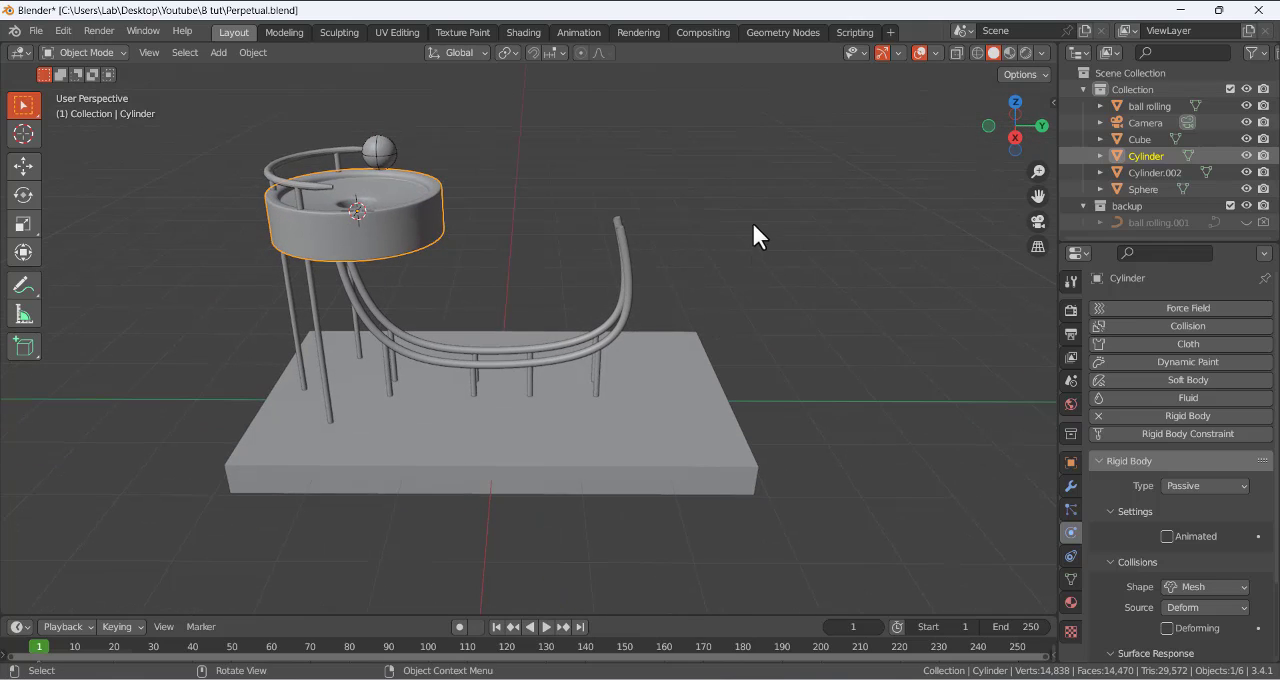
{"action": "left_click", "coordinate": [755, 228]}
{"action": "scroll", "coordinate": [1130, 545], "scroll_direction": "down", "scroll_amount": 3}
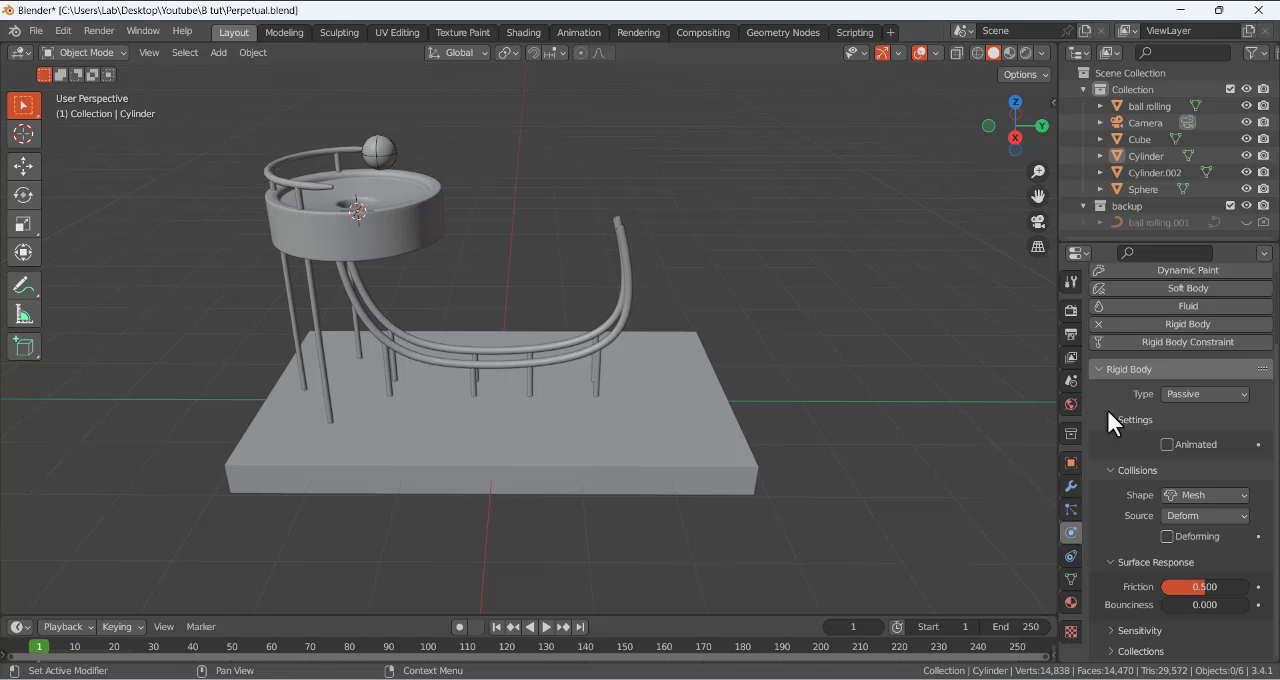
- Switch to the Blender manual in the browser and read the rigid body Type and Settings descriptions
{"action": "key", "text": "F1"}
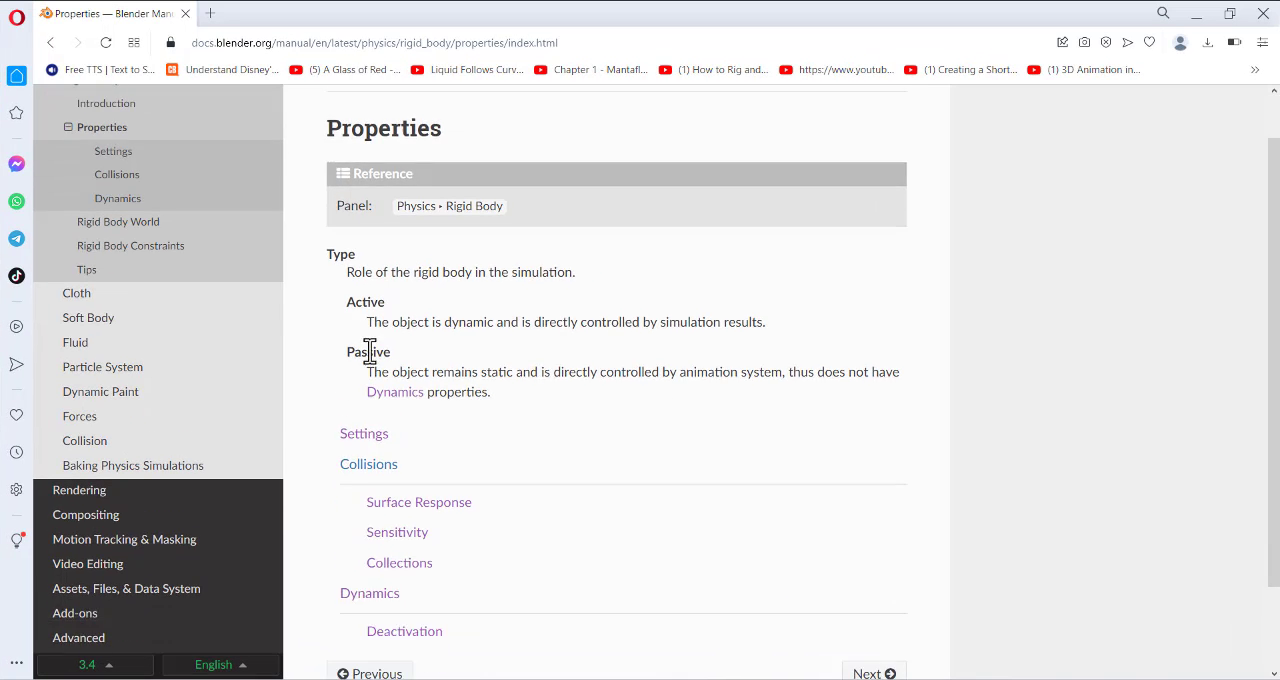
{"action": "scroll", "coordinate": [370, 350], "scroll_direction": "down", "scroll_amount": 1}
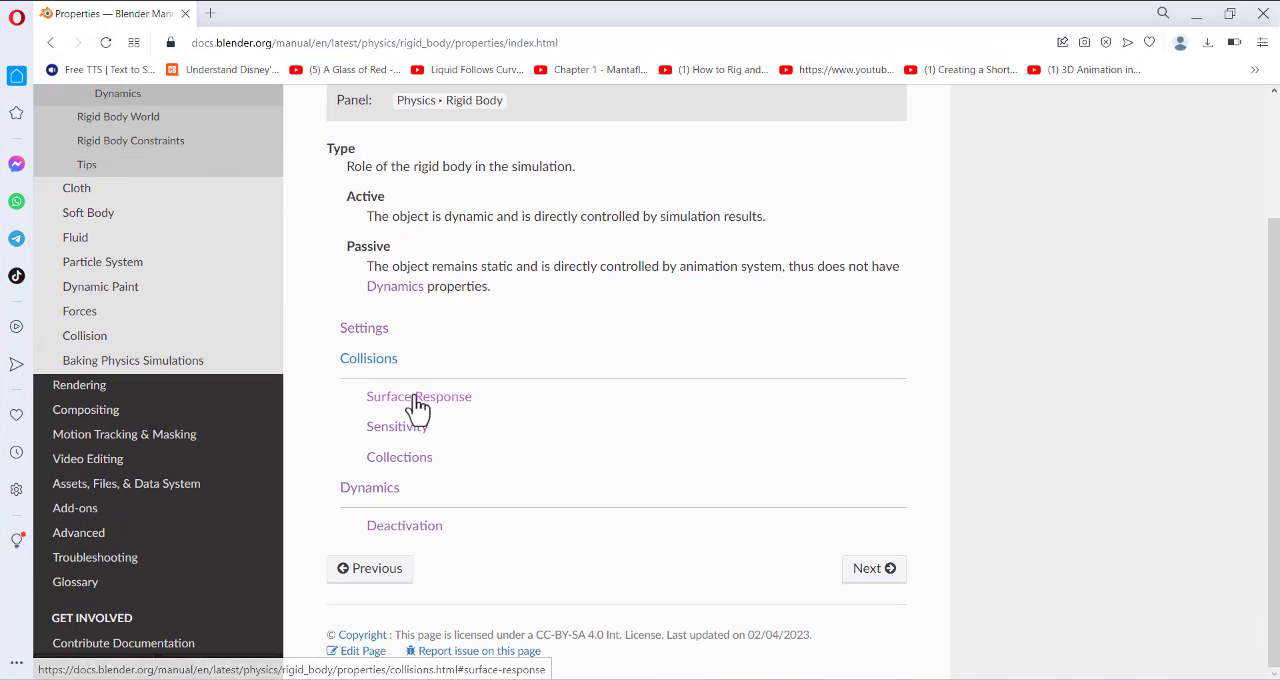
{"action": "left_click", "coordinate": [369, 331]}
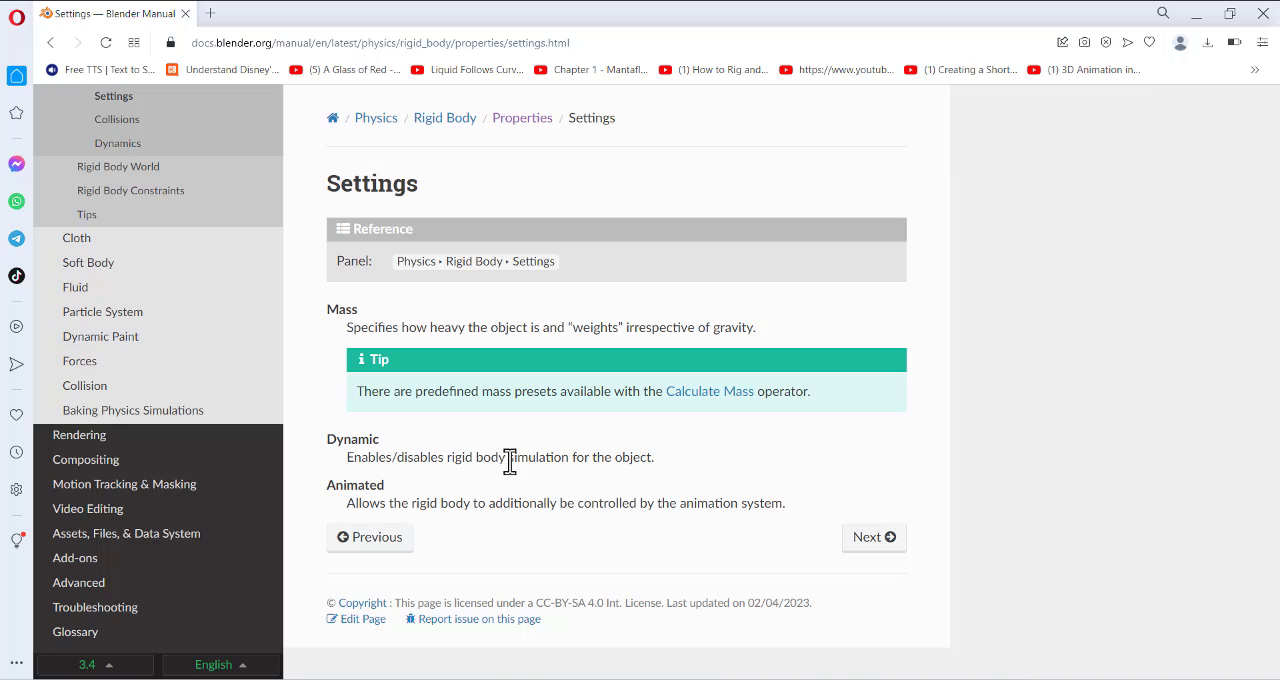
- Read the manual's Collisions page on shape, source, surface response and sensitivity, and return to Blender
{"action": "left_click", "coordinate": [849, 540]}
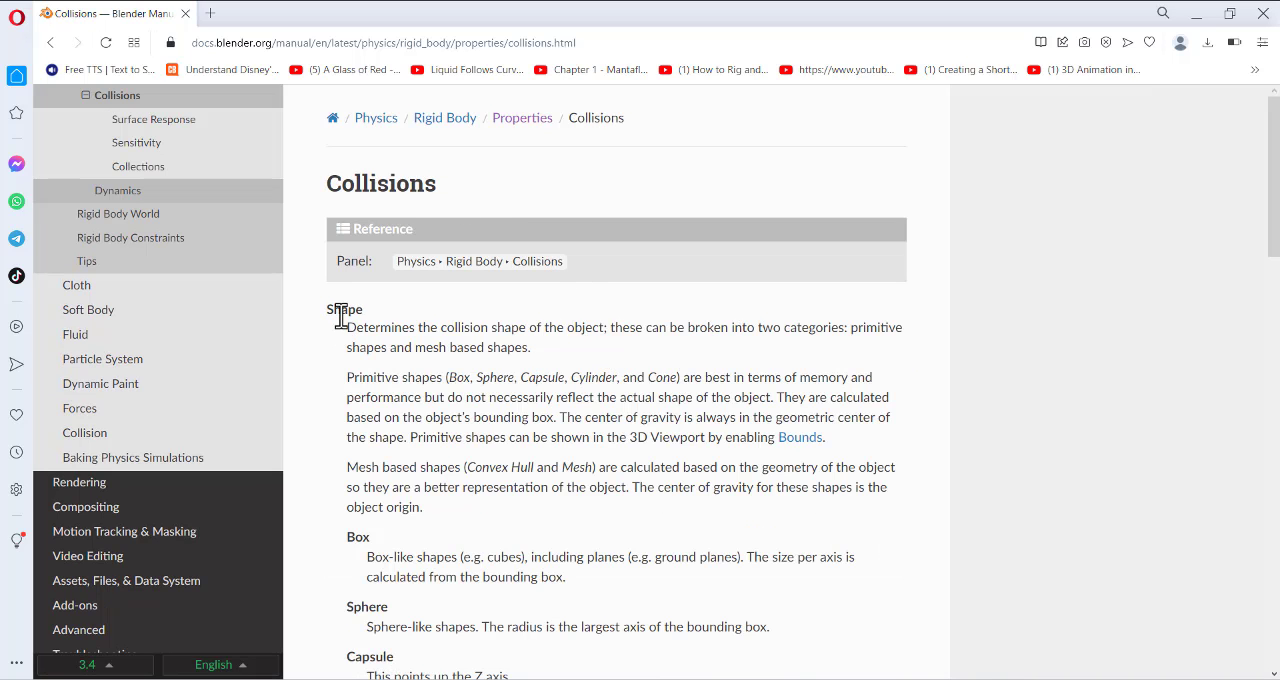
{"action": "left_click_drag", "start_coordinate": [333, 311], "coordinate": [449, 337]}
{"action": "left_click", "coordinate": [485, 333]}
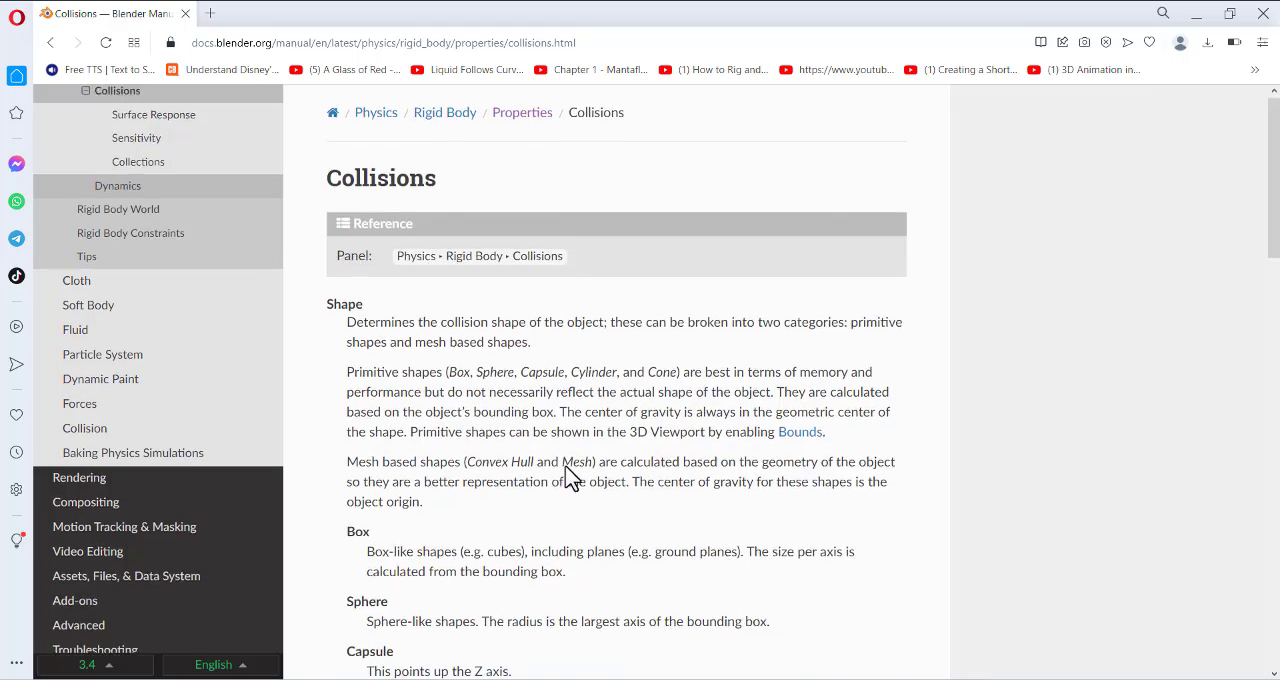
{"action": "scroll", "coordinate": [565, 470], "scroll_direction": "down", "scroll_amount": 4}
{"action": "scroll", "coordinate": [416, 440], "scroll_direction": "down", "scroll_amount": 5}
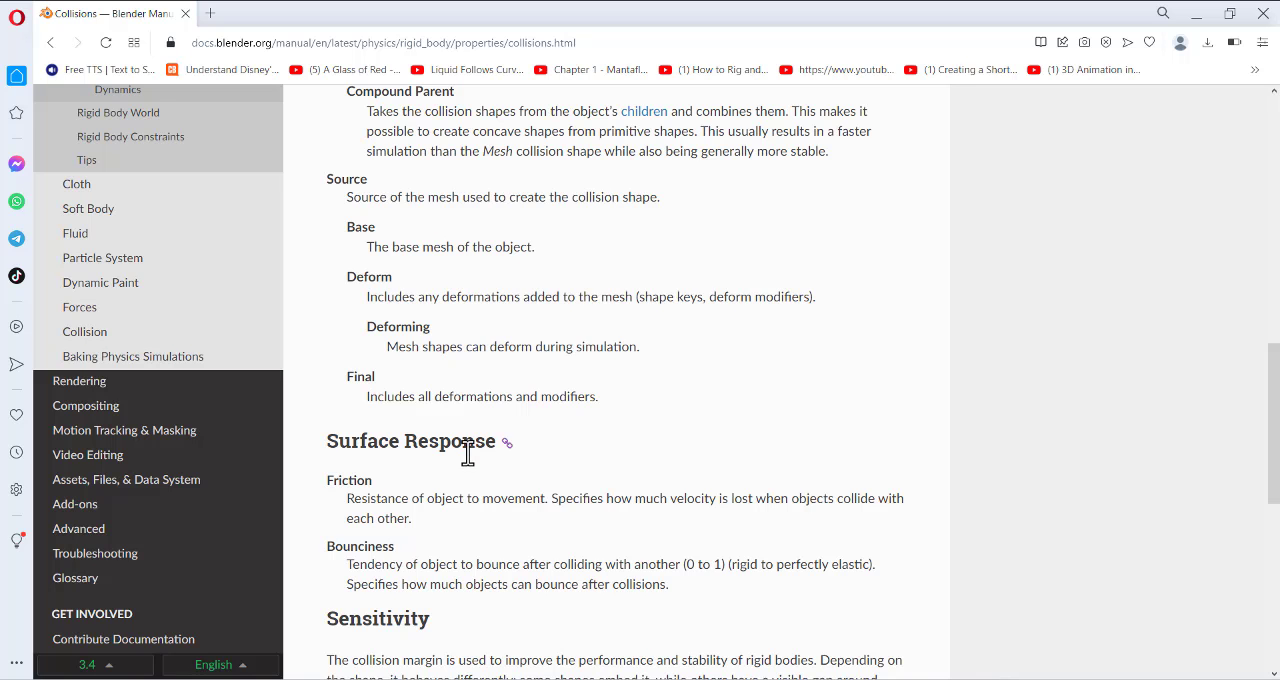
{"action": "scroll", "coordinate": [537, 500], "scroll_direction": "down", "scroll_amount": 4}
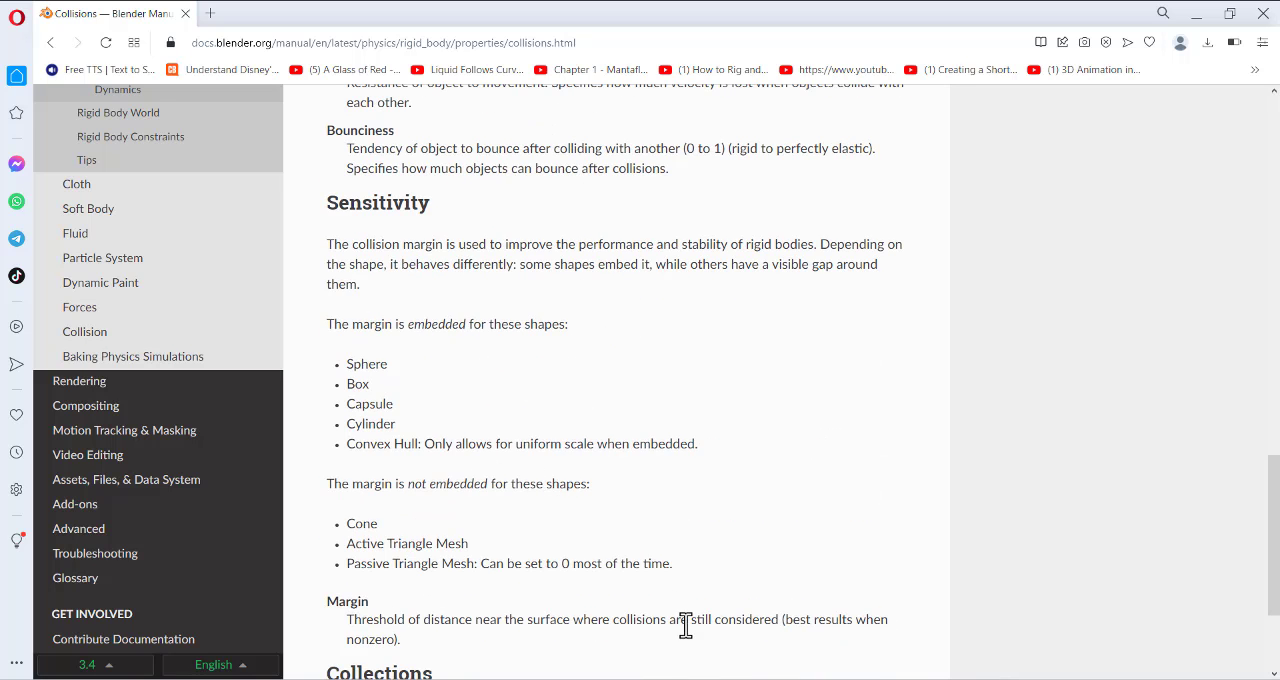
{"action": "key", "text": "alt+Tab"}
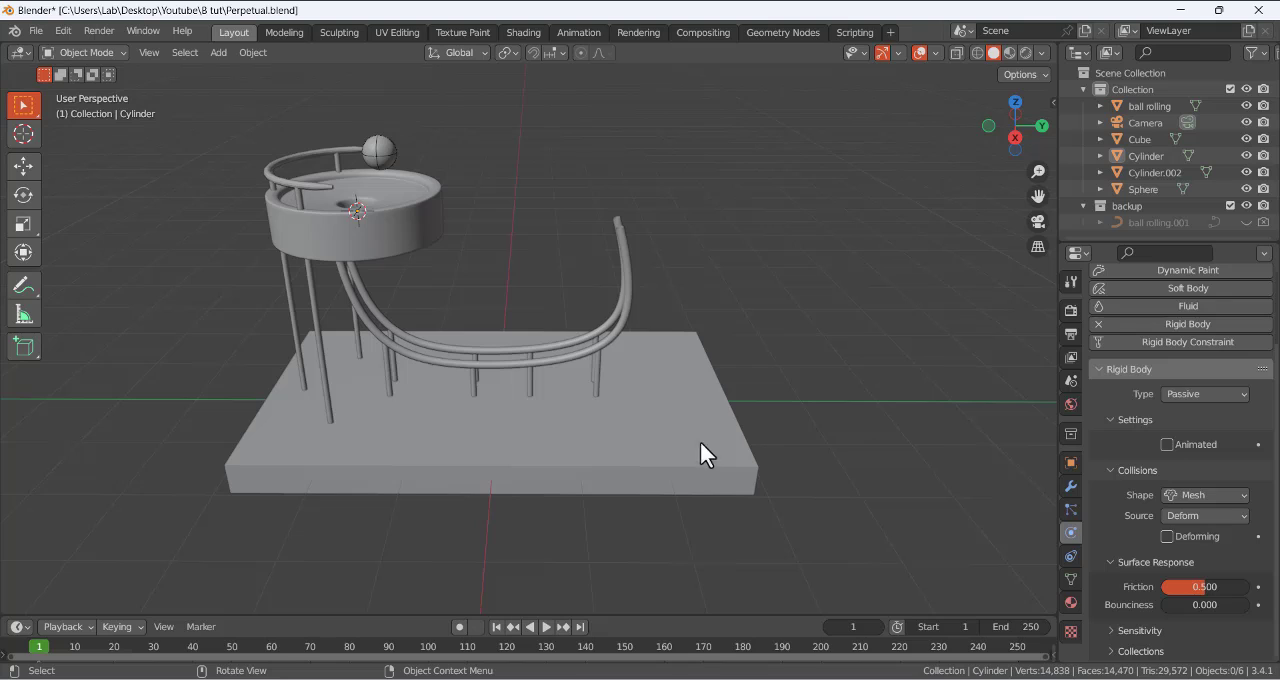
- Compare the rigid body type and collision settings of the sphere, the bowl cylinder and the curved rails
{"action": "left_click", "coordinate": [392, 150]}
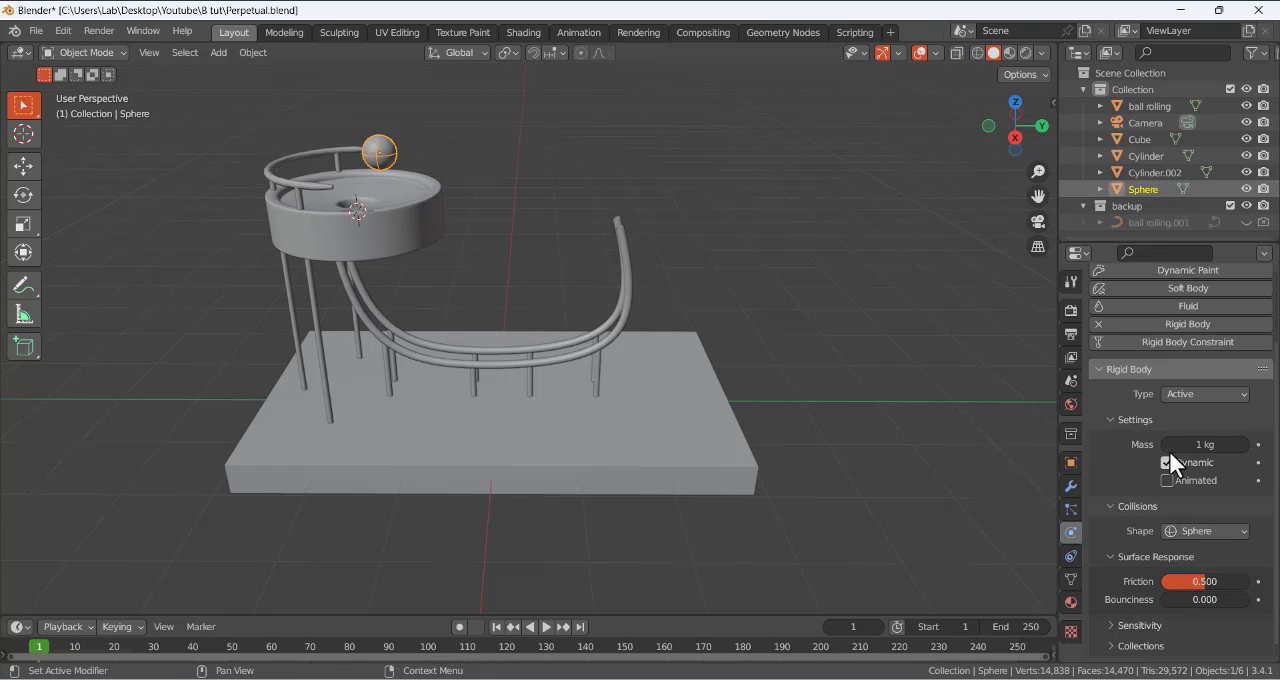
{"action": "left_click", "coordinate": [423, 209]}
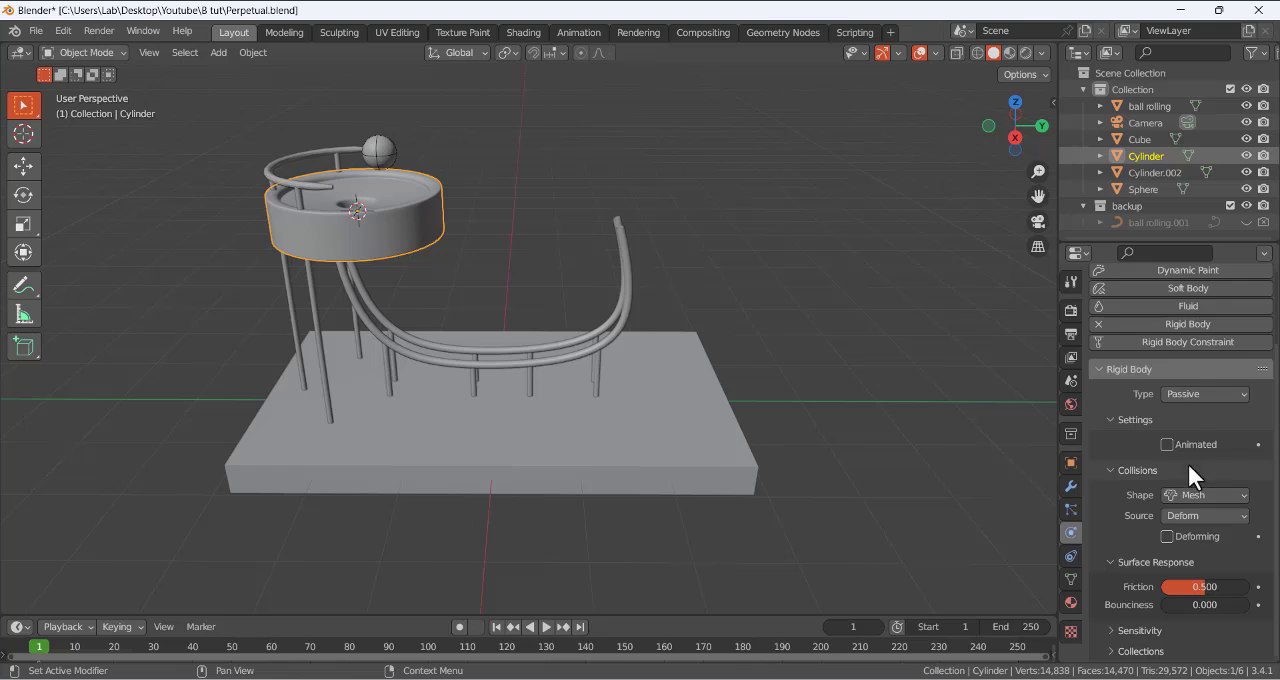
{"action": "left_click", "coordinate": [630, 262]}
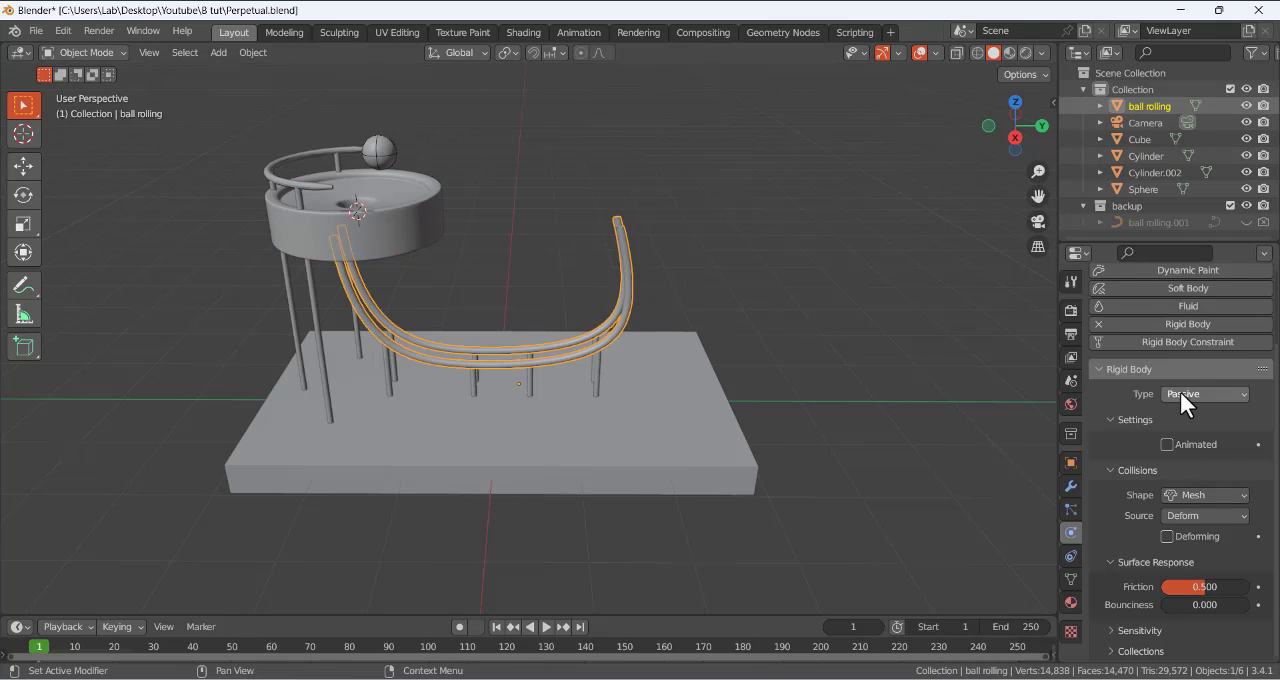
- Clear the selection, enlarge the timeline, and play the simulation from frame 1 to about frame 116
{"action": "left_click", "coordinate": [613, 104]}
{"action": "left_click_drag", "start_coordinate": [611, 615], "coordinate": [608, 580]}
{"action": "left_click", "coordinate": [545, 592]}
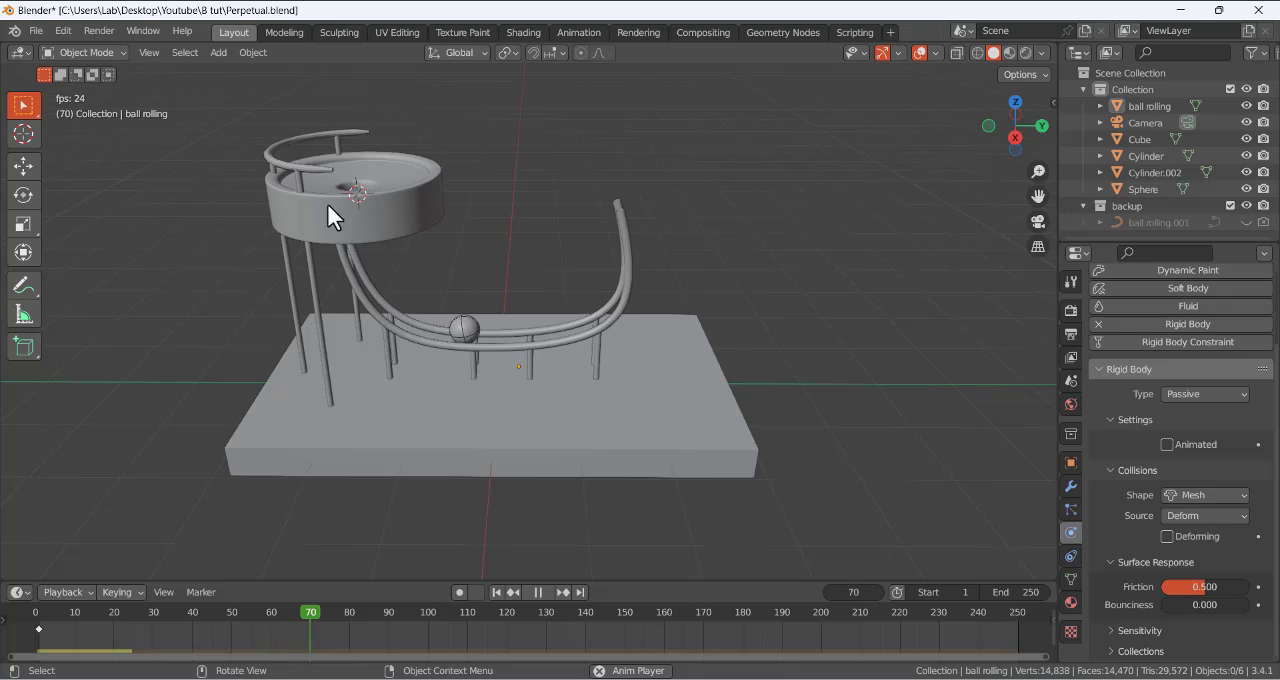
{"action": "left_click", "coordinate": [538, 592]}
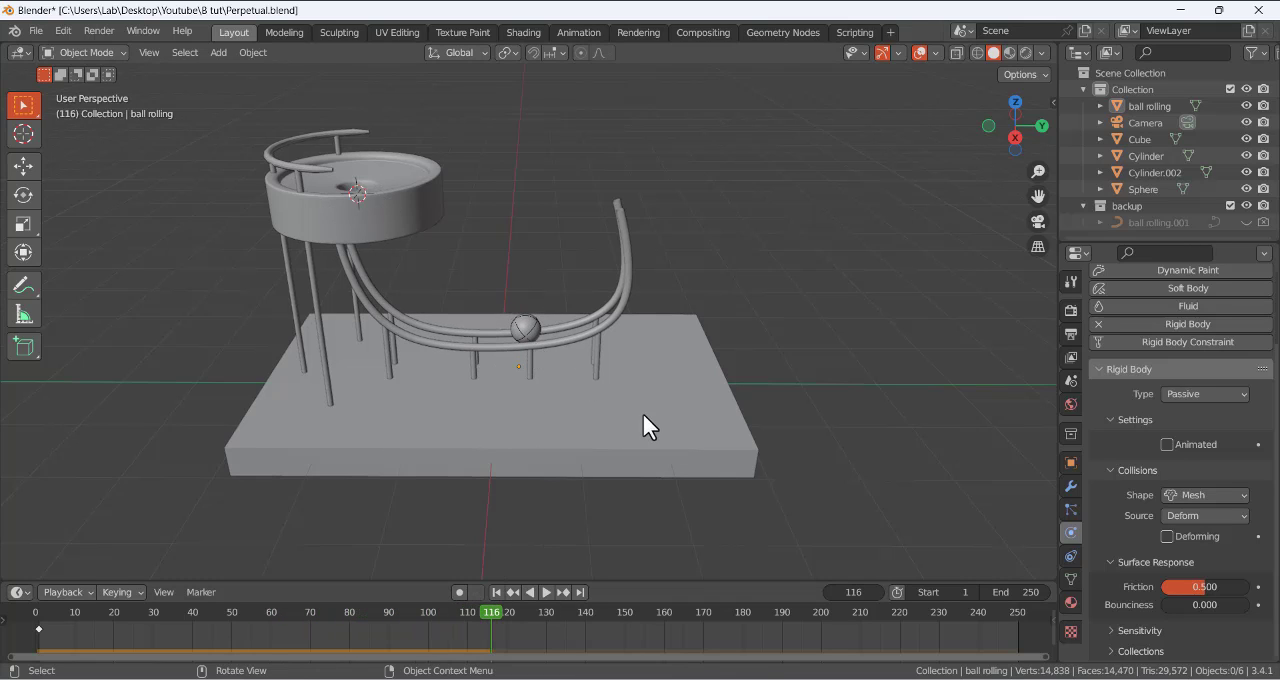
- Annotate the ball's intended loop from the bowl's hole along the rails and back, and scribble around the ball's resting place
{"action": "middle_click_drag", "start_coordinate": [505, 330], "coordinate": [468, 267]}
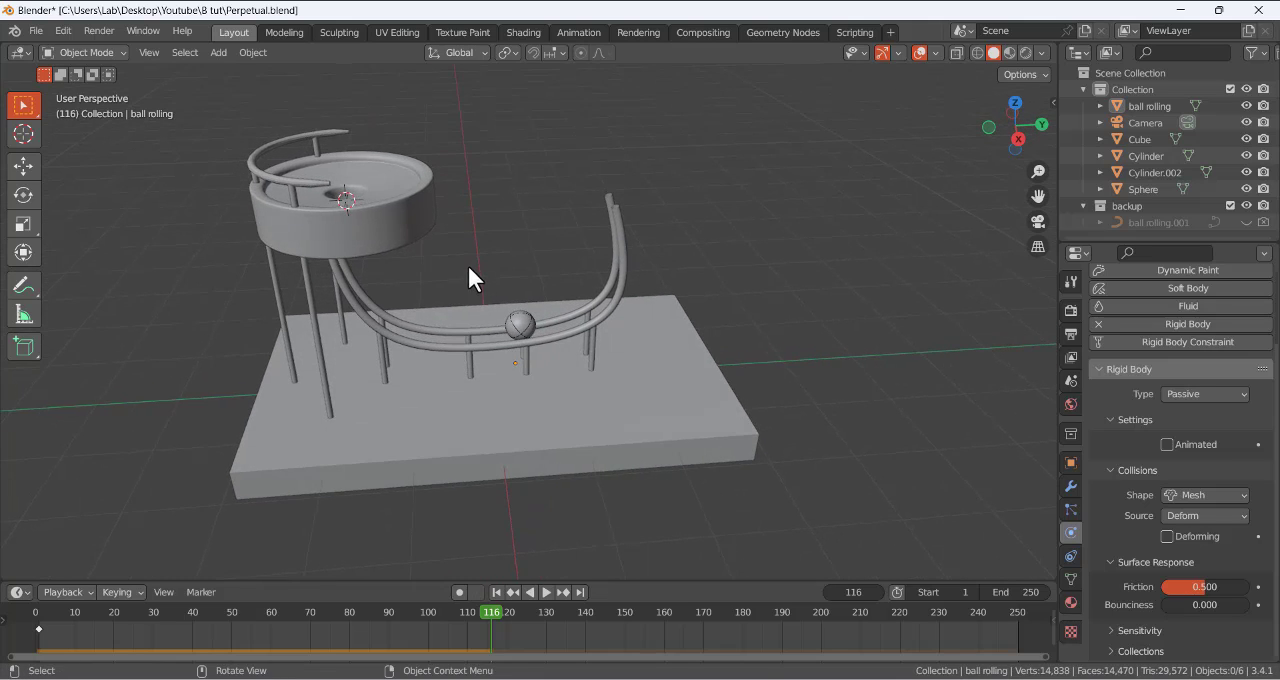
{"action": "left_click", "coordinate": [24, 287]}
{"action": "mouse_move", "coordinate": [364, 188]}
{"action": "left_mouse_down"}
{"action": "mouse_move", "coordinate": [372, 214]}
{"action": "mouse_move", "coordinate": [352, 186]}
{"action": "left_mouse_up"}
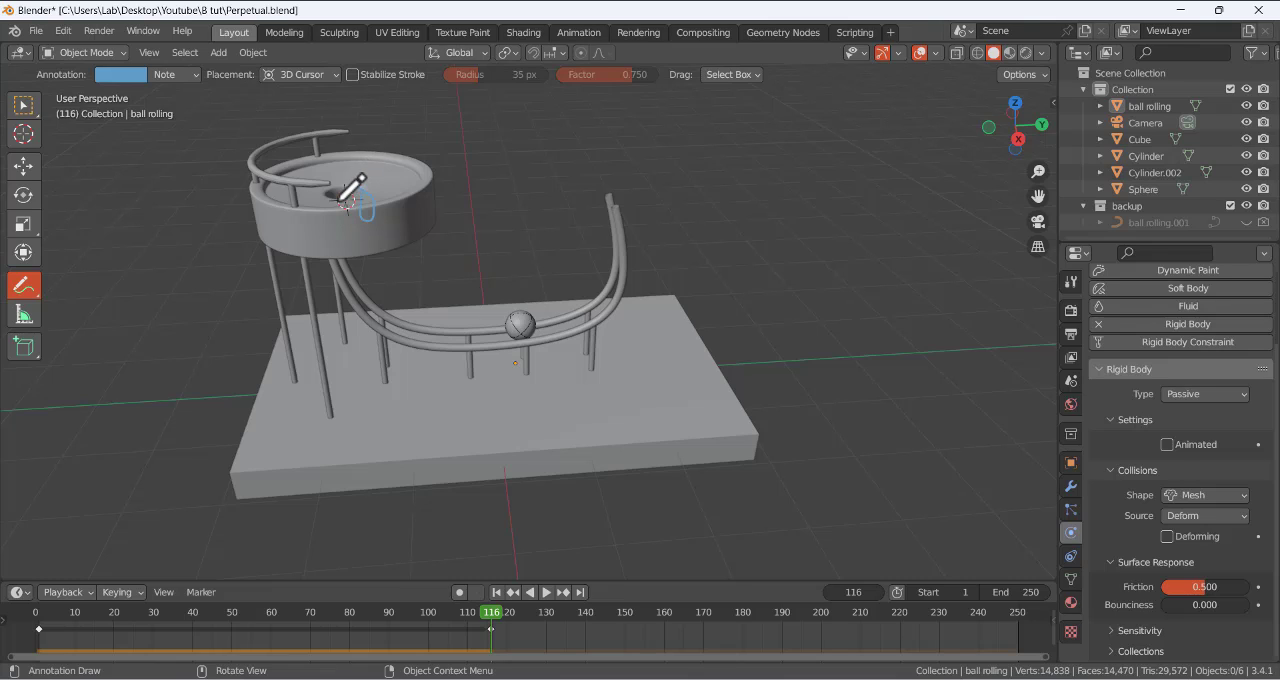
{"action": "mouse_move", "coordinate": [345, 205]}
{"action": "left_mouse_down"}
{"action": "mouse_move", "coordinate": [361, 275]}
{"action": "mouse_move", "coordinate": [592, 278]}
{"action": "mouse_move", "coordinate": [466, 96]}
{"action": "mouse_move", "coordinate": [357, 155]}
{"action": "left_mouse_up"}
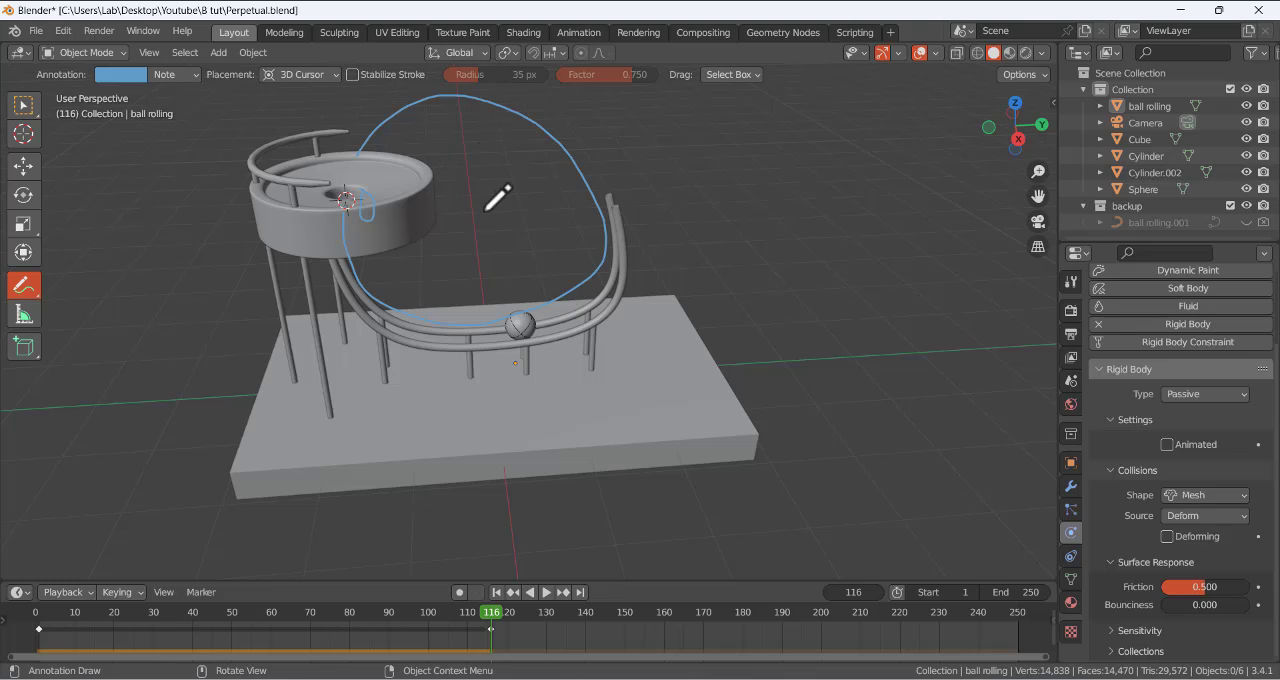
{"action": "mouse_move", "coordinate": [522, 397]}
{"action": "middle_mouse_down"}
{"action": "mouse_move", "coordinate": [520, 269]}
{"action": "mouse_move", "coordinate": [526, 363]}
{"action": "middle_mouse_up"}
{"action": "mouse_move", "coordinate": [466, 398]}
{"action": "left_mouse_down"}
{"action": "mouse_move", "coordinate": [537, 423]}
{"action": "mouse_move", "coordinate": [587, 418]}
{"action": "left_mouse_up"}
{"action": "mouse_move", "coordinate": [490, 415]}
{"action": "left_mouse_down"}
{"action": "mouse_move", "coordinate": [429, 394]}
{"action": "mouse_move", "coordinate": [554, 429]}
{"action": "left_mouse_up"}
{"action": "middle_click_drag", "start_coordinate": [529, 203], "coordinate": [530, 322]}
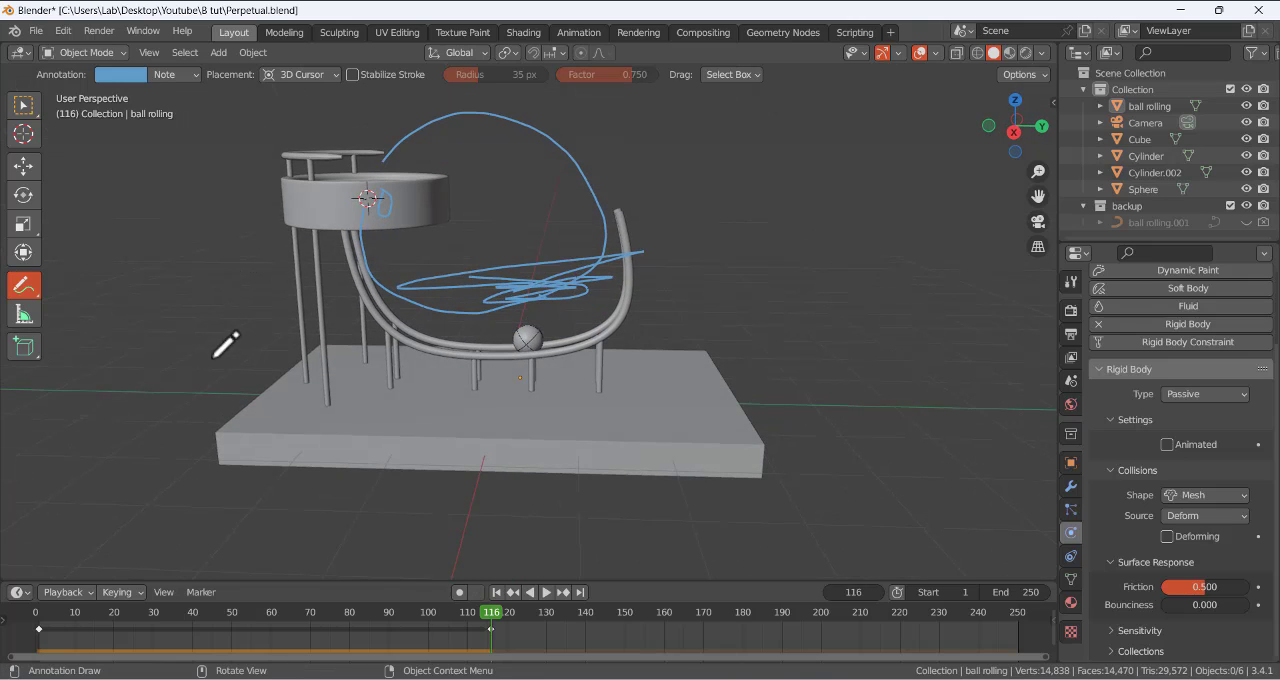
- Undo the annotation strokes over the rails and return the timeline to frame 1
{"action": "key", "text": "ctrl+z"}
{"action": "key", "text": "ctrl+z"}
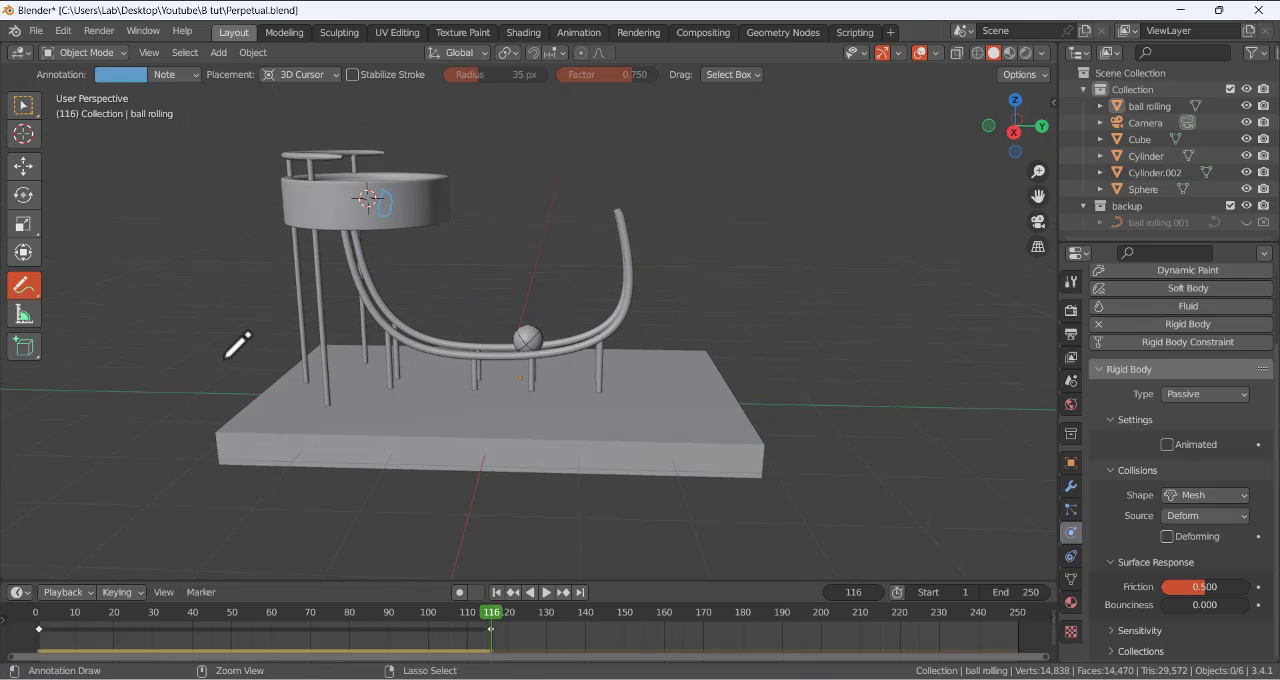
{"action": "key", "text": "shift+Left"}
- View the whole model and play the simulation from frame 1 to watch the ball's path through the bowl and rails
{"action": "middle_click_drag", "start_coordinate": [237, 257], "coordinate": [262, 287]}
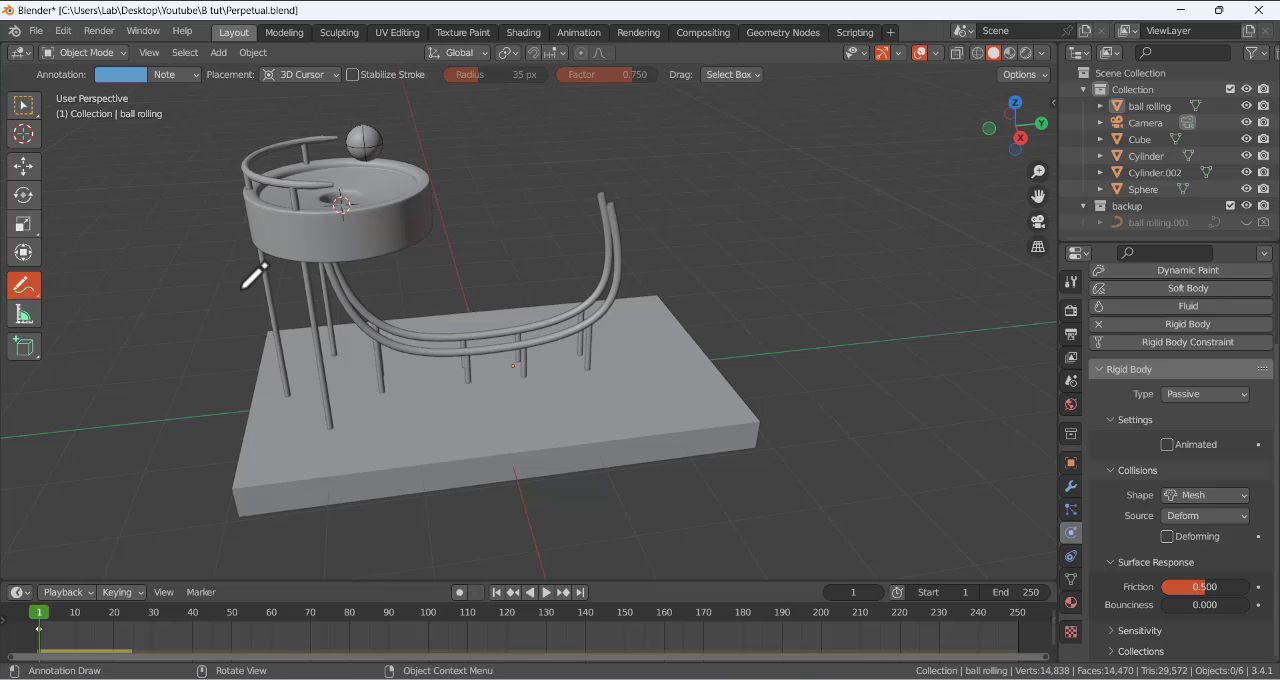
{"action": "scroll", "coordinate": [497, 243], "scroll_direction": "down", "scroll_amount": 3}
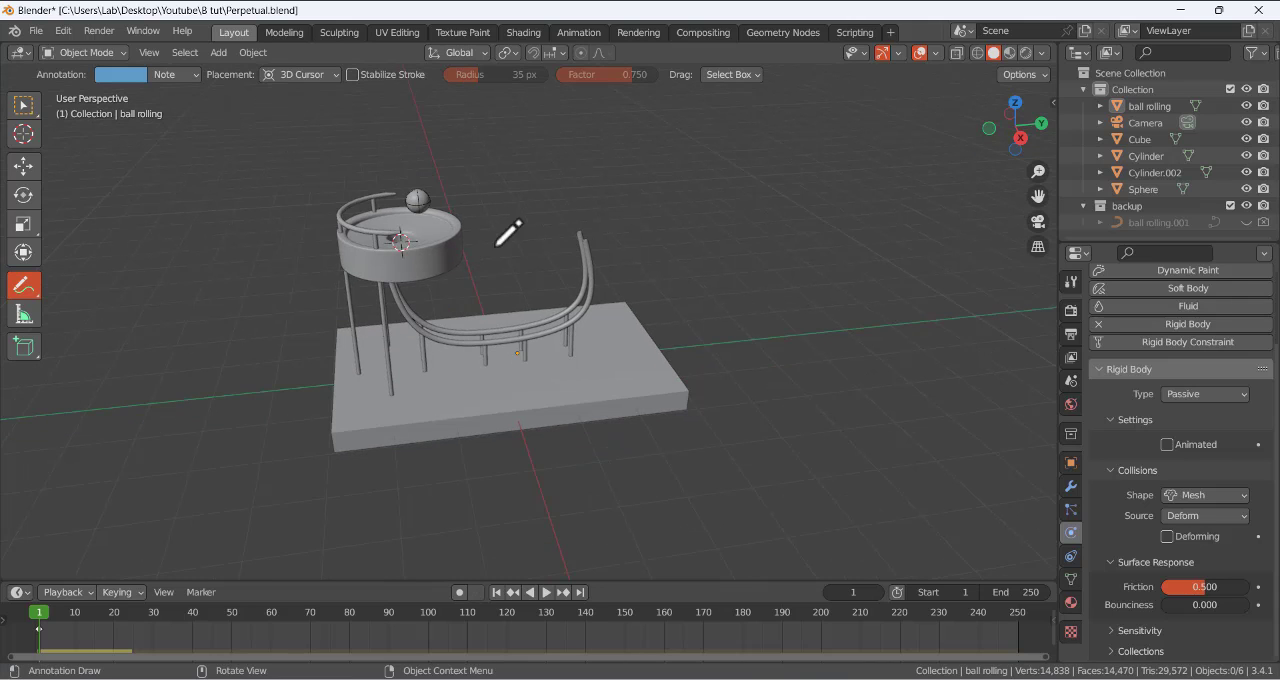
{"action": "mouse_move", "coordinate": [508, 229]}
{"action": "middle_mouse_down"}
{"action": "mouse_move", "coordinate": [520, 217]}
{"action": "mouse_move", "coordinate": [462, 208]}
{"action": "mouse_move", "coordinate": [517, 209]}
{"action": "middle_mouse_up"}
{"action": "scroll", "coordinate": [477, 211], "scroll_direction": "up", "scroll_amount": 2}
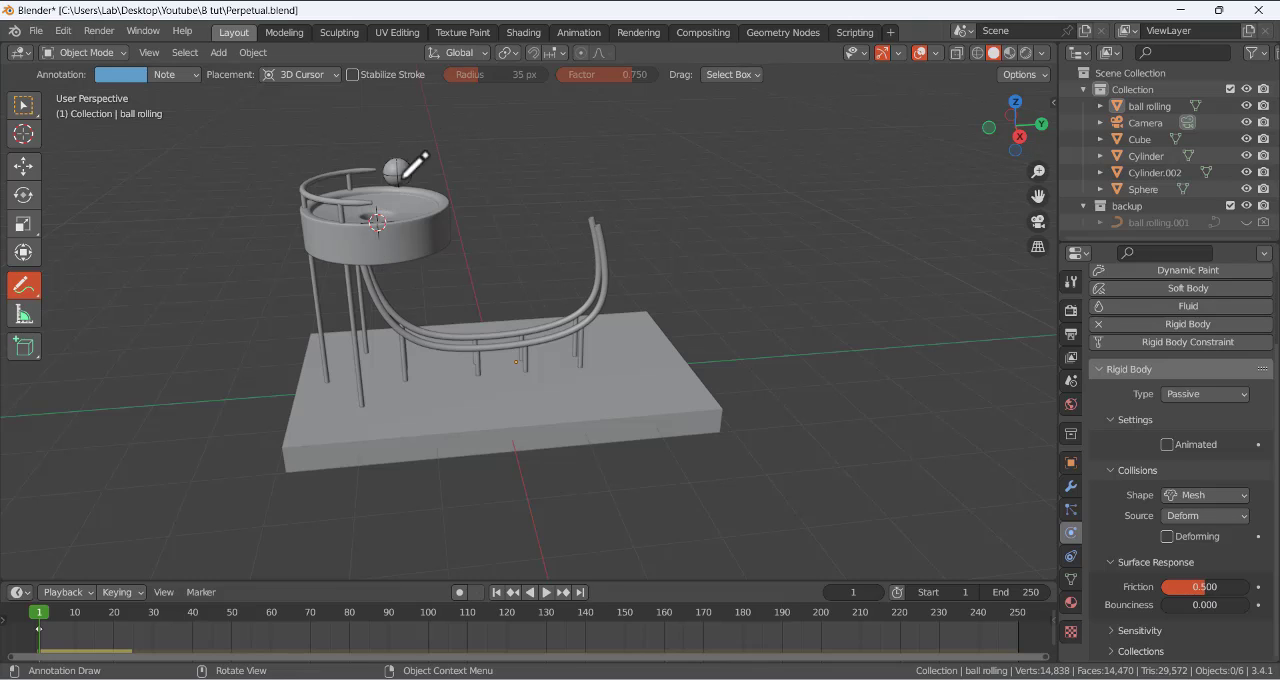
{"action": "left_click", "coordinate": [421, 210]}
{"action": "left_click", "coordinate": [545, 591]}
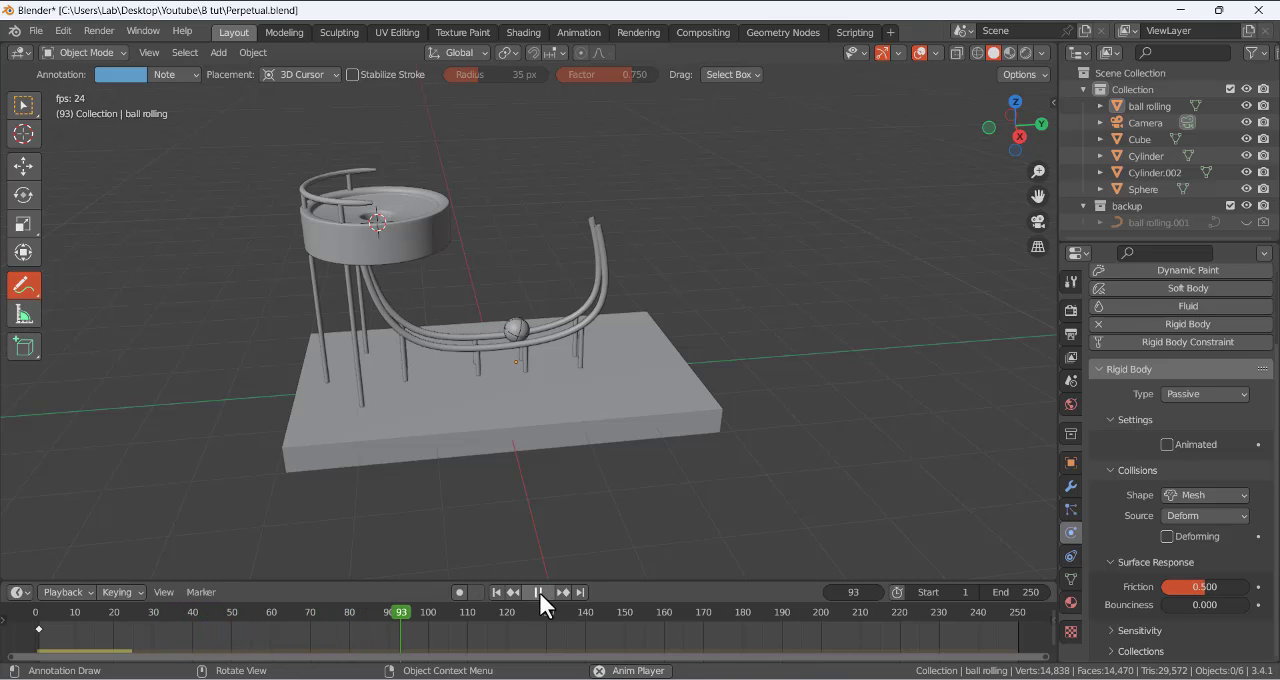
- Stop the simulation, return to frame 1, and add a Force type force field at the 3D cursor in the bowl
{"action": "left_click", "coordinate": [539, 592]}
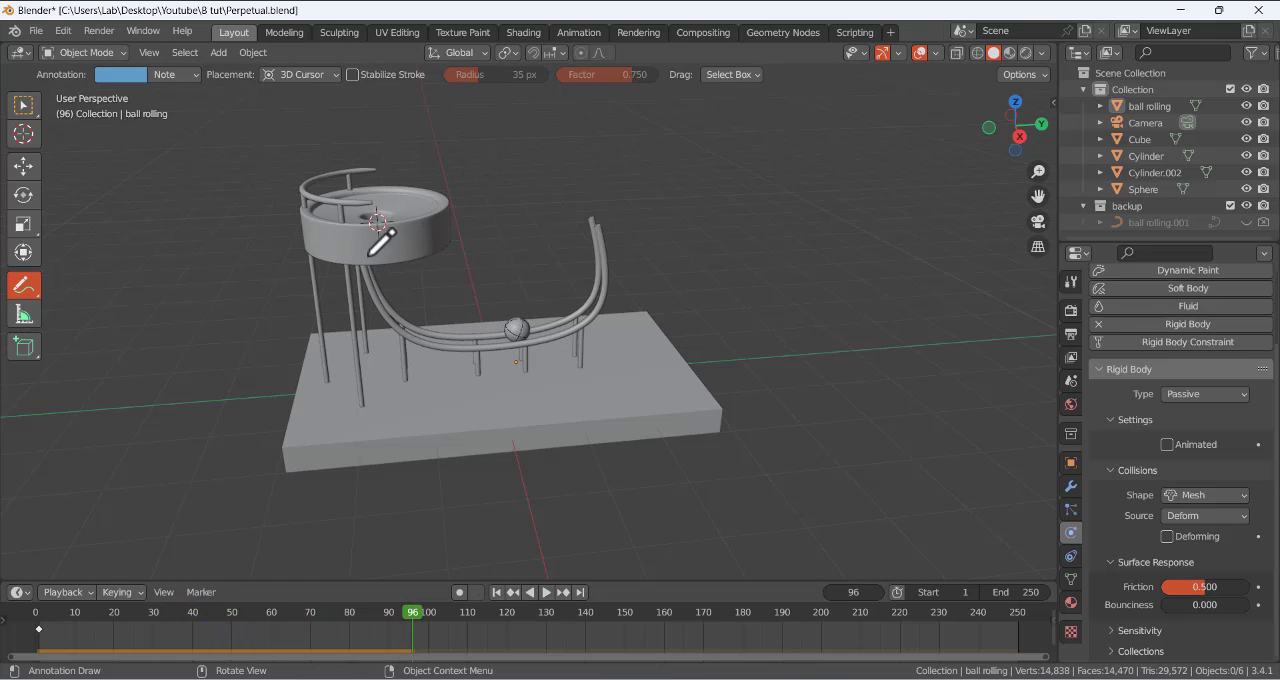
{"action": "left_click", "coordinate": [497, 592]}
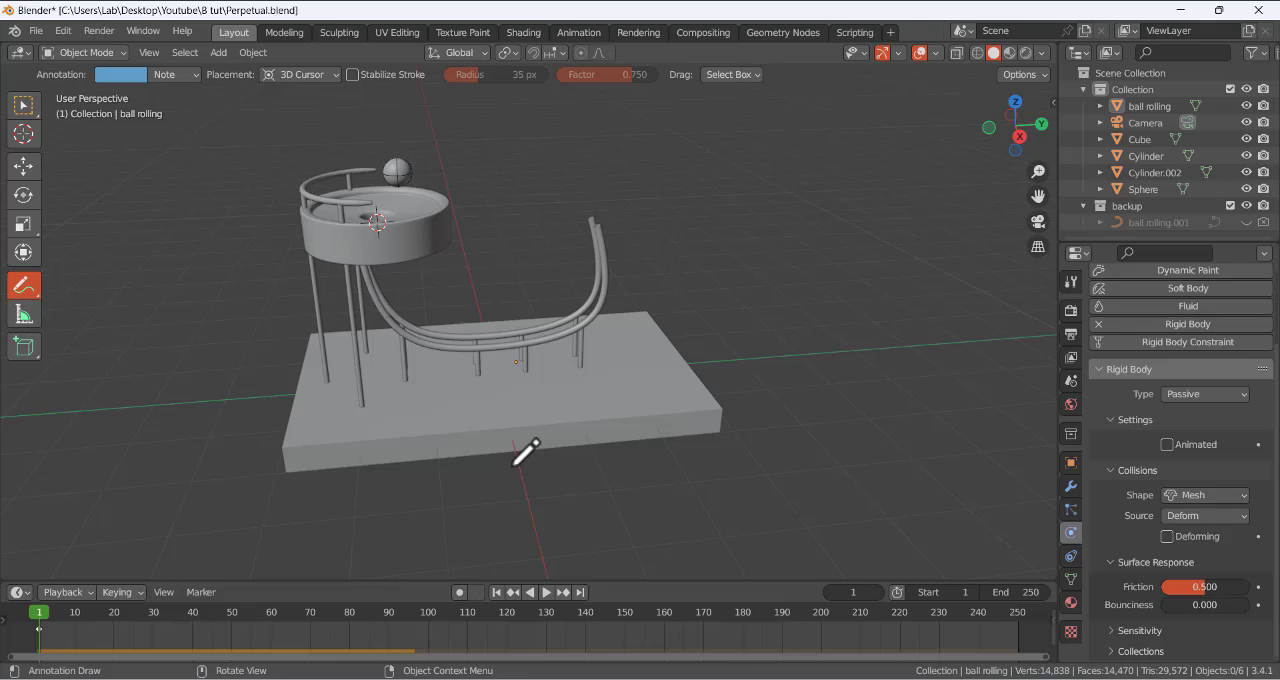
{"action": "key", "text": "KP_3"}
{"action": "left_click", "coordinate": [23, 104]}
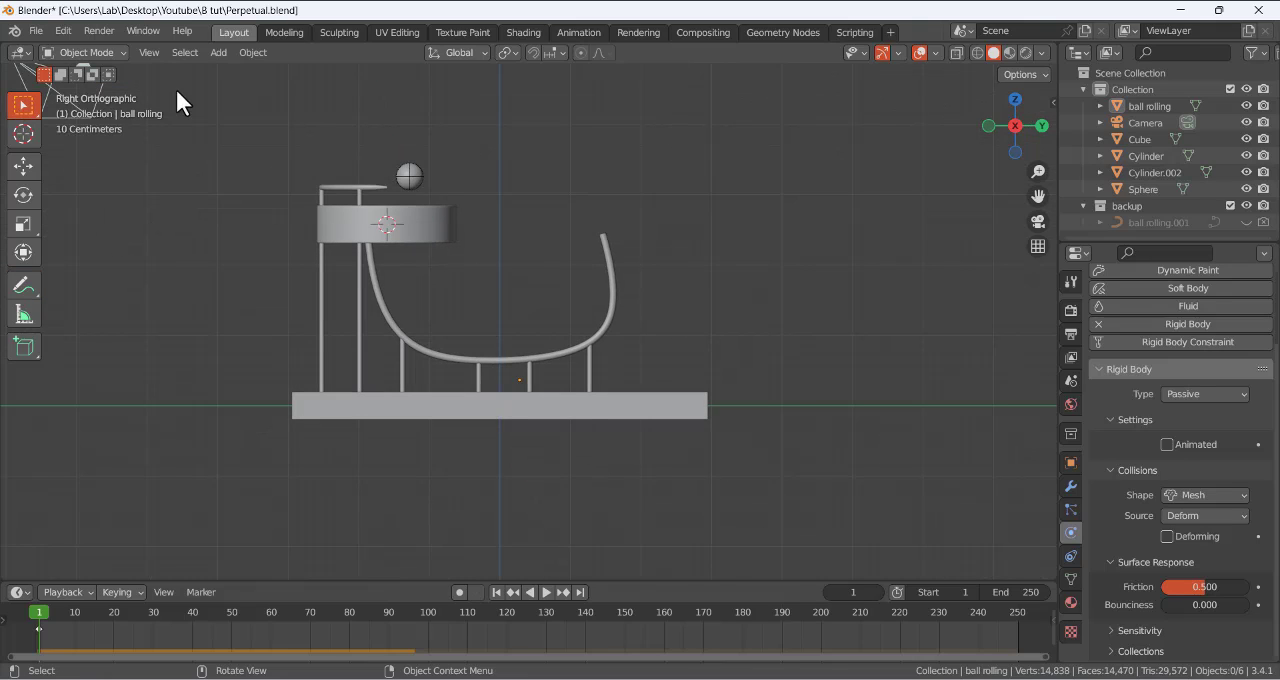
{"action": "left_click", "coordinate": [214, 54]}
{"action": "mouse_move", "coordinate": [291, 370]}
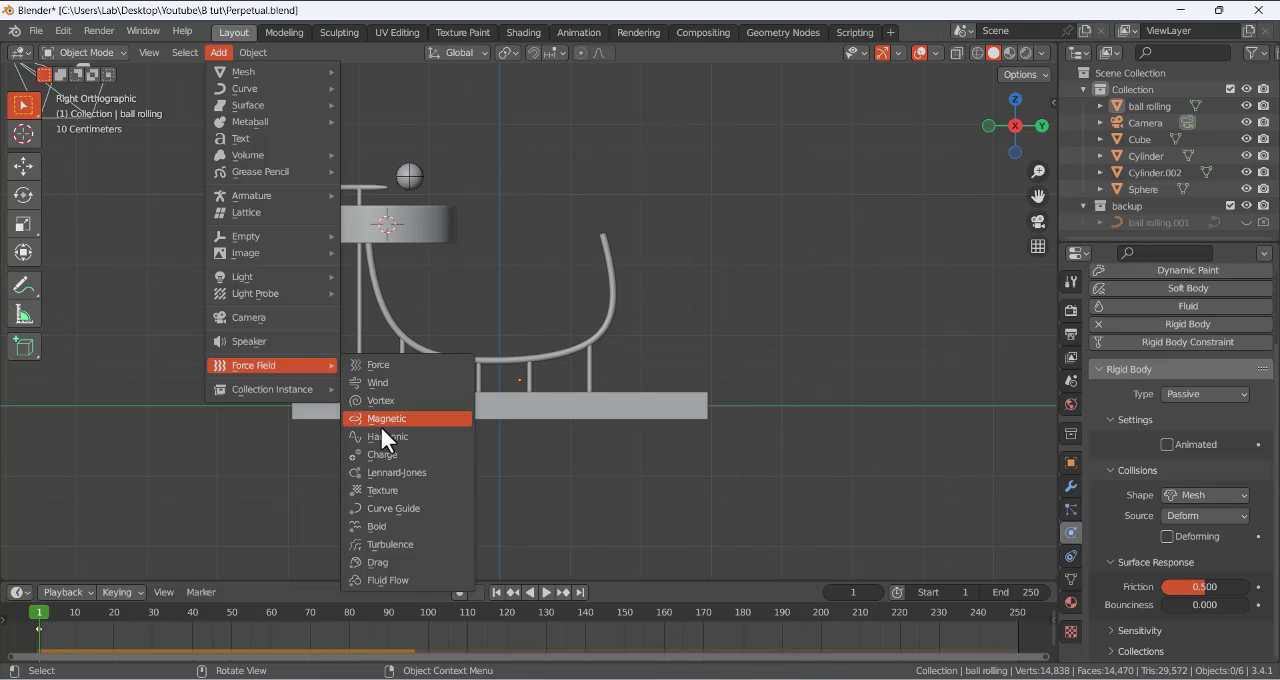
{"action": "left_click", "coordinate": [395, 367]}
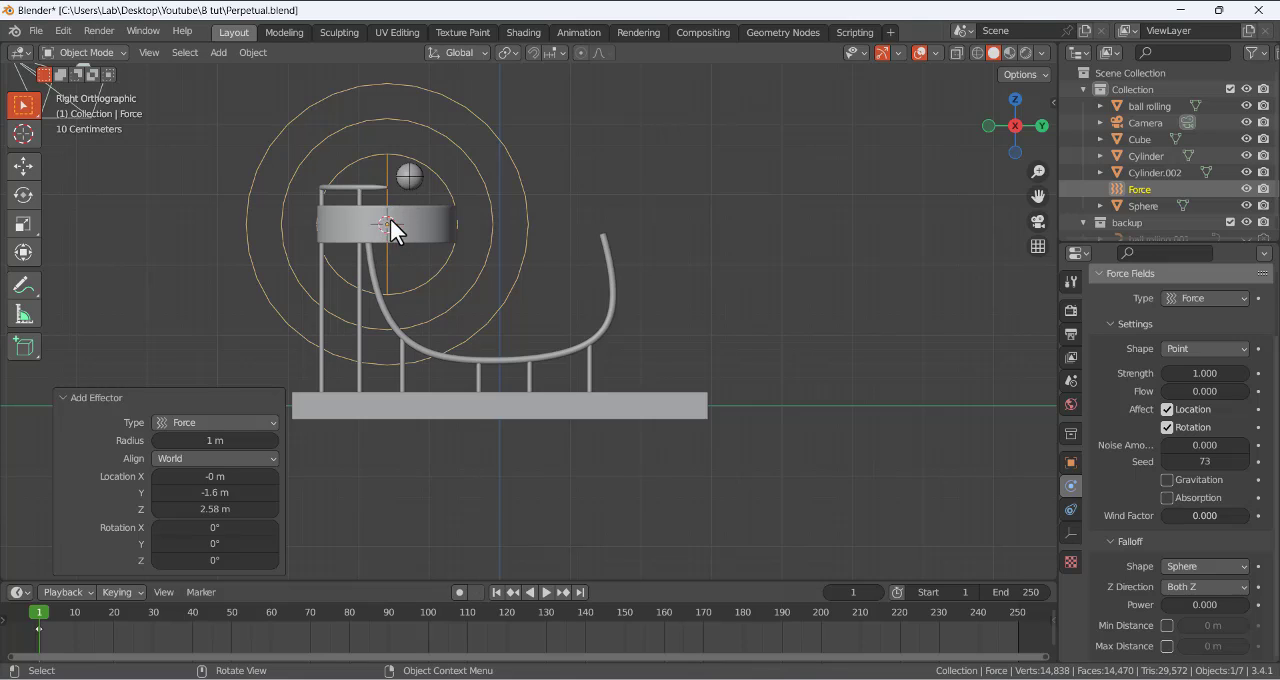
- Move the force field about 0.96 m down and 0.14 m along negative Y, below the bowl beside the rails' upper end
{"action": "scroll", "coordinate": [442, 237], "scroll_direction": "down", "scroll_amount": 1}
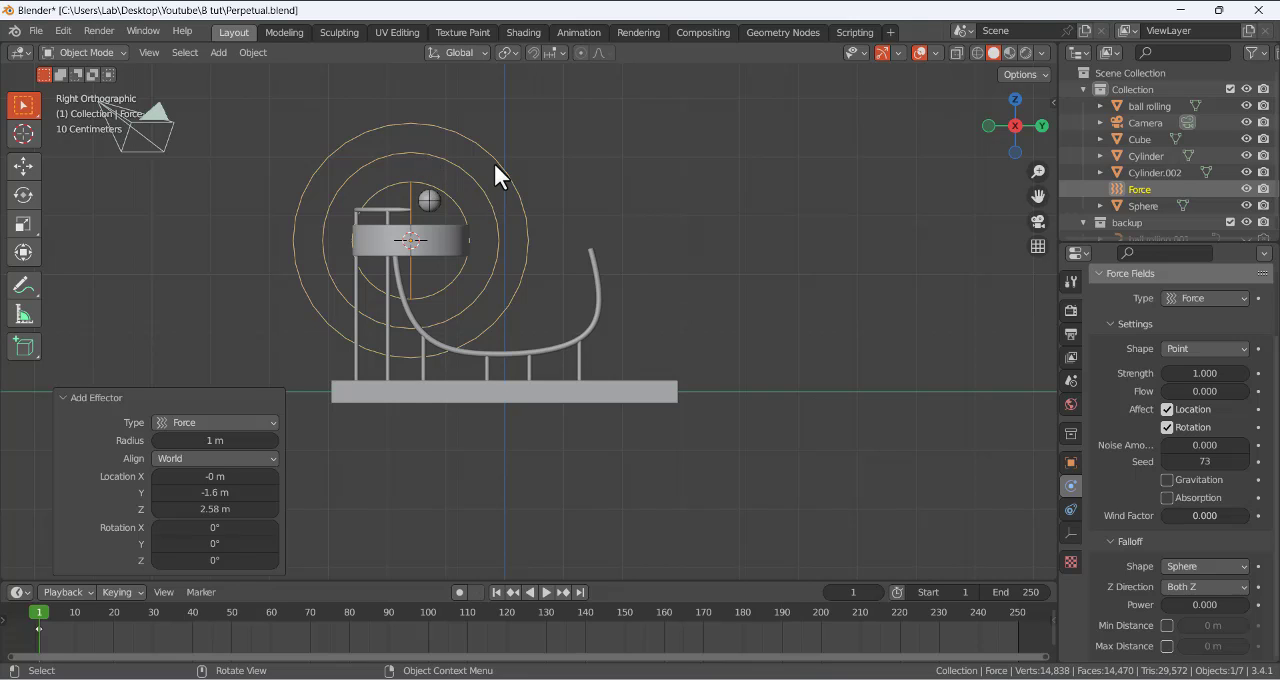
{"action": "key", "text": "g"}
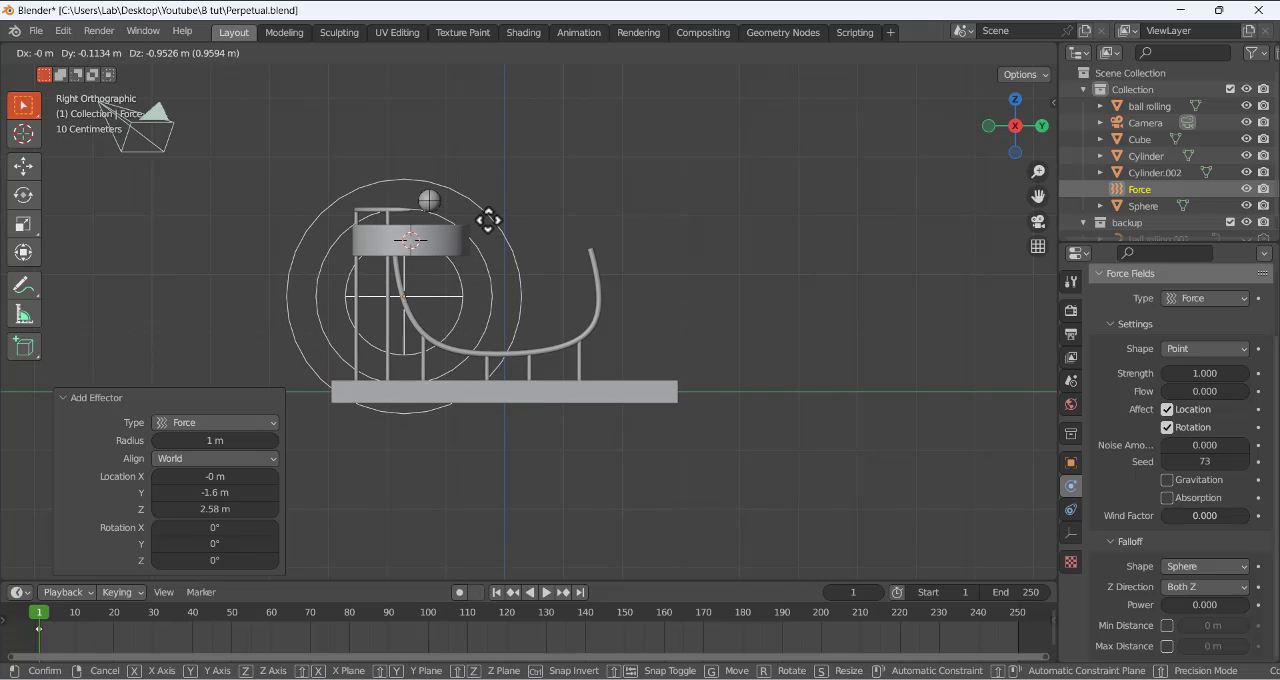
{"action": "left_click", "coordinate": [486, 220]}
{"action": "scroll", "coordinate": [442, 282], "scroll_direction": "up", "scroll_amount": 2}
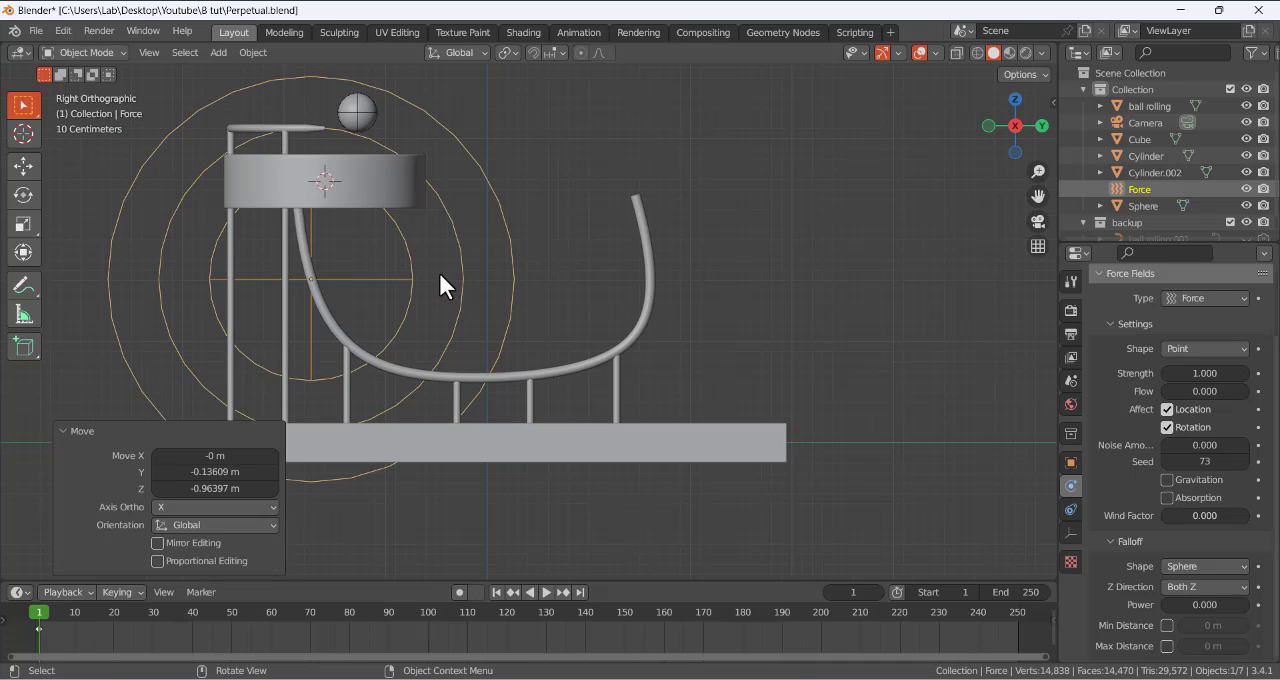
{"action": "scroll", "coordinate": [388, 261], "scroll_direction": "down", "scroll_amount": 2}
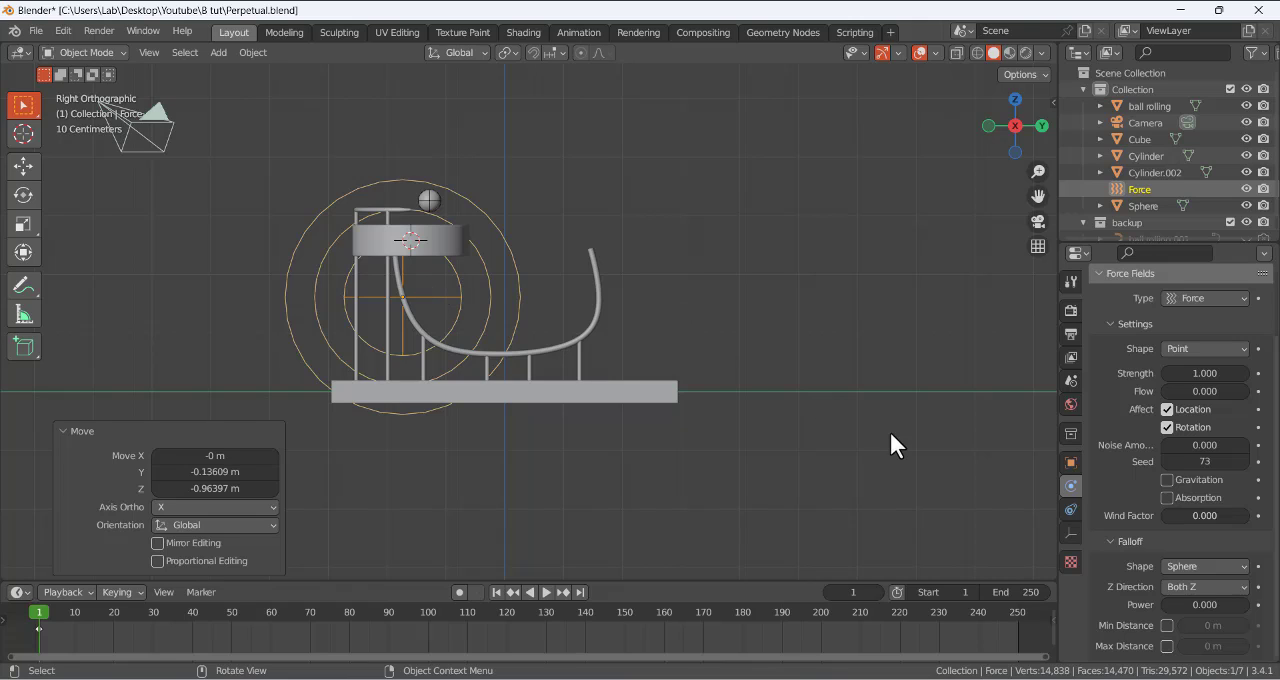
- Examine the force field's type, shape, strength and falloff settings
{"action": "scroll", "coordinate": [1139, 380], "scroll_direction": "up", "scroll_amount": 2}
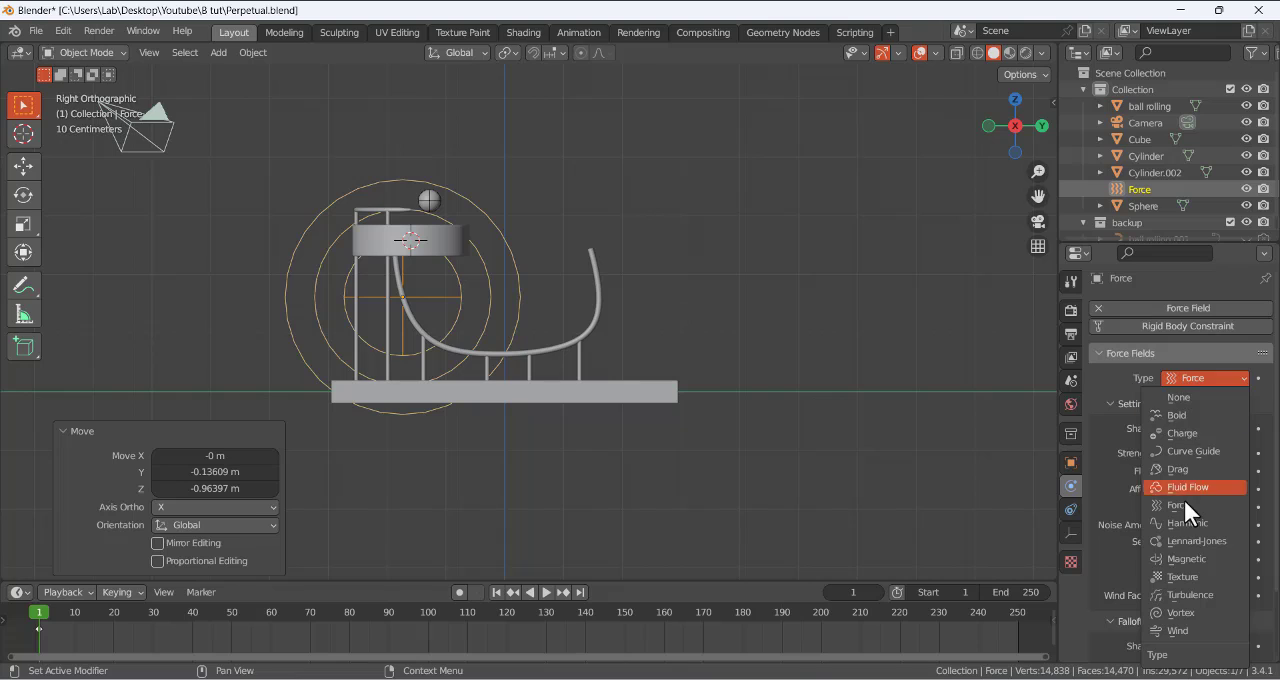
{"action": "left_click", "coordinate": [1197, 371]}
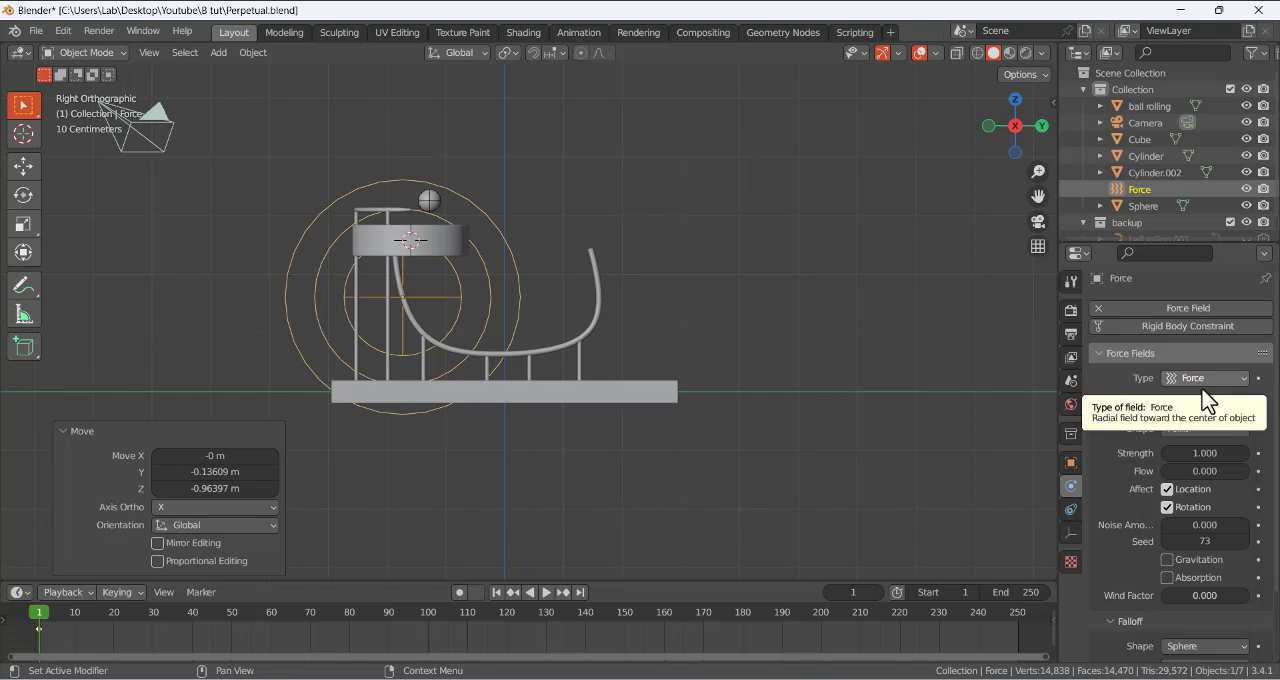
{"action": "left_click", "coordinate": [1184, 430]}
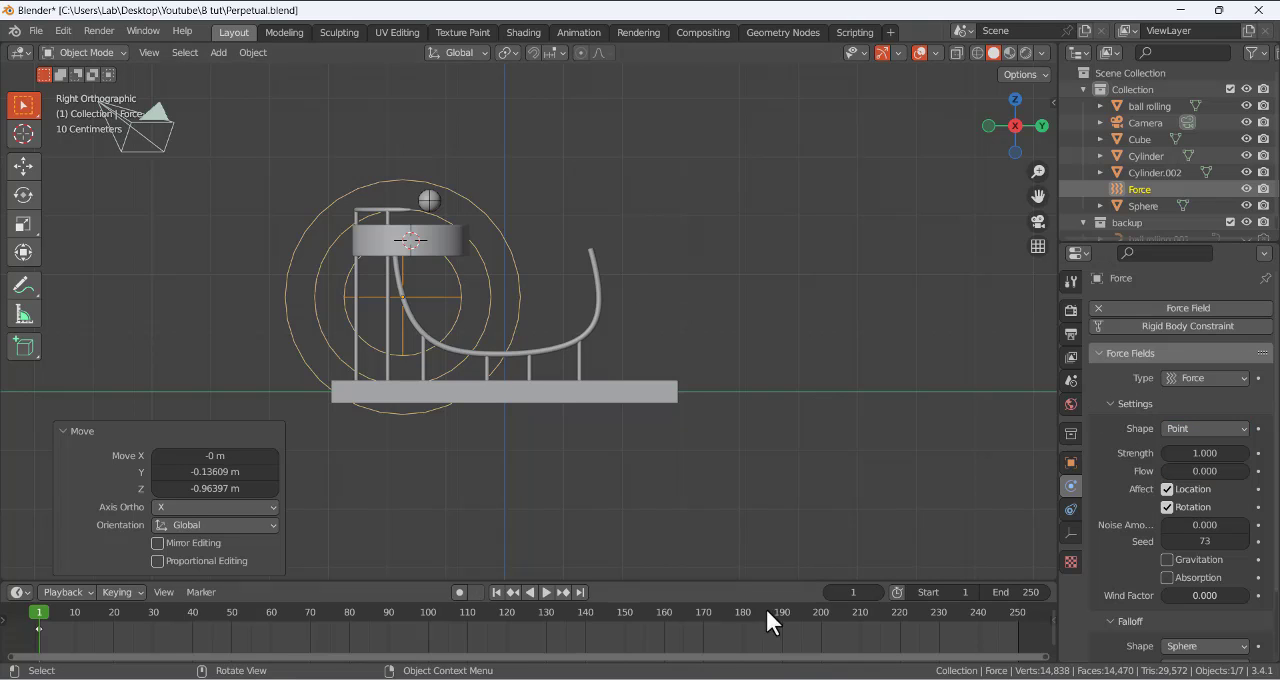
{"action": "left_click", "coordinate": [500, 679]}
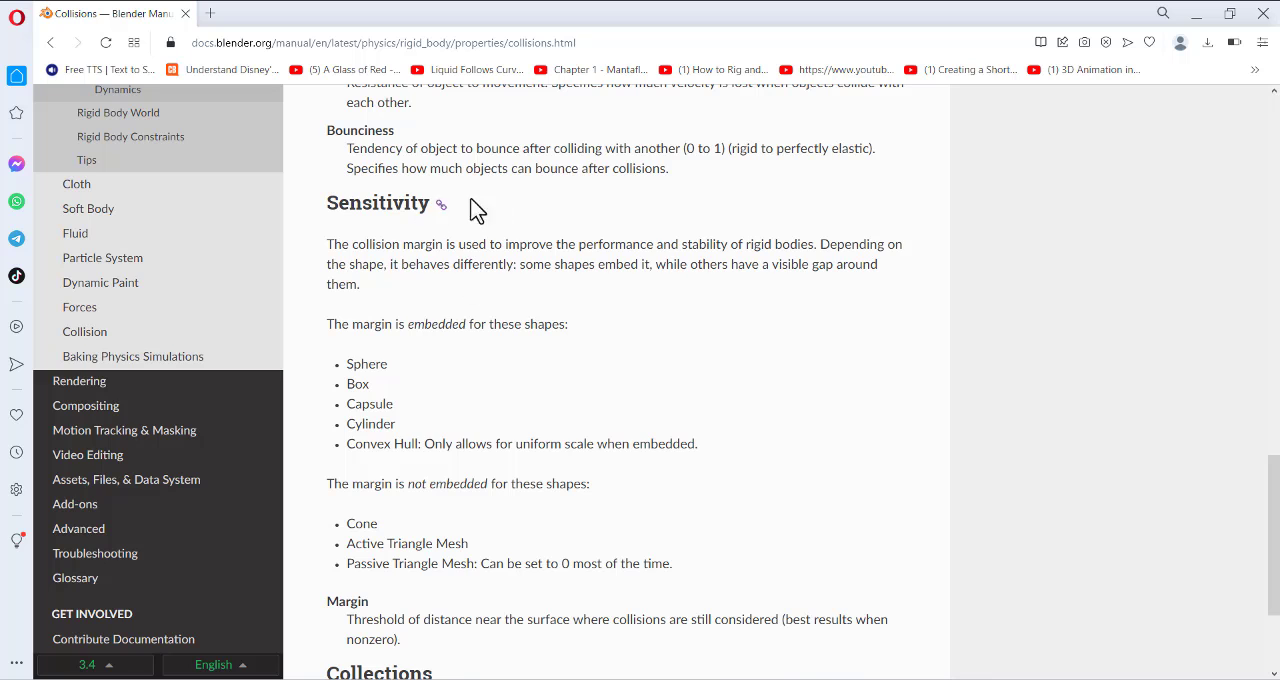
{"action": "left_click", "coordinate": [676, 679]}
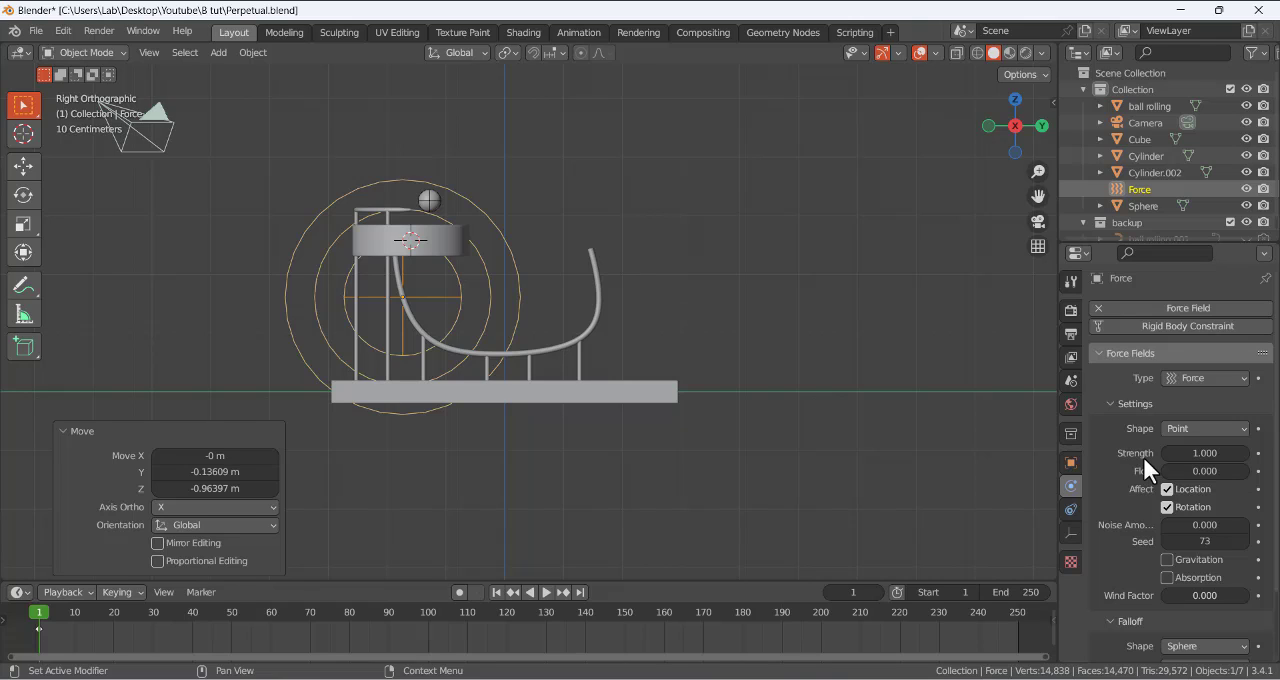
{"action": "scroll", "coordinate": [1150, 555], "scroll_direction": "down", "scroll_amount": 2}
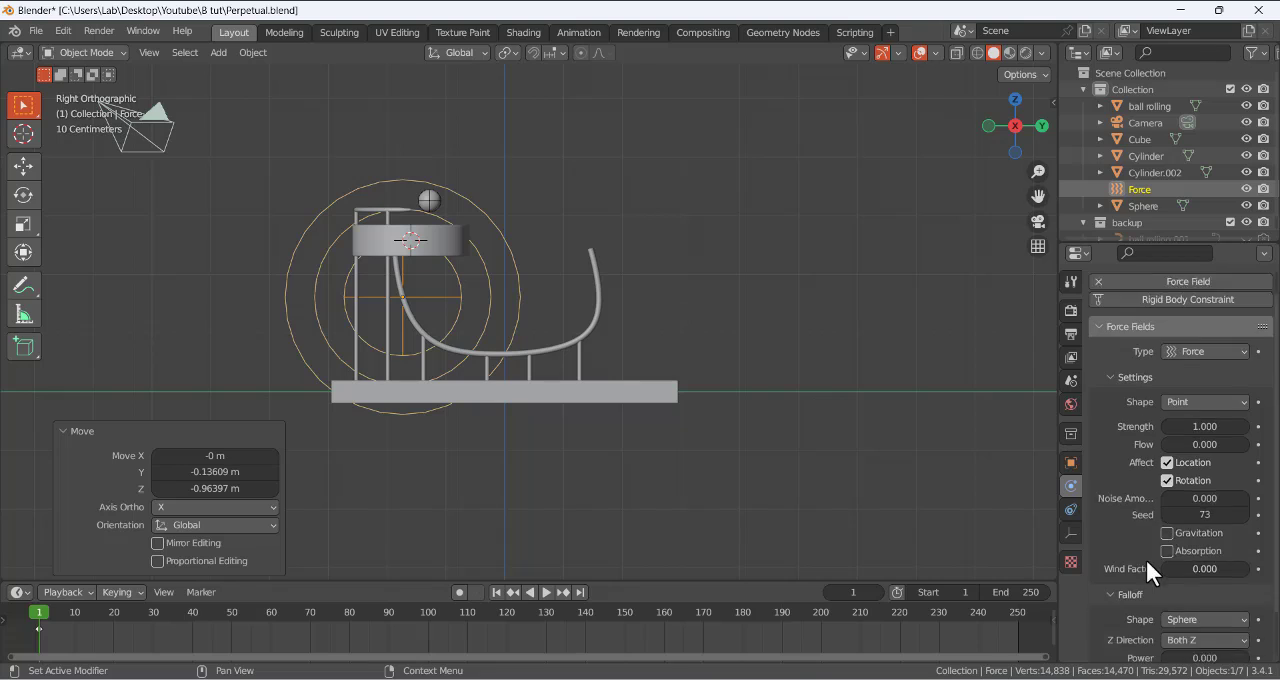
{"action": "scroll", "coordinate": [1124, 510], "scroll_direction": "down", "scroll_amount": 1}
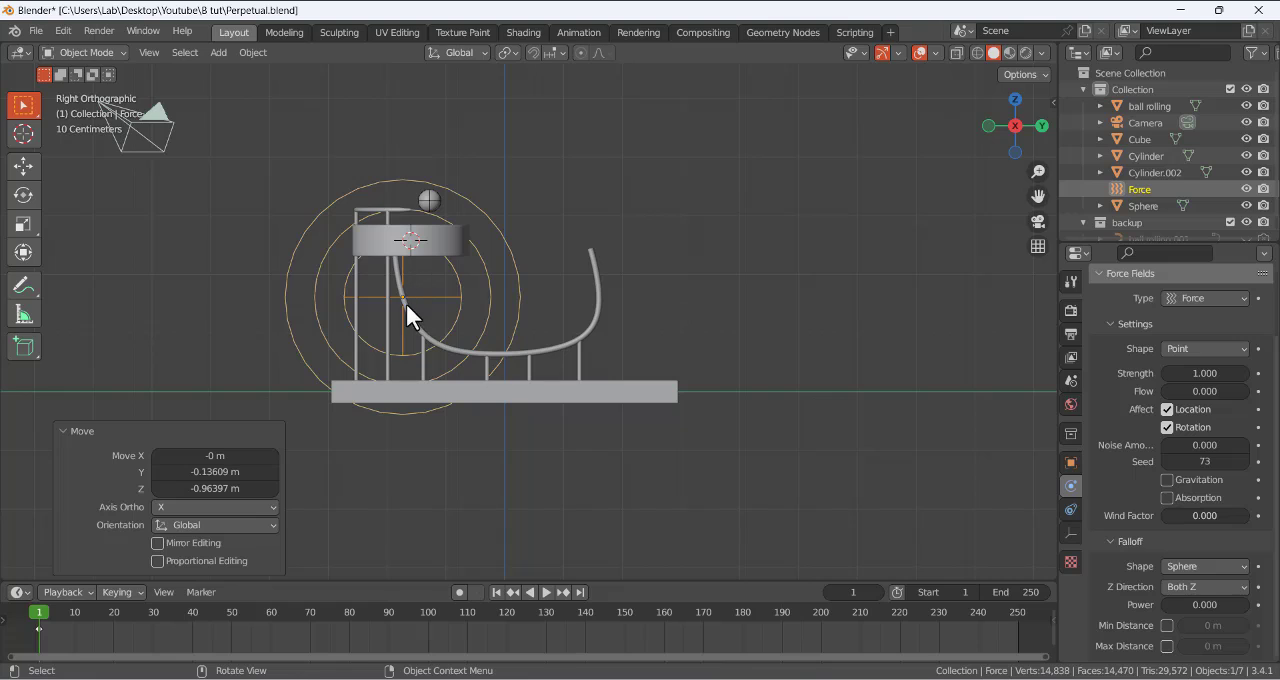
- Set the force field's falloff Z direction to -Z
{"action": "left_click", "coordinate": [1172, 568]}
{"action": "left_click", "coordinate": [1160, 587]}
{"action": "left_click", "coordinate": [1170, 588]}
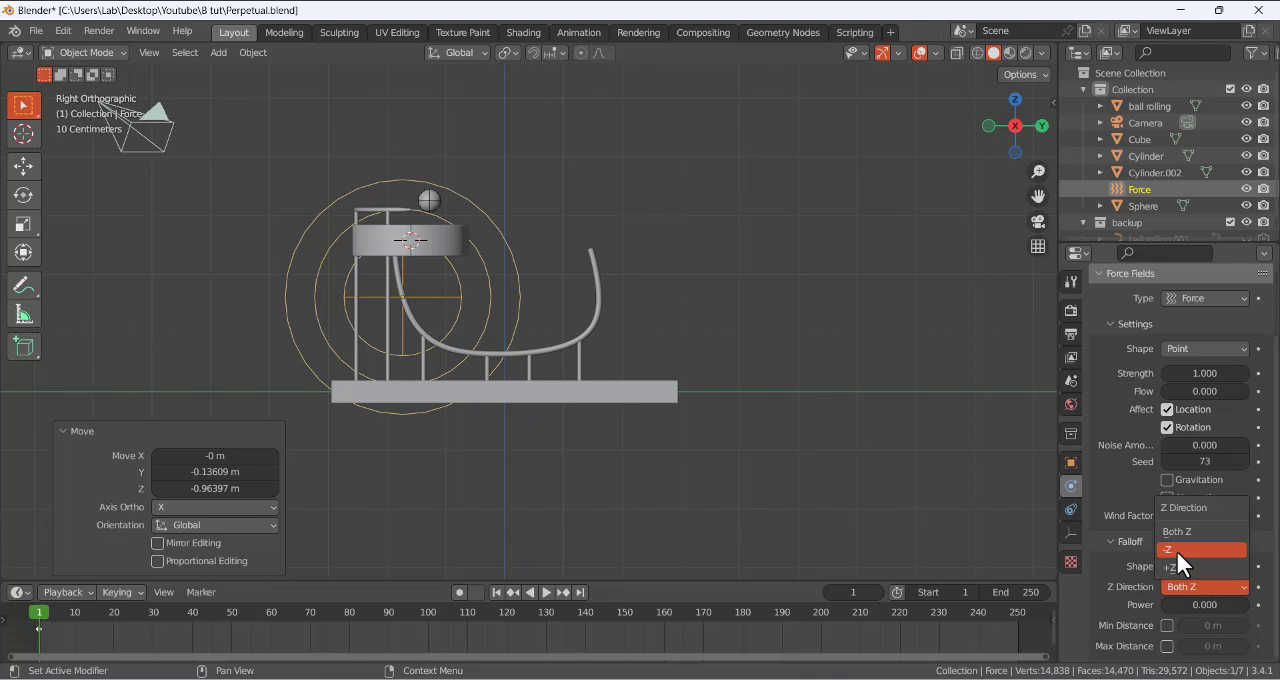
{"action": "left_click", "coordinate": [1176, 548]}
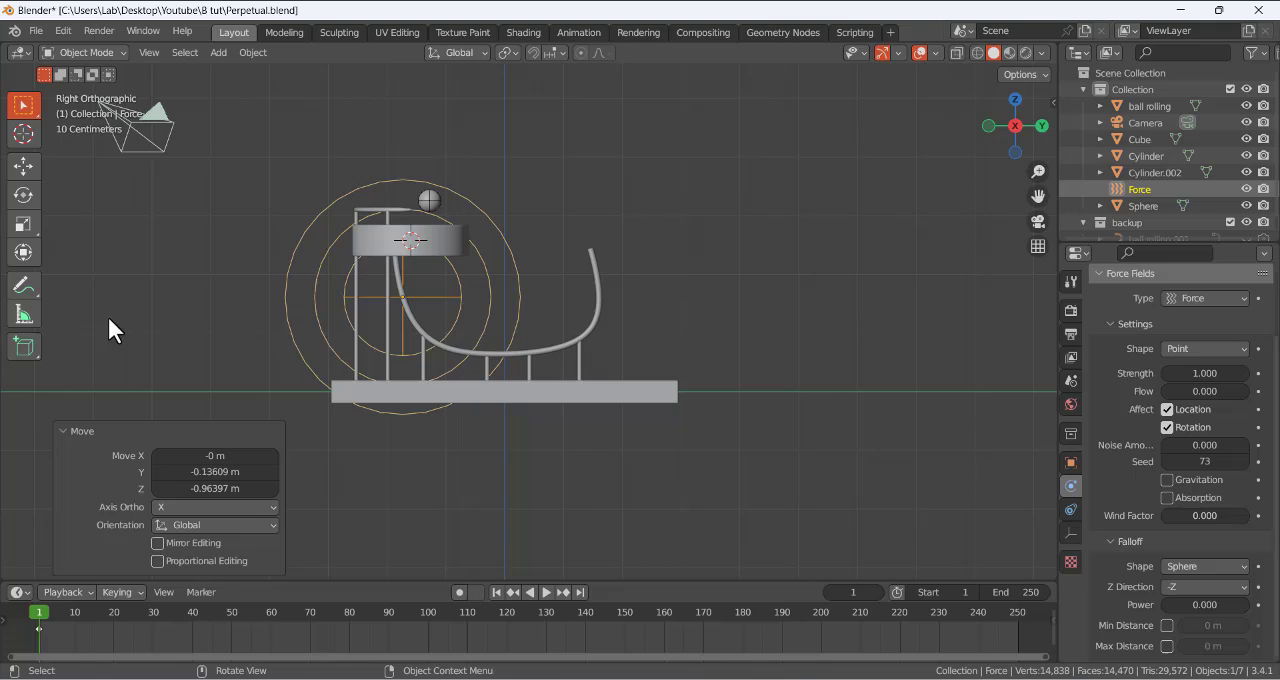
- Annotate the ball's intended path from the bowl along the rails and back, and undo the annotation and the Z direction change
{"action": "left_click", "coordinate": [25, 292]}
{"action": "mouse_move", "coordinate": [404, 252]}
{"action": "left_mouse_down"}
{"action": "mouse_move", "coordinate": [407, 306]}
{"action": "mouse_move", "coordinate": [478, 348]}
{"action": "mouse_move", "coordinate": [586, 246]}
{"action": "mouse_move", "coordinate": [425, 172]}
{"action": "left_mouse_up"}
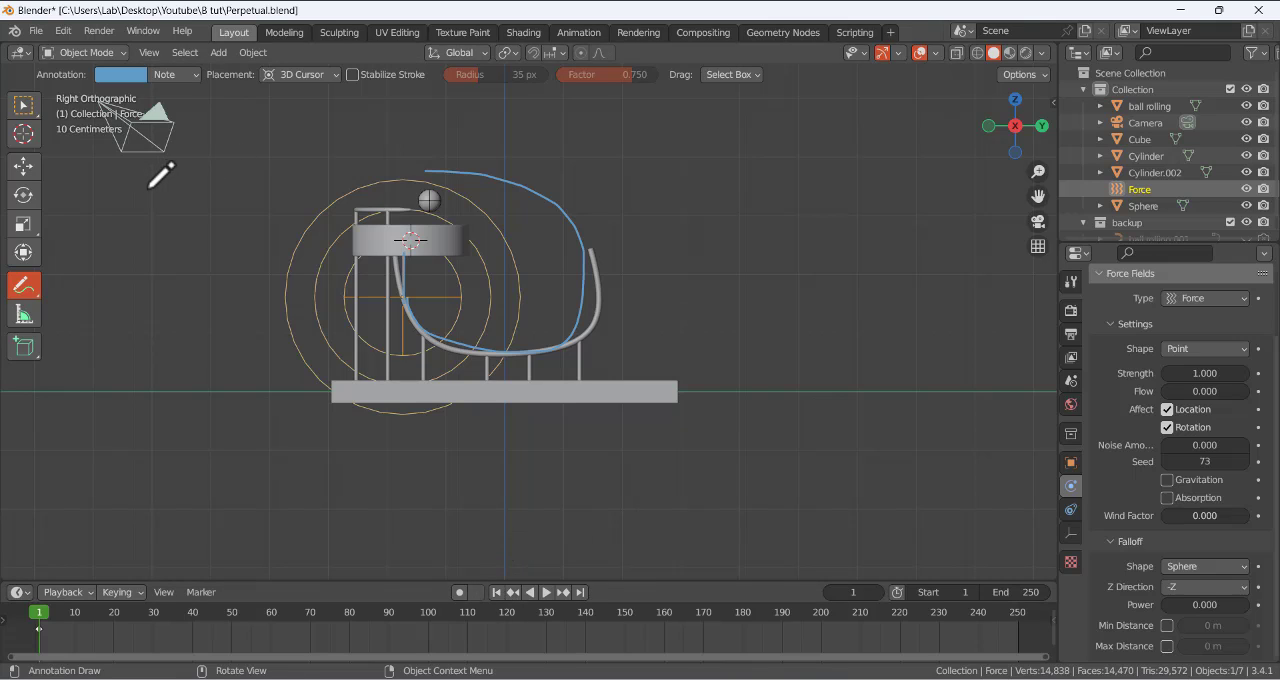
{"action": "key", "text": "ctrl+z"}
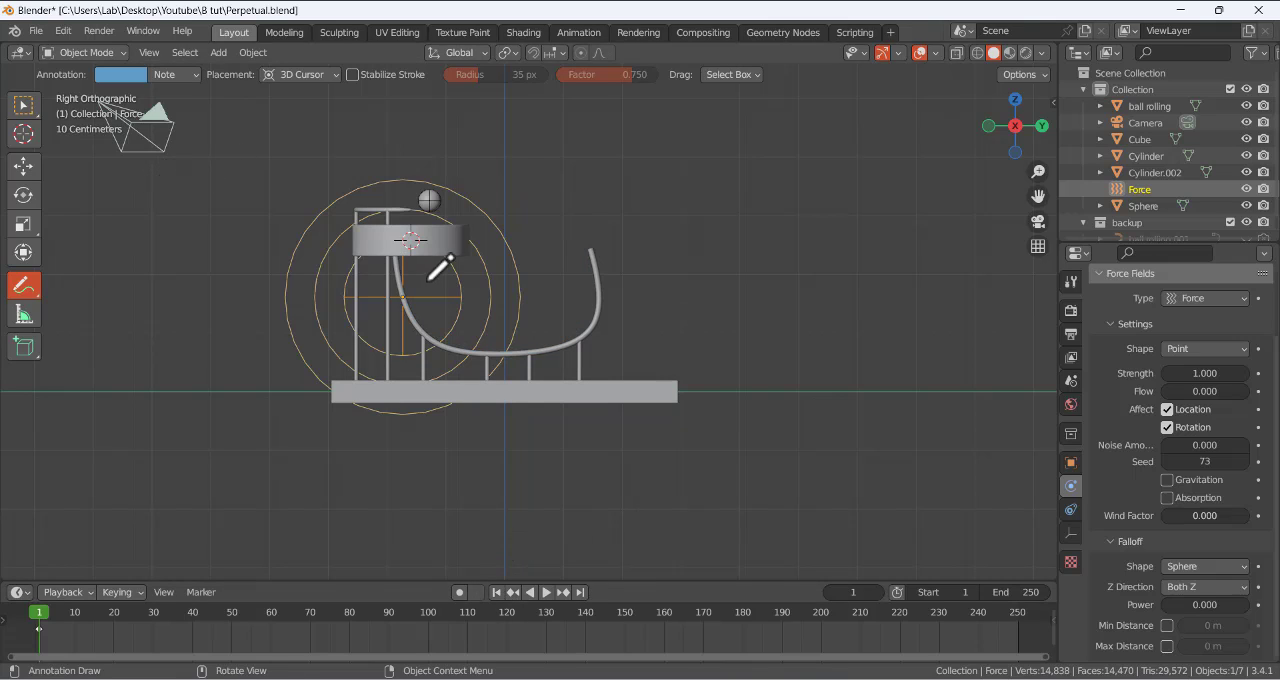
- Switch back to the selection tool and set the force field's strength to 500
{"action": "left_click", "coordinate": [24, 105]}
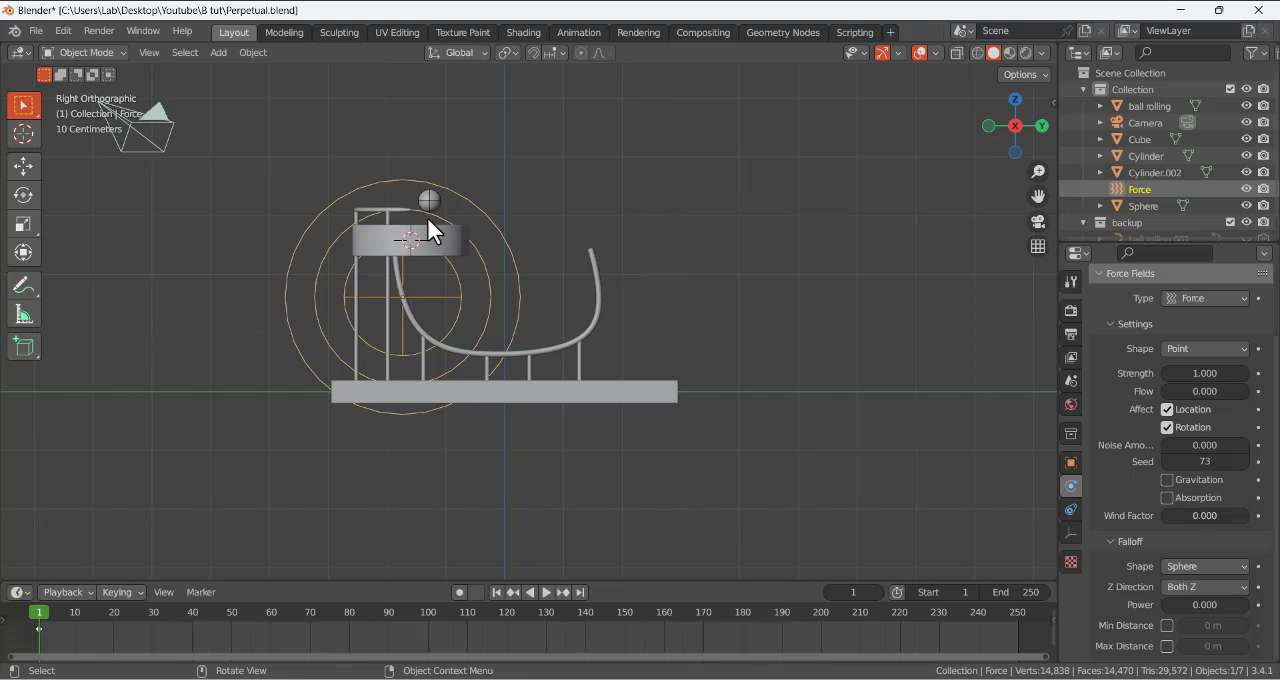
{"action": "middle_click_drag", "start_coordinate": [512, 237], "coordinate": [451, 293]}
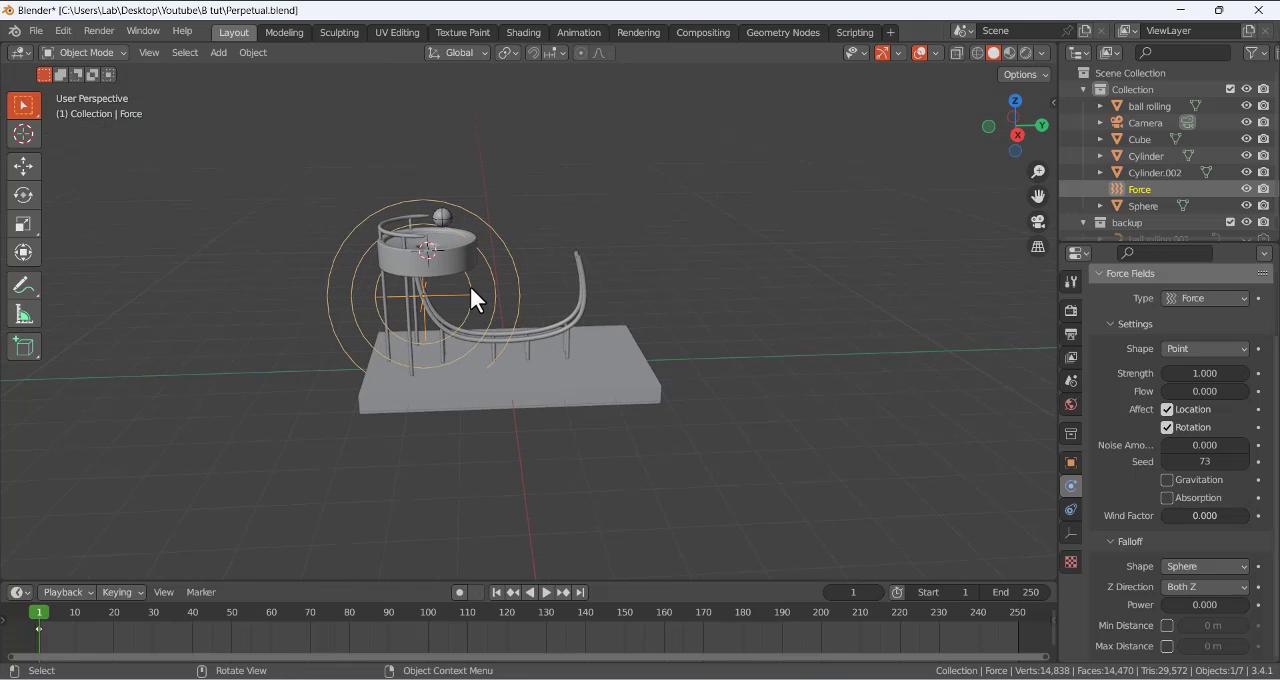
{"action": "left_click", "coordinate": [1190, 373]}
{"action": "type", "text": "1.0"}
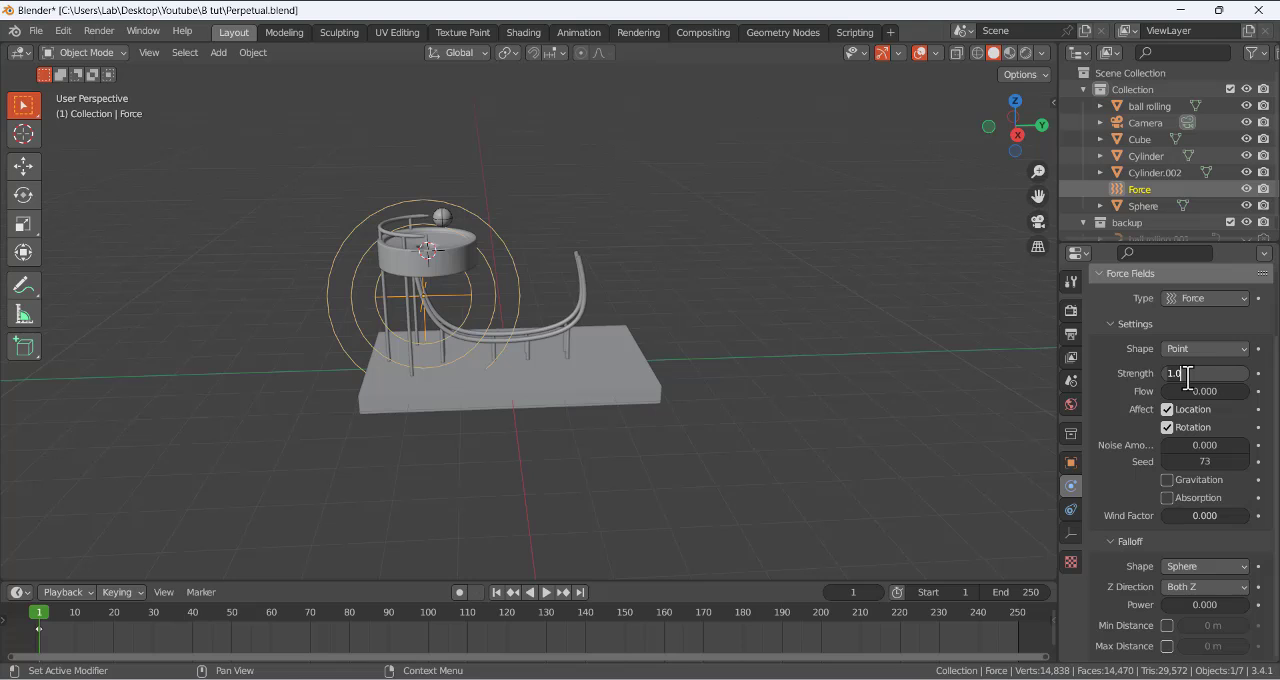
{"action": "type", "text": "0"}
{"action": "key", "text": "Return"}
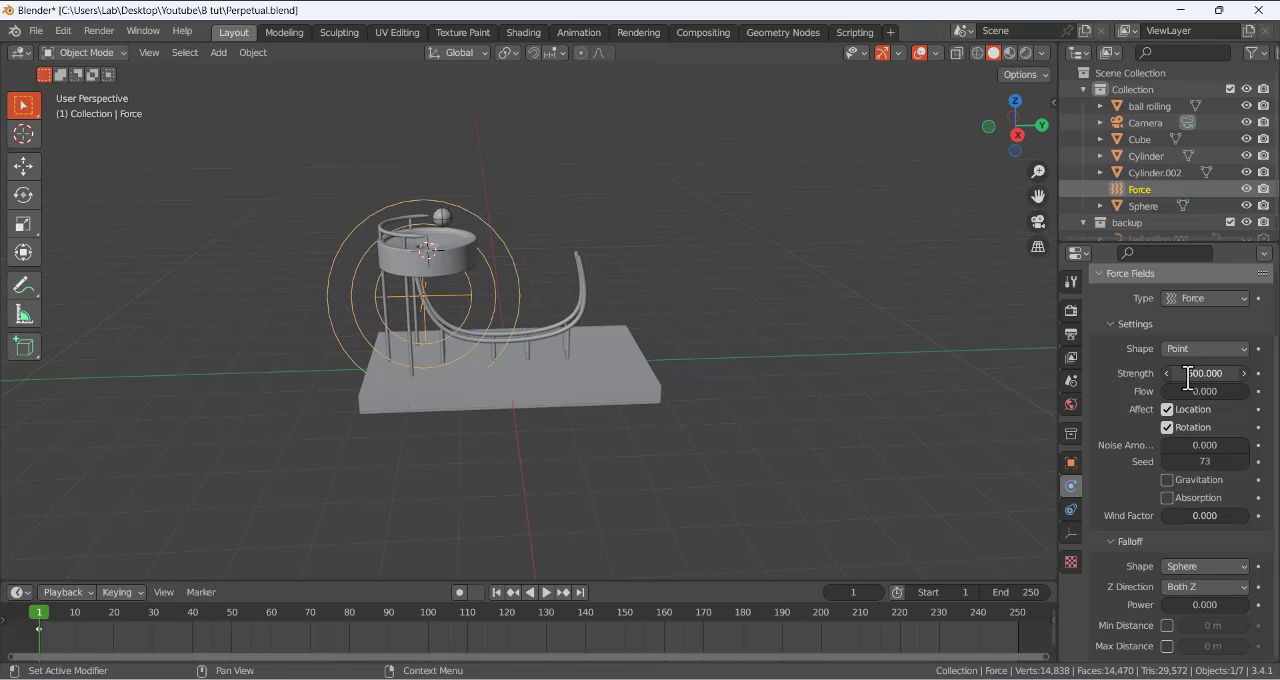
- Deselect the force field, play the simulation from frame 1 to frame 34, and return to frame 1
{"action": "left_click", "coordinate": [734, 399]}
{"action": "scroll", "coordinate": [588, 319], "scroll_direction": "up", "scroll_amount": 2}
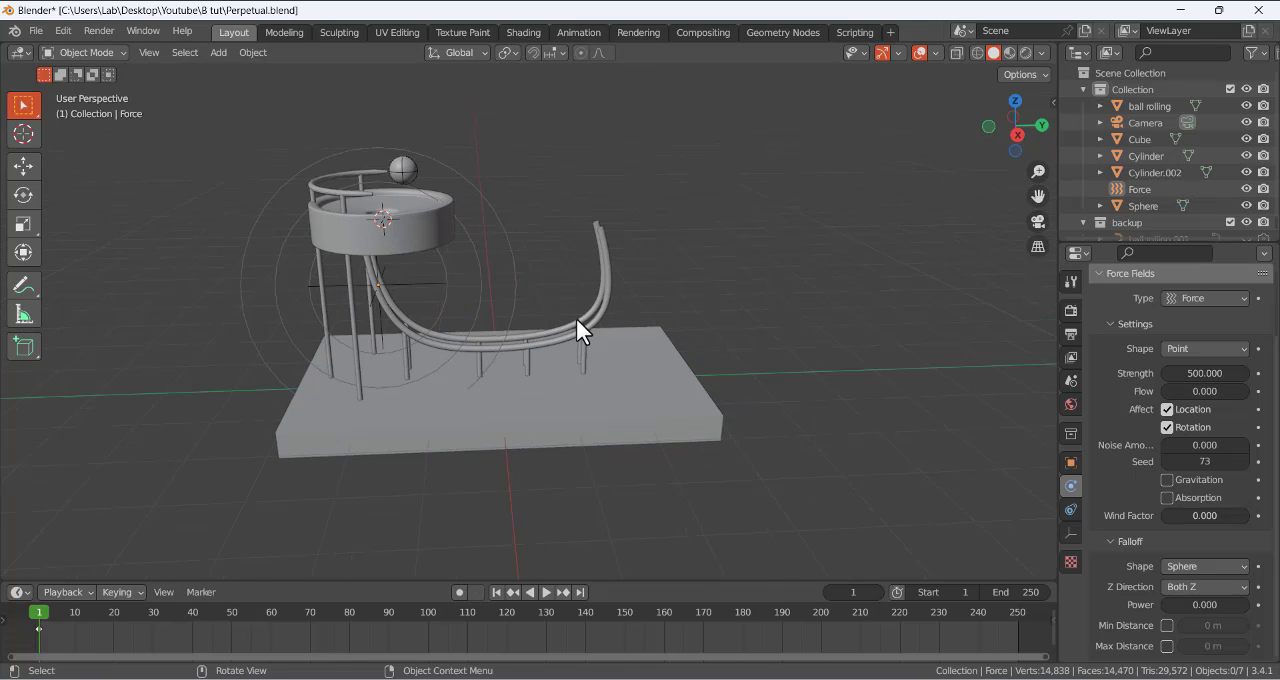
{"action": "left_click", "coordinate": [545, 592]}
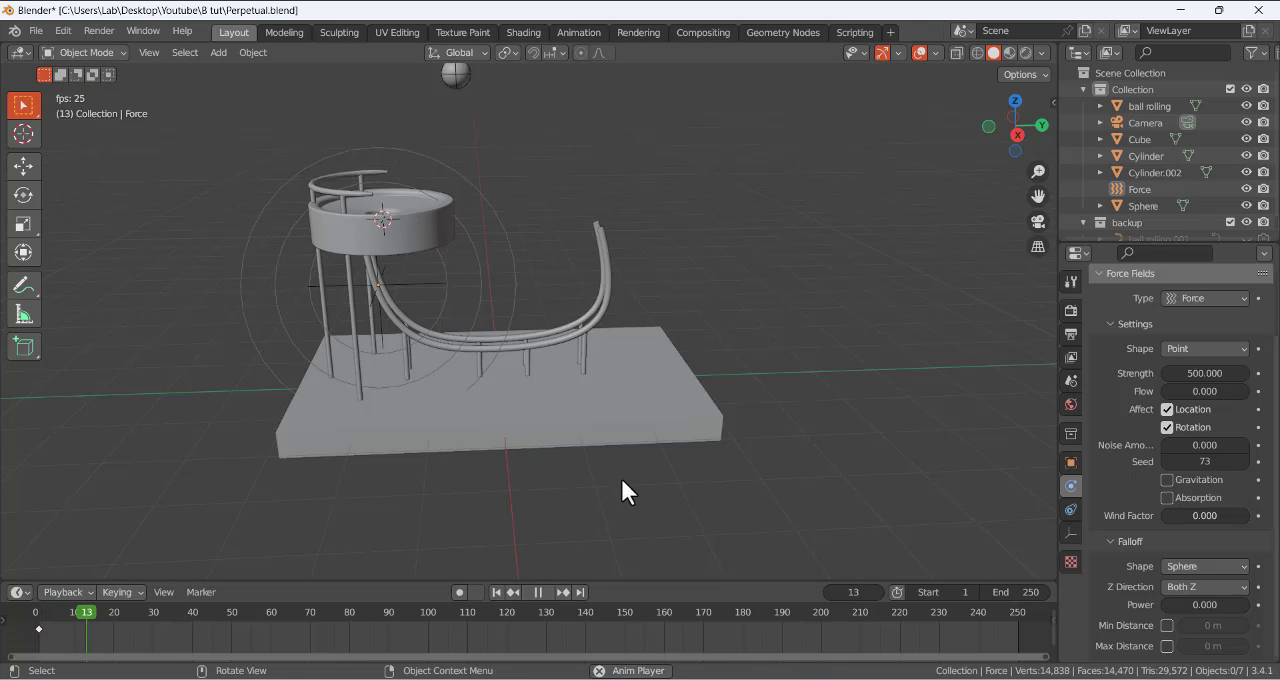
{"action": "left_click", "coordinate": [550, 592]}
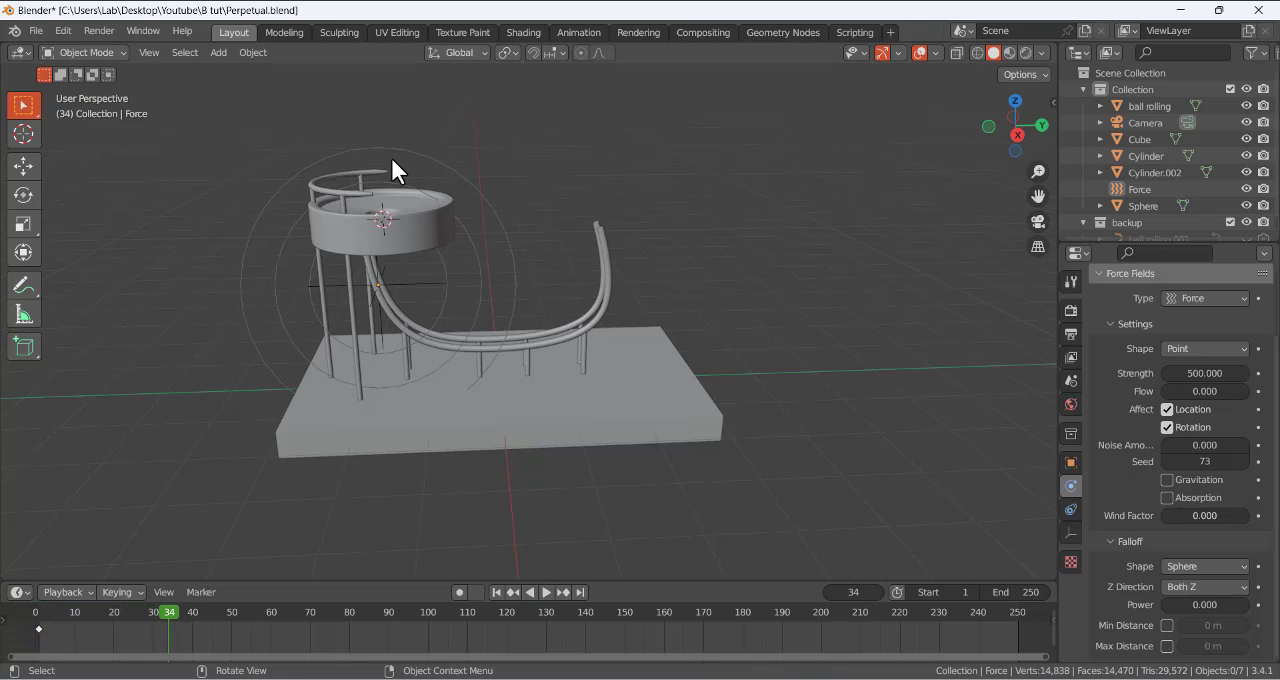
{"action": "left_click", "coordinate": [495, 592]}
{"action": "middle_click_drag", "start_coordinate": [336, 242], "coordinate": [400, 240]}
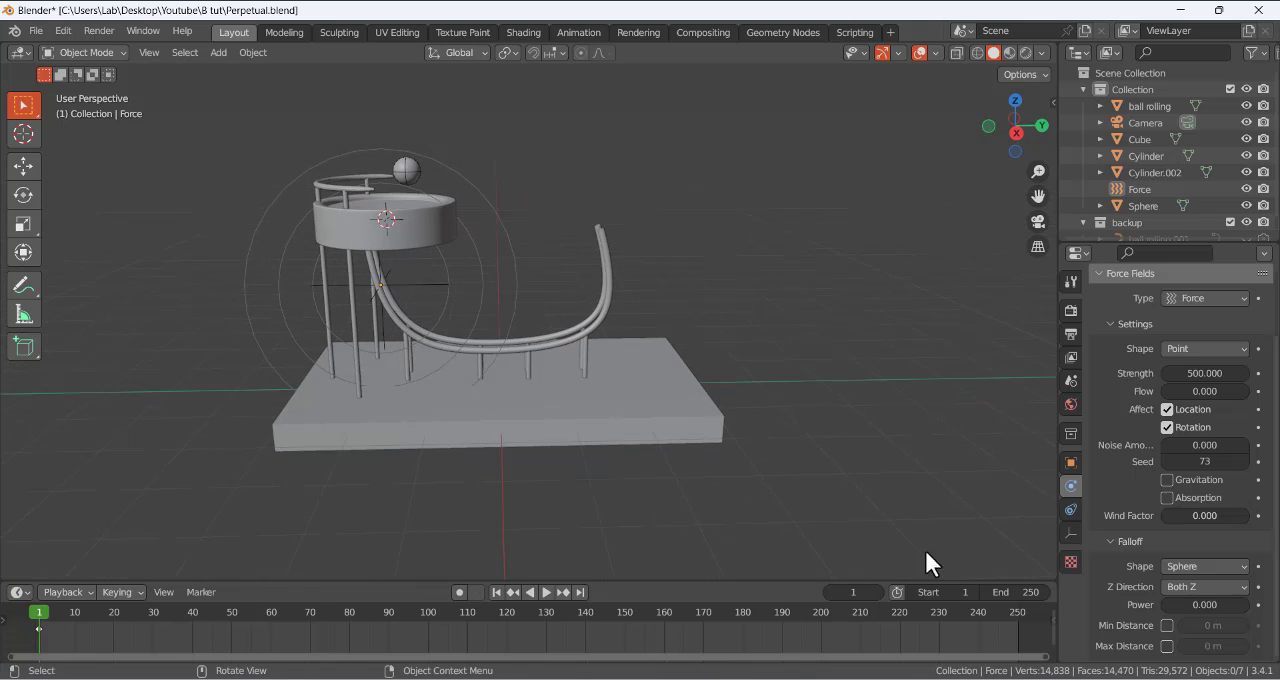
- Set the force field's falloff Z direction to -Z and play the simulation from frame 1 to about frame 204
{"action": "left_click", "coordinate": [1185, 587]}
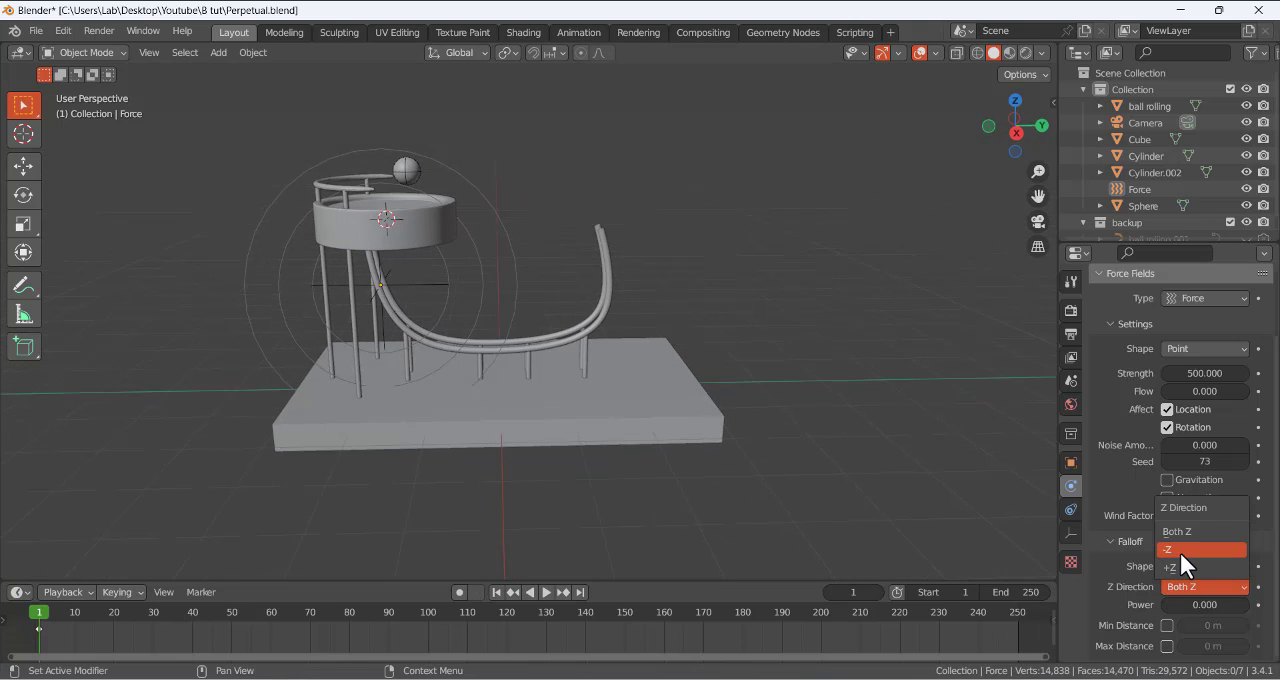
{"action": "left_click", "coordinate": [1179, 550]}
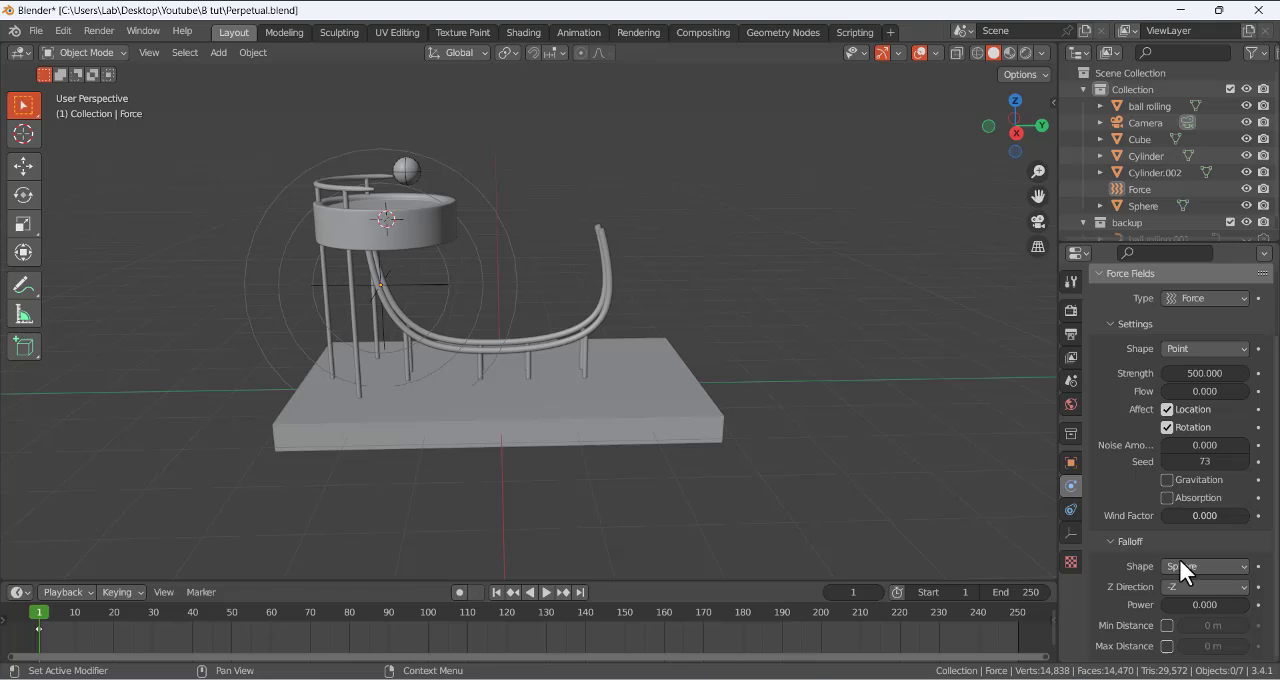
{"action": "left_click", "coordinate": [545, 592]}
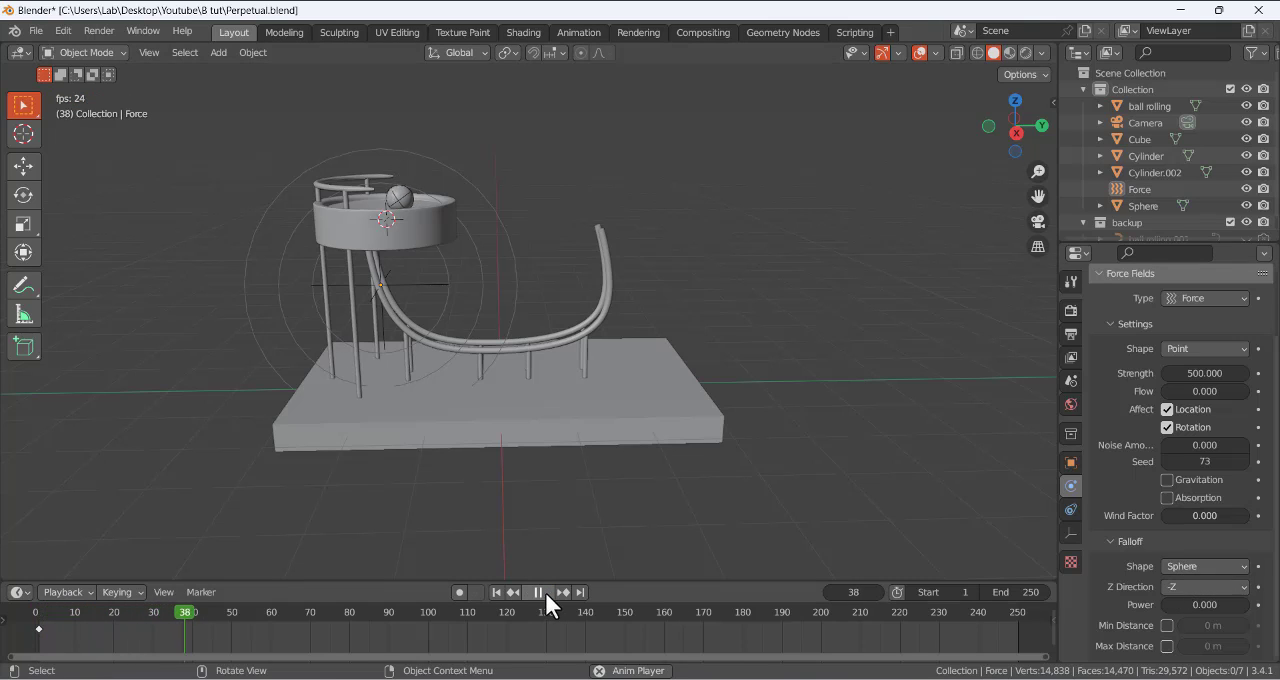
{"action": "left_click", "coordinate": [545, 592]}
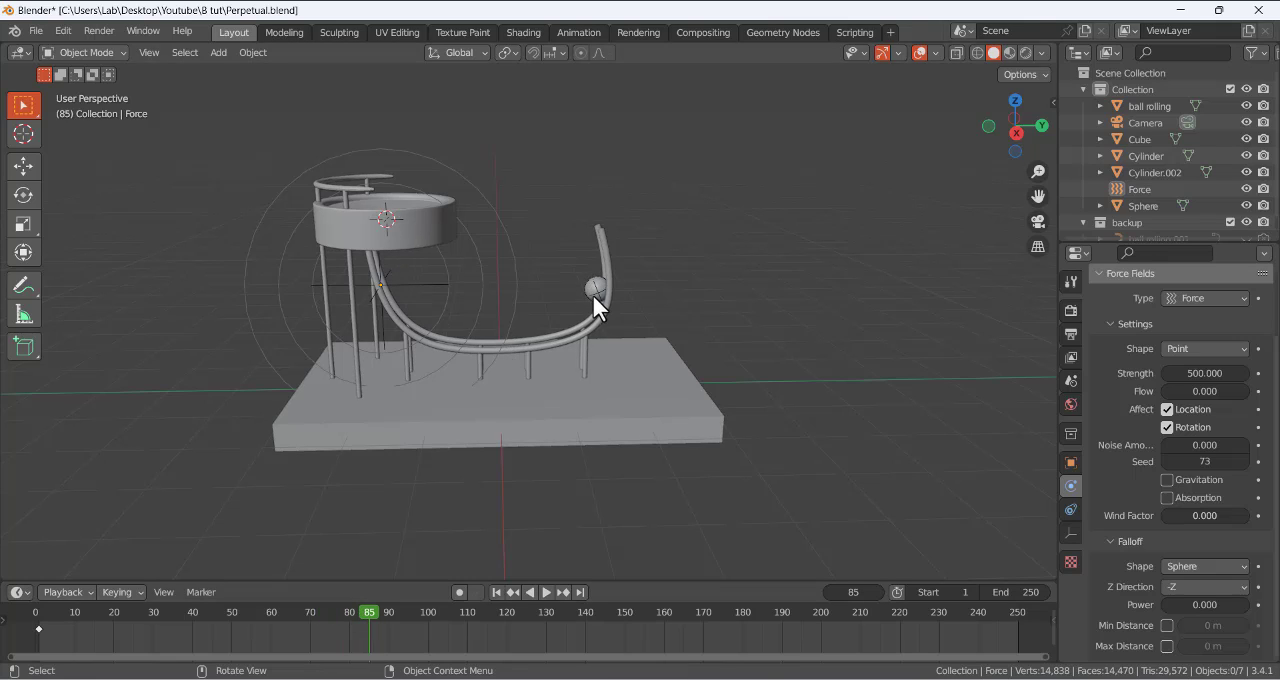
{"action": "left_click", "coordinate": [543, 591]}
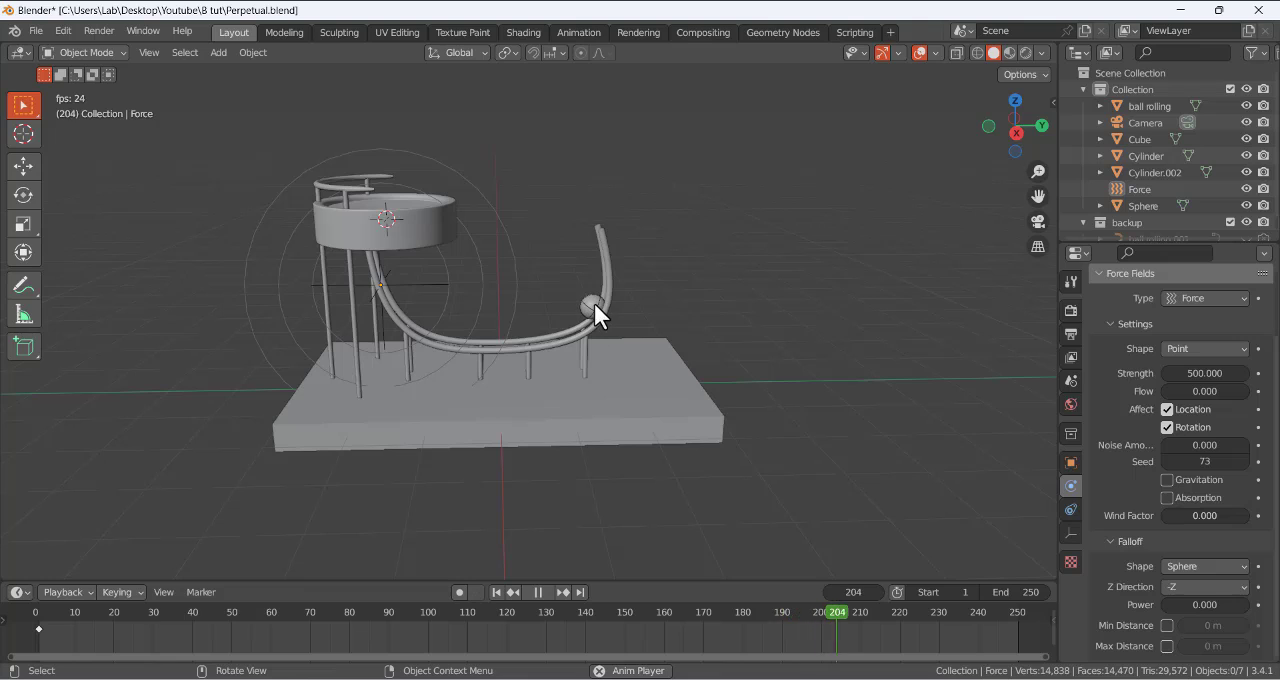
- Stop the simulation, return the timeline to frame 1, and select the force field below the bowl
{"action": "left_click", "coordinate": [538, 591]}
{"action": "left_click", "coordinate": [496, 591]}
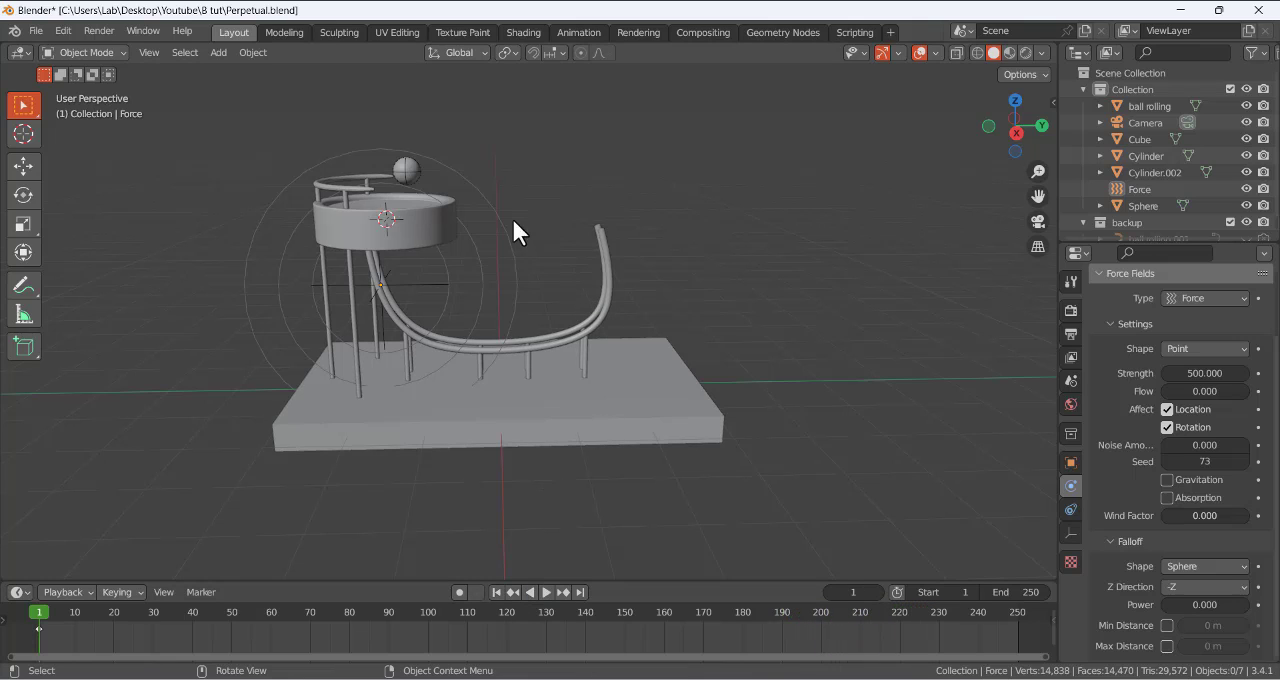
{"action": "left_click", "coordinate": [478, 272]}
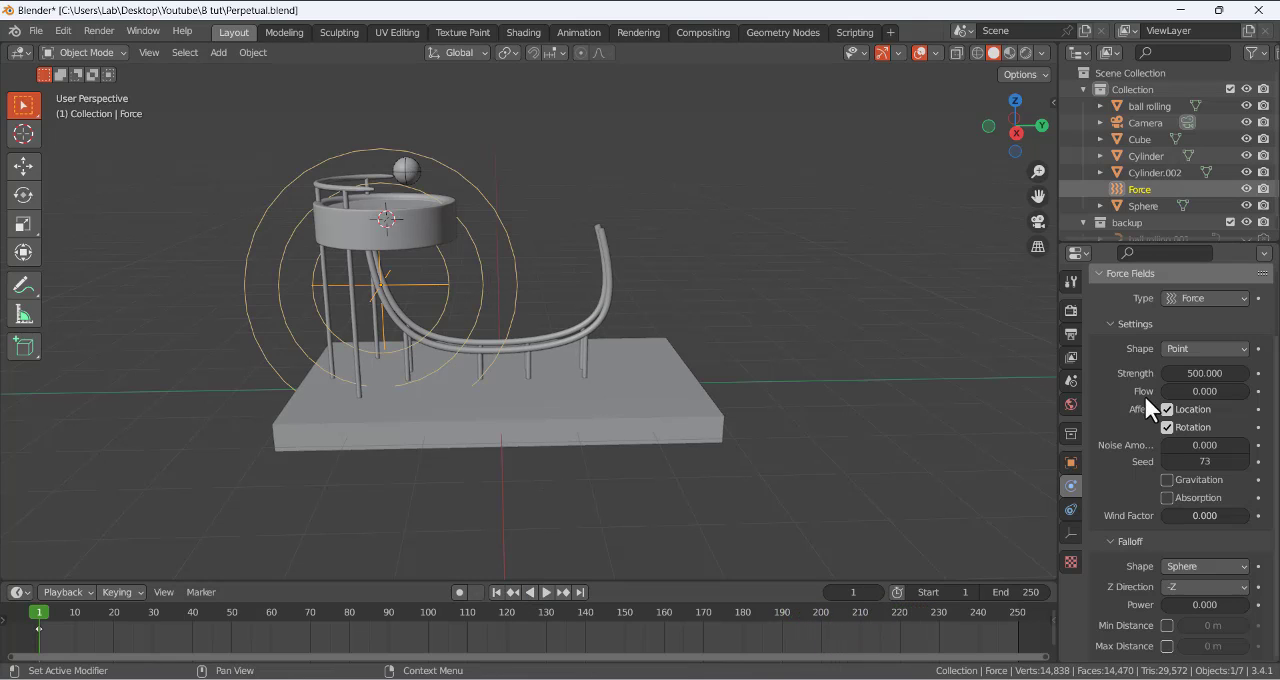
- Set the force field's strength to 1500, play the simulation from frame 1 to frame 131, and return to frame 1
{"action": "double_click", "coordinate": [1195, 373]}
{"action": "type", "text": "150"}
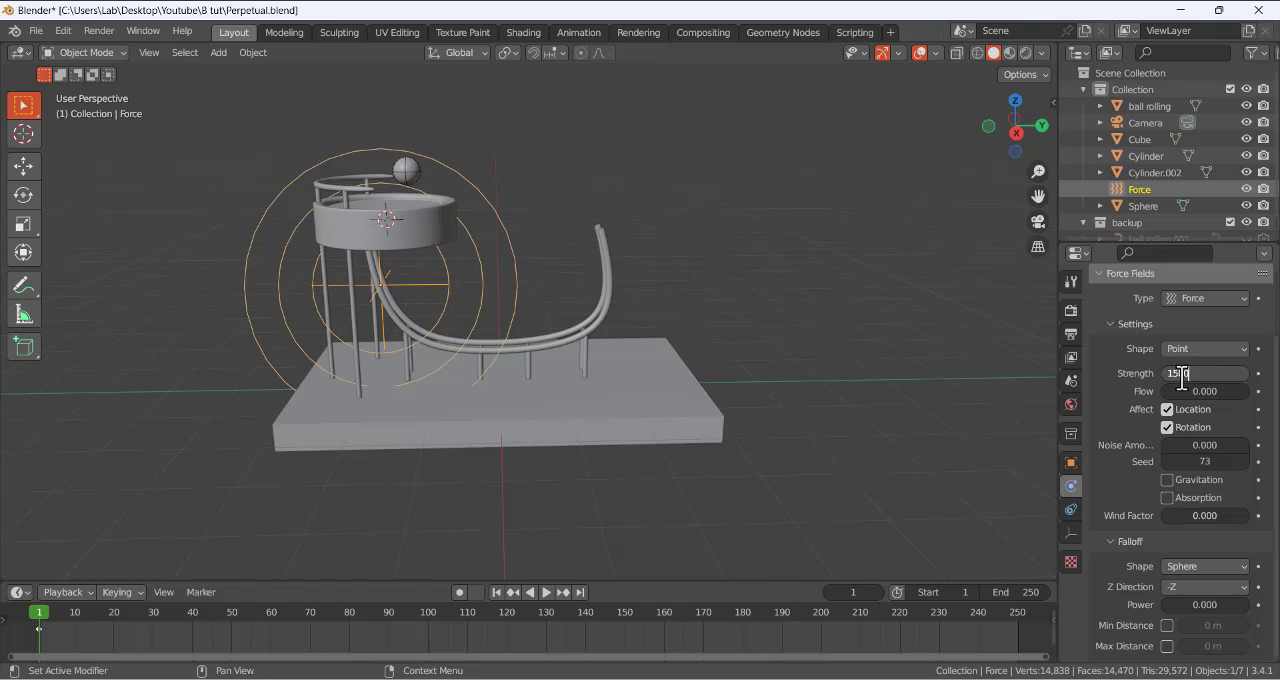
{"action": "type", "text": "0"}
{"action": "key", "text": "Return"}
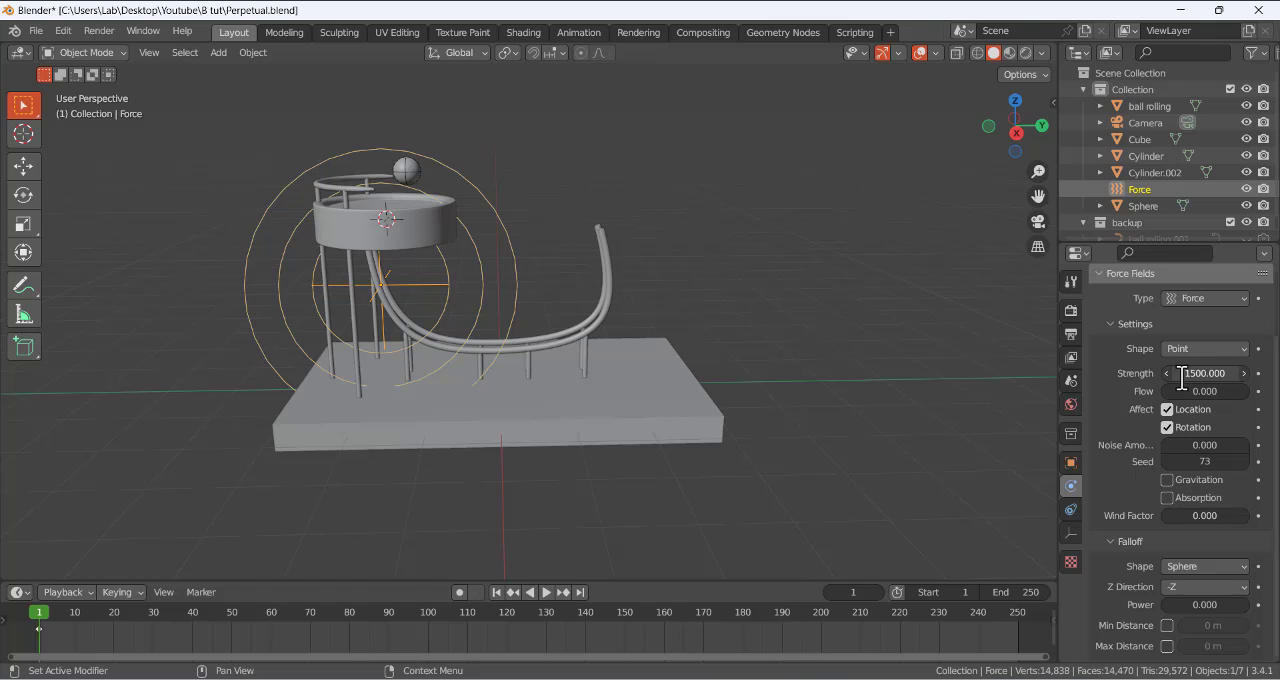
{"action": "left_click", "coordinate": [547, 593]}
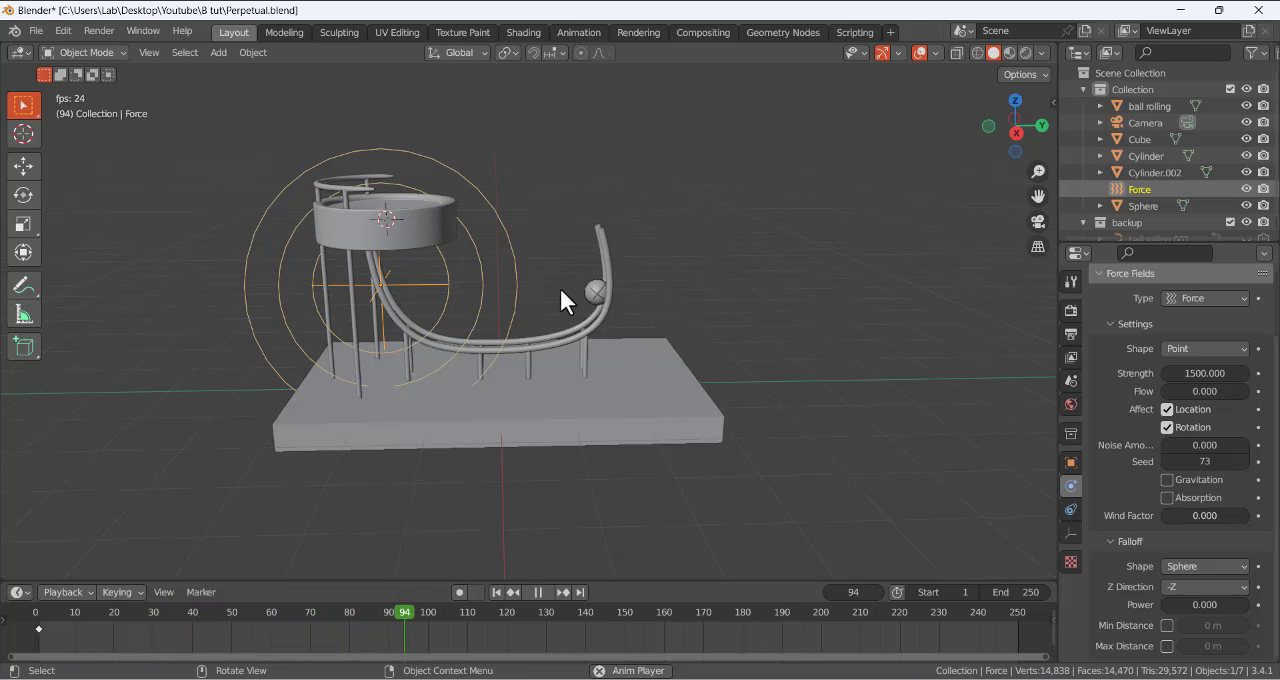
{"action": "left_click", "coordinate": [537, 592]}
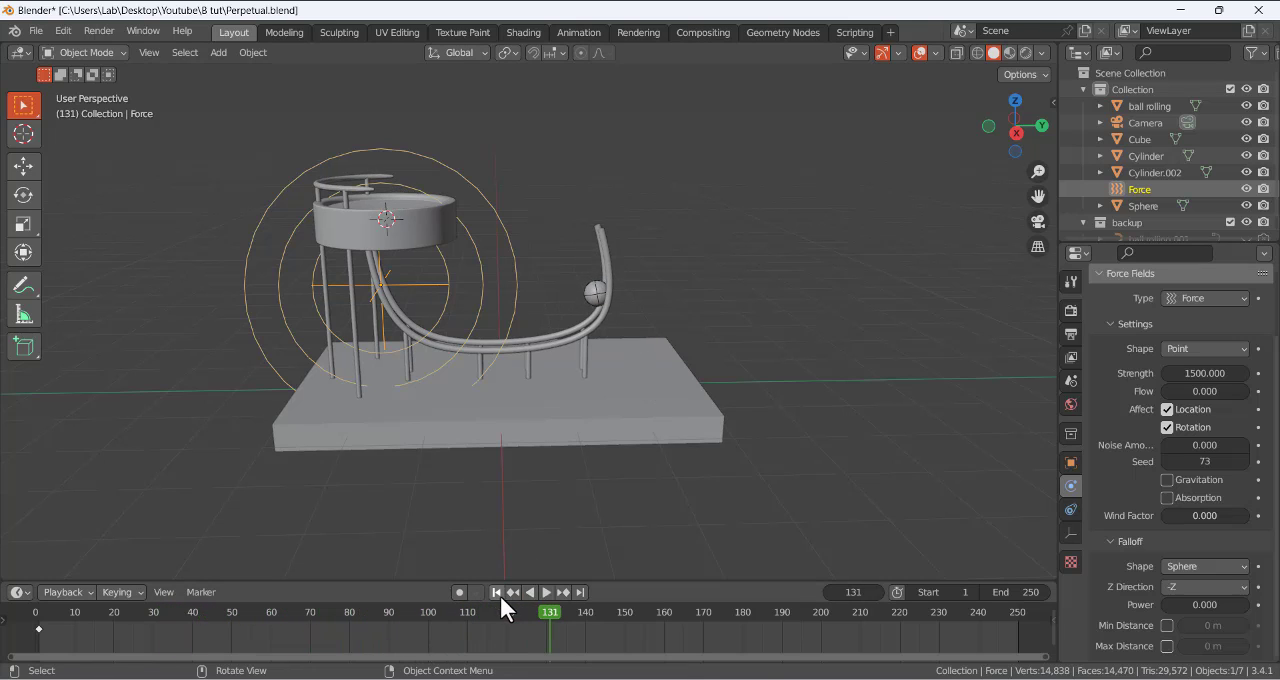
{"action": "left_click", "coordinate": [498, 593]}
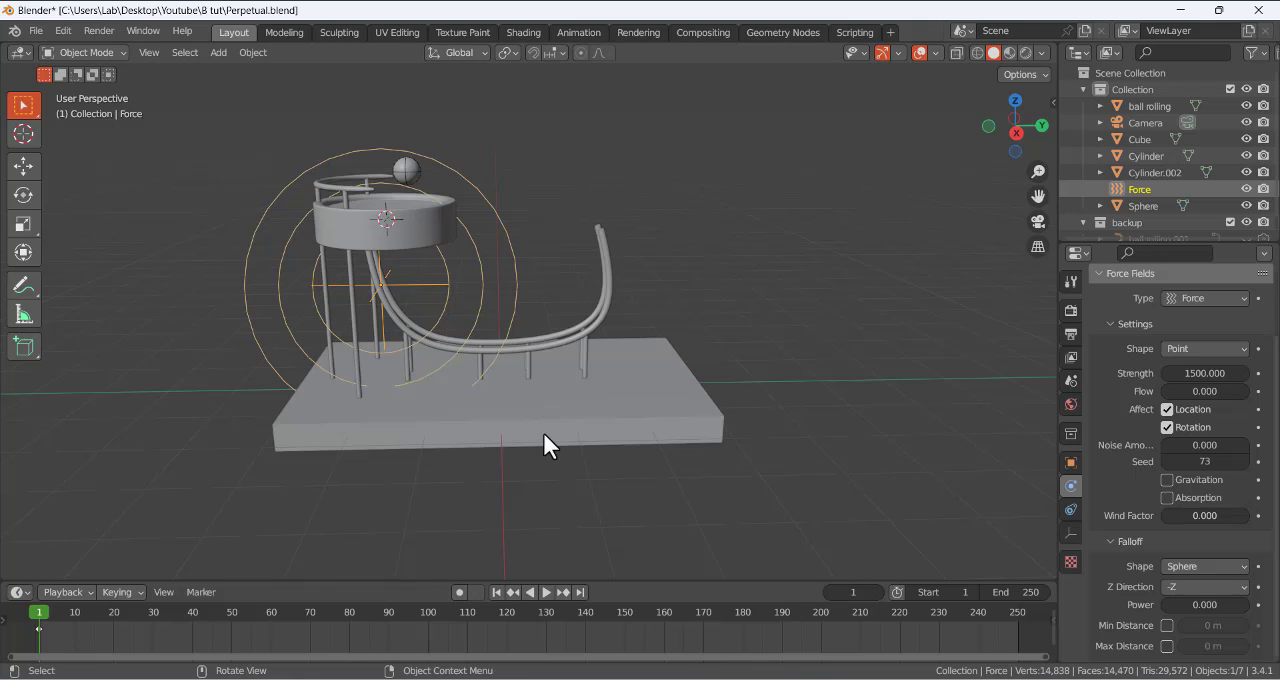
- In right orthographic view, scale the force field to 0.654 and move it about 0.08 m along Y and -0.23 m along Z
{"action": "key", "text": "KP_3"}
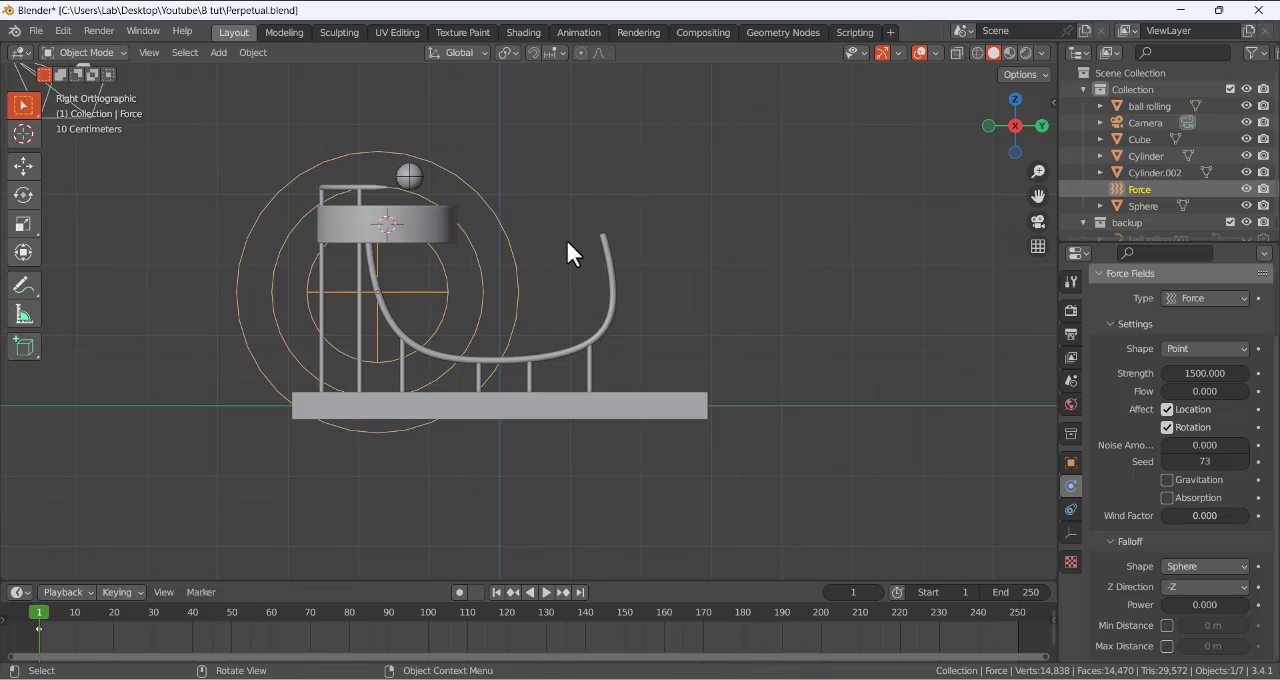
{"action": "key", "text": "s"}
{"action": "left_click", "coordinate": [502, 258]}
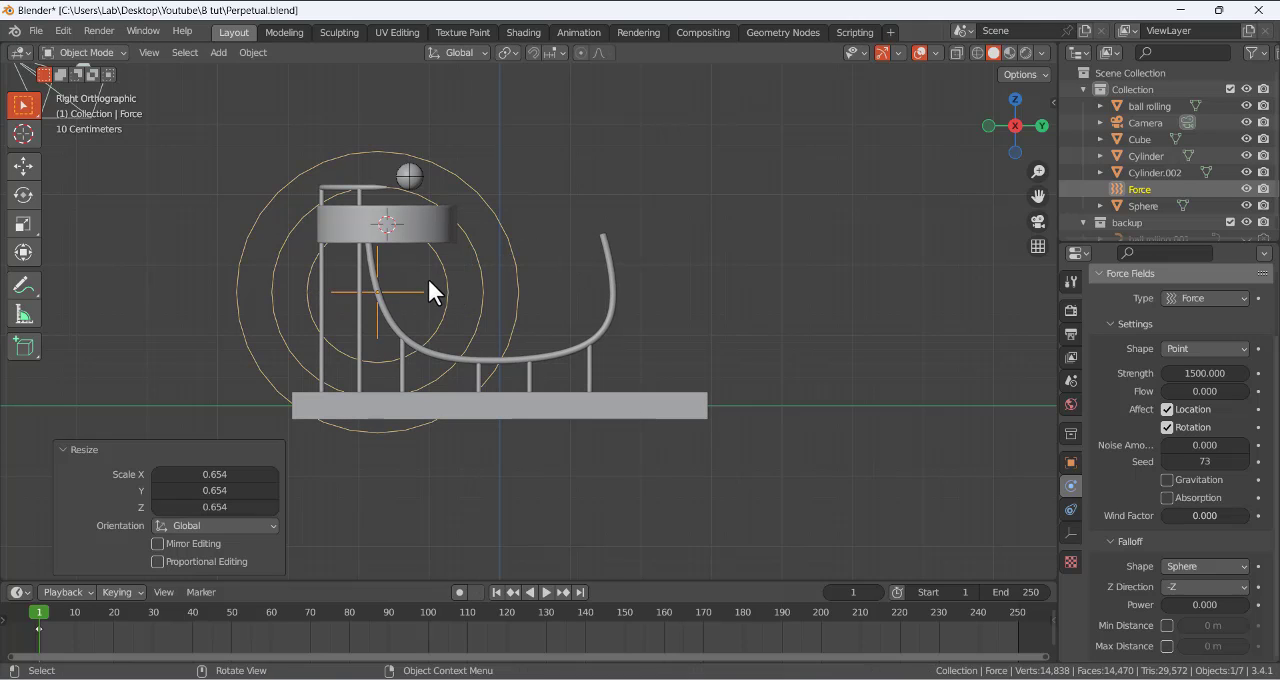
{"action": "key", "text": "g"}
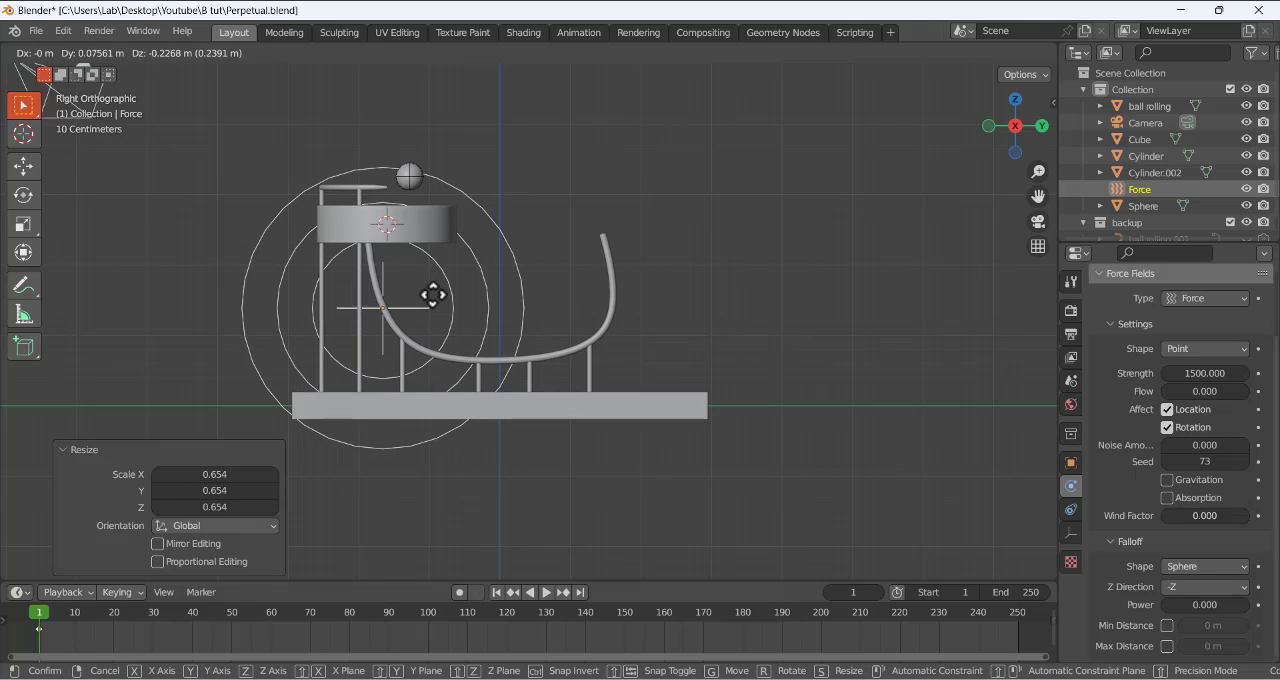
{"action": "left_click", "coordinate": [427, 291]}
{"action": "left_click", "coordinate": [426, 299]}
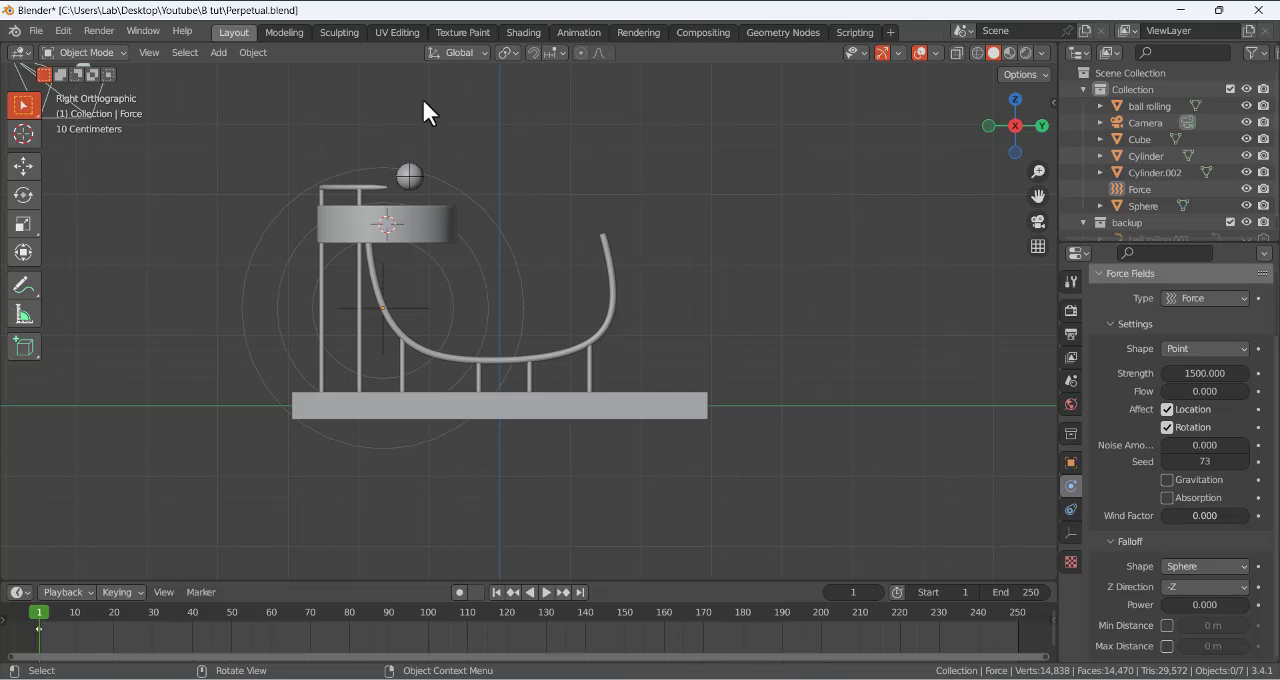
- Play the simulation to frame 101, set the force field's strength to 2500, and replay from frame 1 before rewinding
{"action": "left_click", "coordinate": [543, 591]}
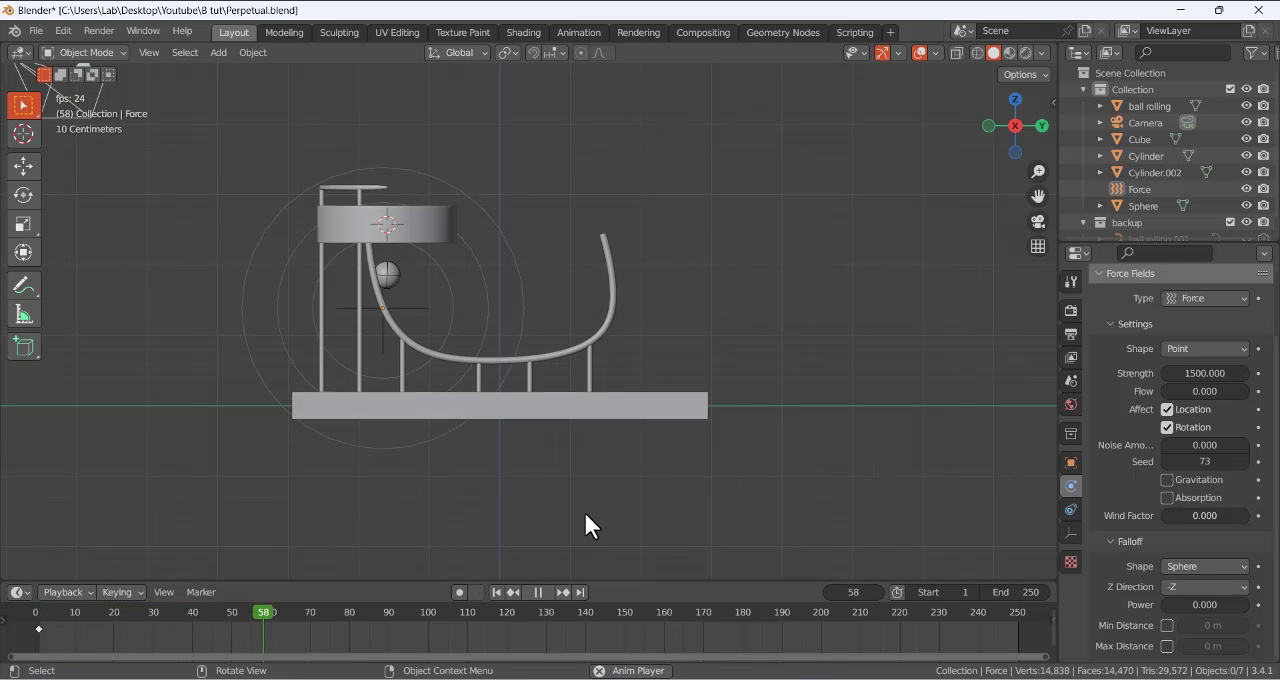
{"action": "left_click", "coordinate": [538, 592]}
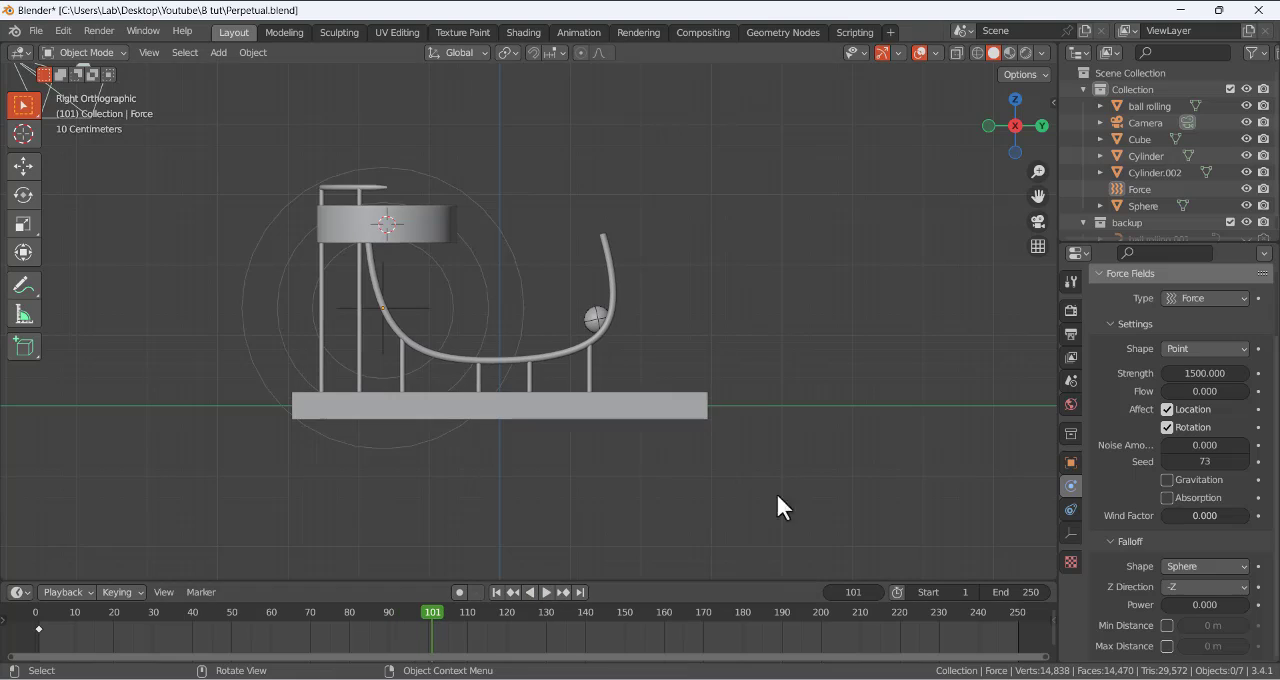
{"action": "left_click", "coordinate": [1205, 373]}
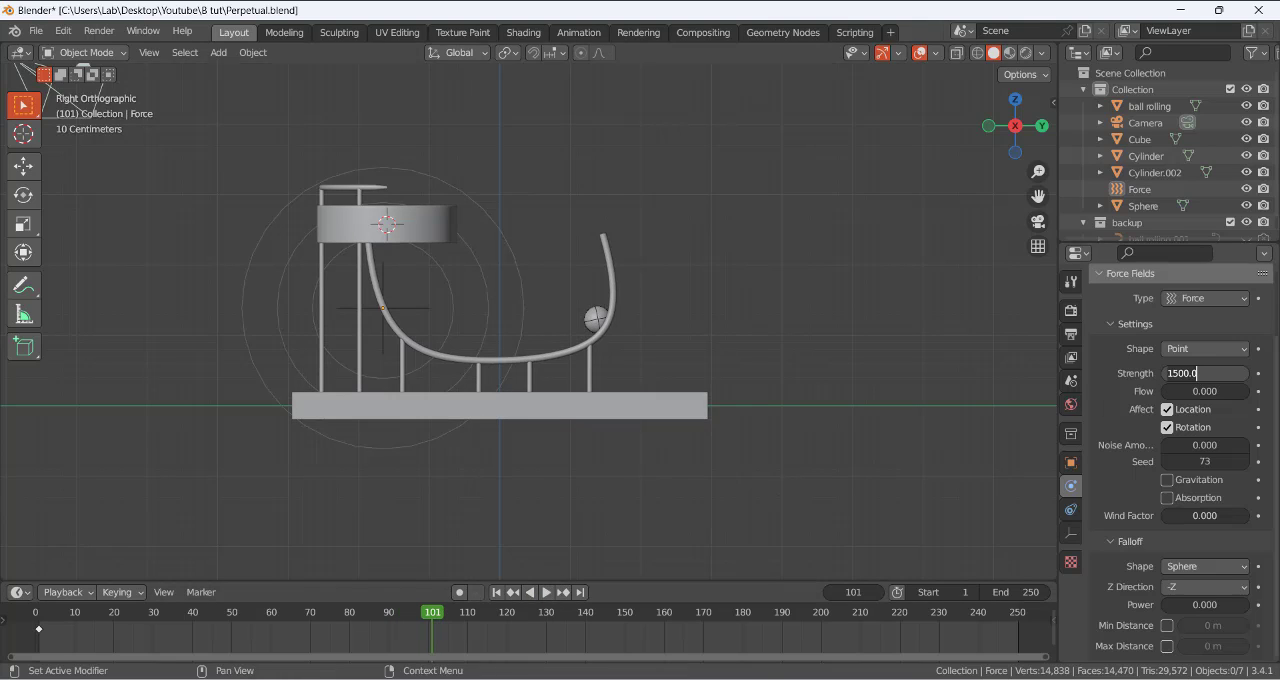
{"action": "type", "text": "25"}
{"action": "key", "text": "Return"}
{"action": "left_click", "coordinate": [497, 592]}
{"action": "left_click", "coordinate": [546, 592]}
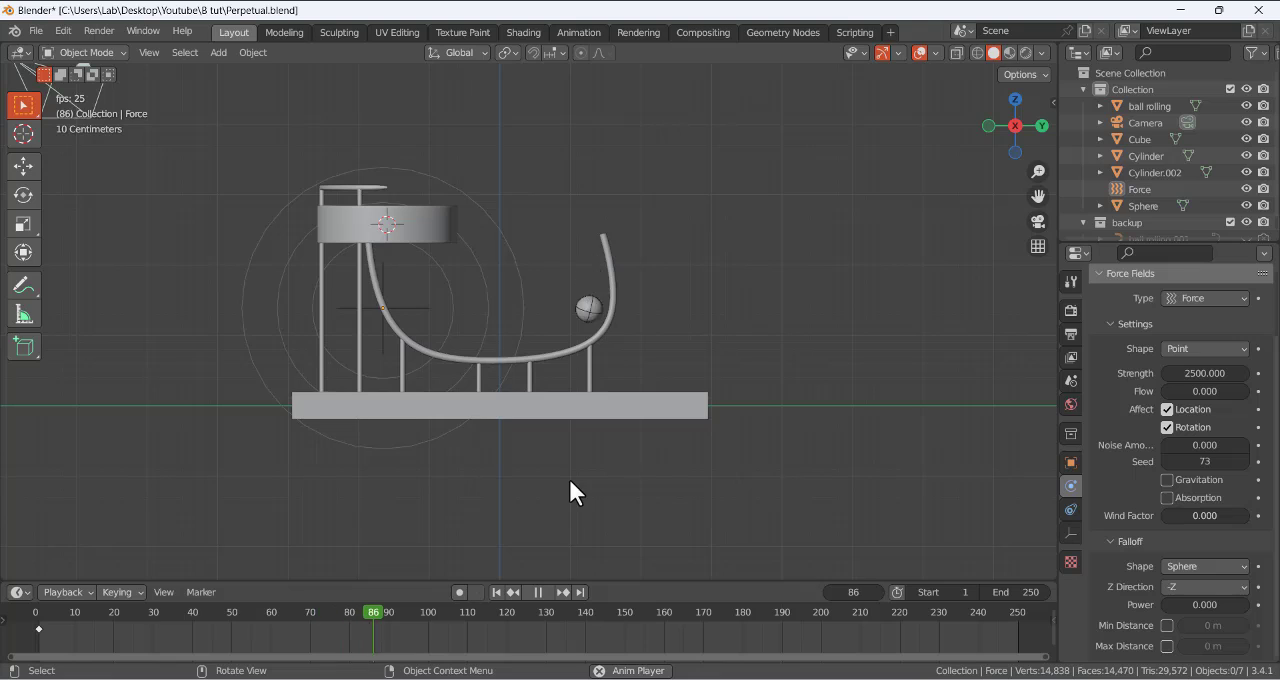
{"action": "left_click", "coordinate": [537, 592]}
{"action": "left_click", "coordinate": [497, 592]}
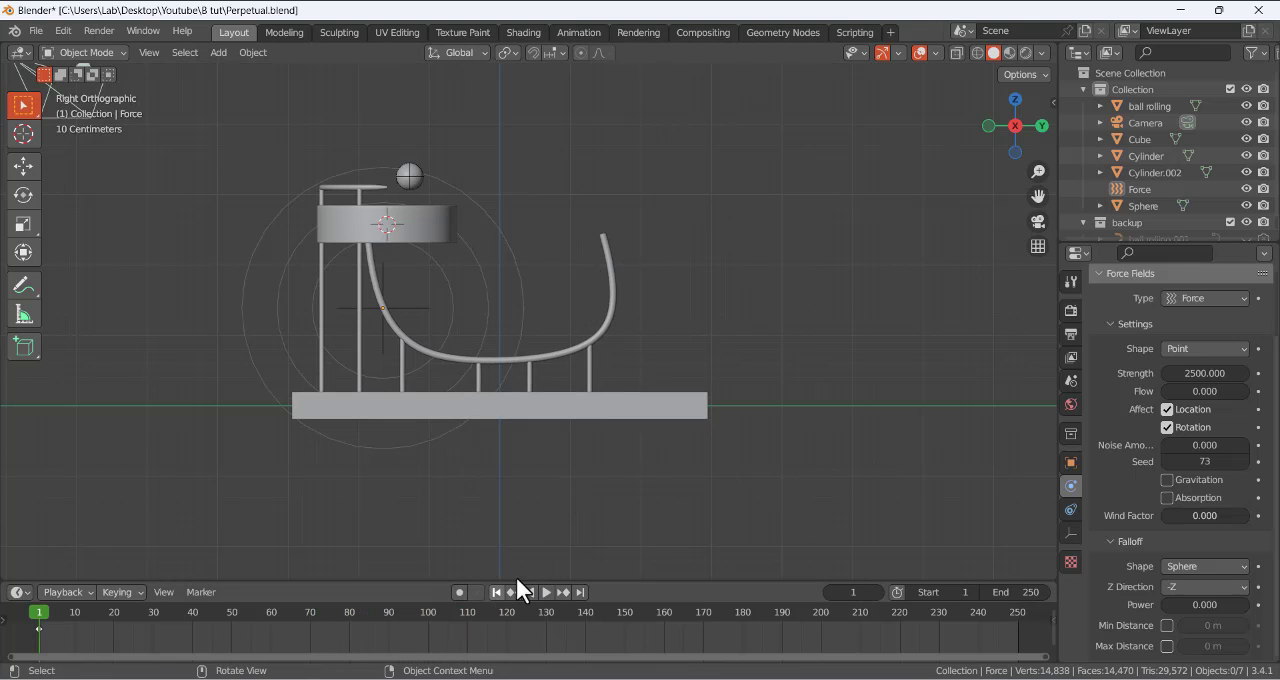
- Set the force field's strength to 3500 and its seed to 25, and play the simulation from frame 1 to frame 123
{"action": "left_click", "coordinate": [1183, 378]}
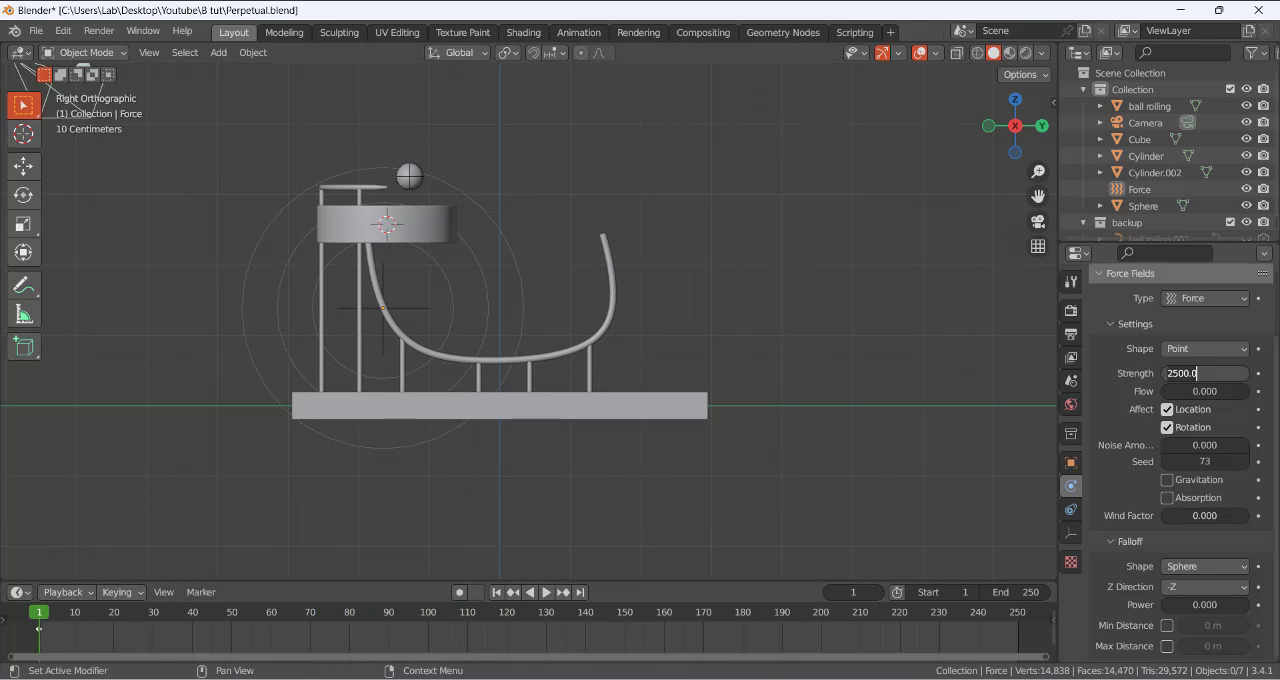
{"action": "type", "text": "35"}
{"action": "key", "text": "Return"}
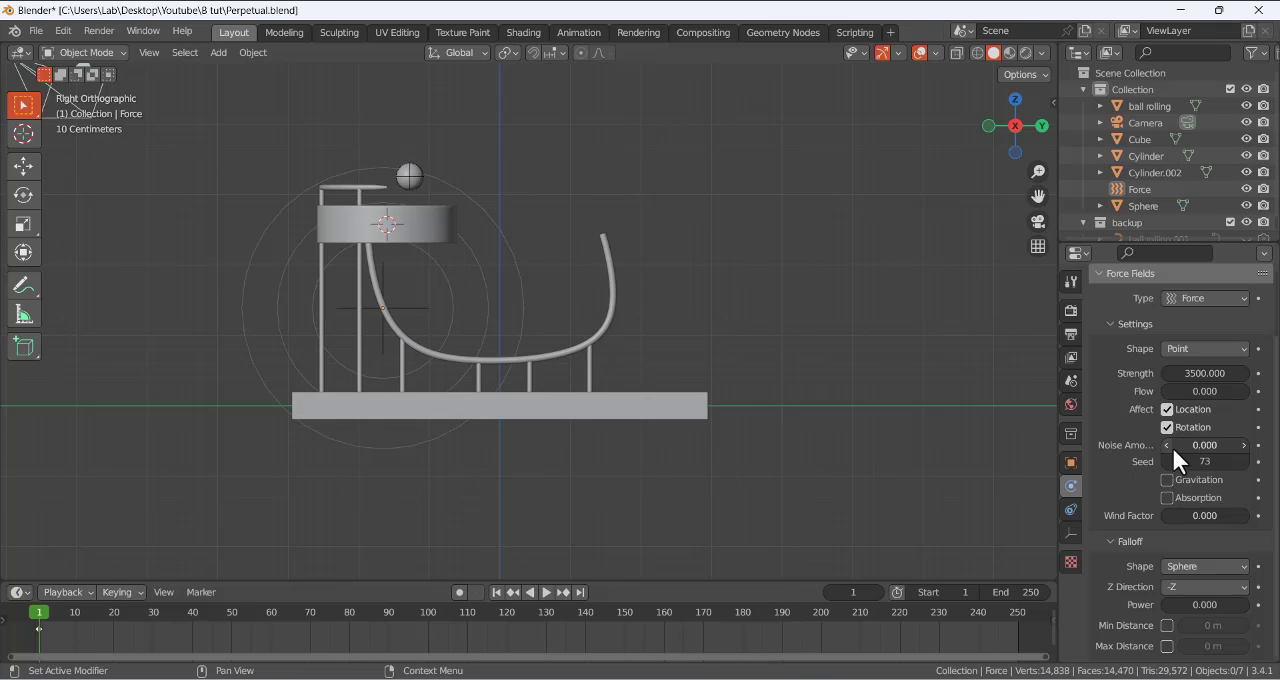
{"action": "left_click", "coordinate": [1183, 462]}
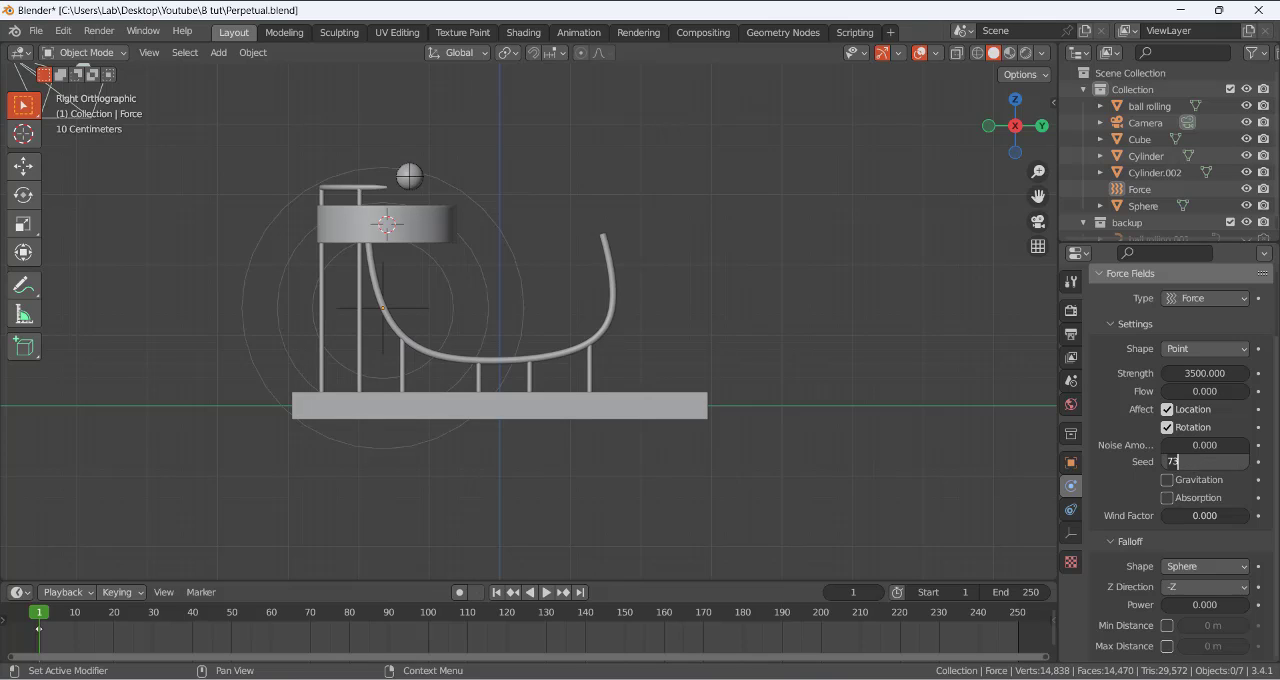
{"action": "type", "text": "25"}
{"action": "key", "text": "Return"}
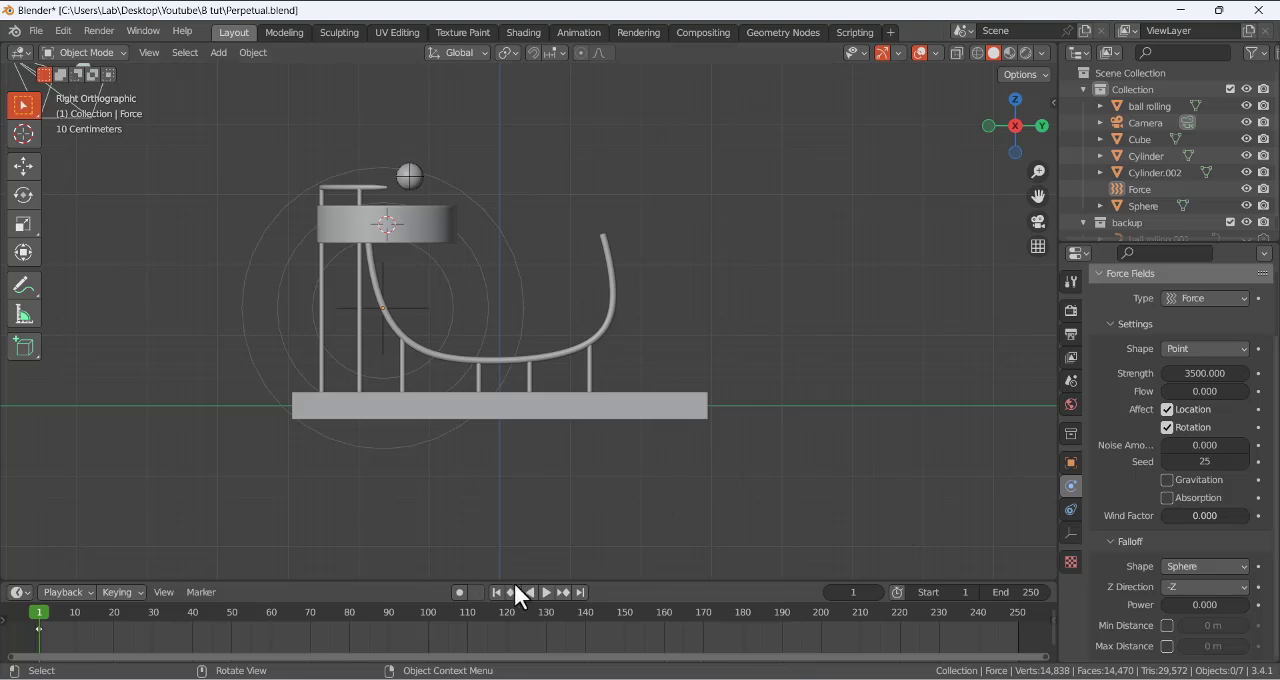
{"action": "left_click", "coordinate": [546, 592]}
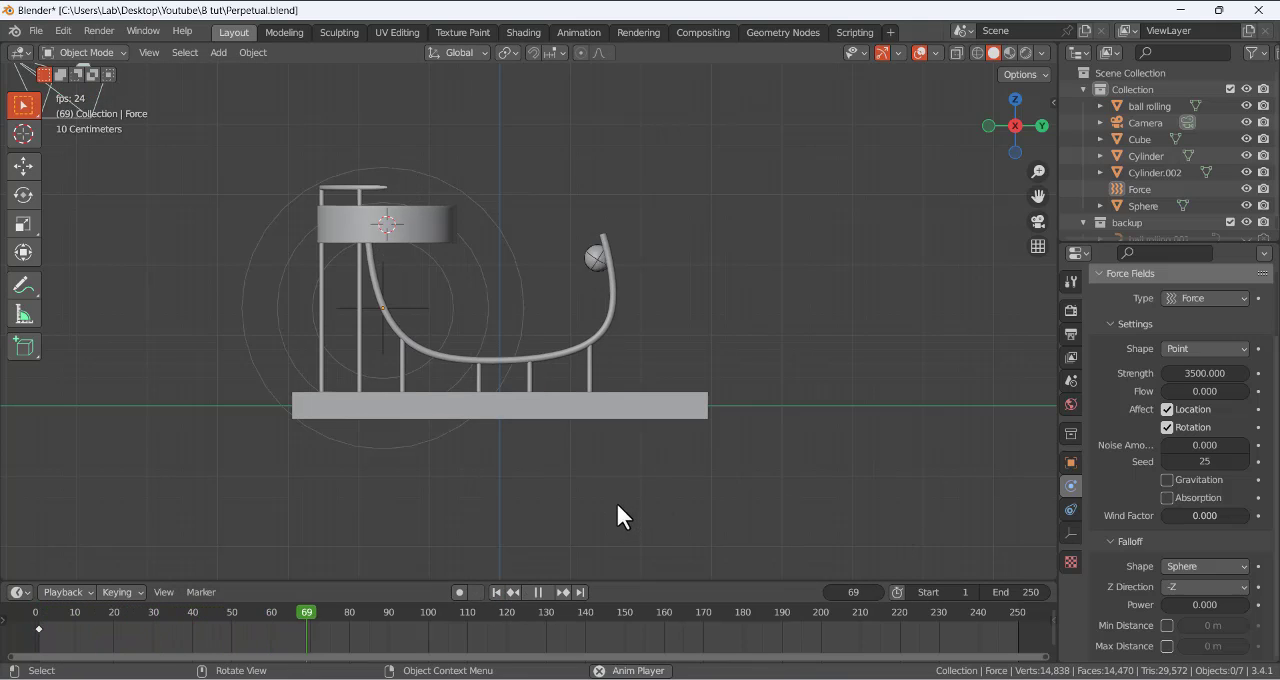
{"action": "left_click", "coordinate": [538, 592]}
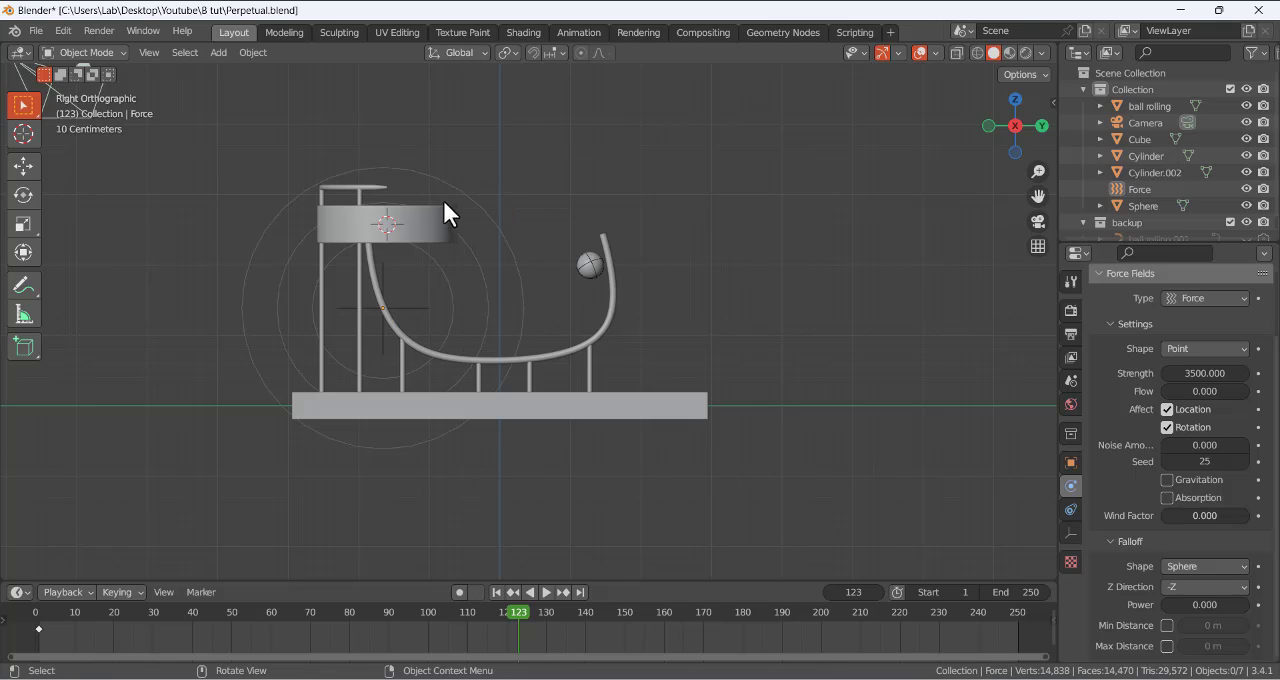
- Set the force field's strength to 4000, play the simulation from frame 1 to frame 137, and return to frame 1
{"action": "left_click", "coordinate": [1204, 373]}
{"action": "type", "text": "4"}
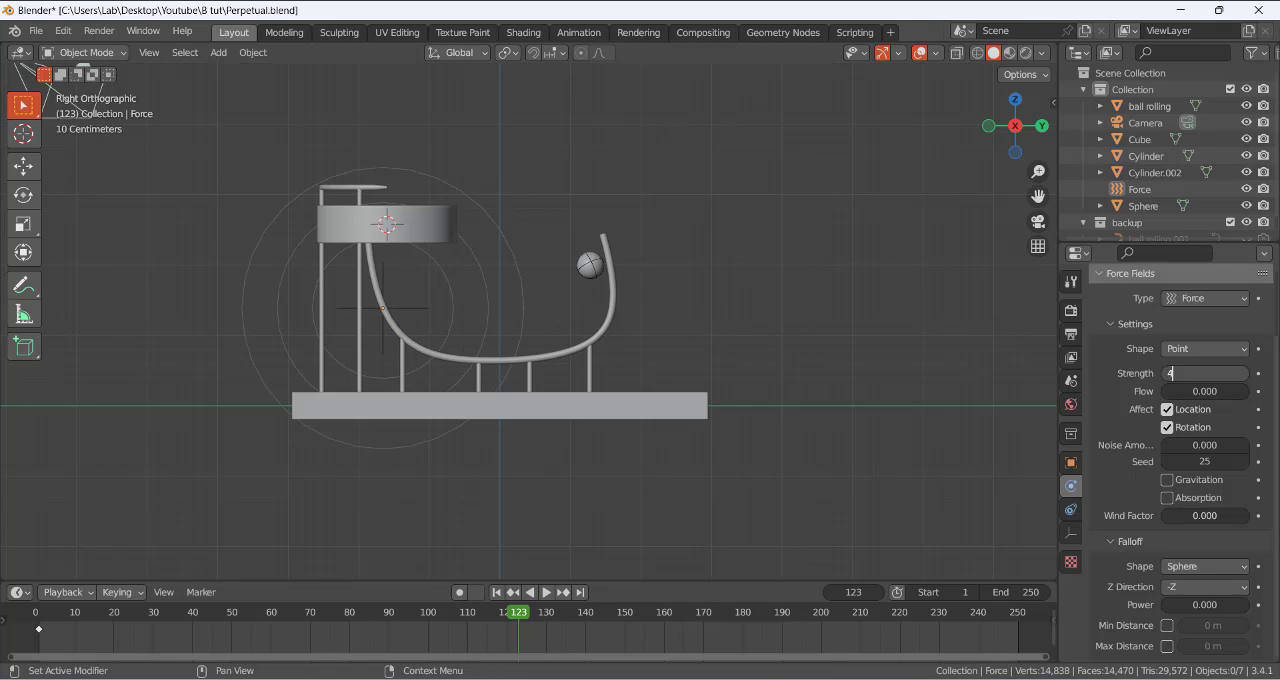
{"action": "key", "text": "Return"}
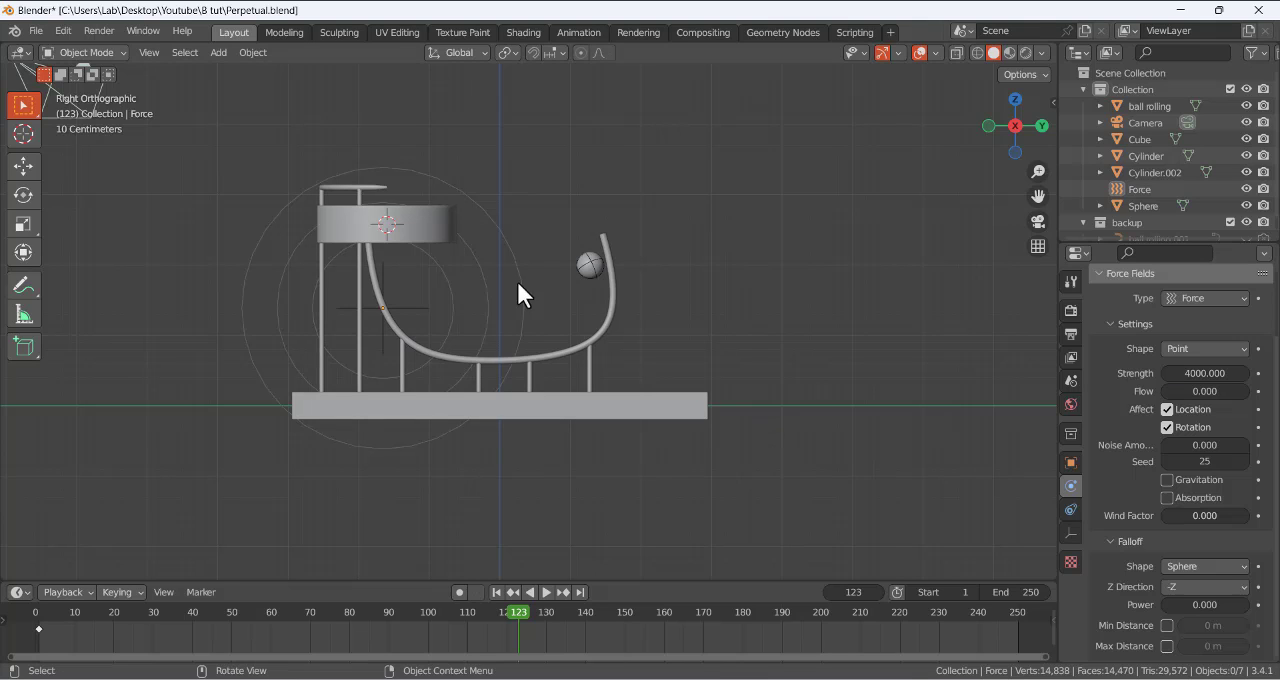
{"action": "left_click", "coordinate": [497, 592]}
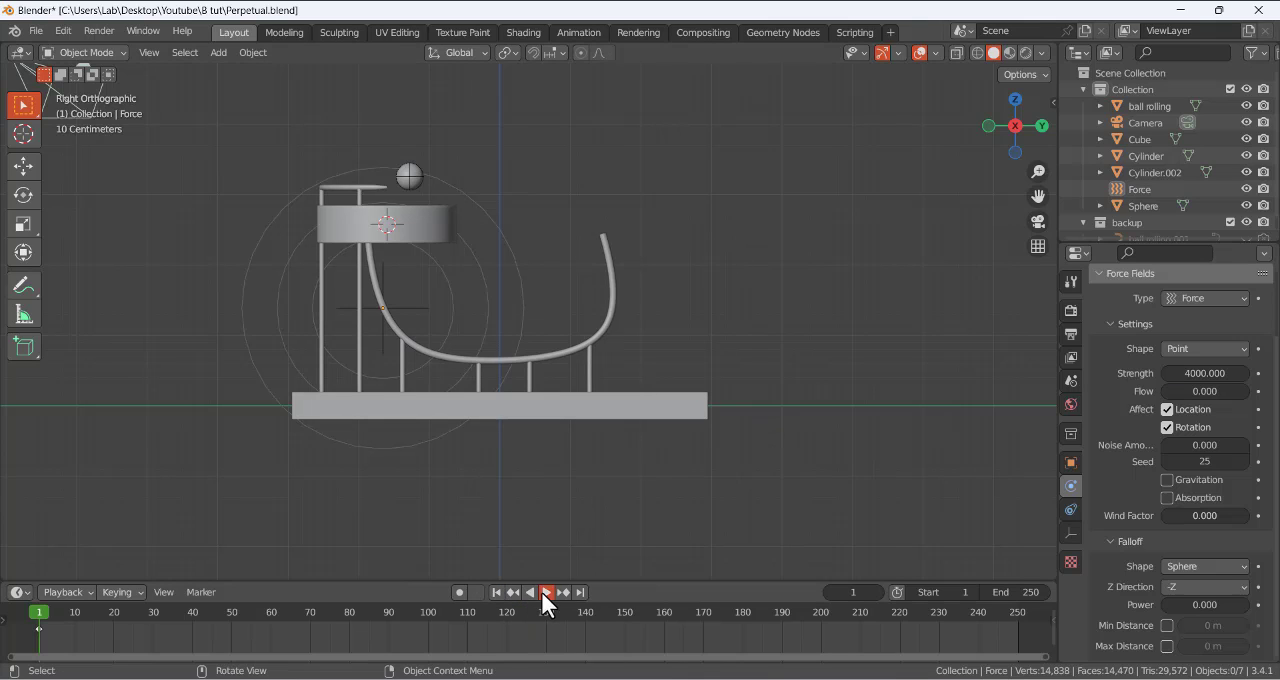
{"action": "left_click", "coordinate": [544, 592]}
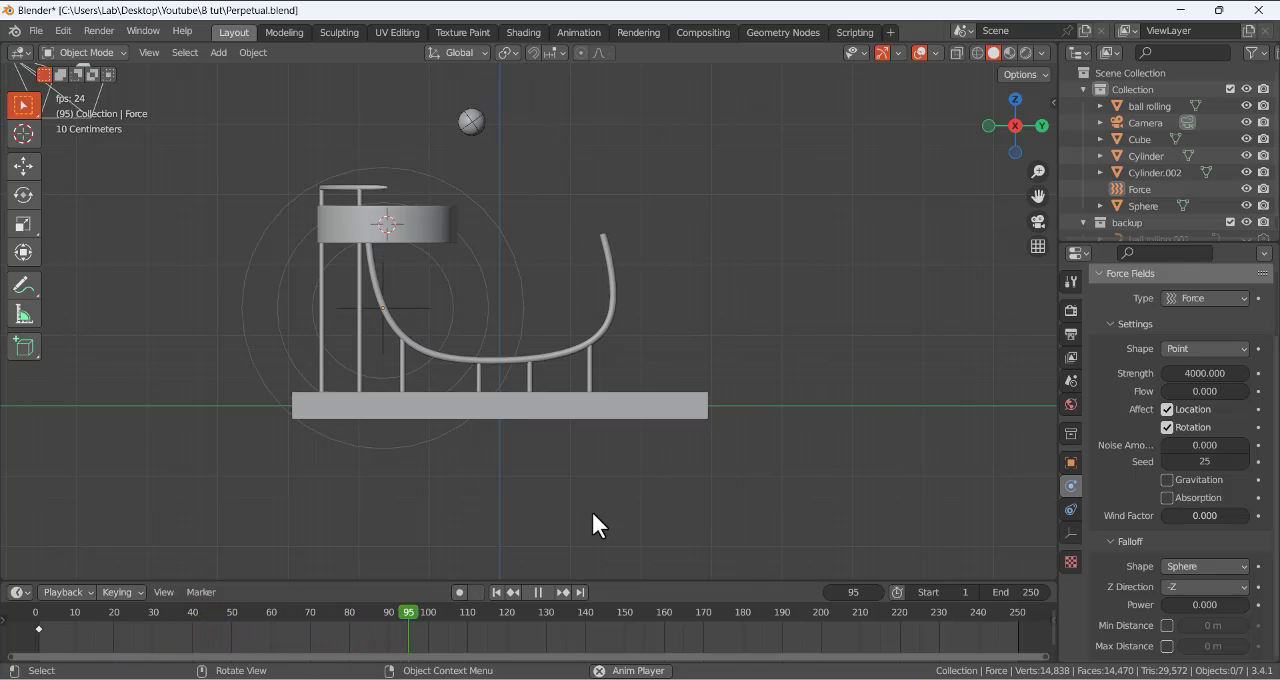
{"action": "left_click", "coordinate": [538, 592]}
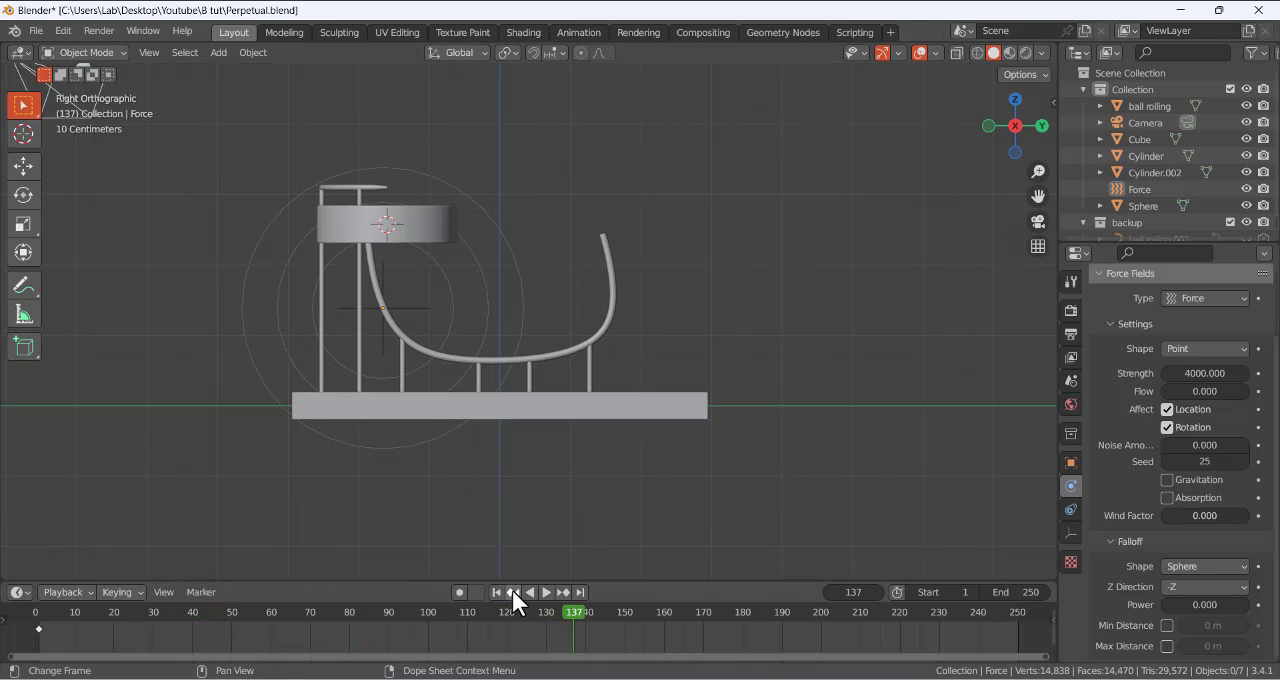
{"action": "left_click", "coordinate": [497, 592]}
- Set the force field's strength to 4500 and play the simulation from frame 1 to frame 120
{"action": "left_click", "coordinate": [1217, 370]}
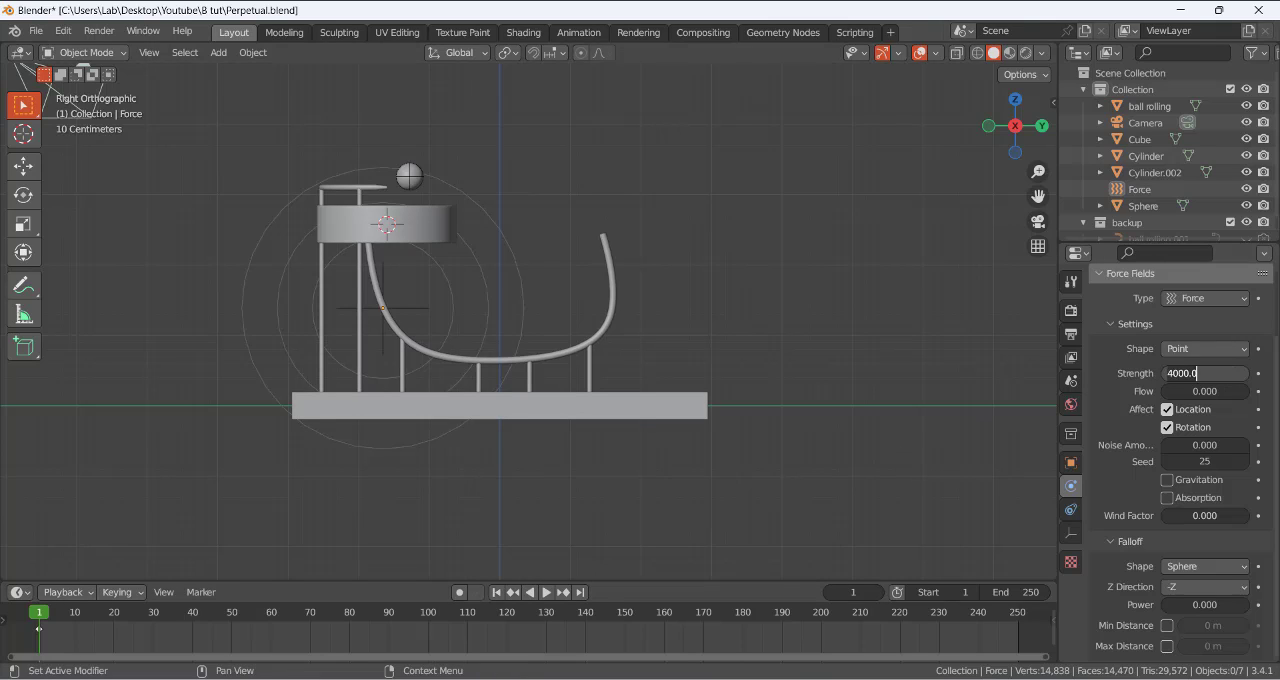
{"action": "type", "text": "4500"}
{"action": "key", "text": "Return"}
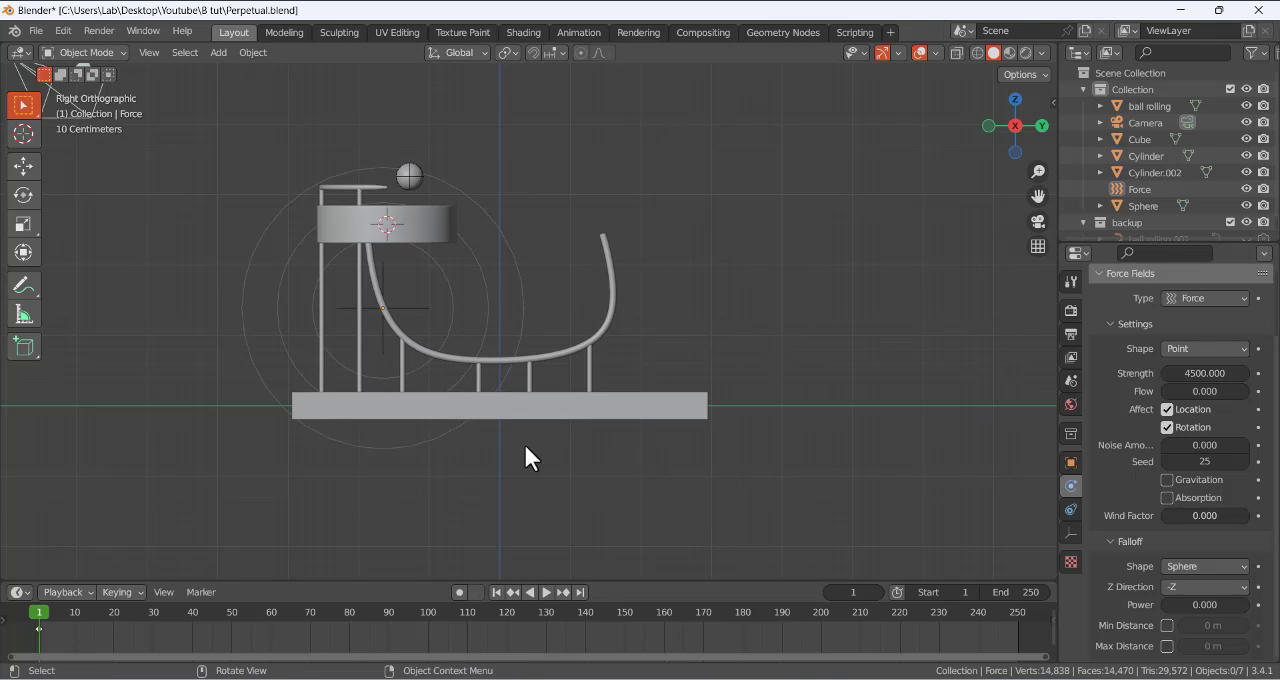
{"action": "left_click", "coordinate": [549, 593]}
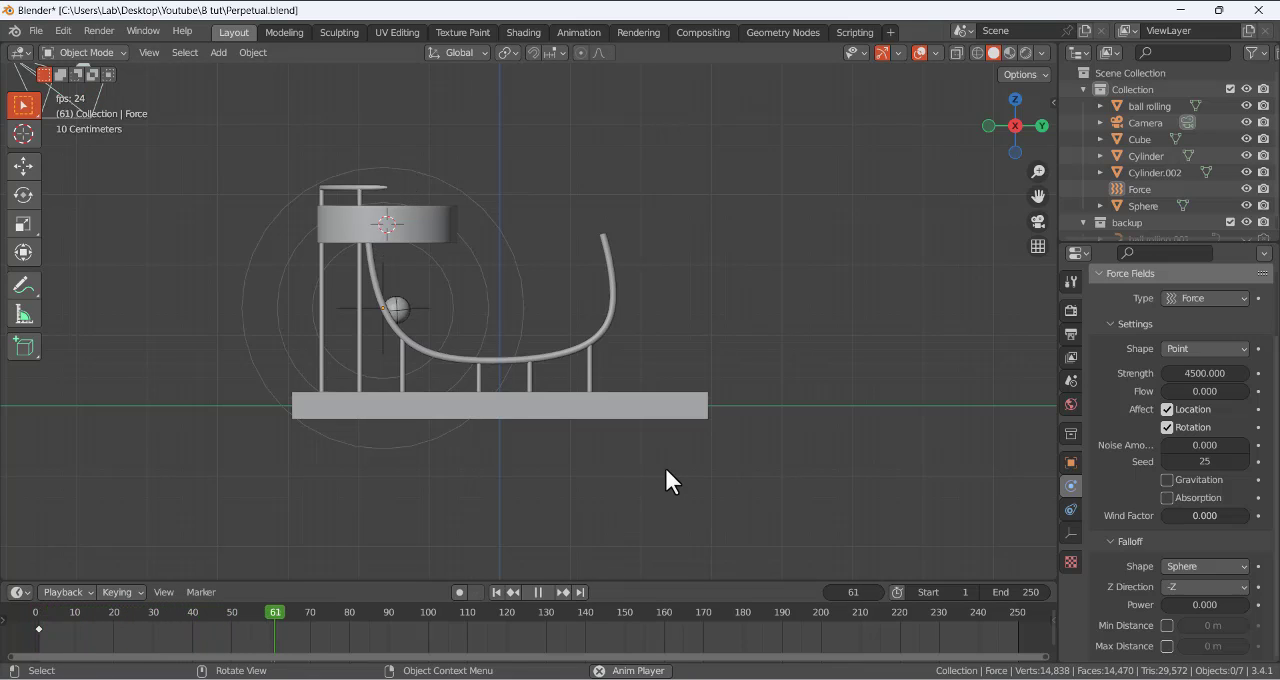
{"action": "left_click", "coordinate": [538, 592]}
{"action": "mouse_move", "coordinate": [592, 318]}
{"action": "middle_mouse_down"}
{"action": "mouse_move", "coordinate": [562, 285]}
{"action": "mouse_move", "coordinate": [584, 330]}
{"action": "mouse_move", "coordinate": [595, 311]}
{"action": "middle_mouse_up"}
- Set the force field's strength to 4200 and play the simulation from frame 1 to frame 171
{"action": "left_click", "coordinate": [1205, 373]}
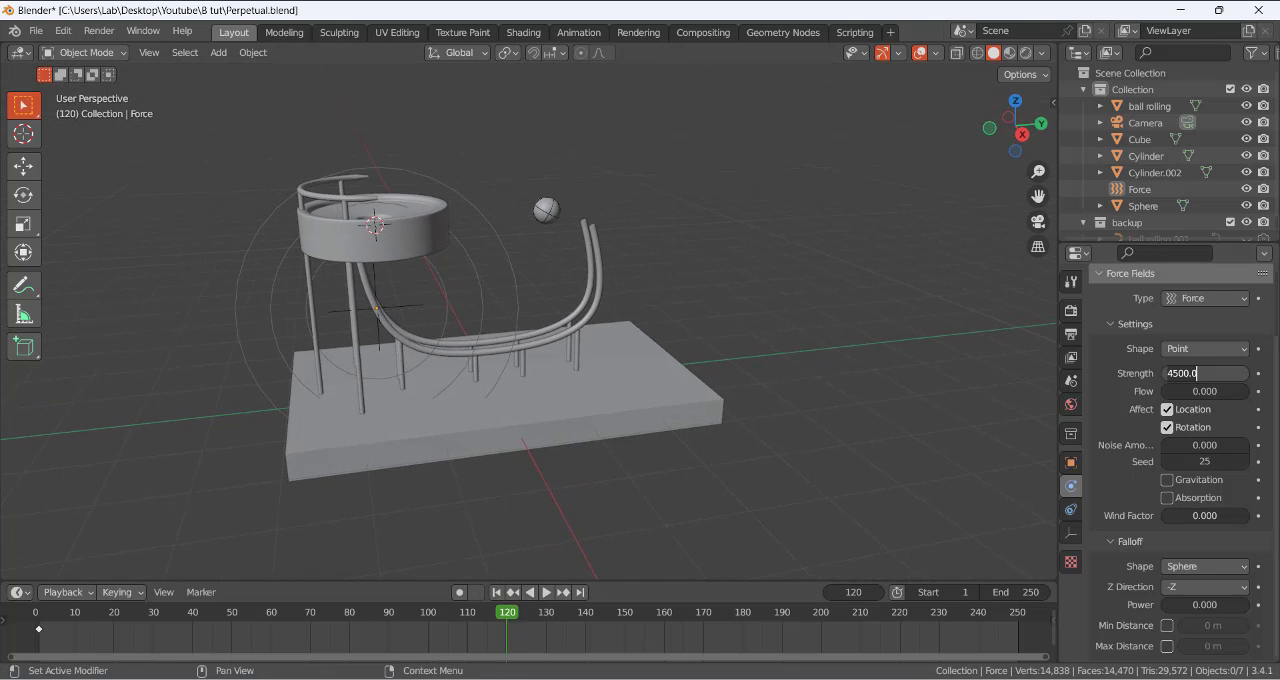
{"action": "type", "text": "4200"}
{"action": "key", "text": "Return"}
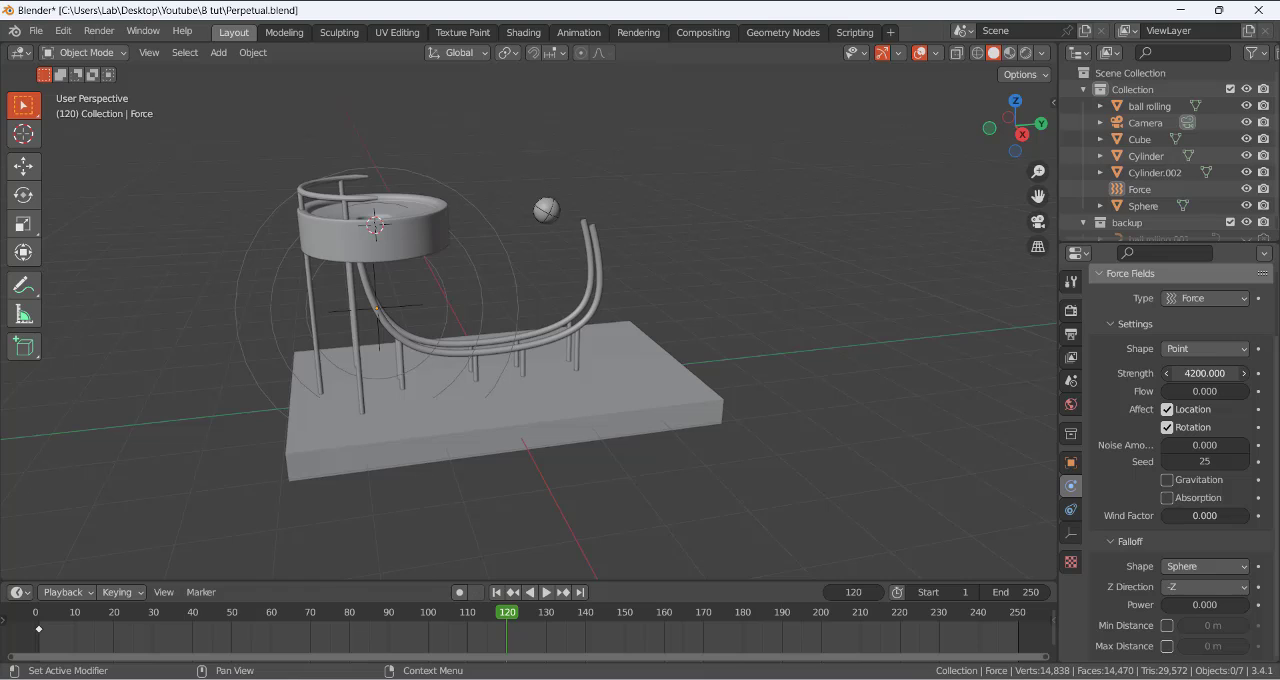
{"action": "left_click", "coordinate": [496, 592]}
{"action": "left_click", "coordinate": [545, 592]}
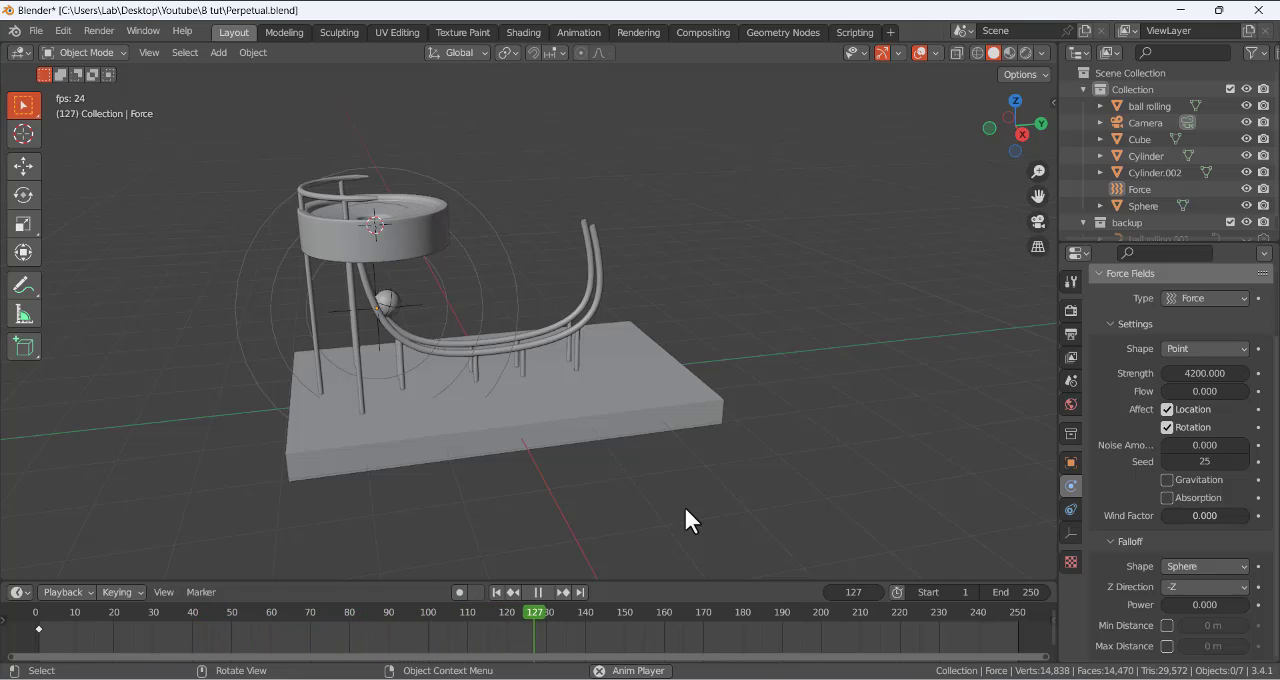
{"action": "left_click", "coordinate": [543, 594]}
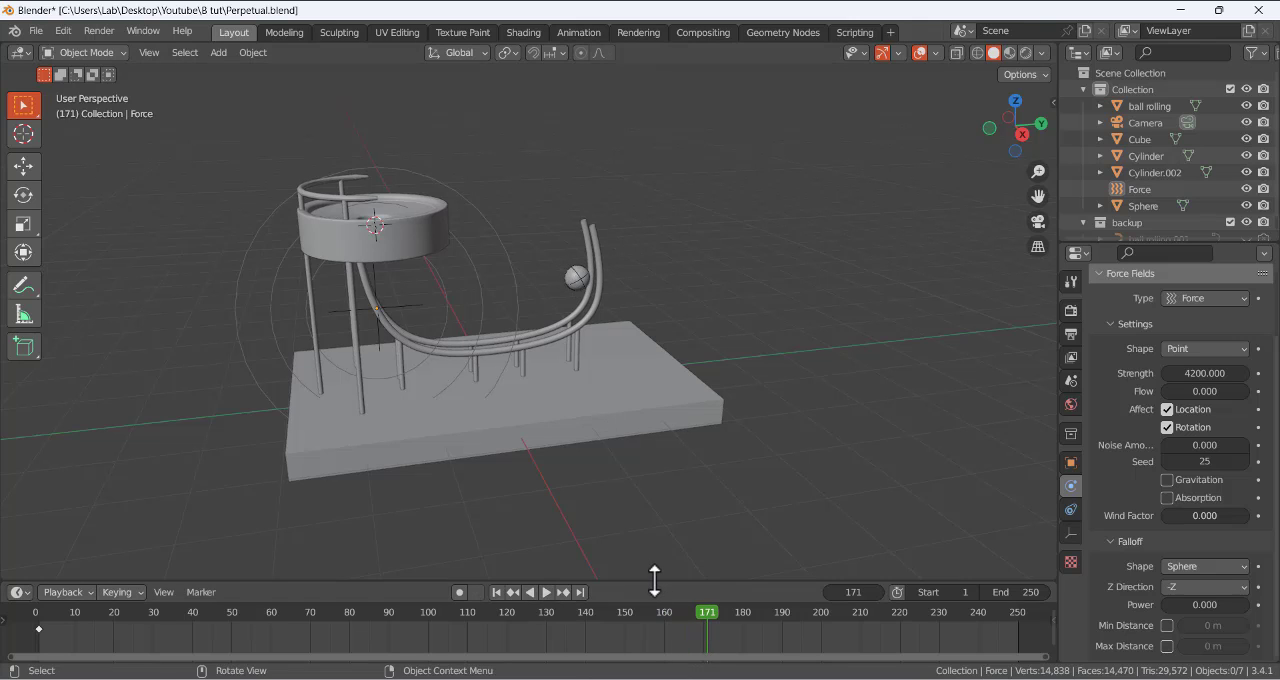
- Enlarge the timeline area, replay the simulation from frame 1 past frame 129, and return to frame 1
{"action": "left_click_drag", "start_coordinate": [655, 580], "coordinate": [626, 552]}
{"action": "left_click", "coordinate": [496, 552]}
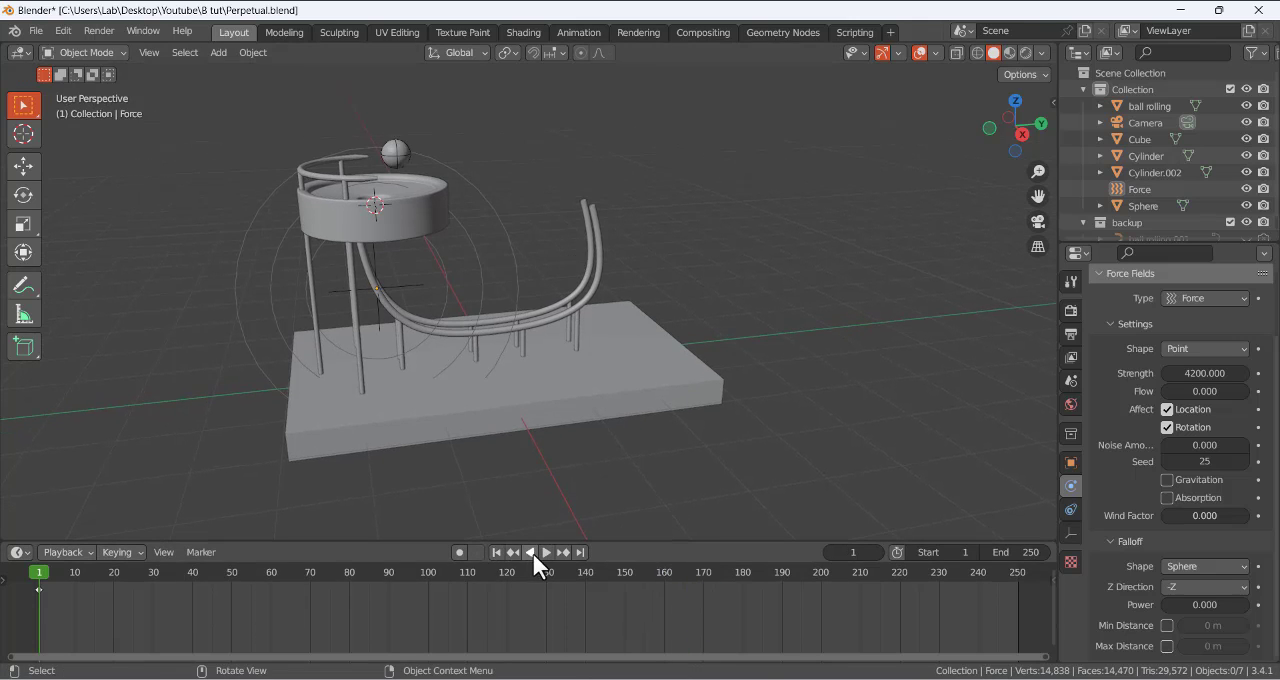
{"action": "left_click", "coordinate": [542, 552]}
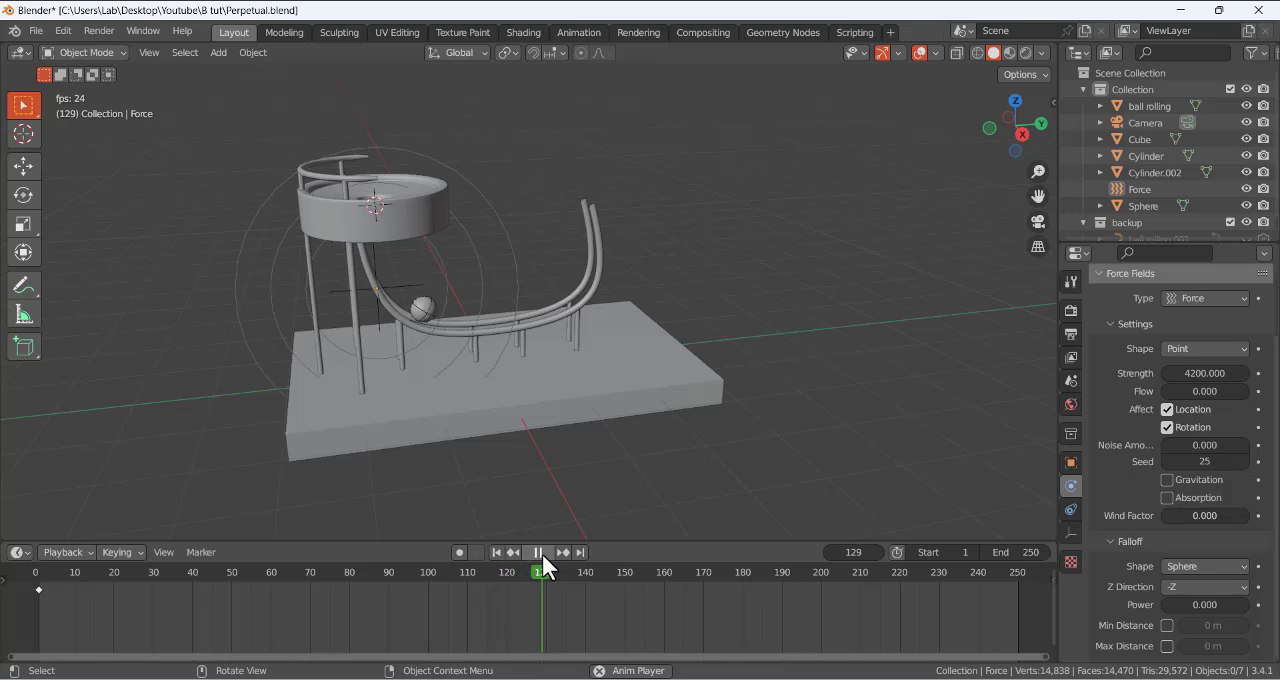
{"action": "left_click", "coordinate": [542, 553]}
{"action": "left_click", "coordinate": [496, 552]}
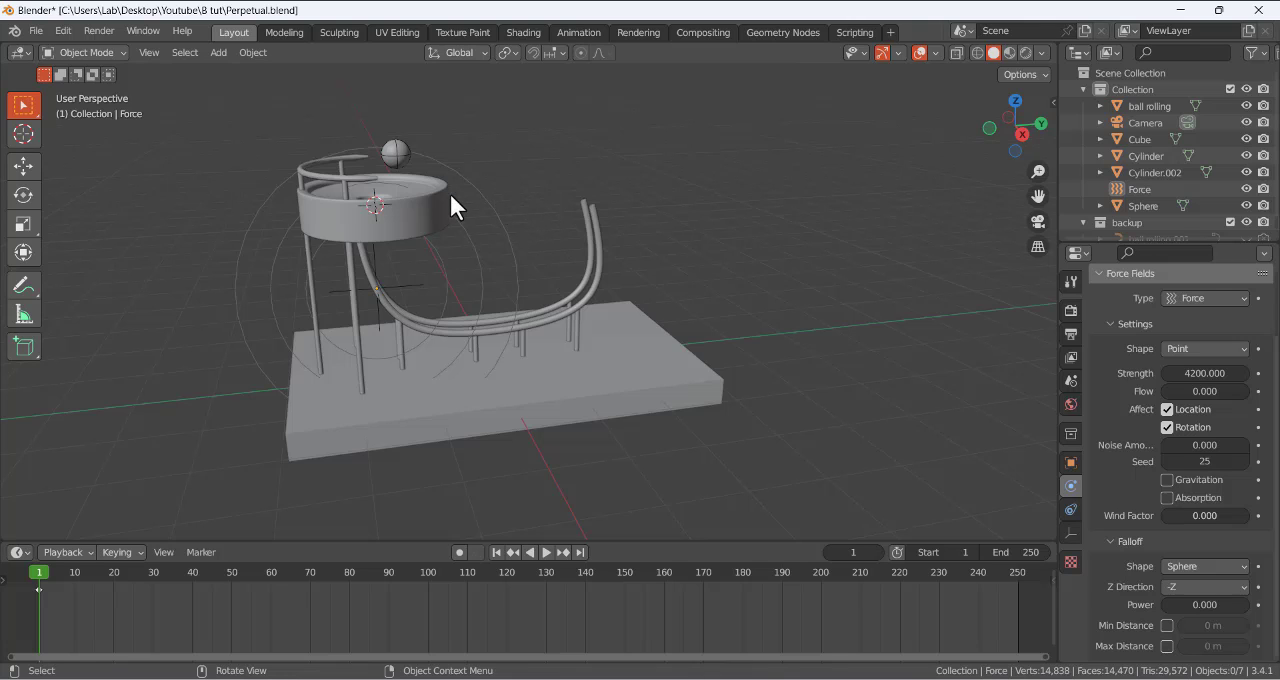
- Play the simulation from frame 1 to frame 55 and step back to frame 54 to check the ball's drop
{"action": "middle_click_drag", "start_coordinate": [487, 166], "coordinate": [454, 166]}
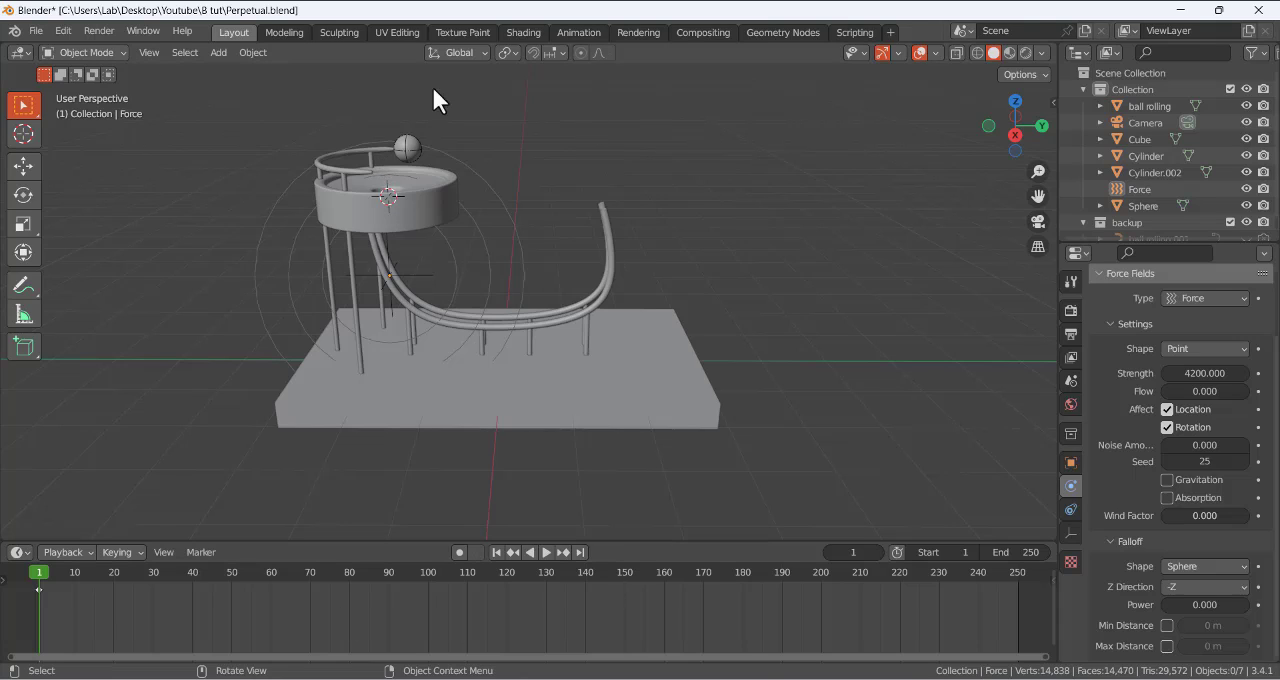
{"action": "left_click", "coordinate": [546, 552]}
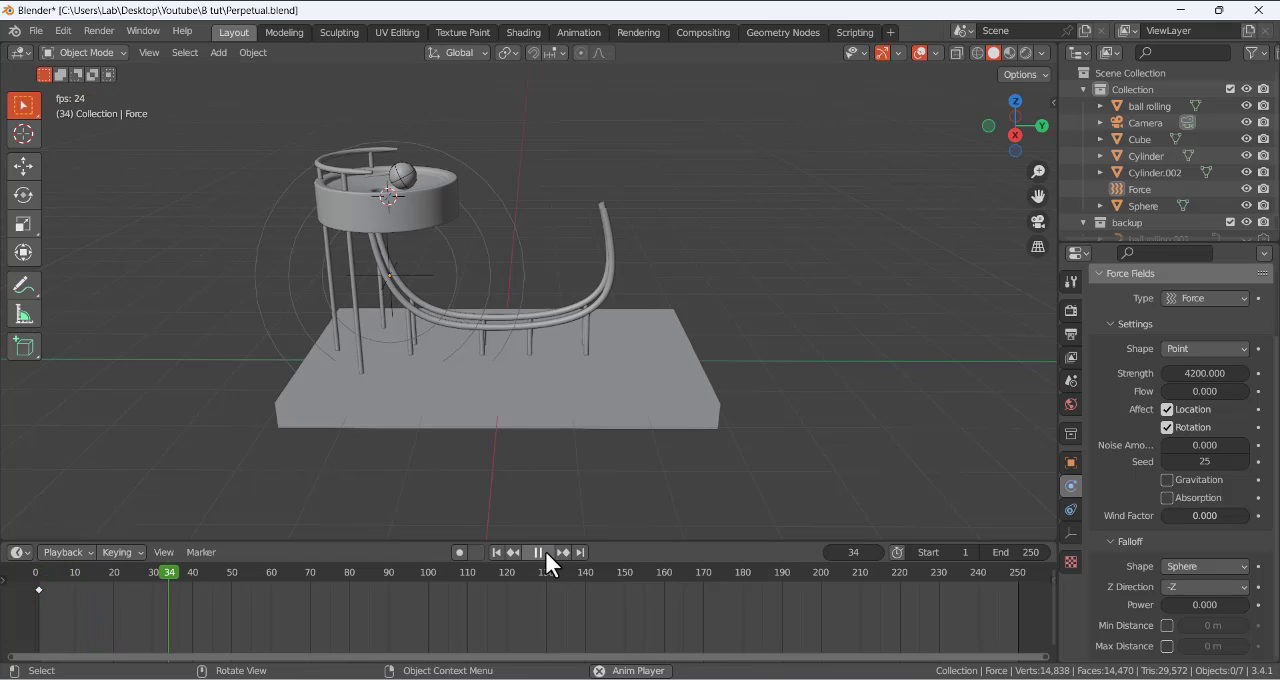
{"action": "left_click", "coordinate": [544, 550]}
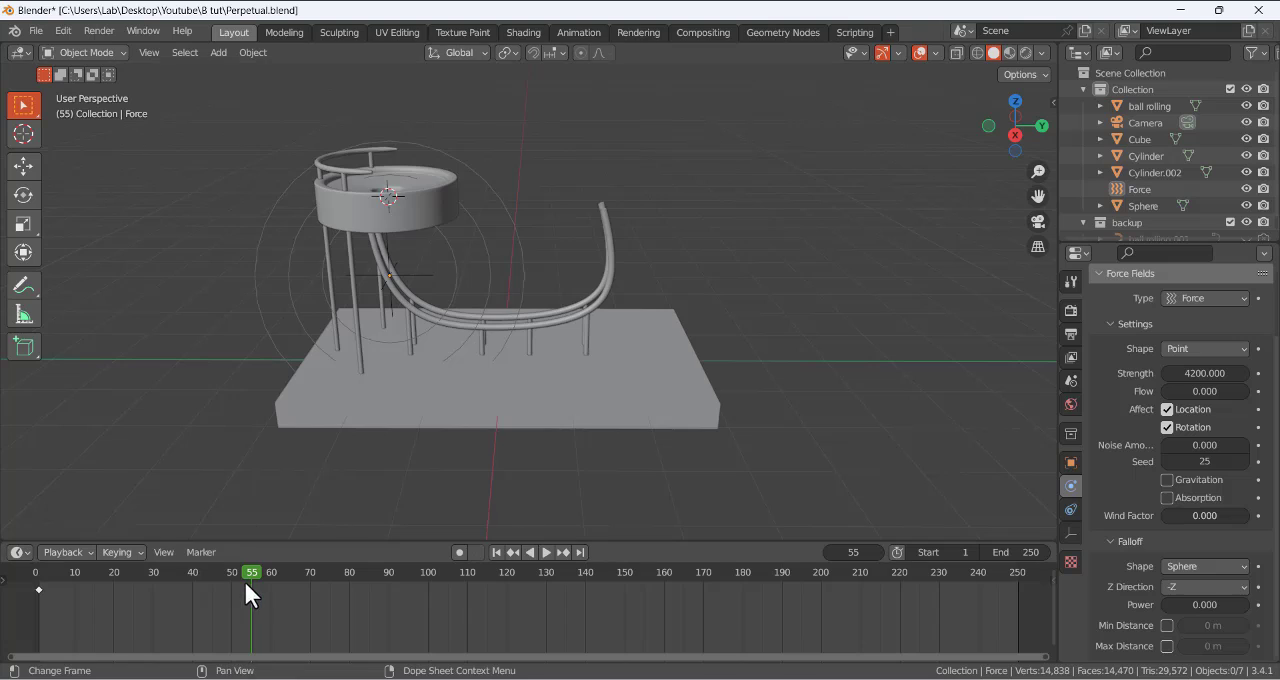
{"action": "mouse_move", "coordinate": [254, 577]}
{"action": "left_mouse_down"}
{"action": "mouse_move", "coordinate": [230, 577]}
{"action": "mouse_move", "coordinate": [247, 577]}
{"action": "left_mouse_up"}
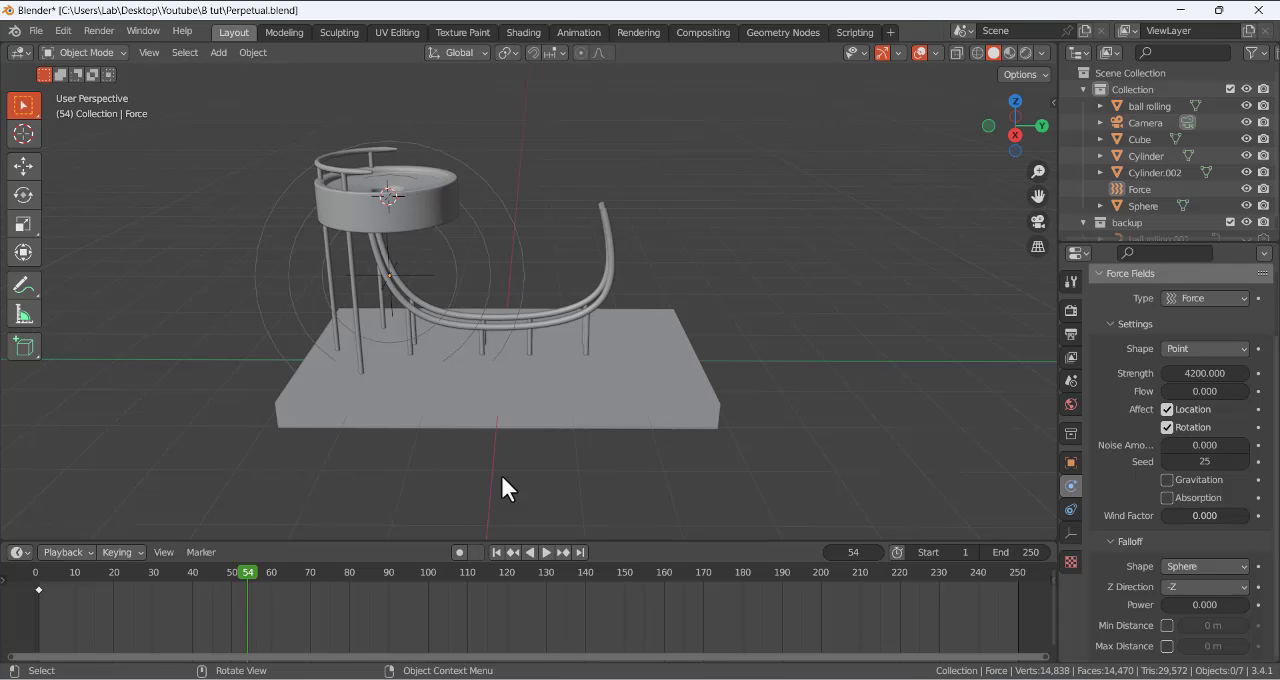
- Check the drop from the right side view, return to frame 1 and jump to frame 53 to inspect the bowl's hole
{"action": "key", "text": "KP_3"}
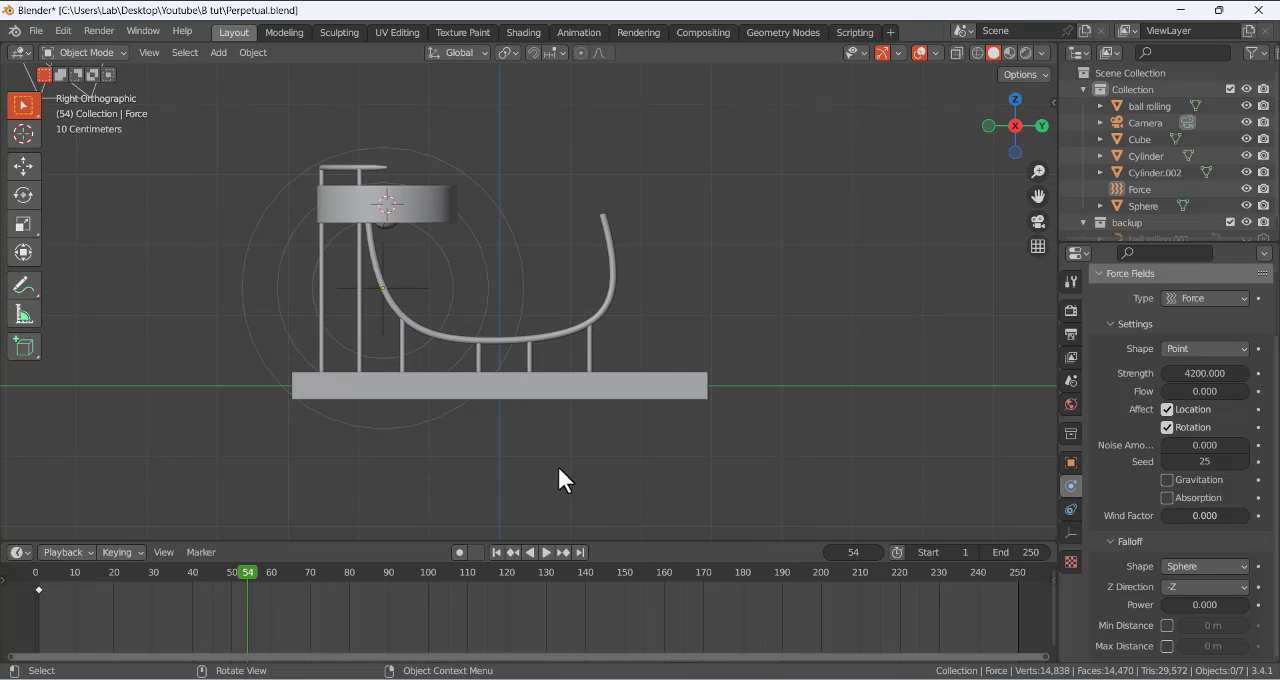
{"action": "left_click", "coordinate": [498, 551]}
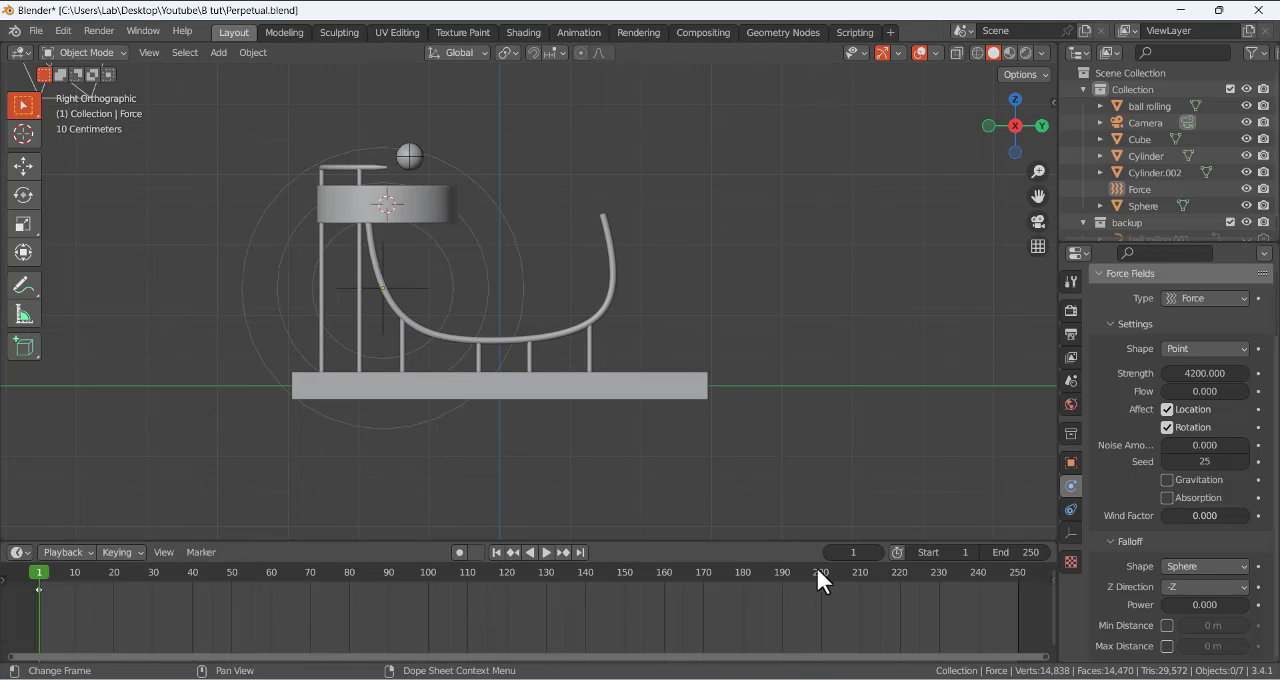
{"action": "left_click", "coordinate": [853, 552]}
{"action": "type", "text": "53"}
{"action": "key", "text": "Return"}
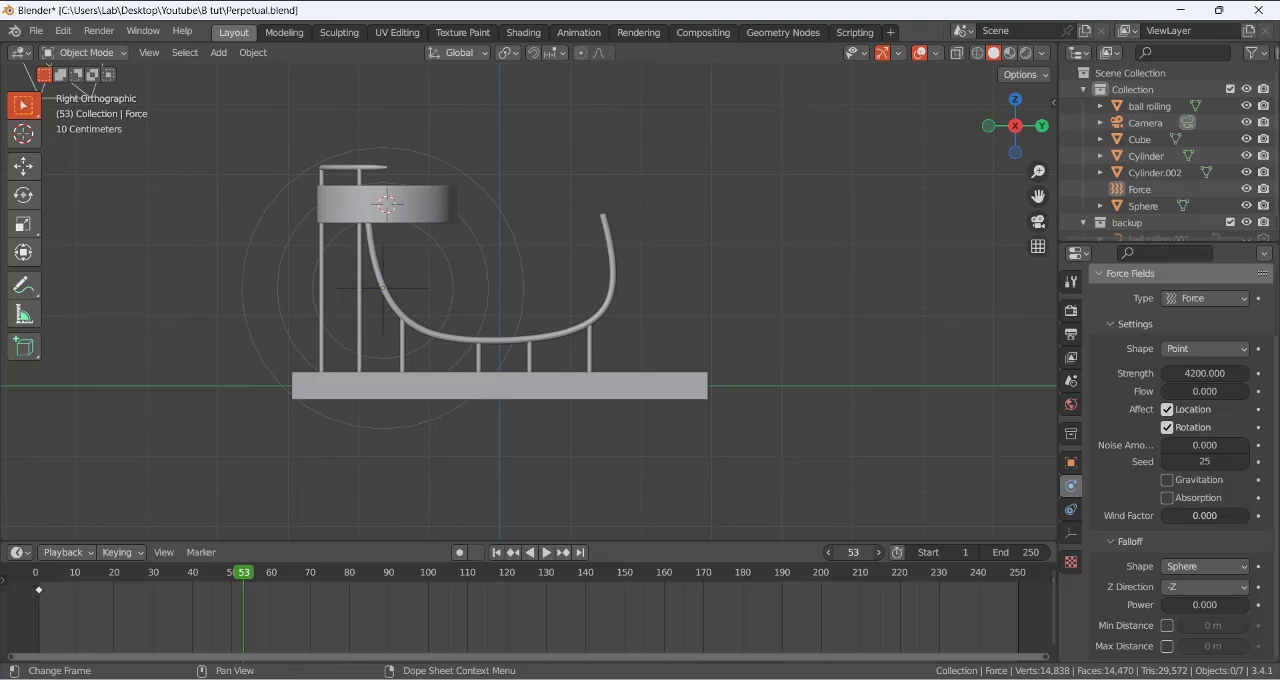
{"action": "middle_click_drag", "start_coordinate": [570, 410], "coordinate": [470, 235]}
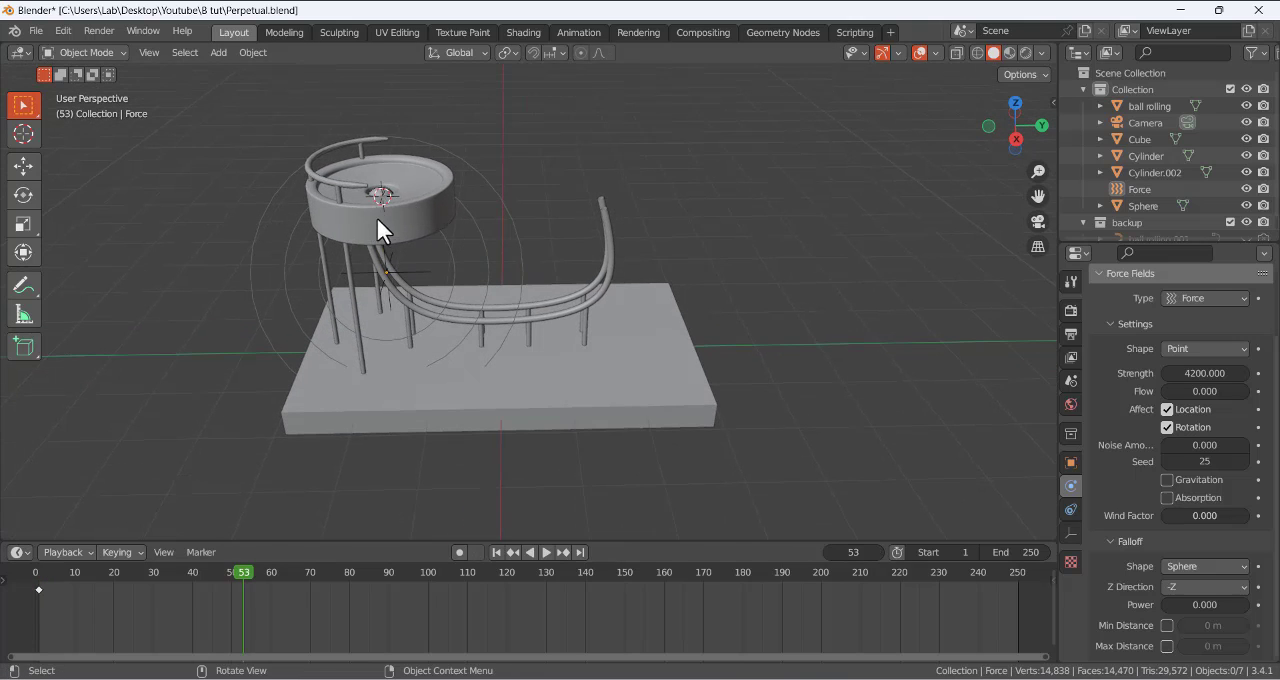
{"action": "middle_click_drag", "start_coordinate": [368, 199], "coordinate": [377, 193]}
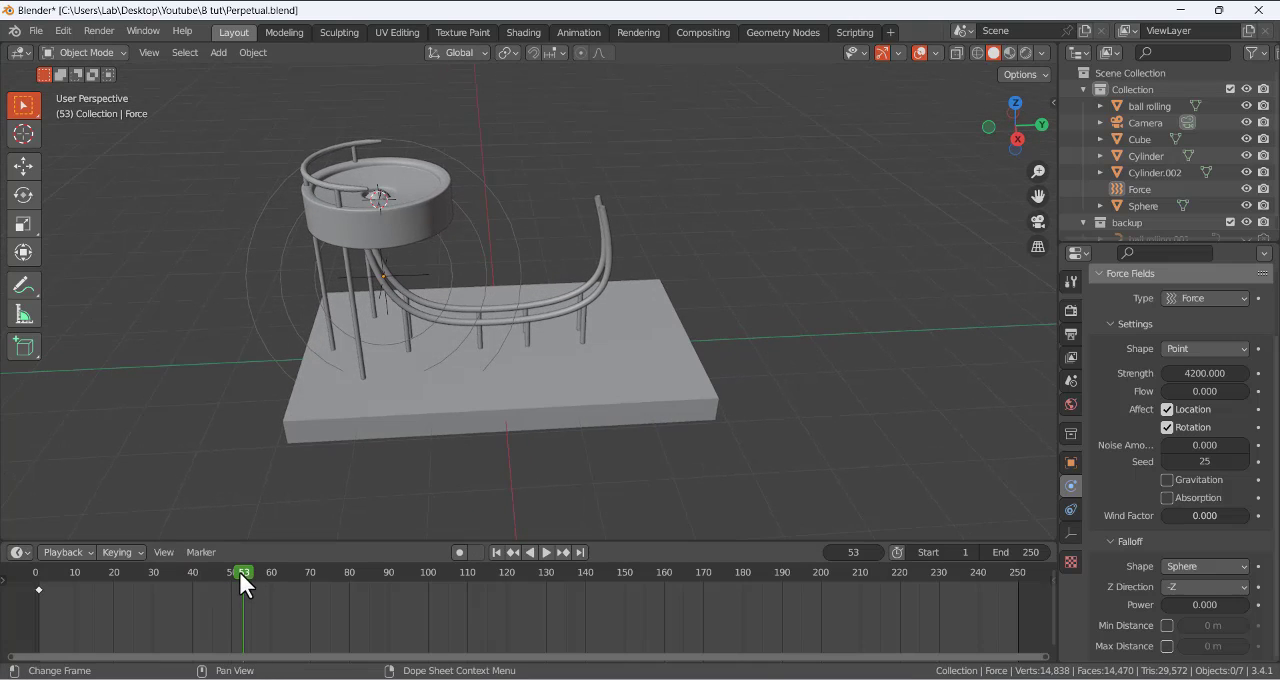
- Play on from frame 53 and scrub to frame 120 to find where the ball's loop ends
{"action": "key", "text": "space"}
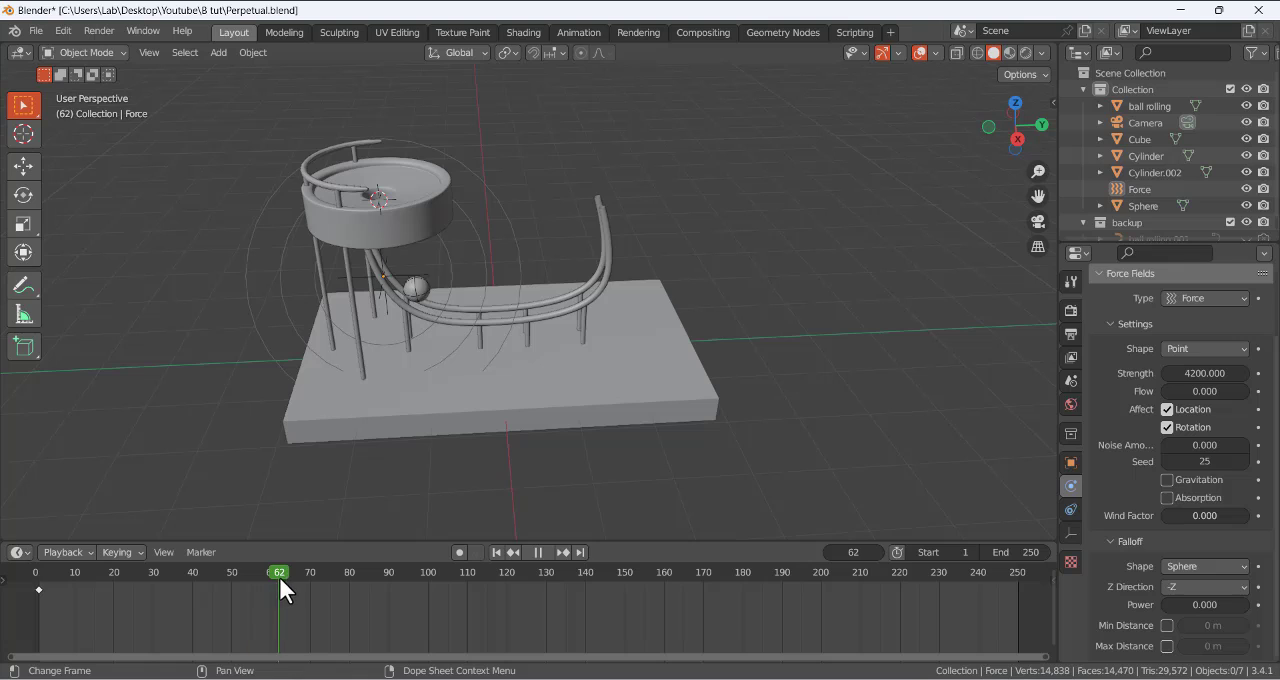
{"action": "left_click_drag", "start_coordinate": [304, 576], "coordinate": [505, 595]}
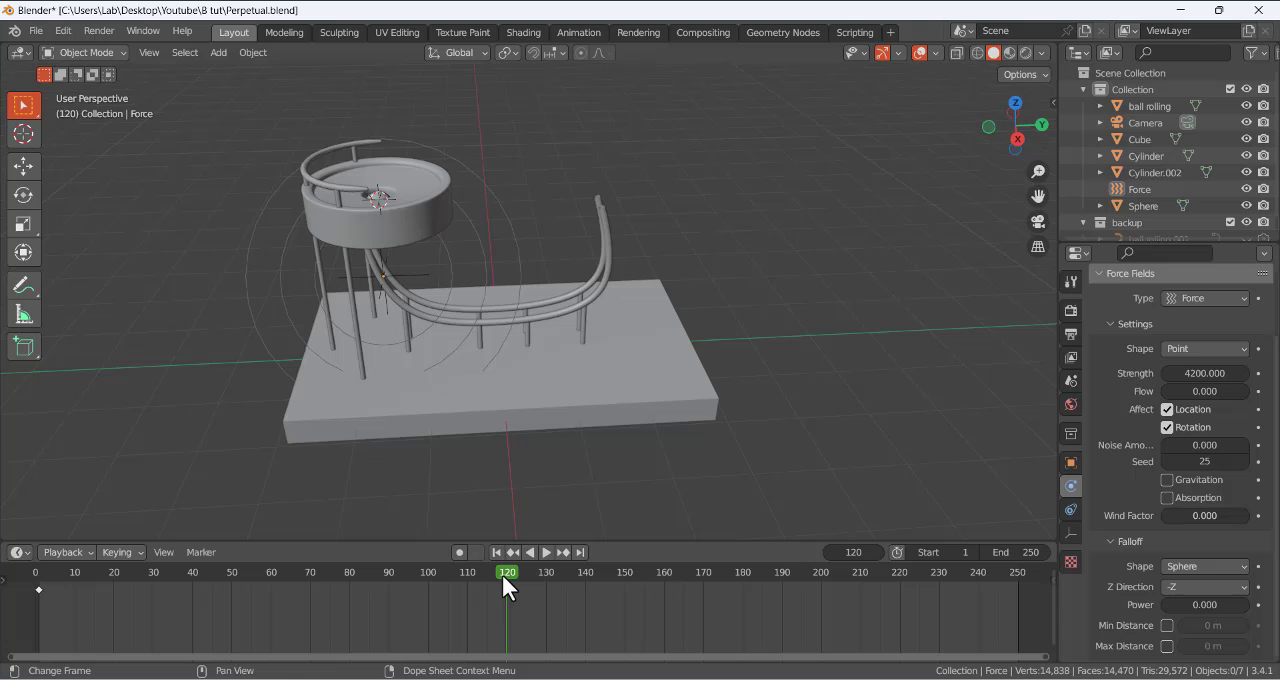
{"action": "middle_click_drag", "start_coordinate": [367, 233], "coordinate": [342, 219]}
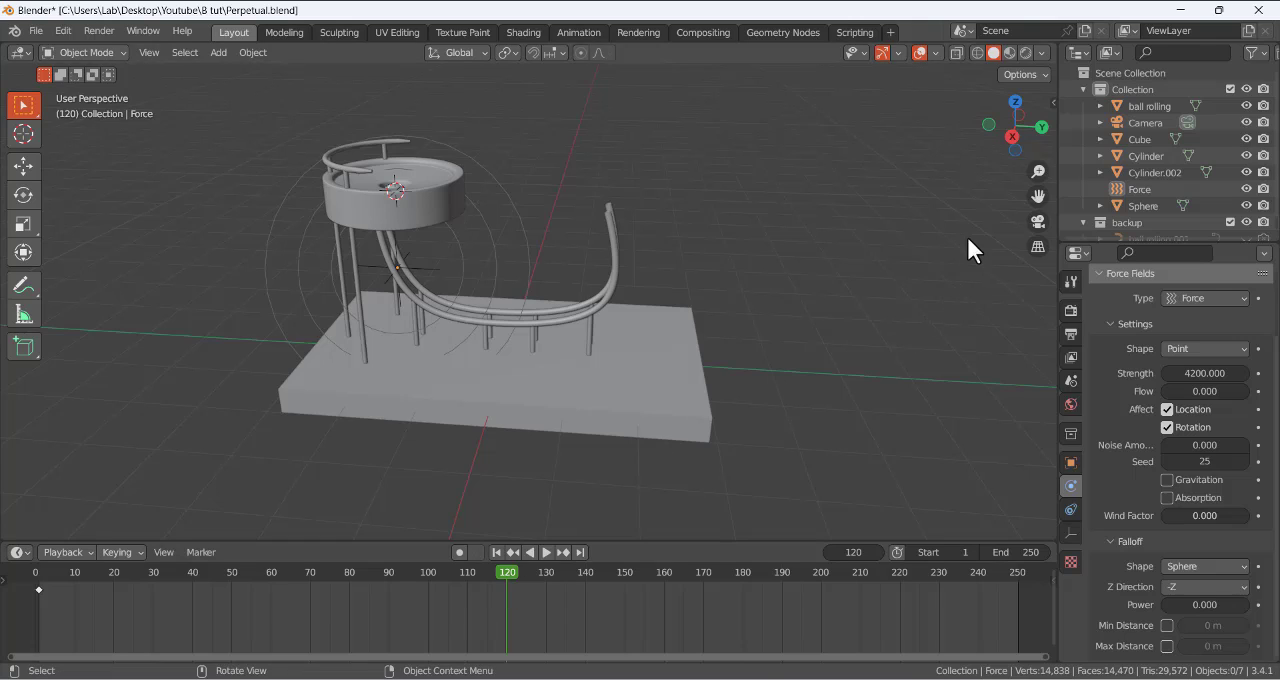
- Open the scene's render settings and switch the viewport to rendered shading
{"action": "left_click", "coordinate": [1071, 309]}
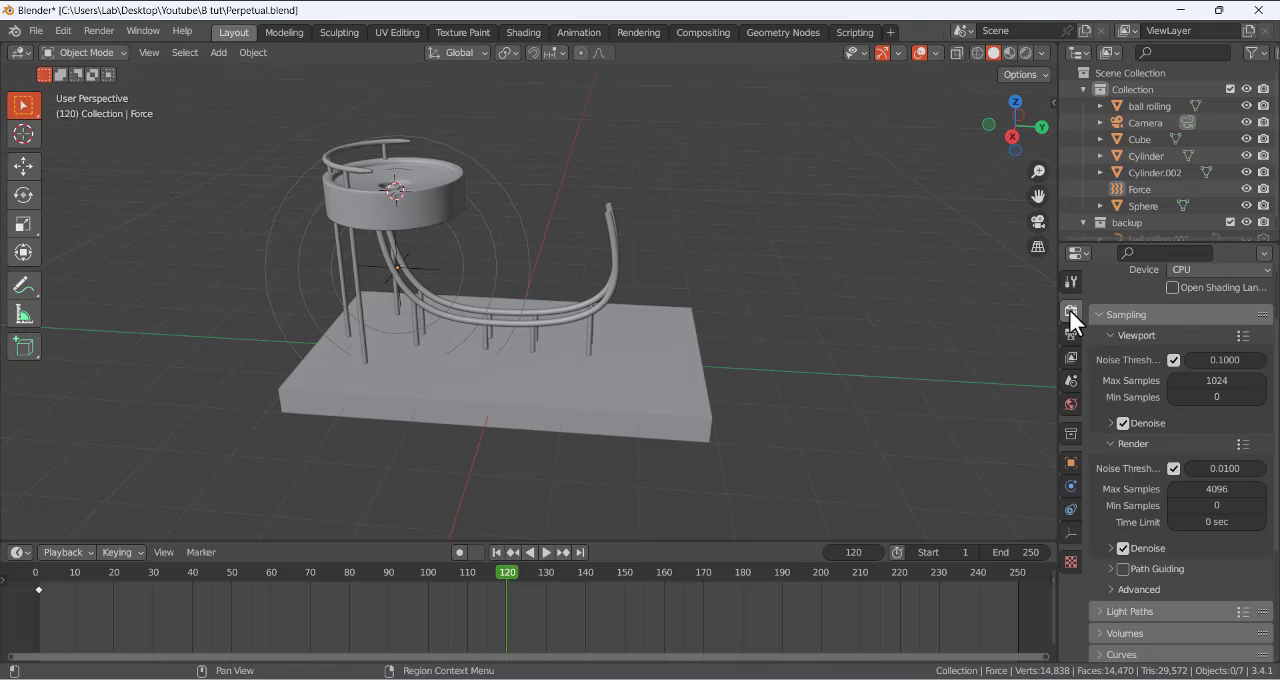
{"action": "scroll", "coordinate": [1155, 303], "scroll_direction": "up", "scroll_amount": 2}
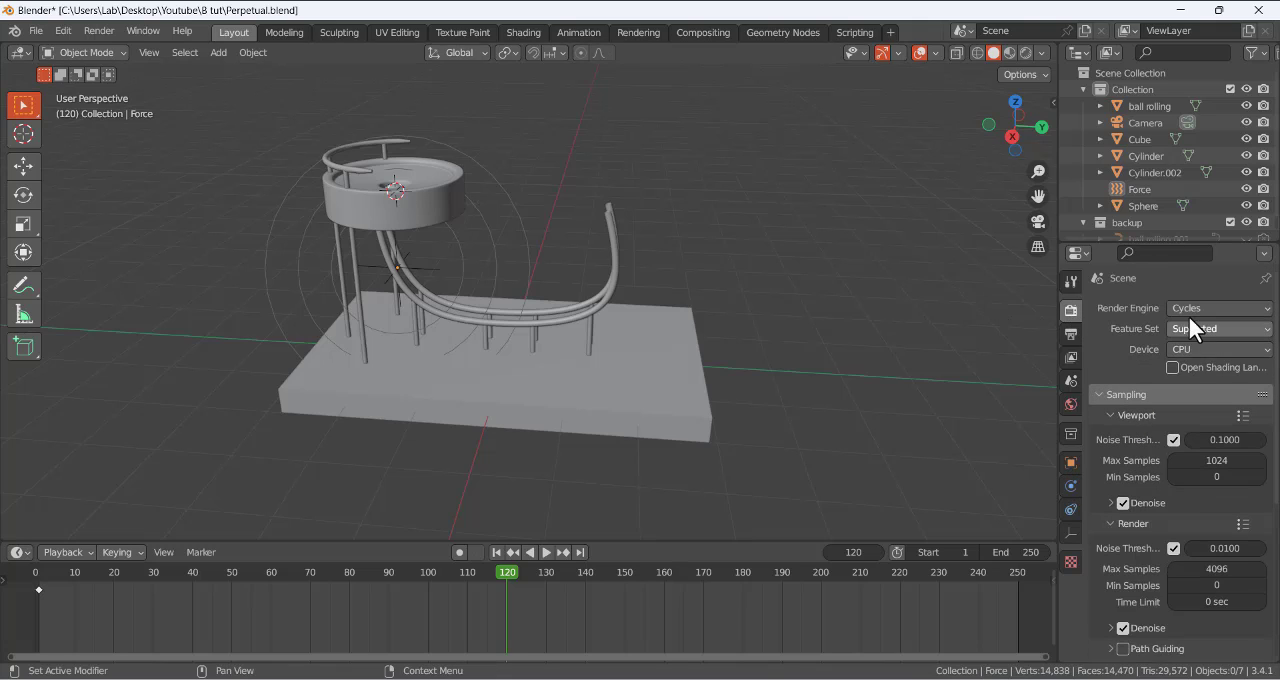
{"action": "left_click", "coordinate": [1025, 52]}
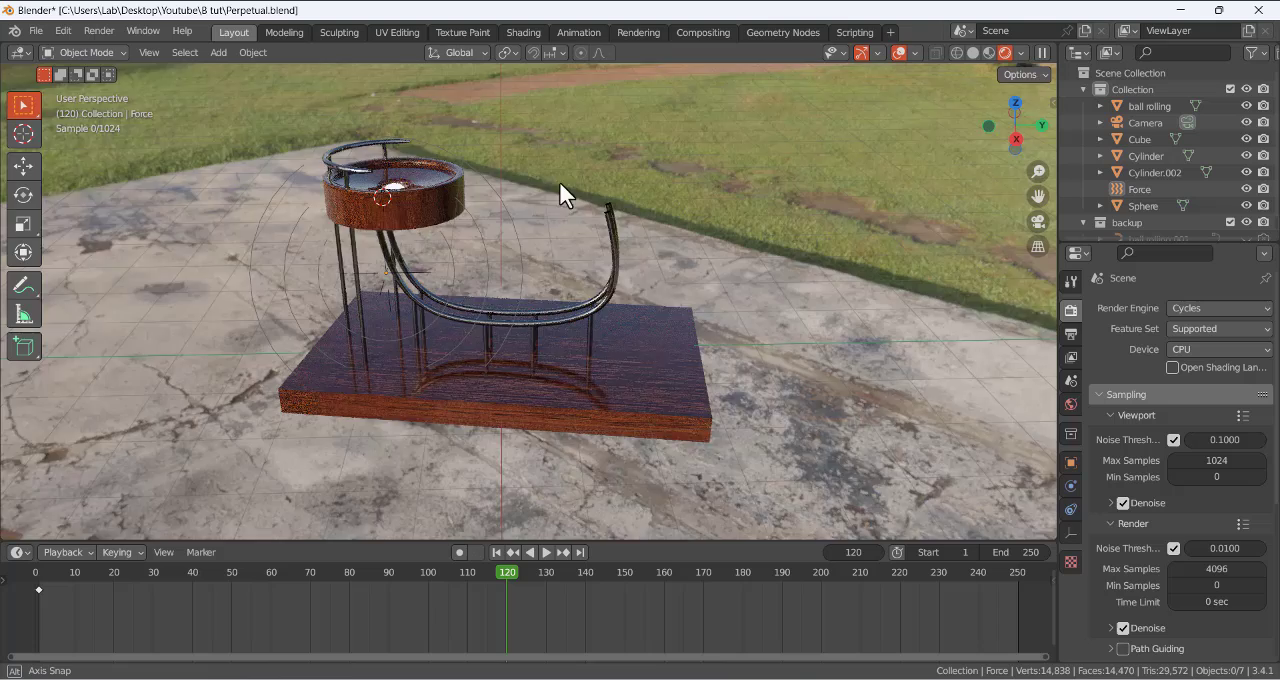
{"action": "middle_click_drag", "start_coordinate": [563, 194], "coordinate": [574, 188]}
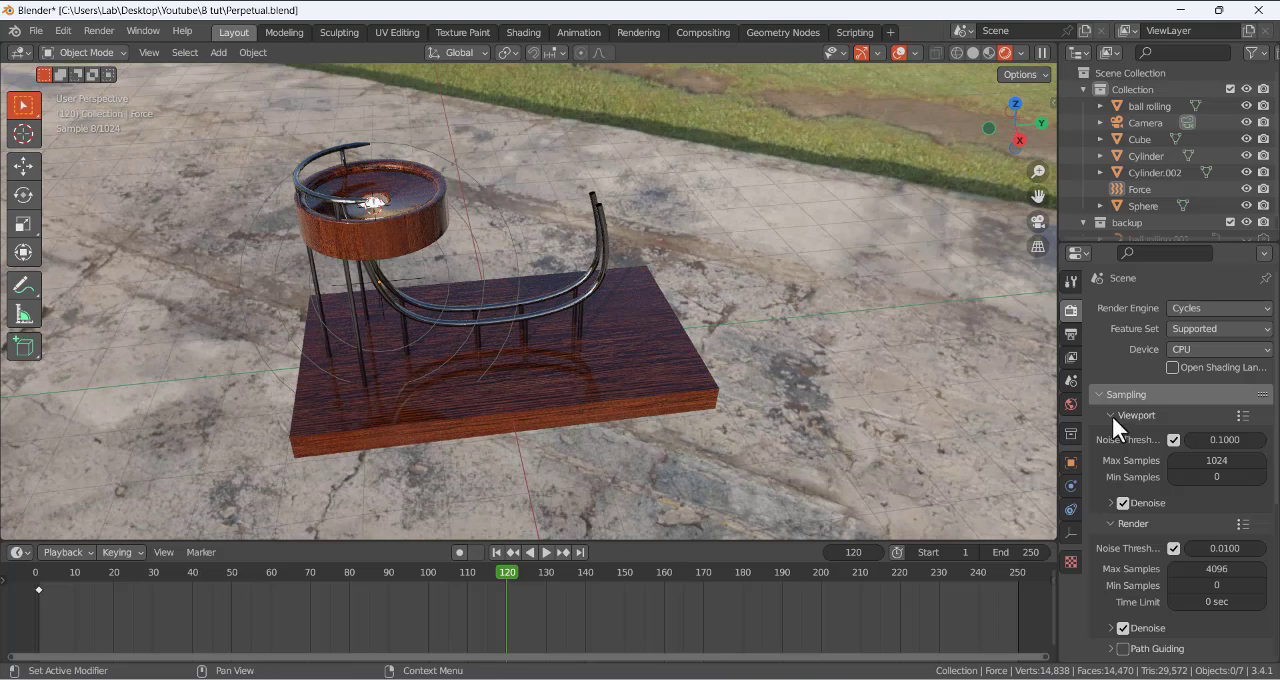
- Set the maximum samples for the final Cycles render to 30
{"action": "scroll", "coordinate": [1120, 480], "scroll_direction": "down", "scroll_amount": 2}
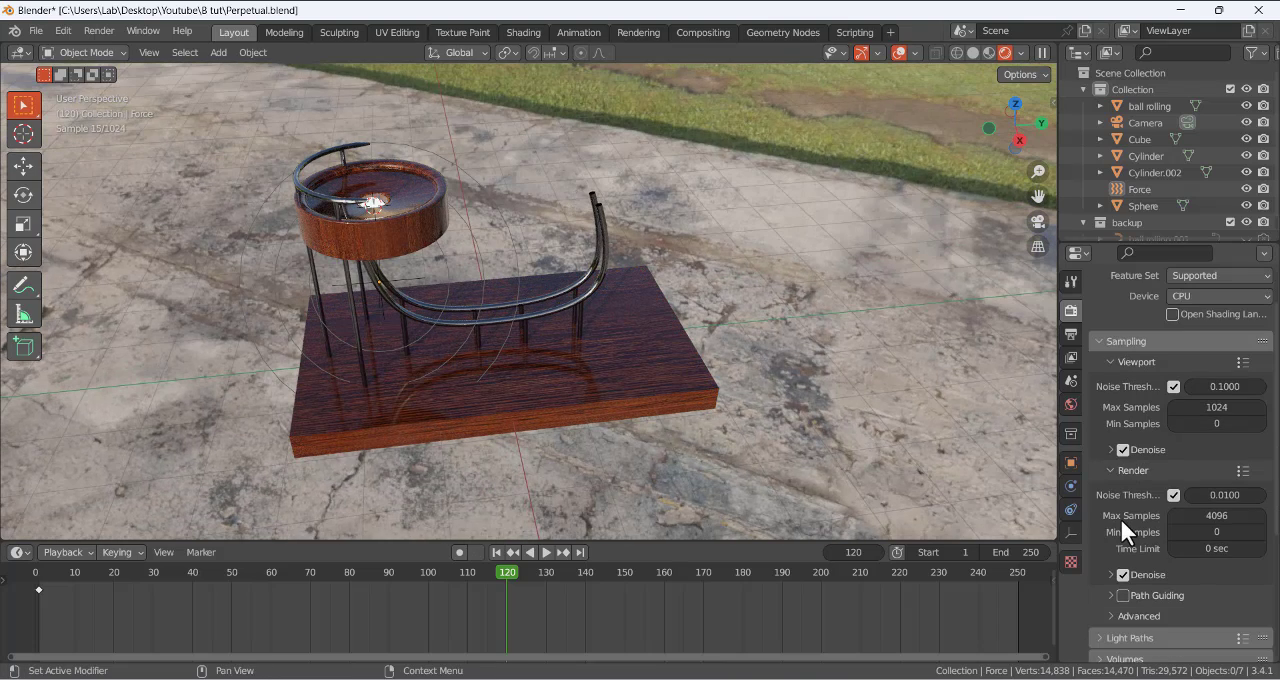
{"action": "left_click", "coordinate": [1216, 515]}
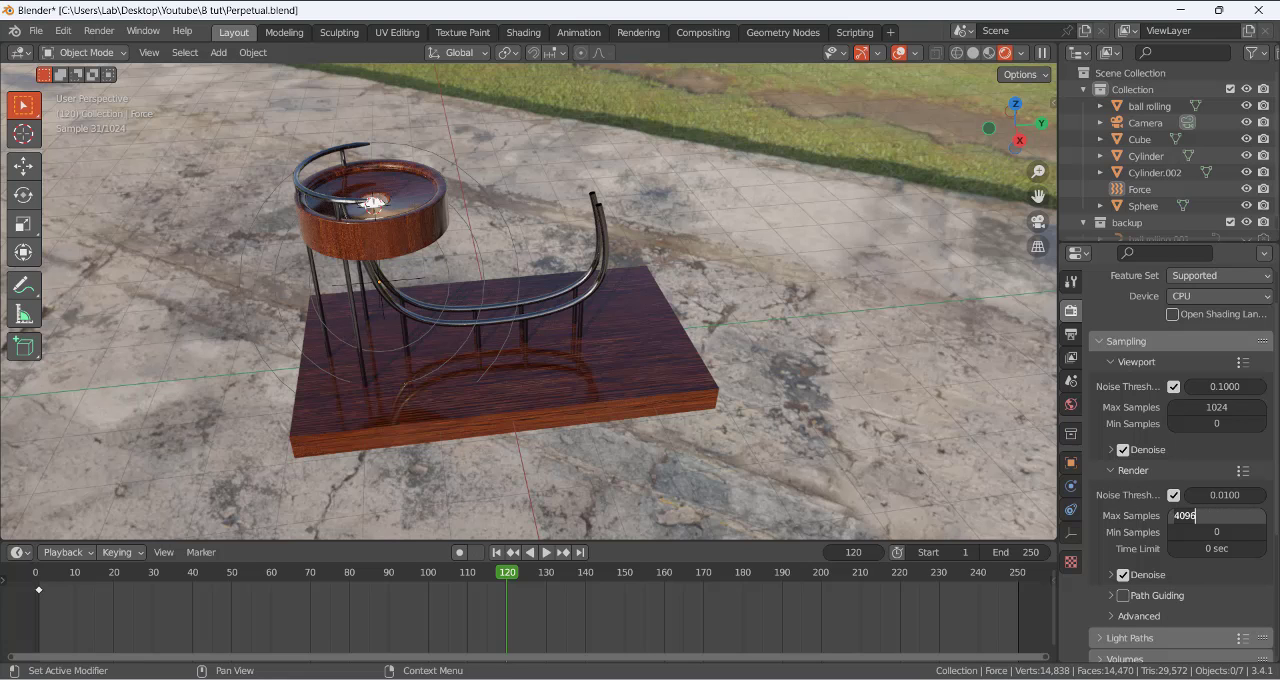
{"action": "type", "text": "30"}
{"action": "key", "text": "Return"}
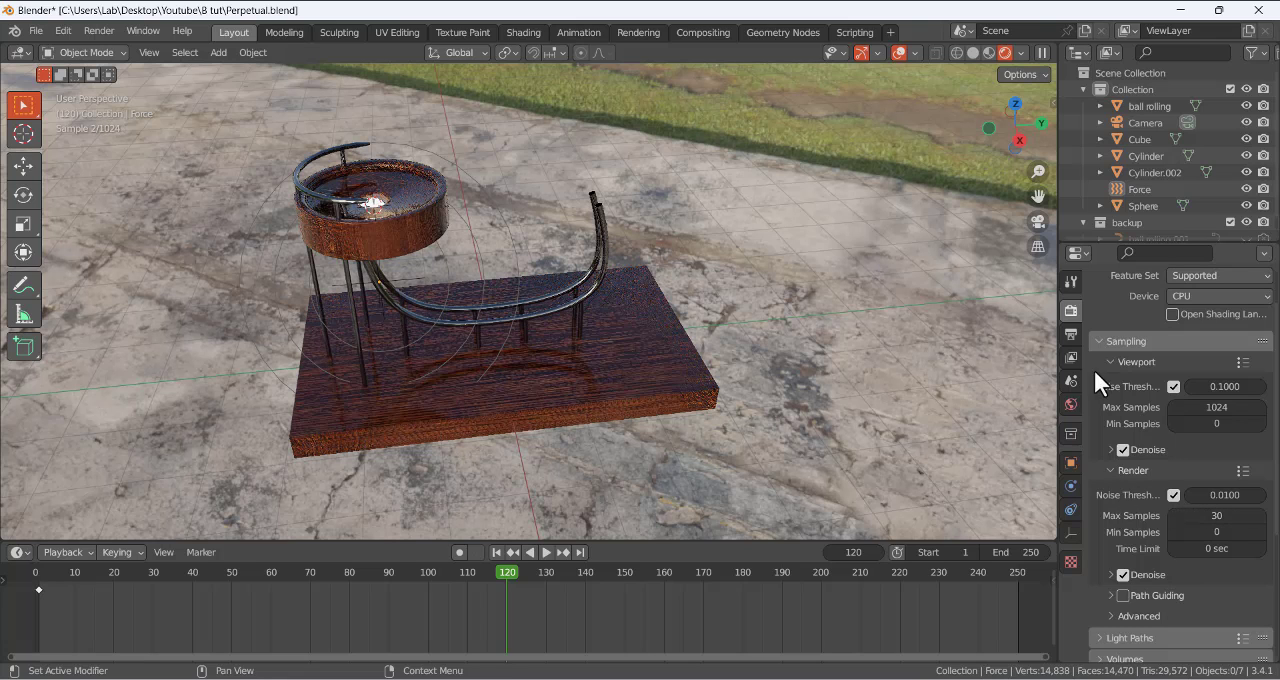
- Review the output settings and the available file formats, keeping PNG
{"action": "left_click", "coordinate": [1070, 336]}
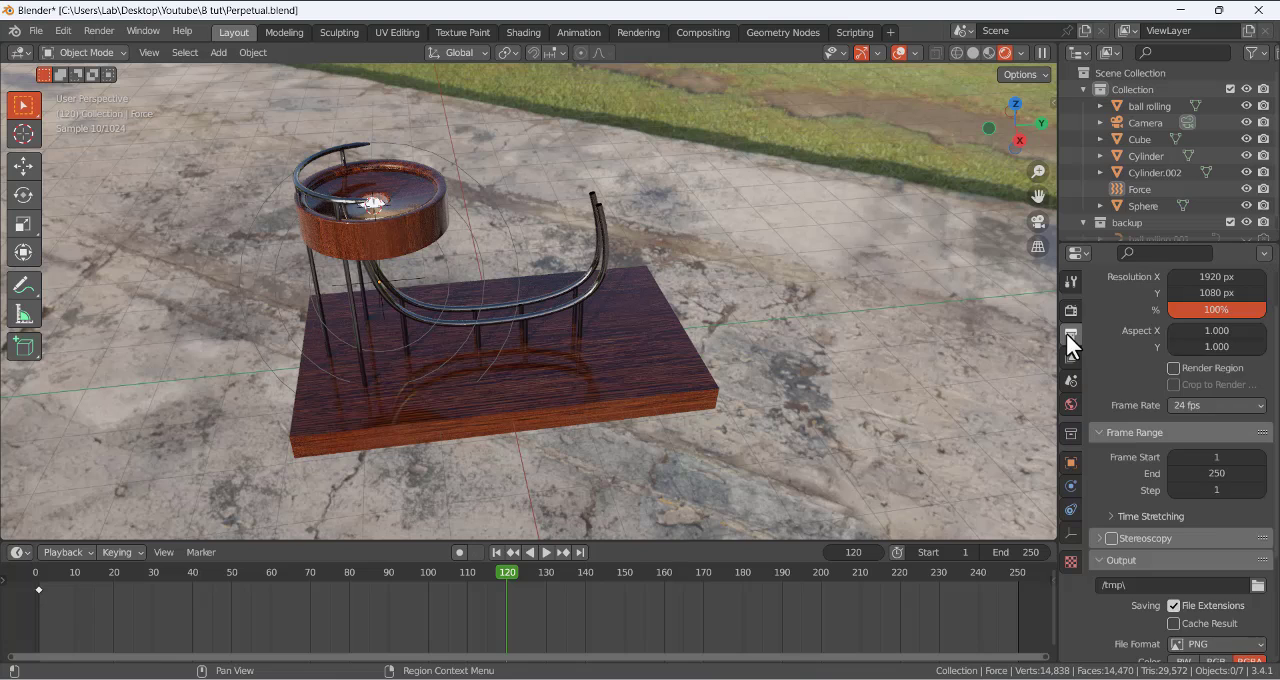
{"action": "scroll", "coordinate": [1120, 401], "scroll_direction": "down", "scroll_amount": 5}
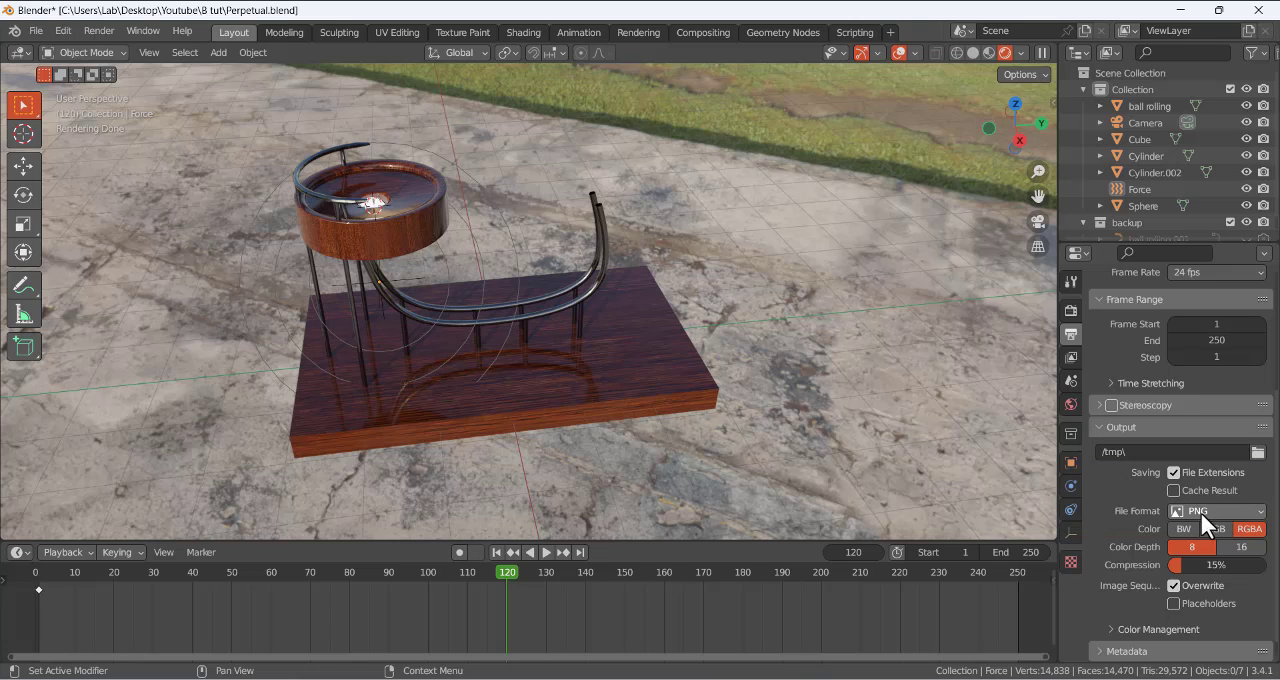
{"action": "left_click", "coordinate": [1196, 511]}
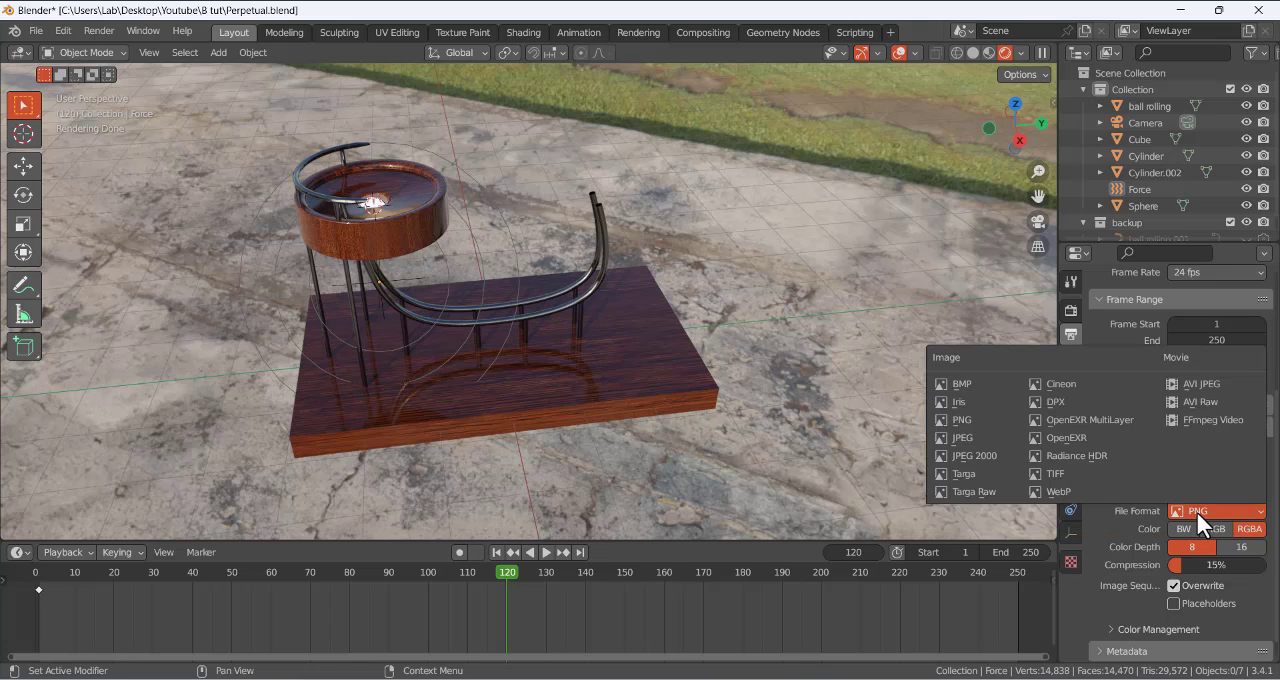
{"action": "left_click", "coordinate": [1197, 512]}
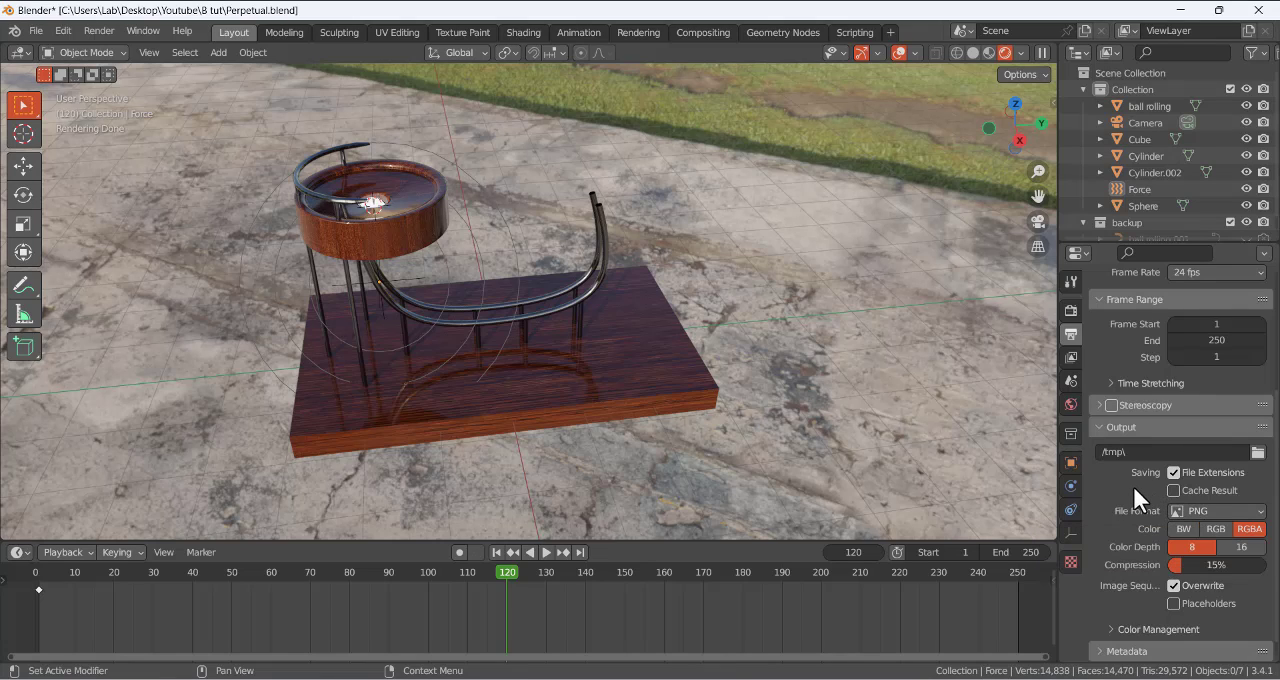
- Set the rigid body world's simulation cache to start at frame 53 and end at frame 120
{"action": "left_click", "coordinate": [1071, 382]}
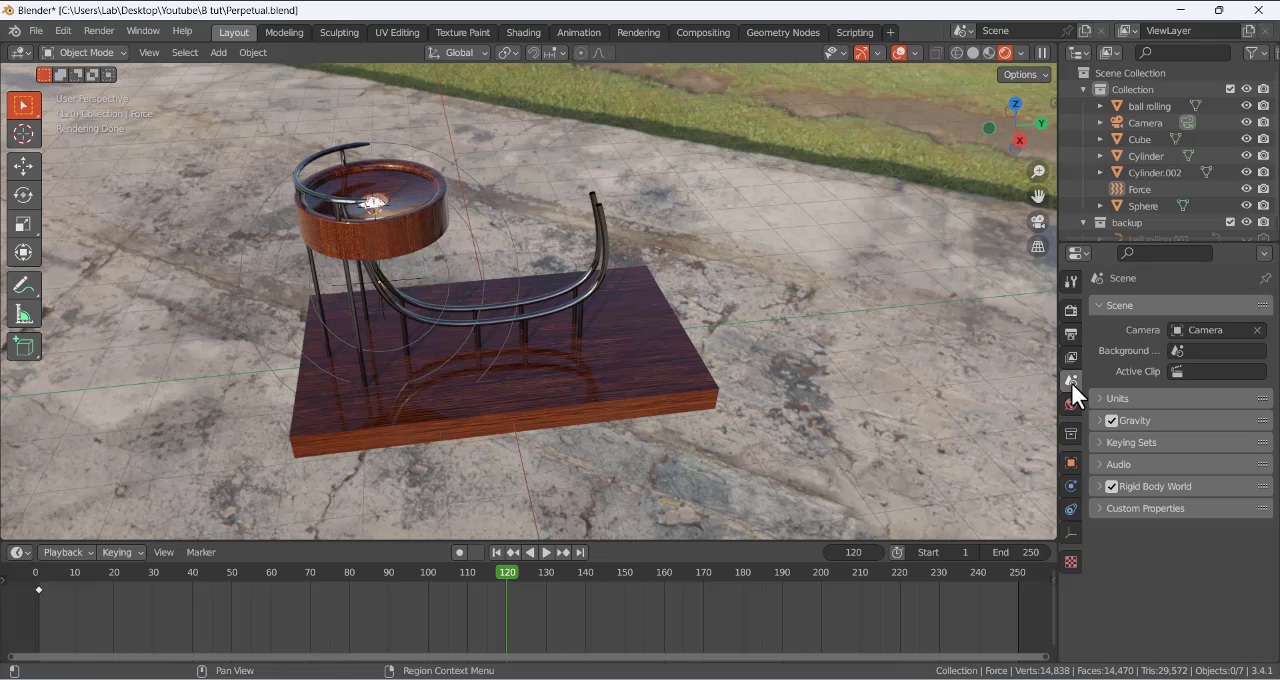
{"action": "left_click", "coordinate": [1099, 486]}
{"action": "scroll", "coordinate": [1098, 520], "scroll_direction": "down", "scroll_amount": 2}
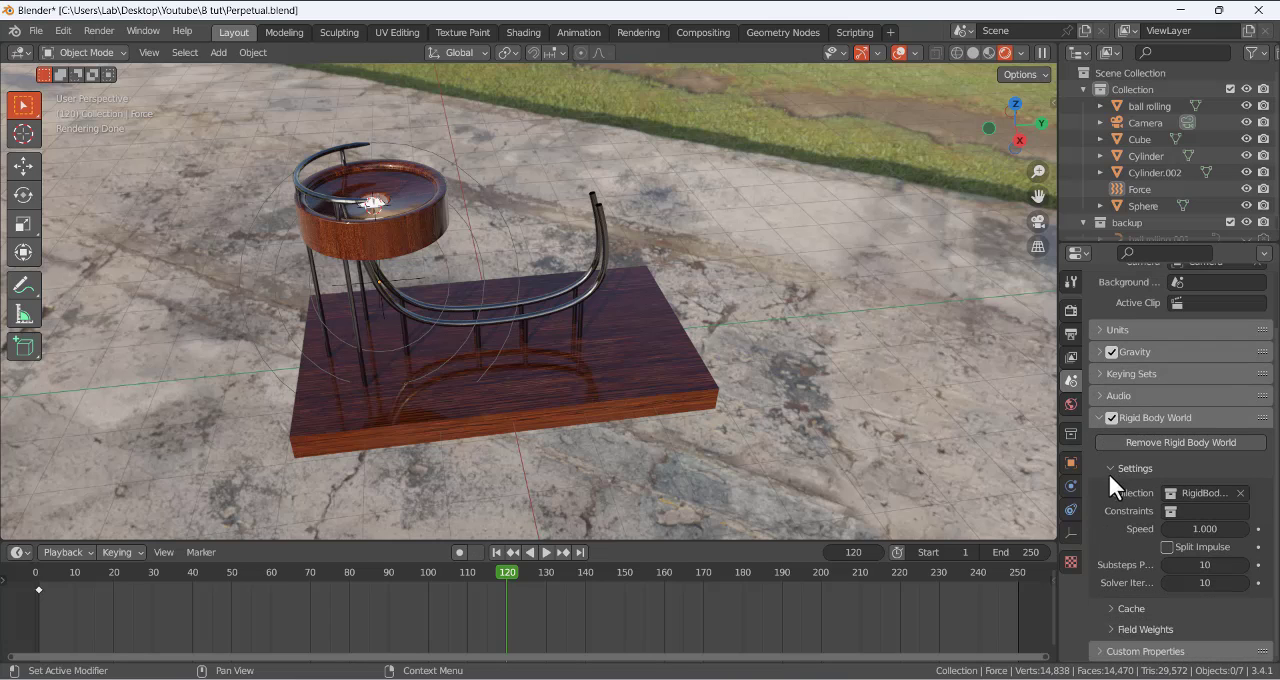
{"action": "left_click", "coordinate": [1110, 605]}
{"action": "scroll", "coordinate": [1111, 569], "scroll_direction": "down", "scroll_amount": 5}
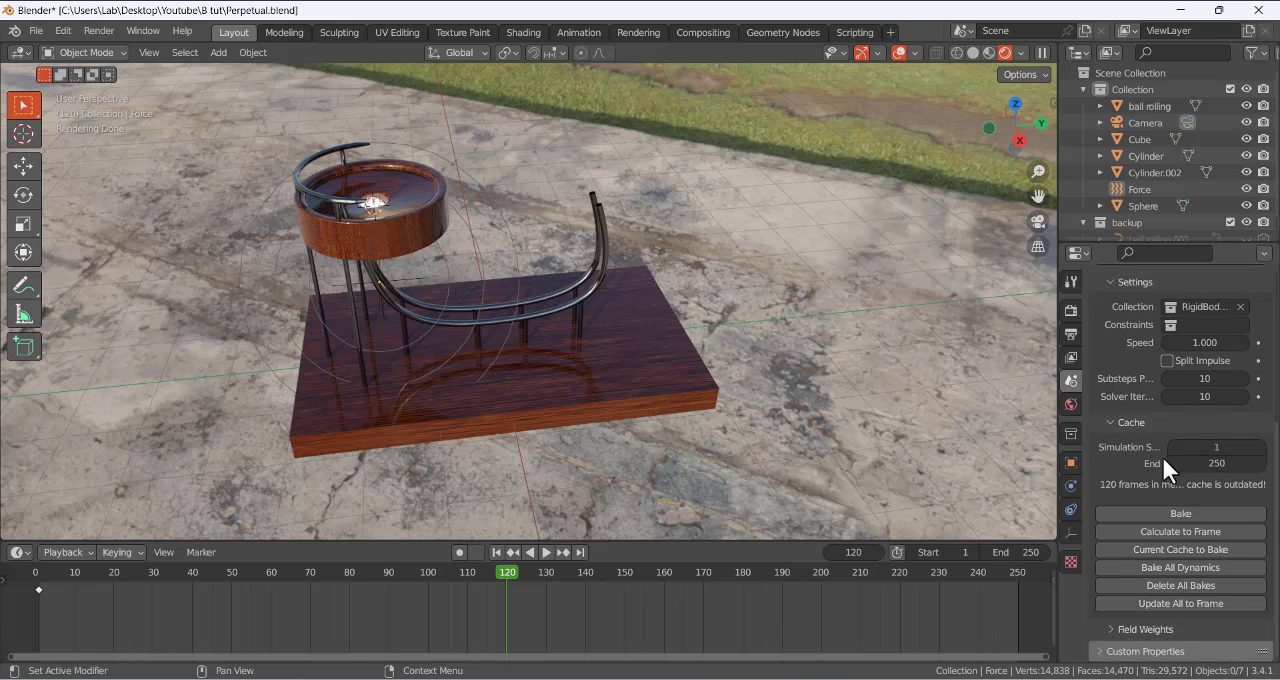
{"action": "left_click", "coordinate": [1215, 450]}
{"action": "type", "text": "53"}
{"action": "left_click", "coordinate": [1222, 463]}
{"action": "type", "text": "120"}
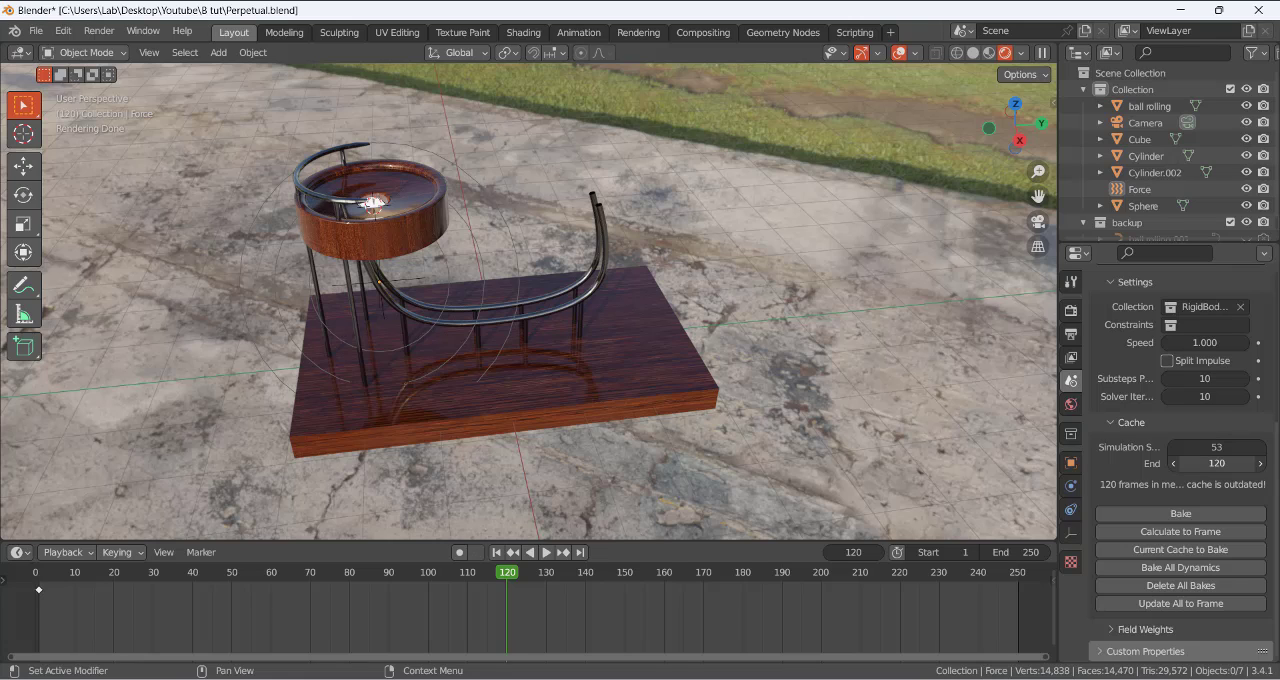
{"action": "key", "text": "Return"}
{"action": "scroll", "coordinate": [1105, 446], "scroll_direction": "up", "scroll_amount": 3}
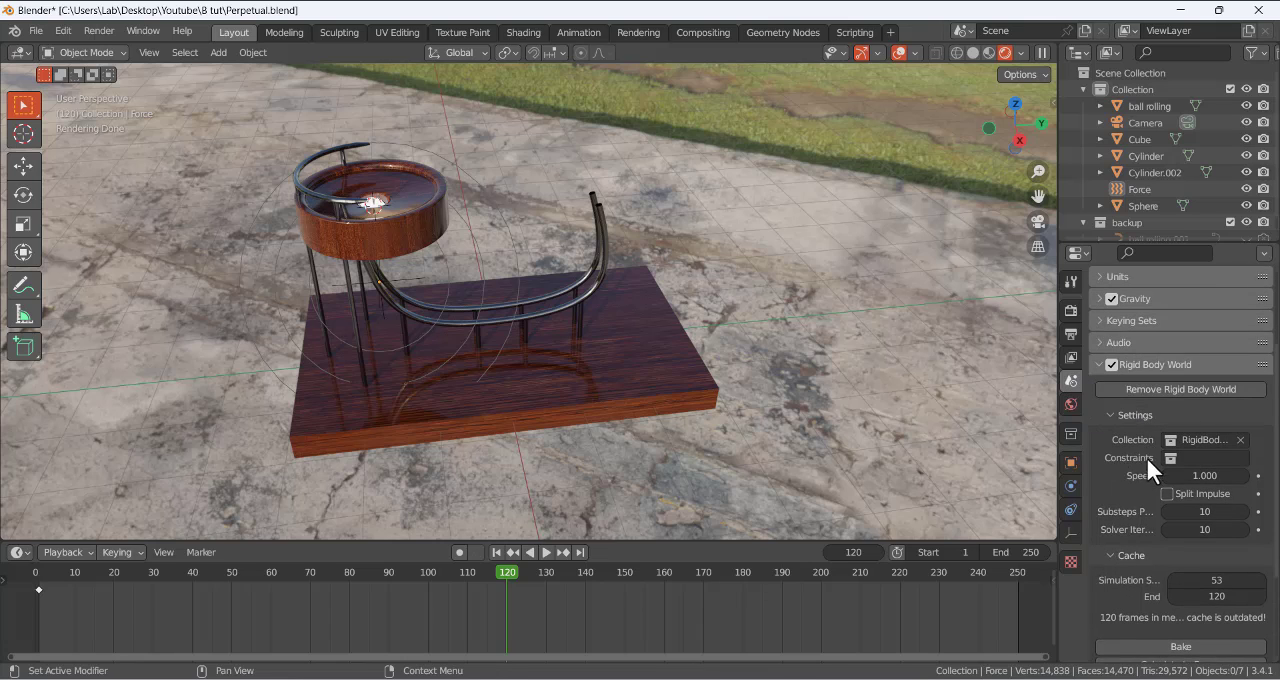
{"action": "scroll", "coordinate": [1146, 457], "scroll_direction": "down", "scroll_amount": 1}
{"action": "scroll", "coordinate": [1148, 460], "scroll_direction": "down", "scroll_amount": 4}
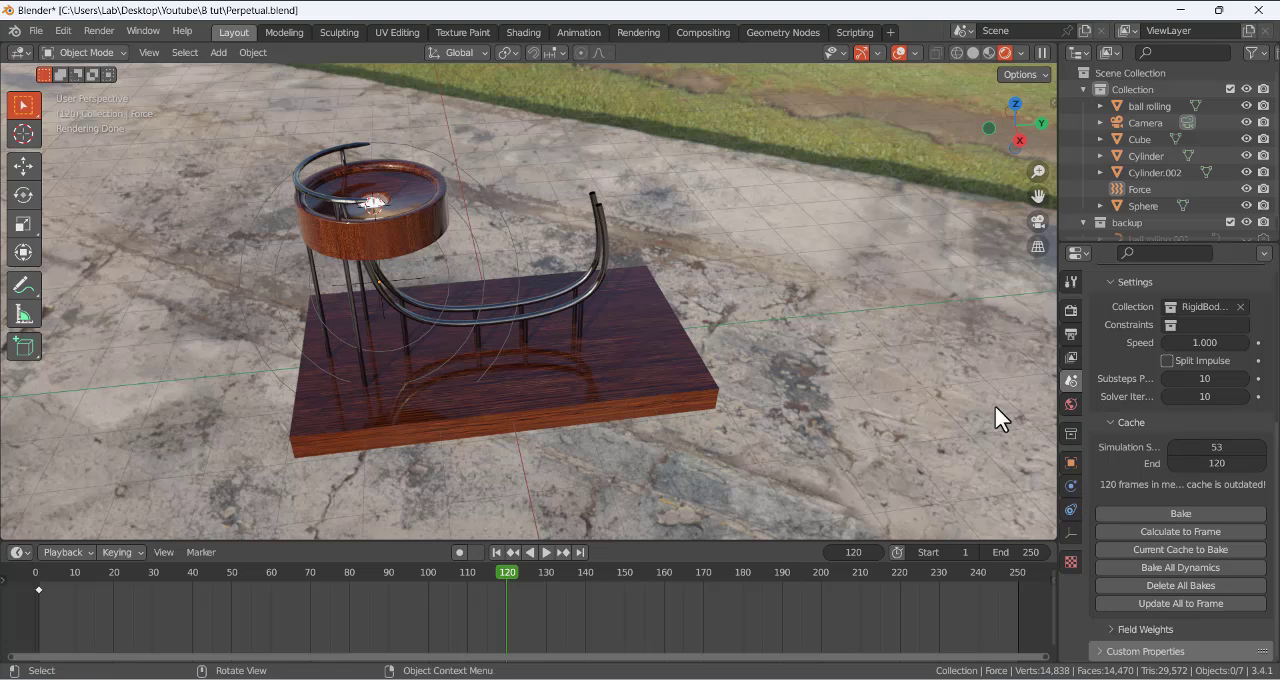
- Set the scene's frame range to start at 53 and end at 120, and go to the first frame
{"action": "left_click", "coordinate": [940, 552]}
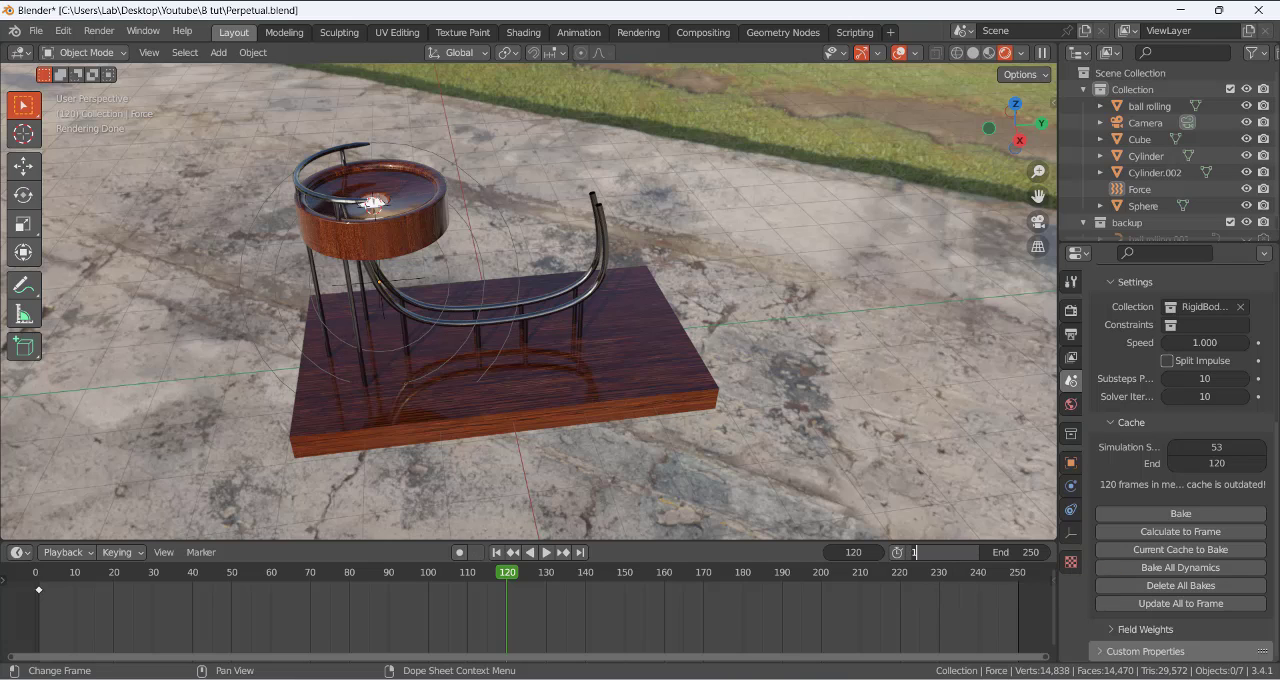
{"action": "type", "text": "53"}
{"action": "key", "text": "Return"}
{"action": "left_click", "coordinate": [1007, 556]}
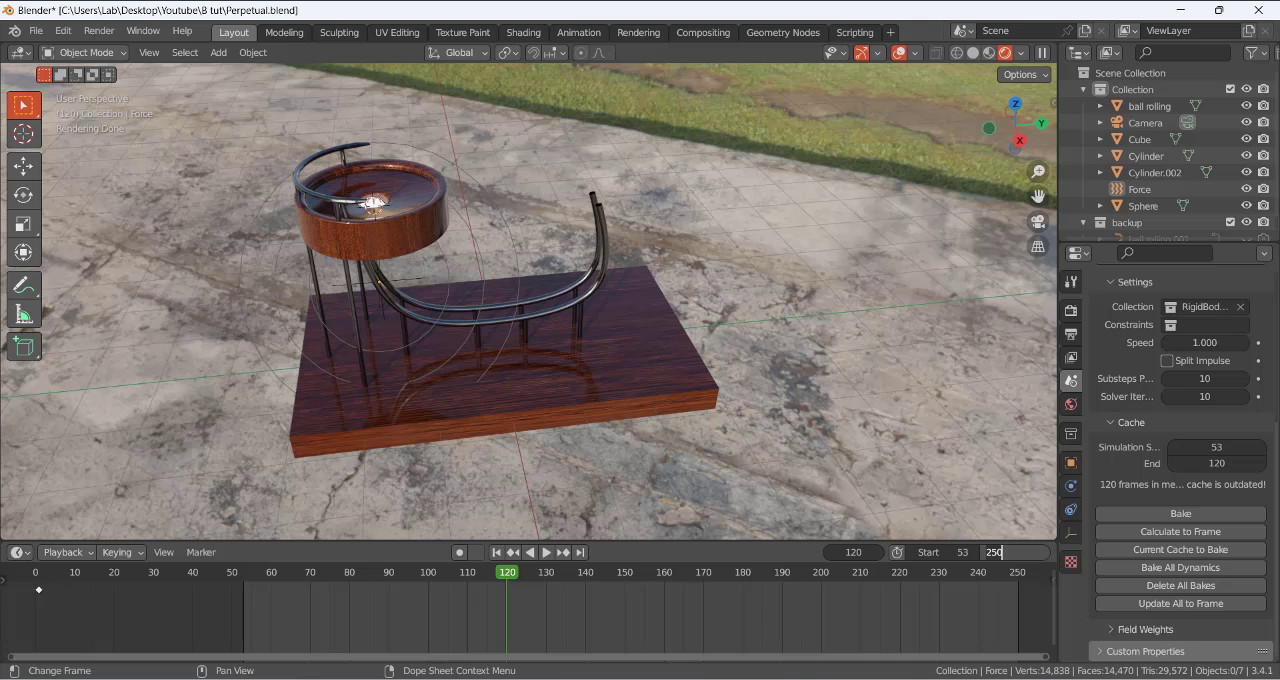
{"action": "type", "text": "120"}
{"action": "key", "text": "Return"}
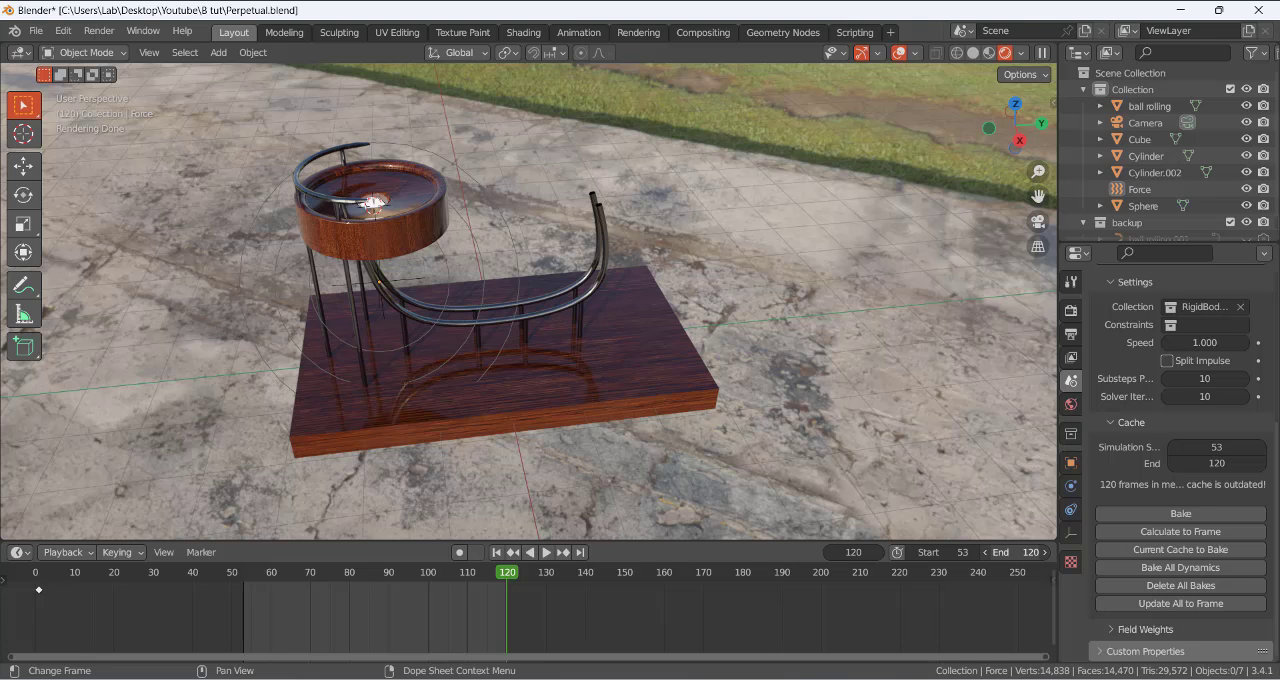
{"action": "left_click", "coordinate": [496, 553]}
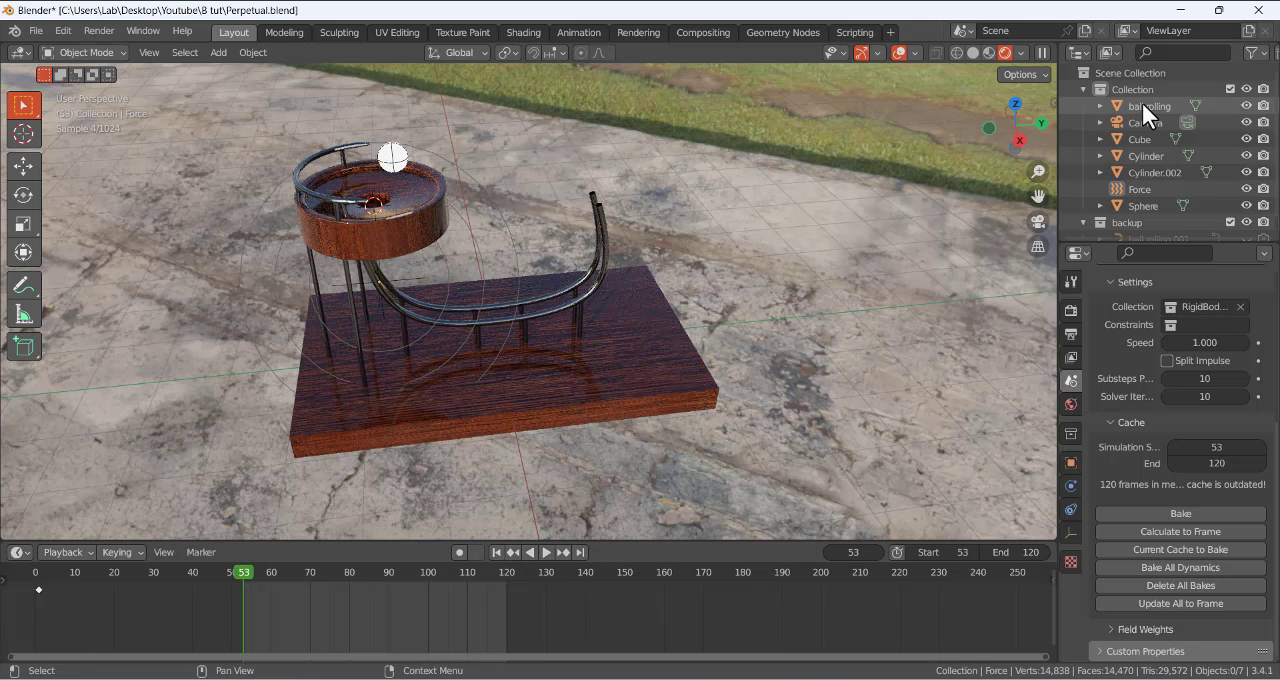
- Change the scene's render engine to Eevee
{"action": "scroll", "coordinate": [1048, 228], "scroll_direction": "up", "scroll_amount": 3}
{"action": "left_click", "coordinate": [1071, 310]}
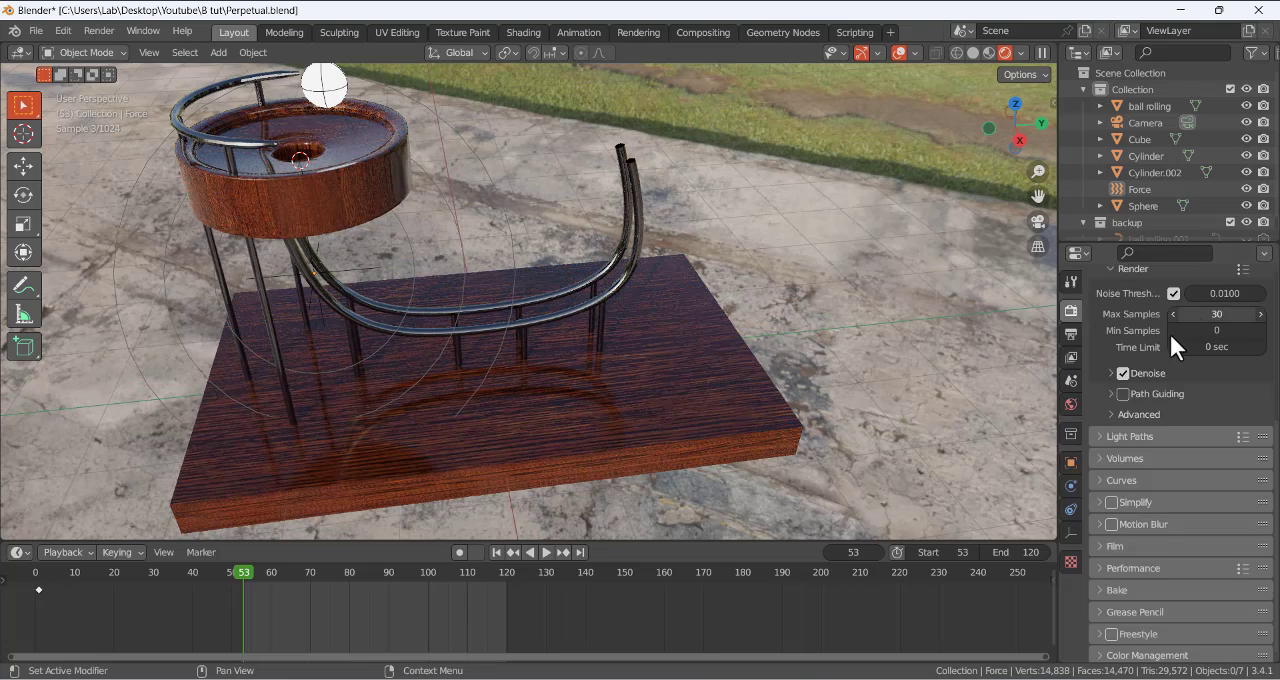
{"action": "scroll", "coordinate": [1169, 331], "scroll_direction": "up", "scroll_amount": 5}
{"action": "left_click", "coordinate": [1203, 292]}
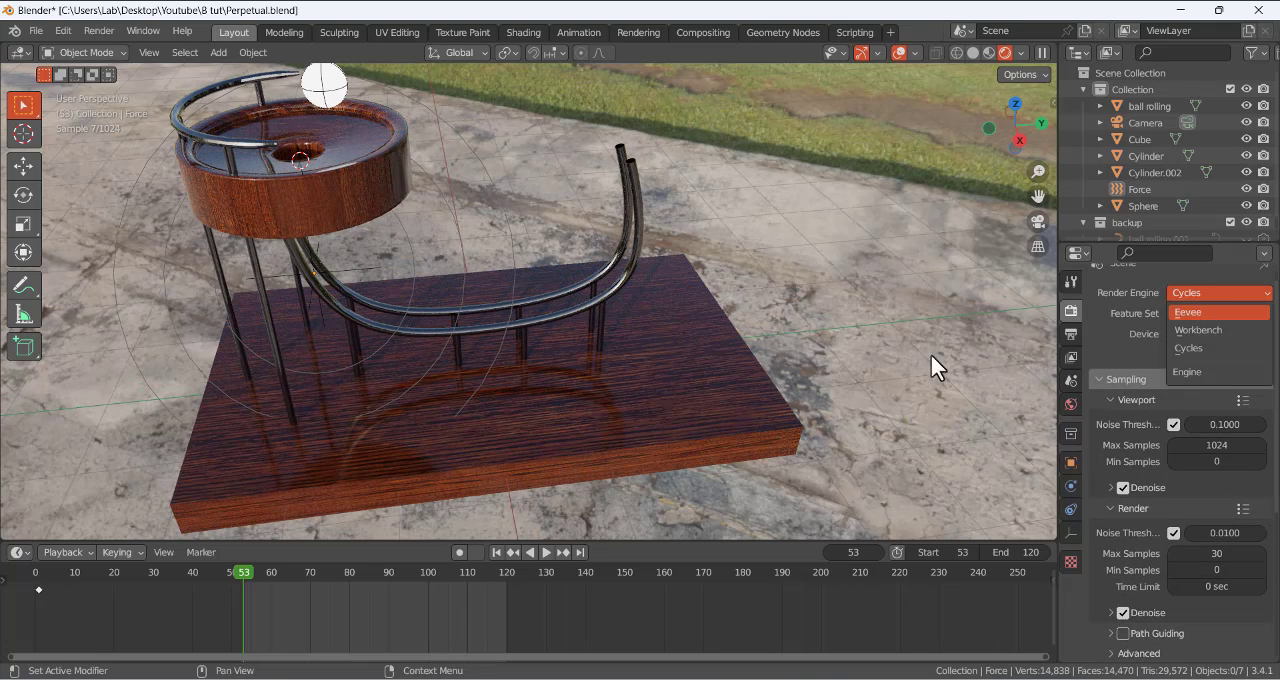
{"action": "left_click", "coordinate": [1198, 310]}
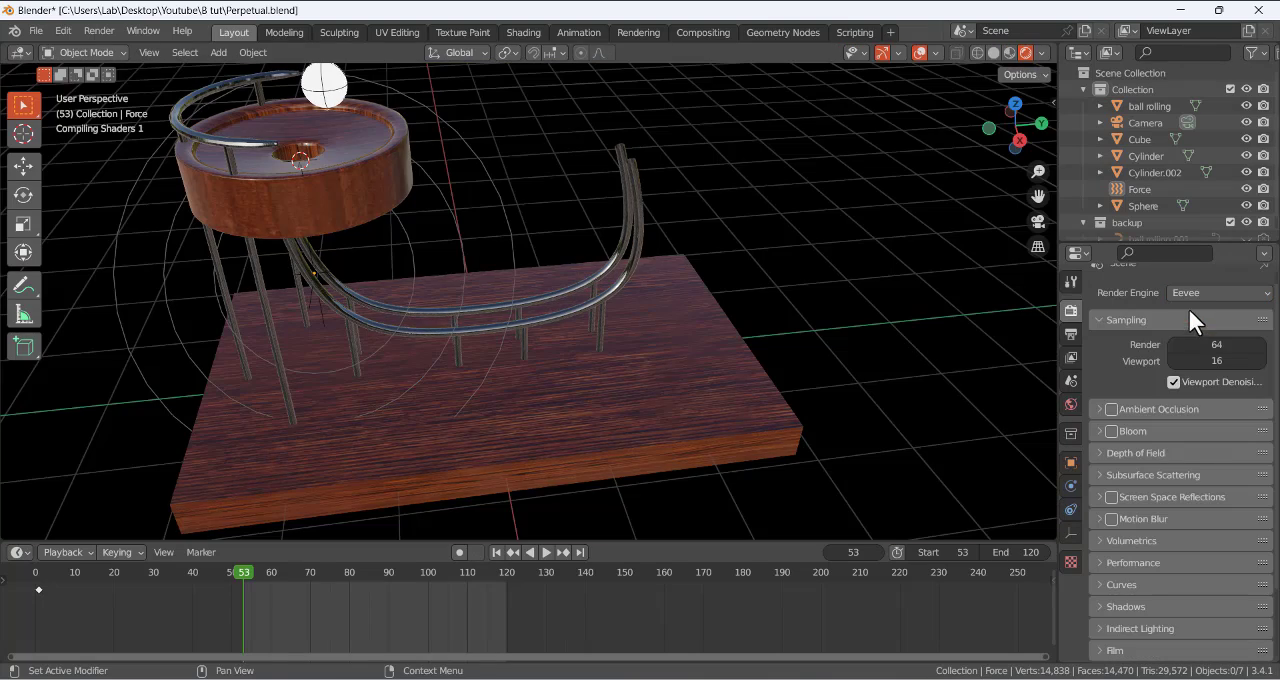
- Play the animation in the Eevee viewport and scrub past the end frame to check the ball's motion up to frame 137
{"action": "scroll", "coordinate": [693, 284], "scroll_direction": "down", "scroll_amount": 2}
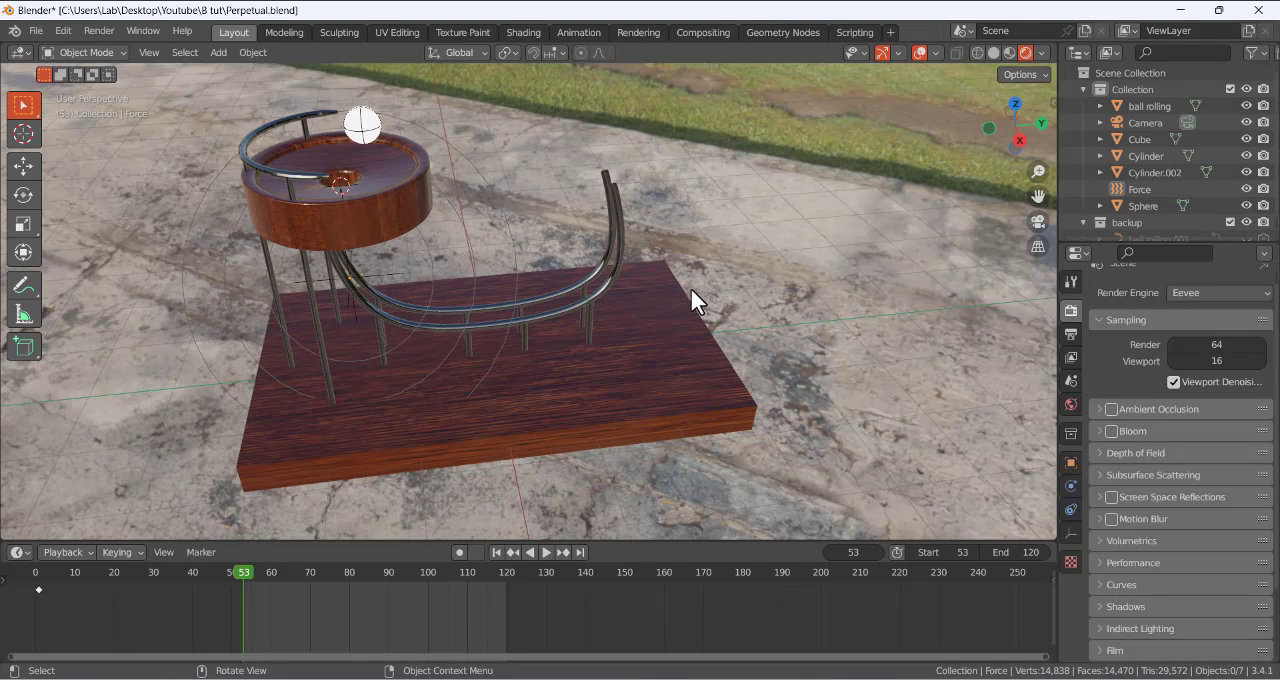
{"action": "left_click", "coordinate": [546, 550]}
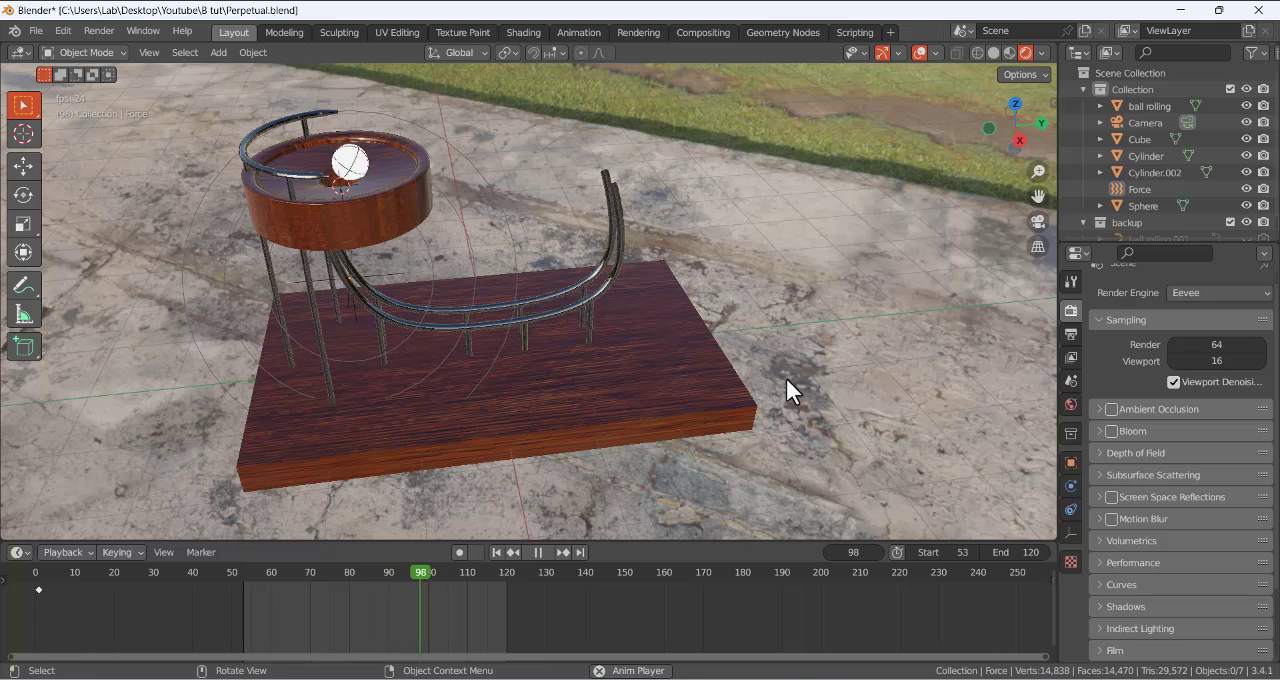
{"action": "left_click", "coordinate": [538, 552]}
{"action": "left_click_drag", "start_coordinate": [421, 579], "coordinate": [444, 598]}
{"action": "left_click_drag", "start_coordinate": [480, 600], "coordinate": [508, 604]}
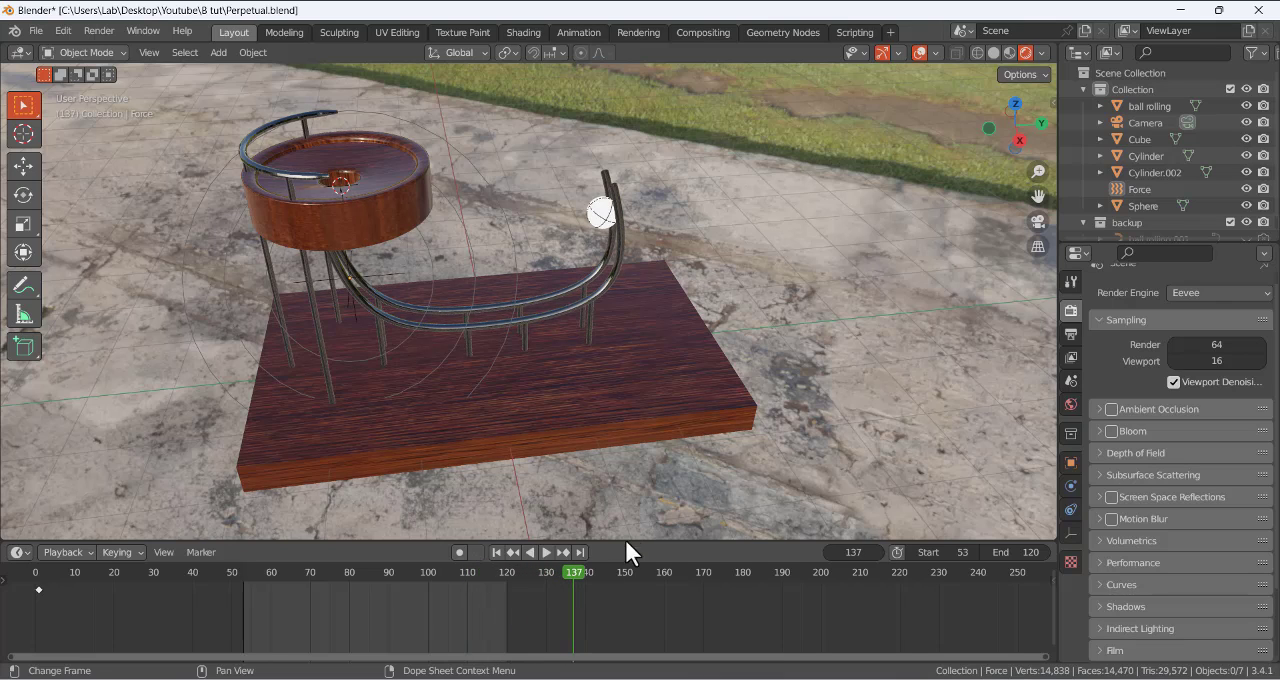
- Set the scene's end frame to 250 and return to the first frame
{"action": "left_click", "coordinate": [1017, 554]}
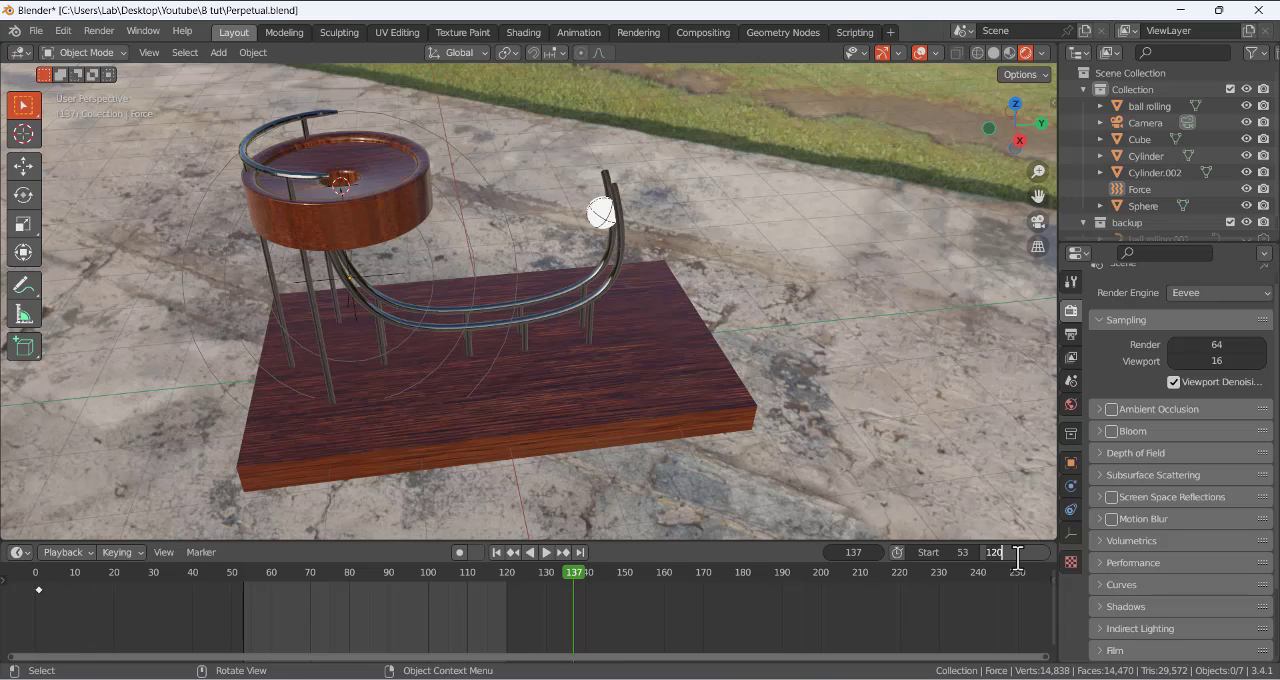
{"action": "type", "text": "250"}
{"action": "key", "text": "Return"}
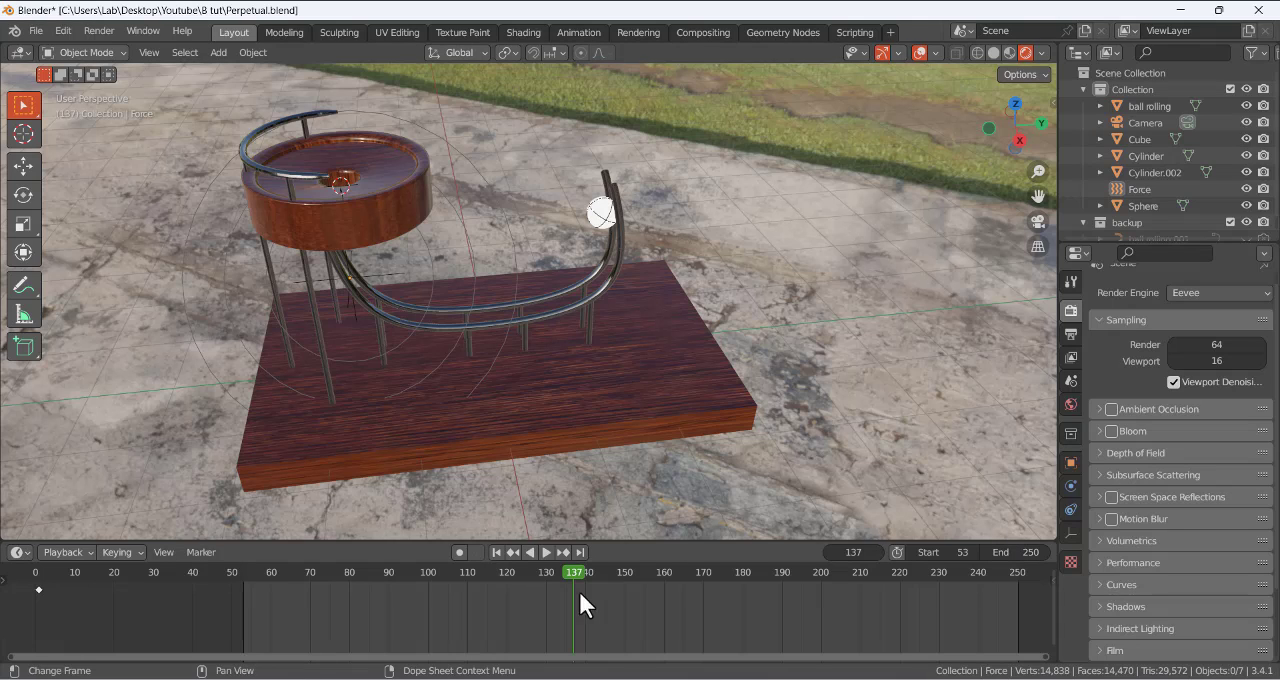
{"action": "left_click_drag", "start_coordinate": [579, 572], "coordinate": [522, 568]}
{"action": "left_click", "coordinate": [497, 552]}
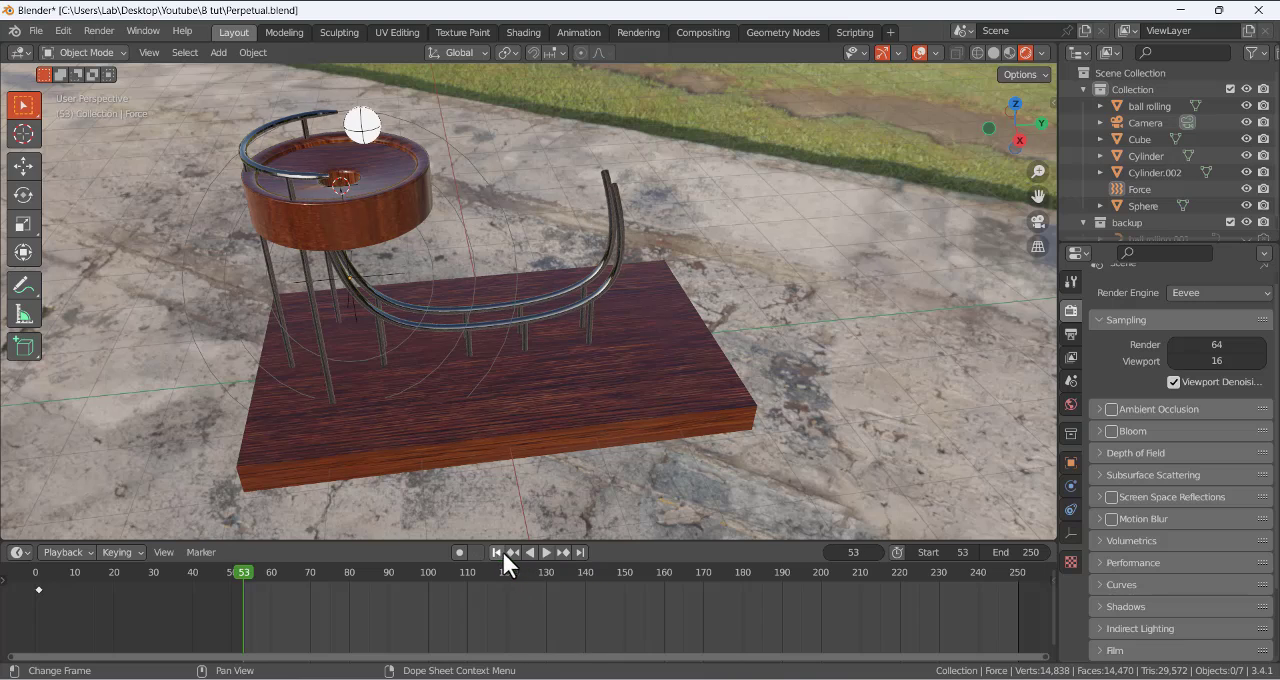
- Set the rigid body world's cache end to 250 and bake the simulation
{"action": "left_click", "coordinate": [1070, 381]}
{"action": "scroll", "coordinate": [1173, 535], "scroll_direction": "down", "scroll_amount": 5}
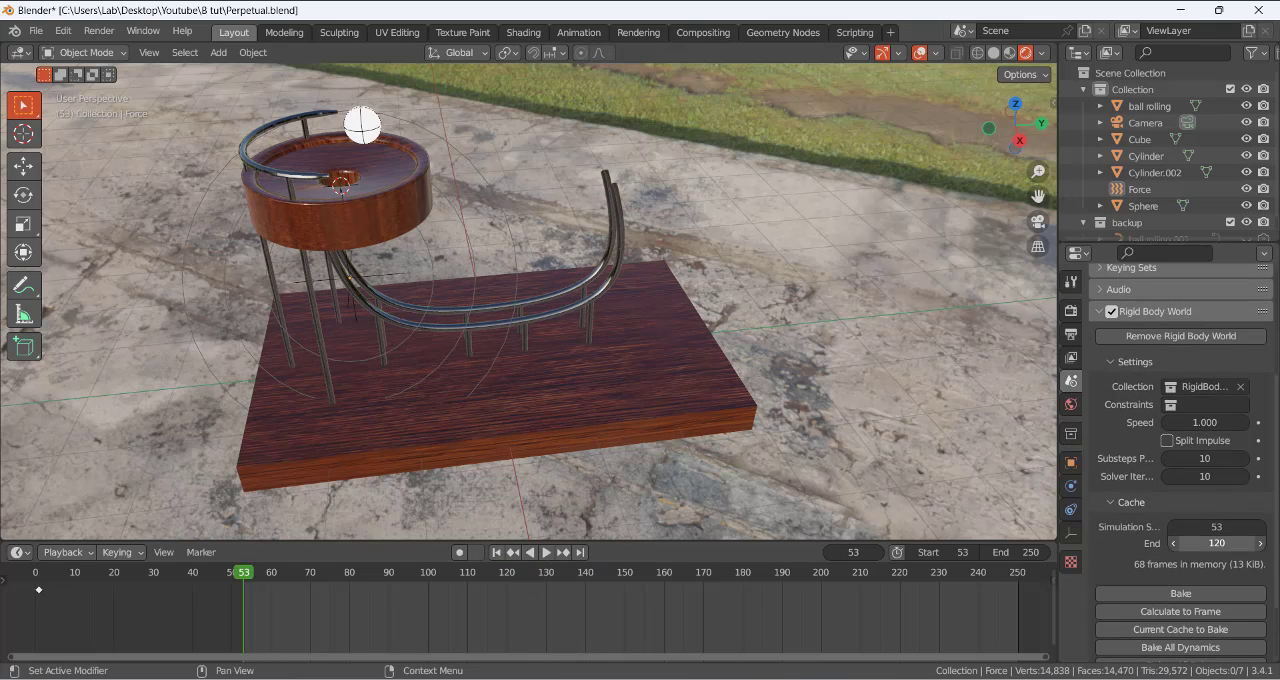
{"action": "left_click", "coordinate": [1175, 540]}
{"action": "type", "text": "250"}
{"action": "key", "text": "Return"}
{"action": "left_click", "coordinate": [1192, 595]}
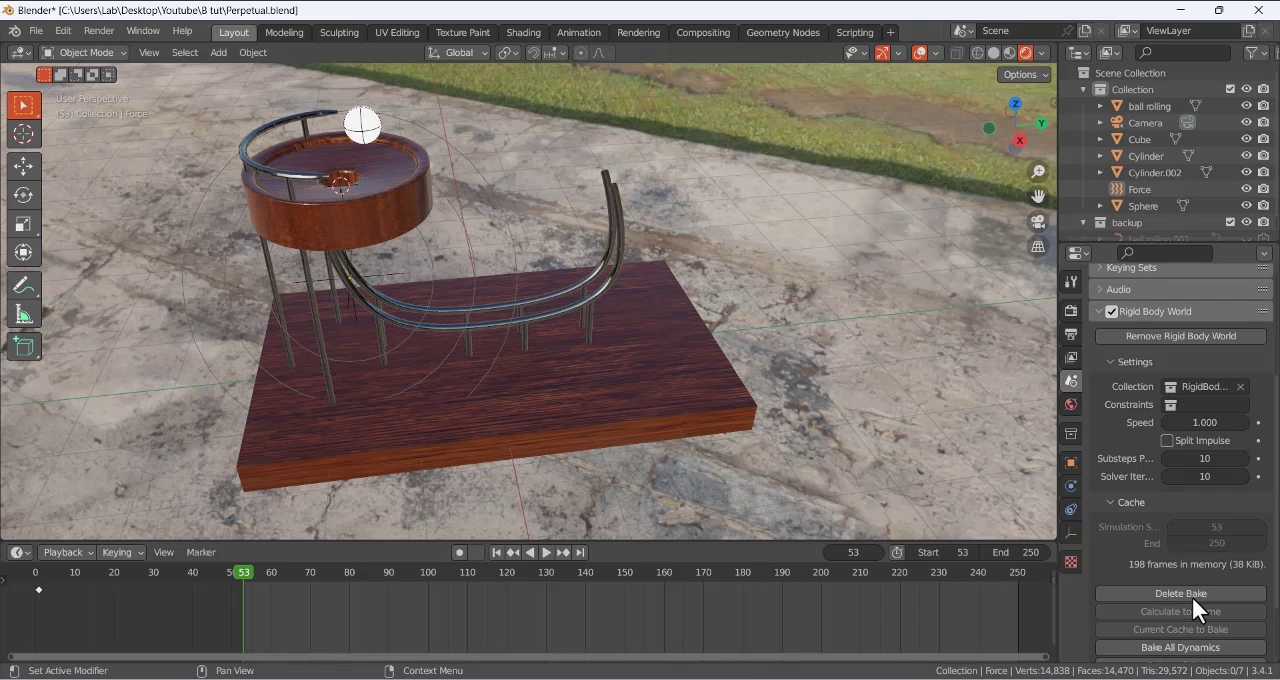
- Play the baked simulation through the second cycle and move to frame 172
{"action": "left_click", "coordinate": [543, 552]}
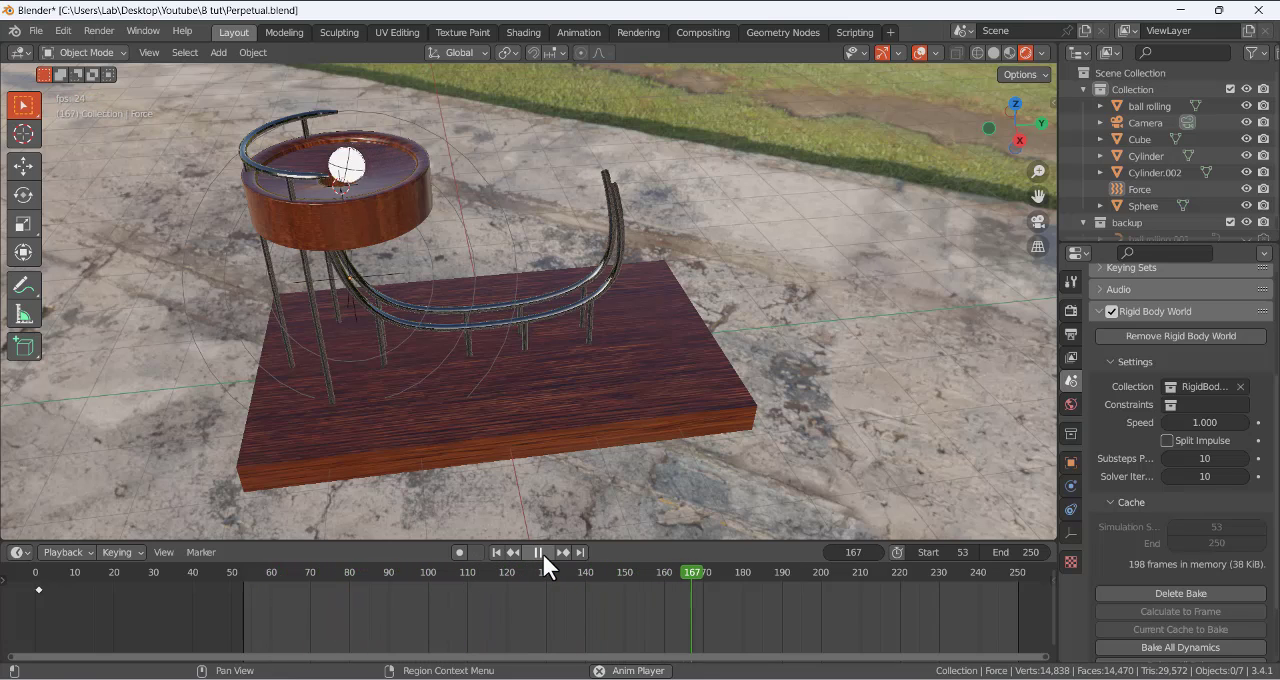
{"action": "left_click", "coordinate": [539, 552]}
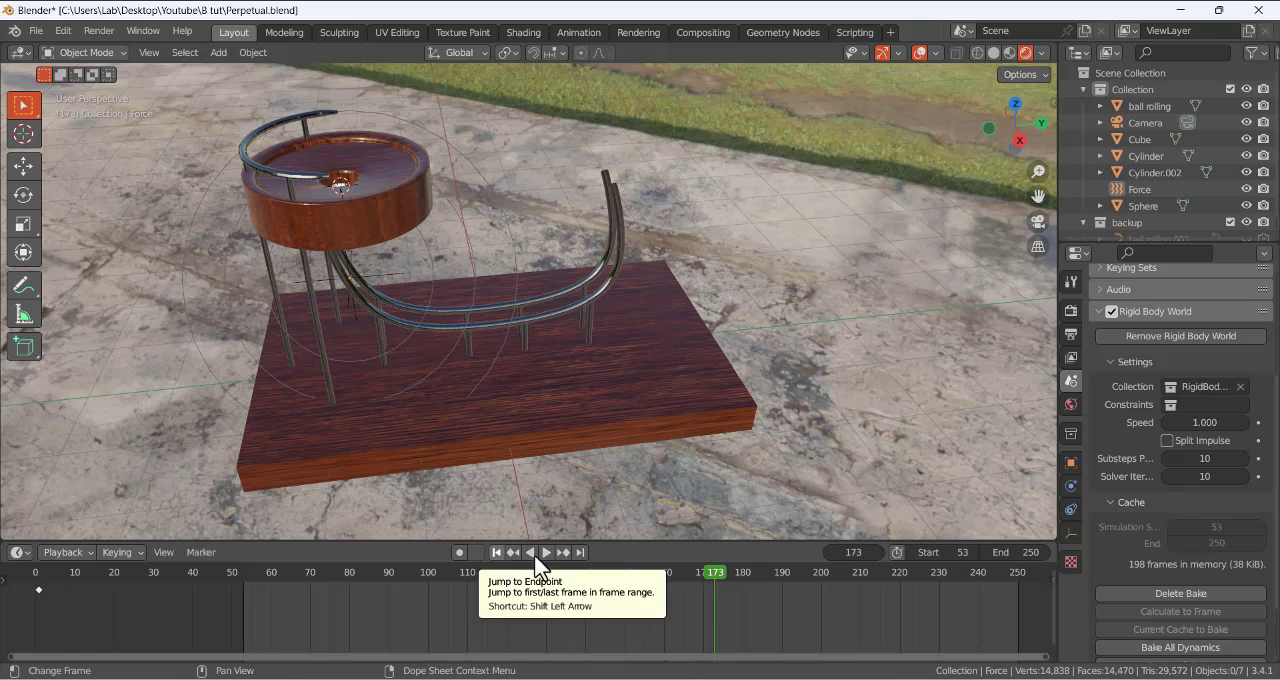
{"action": "left_click", "coordinate": [828, 552]}
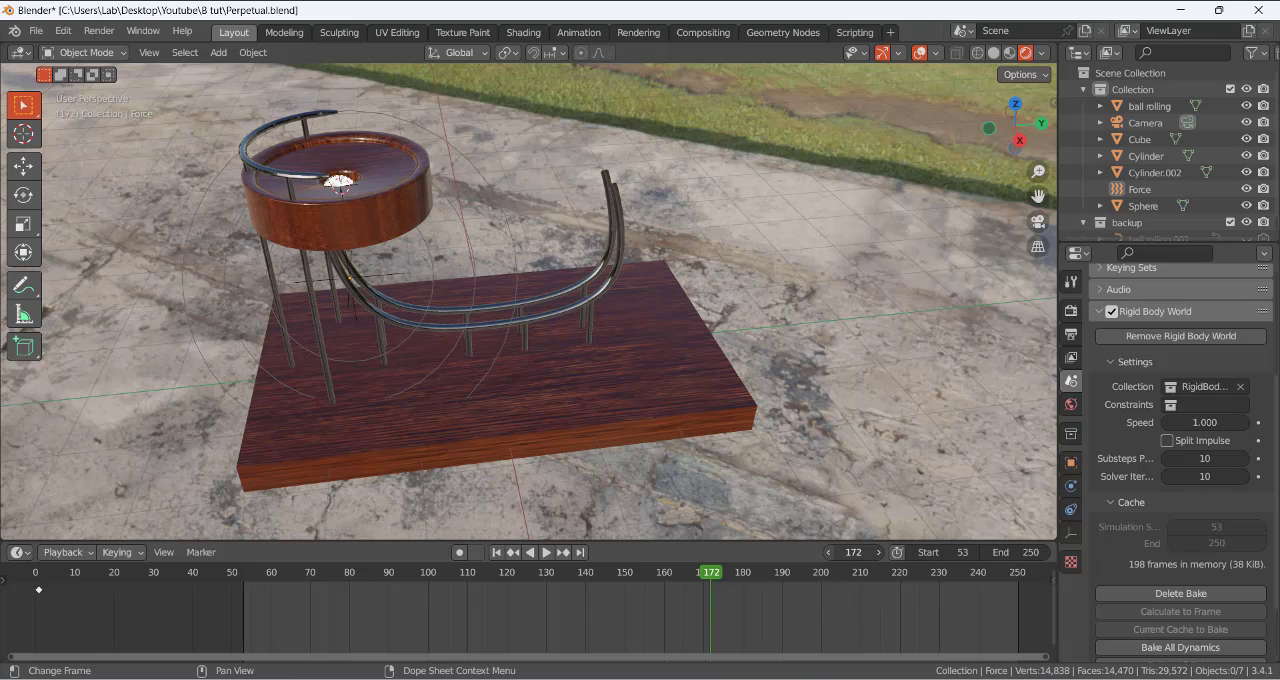
- Set the scene's end frame to 172 and play the shortened range from its first frame
{"action": "left_click", "coordinate": [1008, 552]}
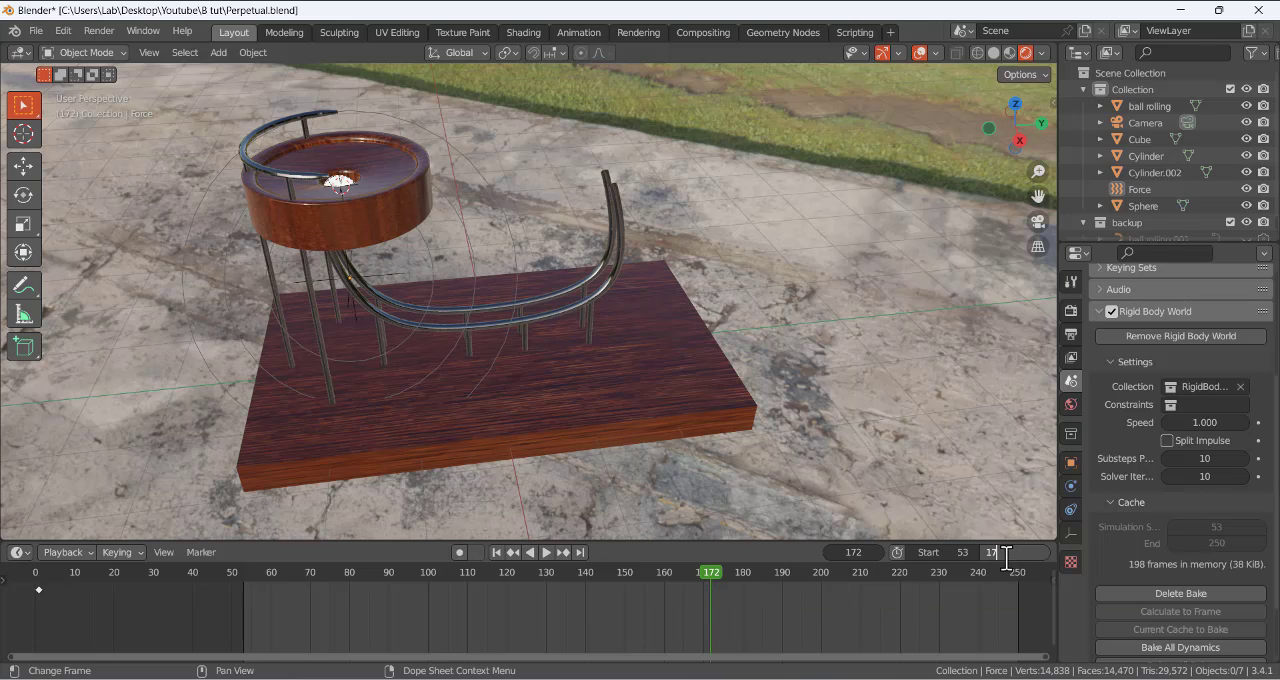
{"action": "type", "text": "172"}
{"action": "key", "text": "Return"}
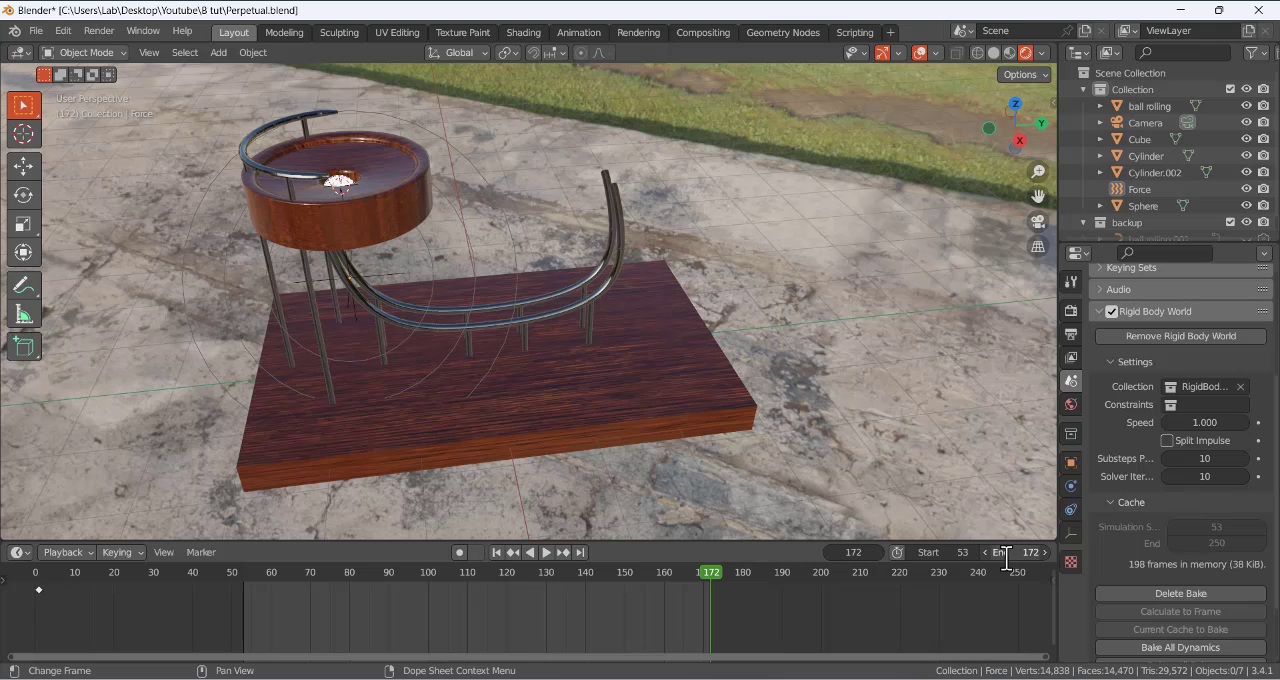
{"action": "left_click", "coordinate": [495, 552]}
{"action": "left_click", "coordinate": [545, 552]}
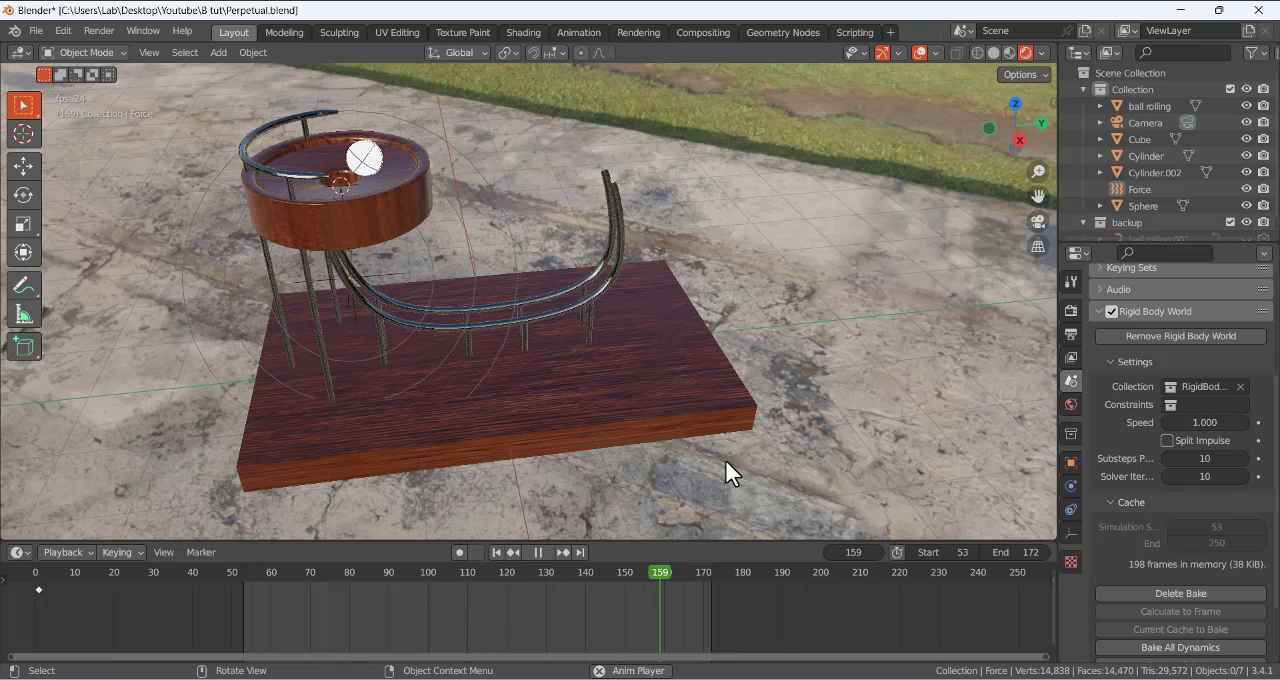
{"action": "left_click", "coordinate": [537, 553]}
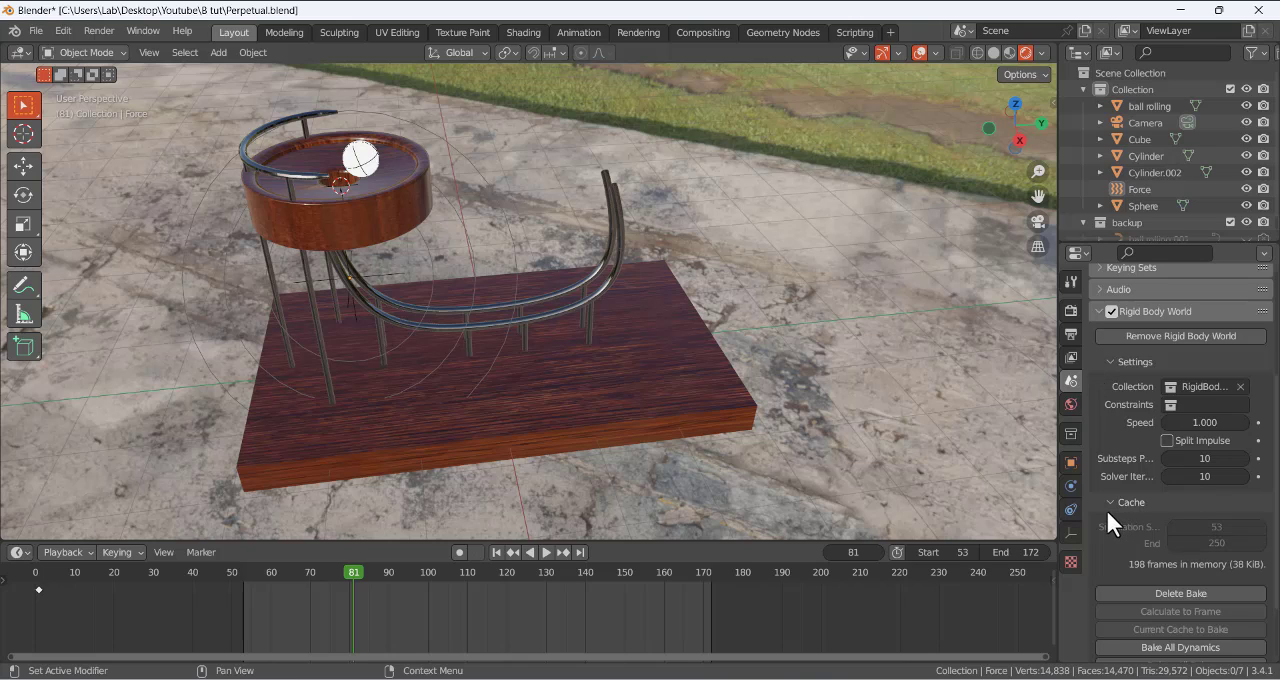
- Delete the rigid body bake and set the simulation cache's end frame to 172
{"action": "left_click", "coordinate": [1157, 596]}
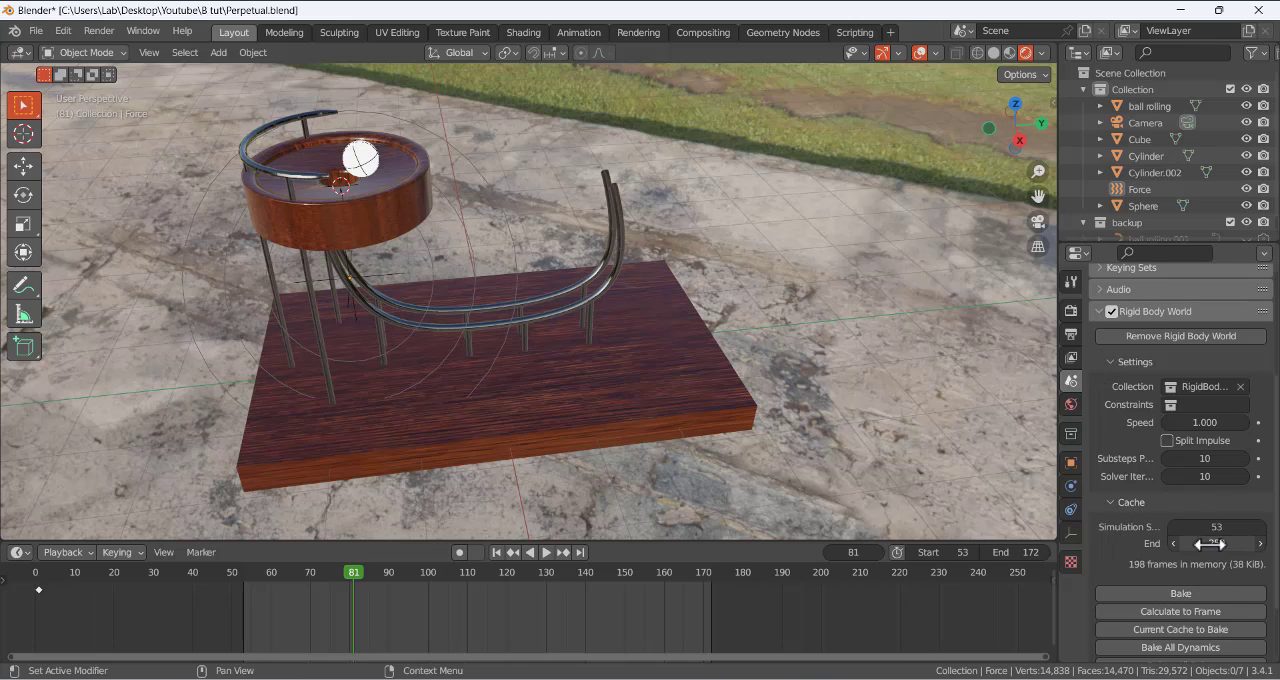
{"action": "left_click", "coordinate": [1215, 543]}
{"action": "key", "text": "Return"}
{"action": "scroll", "coordinate": [1100, 427], "scroll_direction": "down", "scroll_amount": 2}
{"action": "scroll", "coordinate": [1100, 427], "scroll_direction": "up", "scroll_amount": 5}
{"action": "scroll", "coordinate": [1100, 427], "scroll_direction": "down", "scroll_amount": 6}
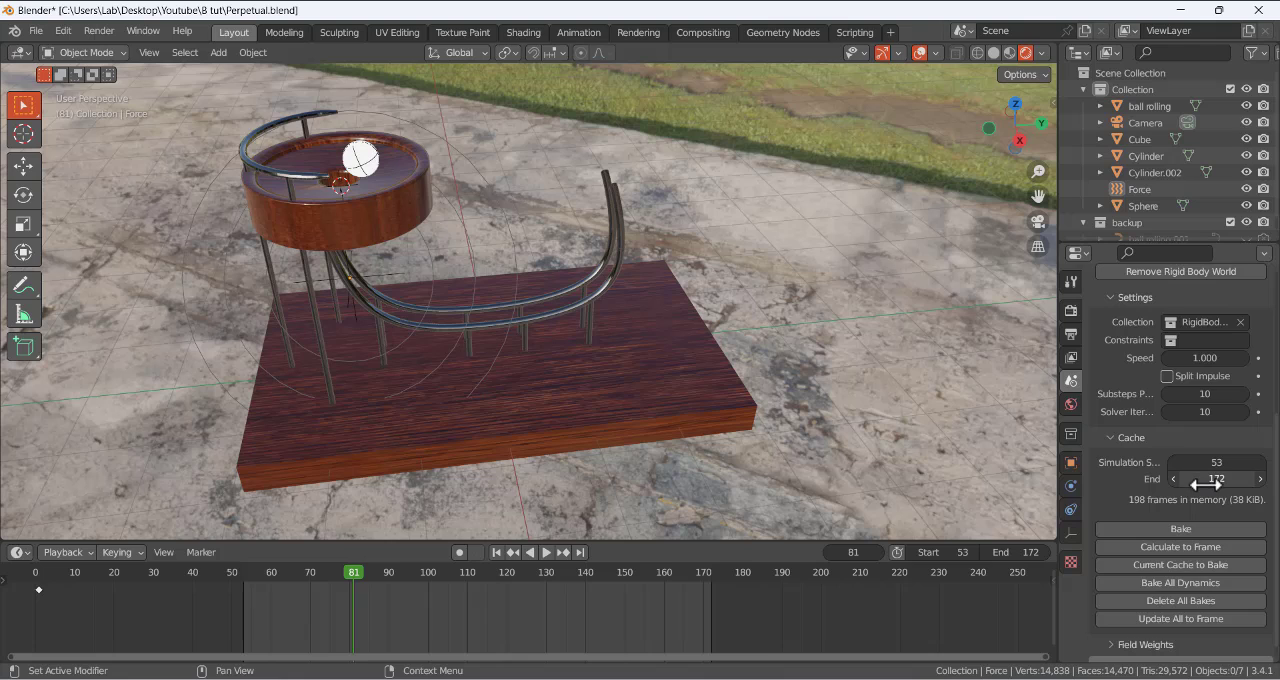
- Change the scene's render engine to Cycles
{"action": "left_click", "coordinate": [1070, 281]}
{"action": "left_click", "coordinate": [1073, 311]}
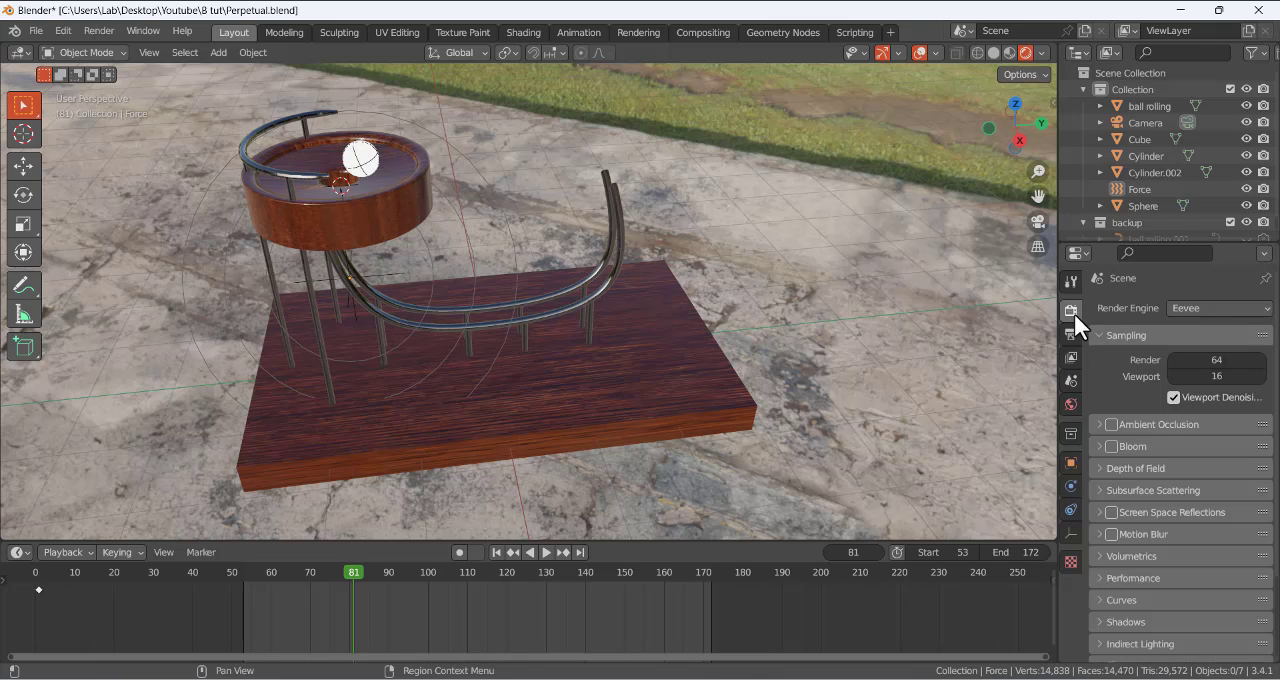
{"action": "left_click", "coordinate": [1199, 306]}
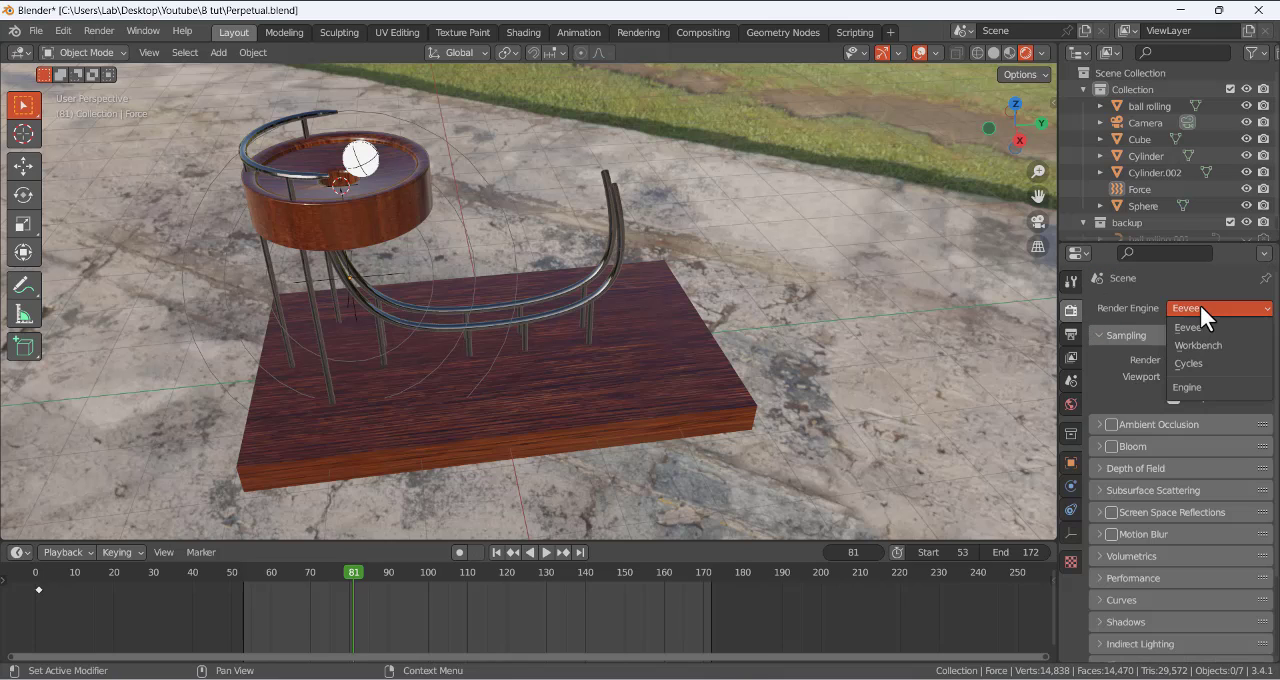
{"action": "left_click", "coordinate": [1200, 359]}
- Check the output settings and preview frame 116 in the Cycles viewport
{"action": "left_click", "coordinate": [1071, 333]}
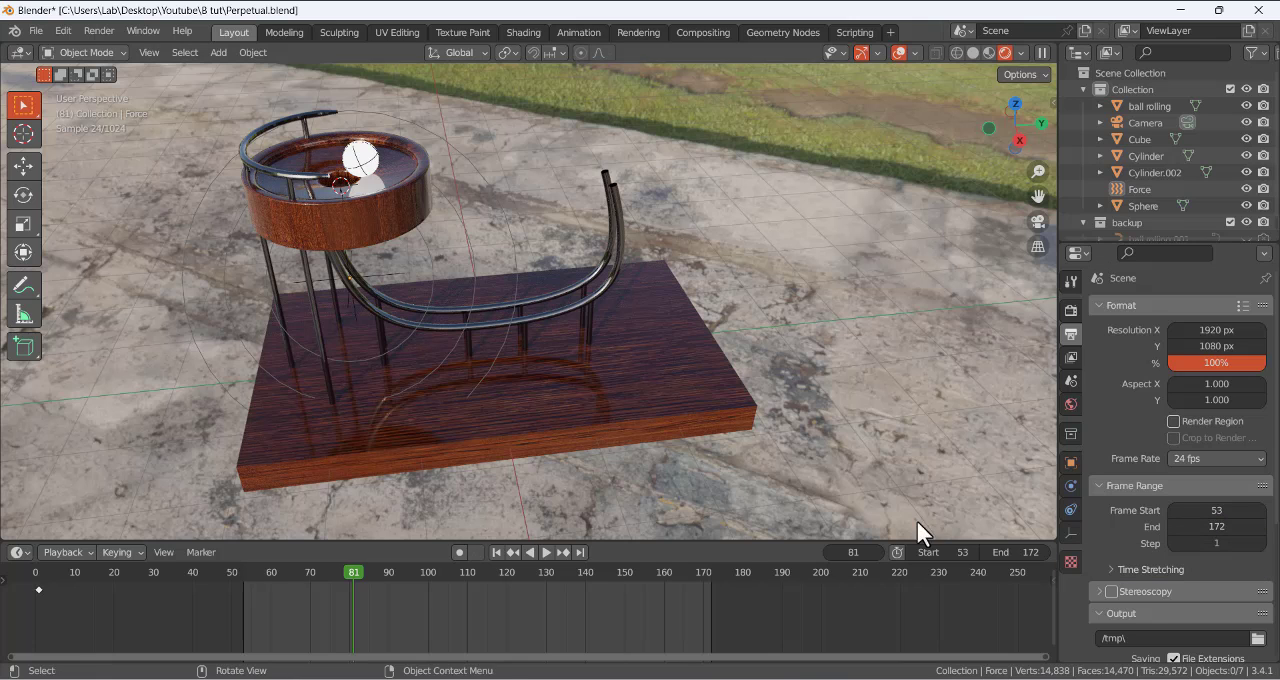
{"action": "left_click_drag", "start_coordinate": [350, 566], "coordinate": [490, 602]}
{"action": "key", "text": "space"}
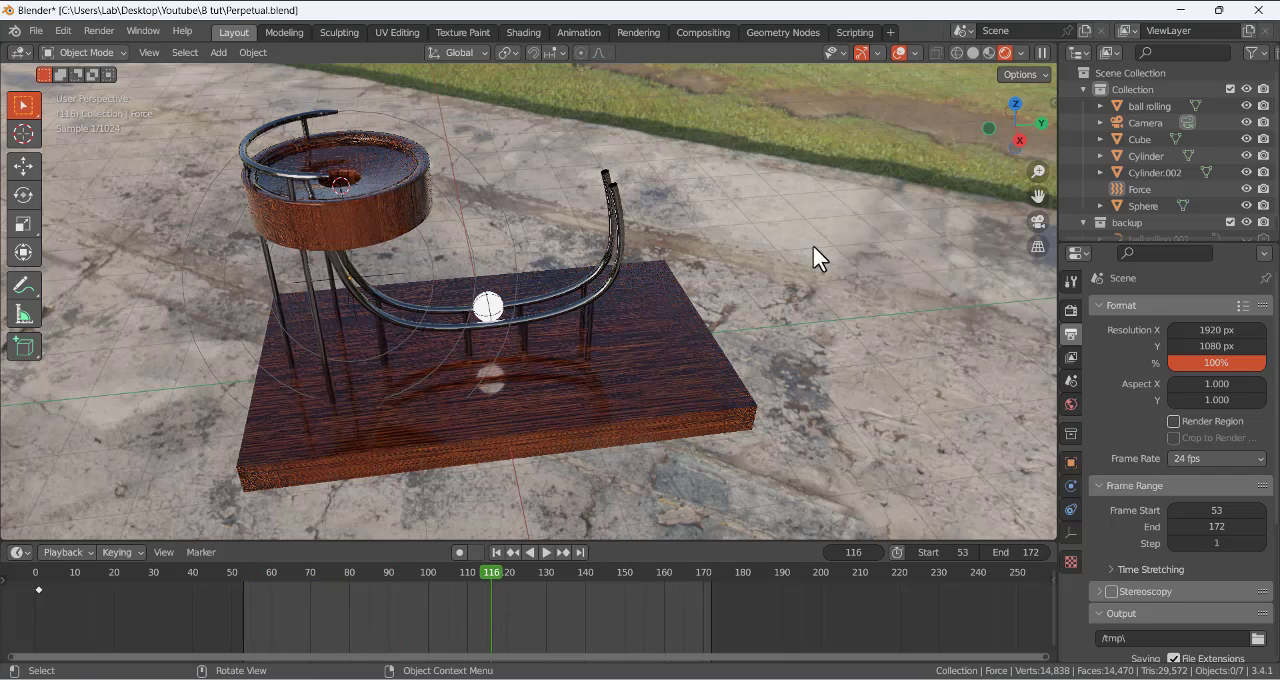
{"action": "left_click", "coordinate": [98, 27]}
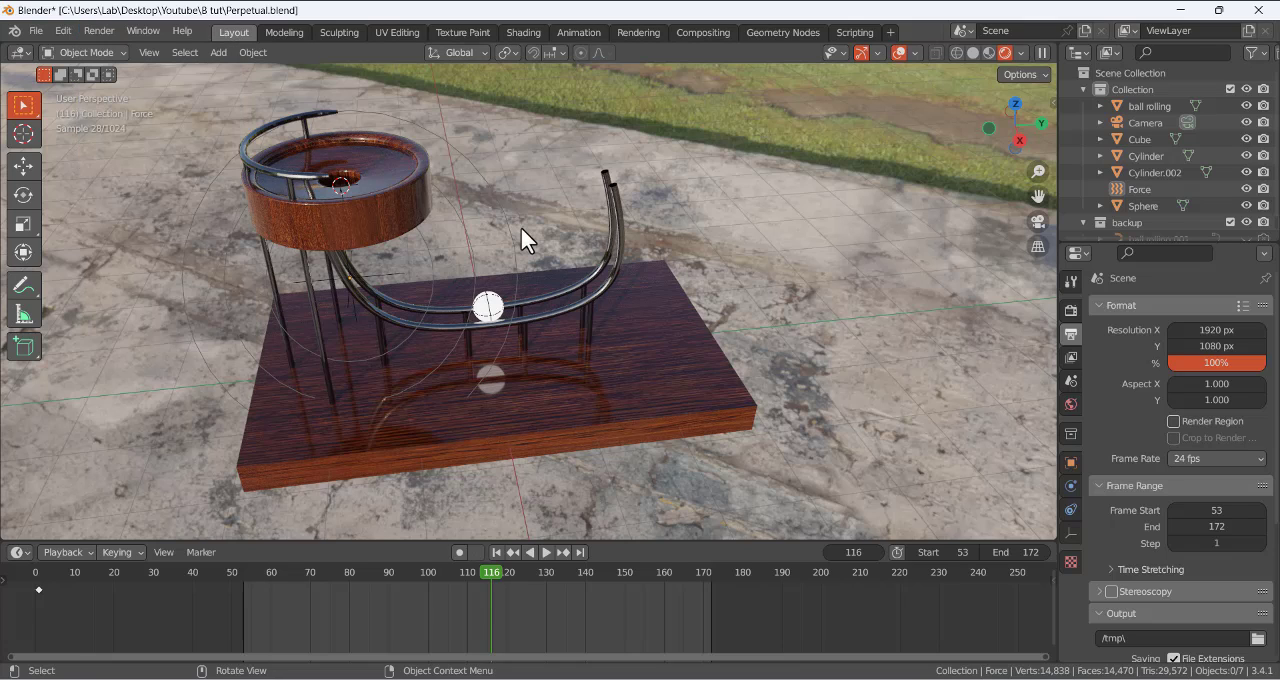
- Review the Cycles sampling settings and the frame range, file format and destination in the output settings
{"action": "left_click", "coordinate": [1070, 309]}
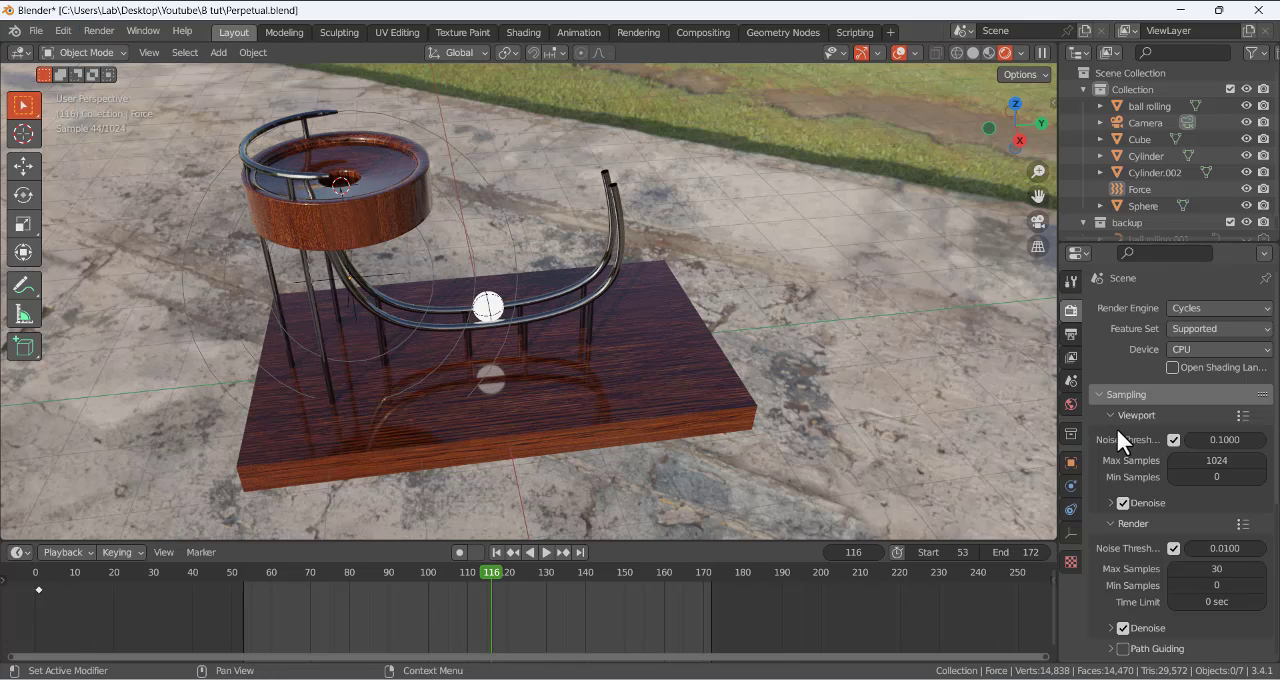
{"action": "scroll", "coordinate": [1104, 440], "scroll_direction": "down", "scroll_amount": 1}
{"action": "scroll", "coordinate": [1103, 449], "scroll_direction": "down", "scroll_amount": 5}
{"action": "scroll", "coordinate": [1098, 430], "scroll_direction": "up", "scroll_amount": 6}
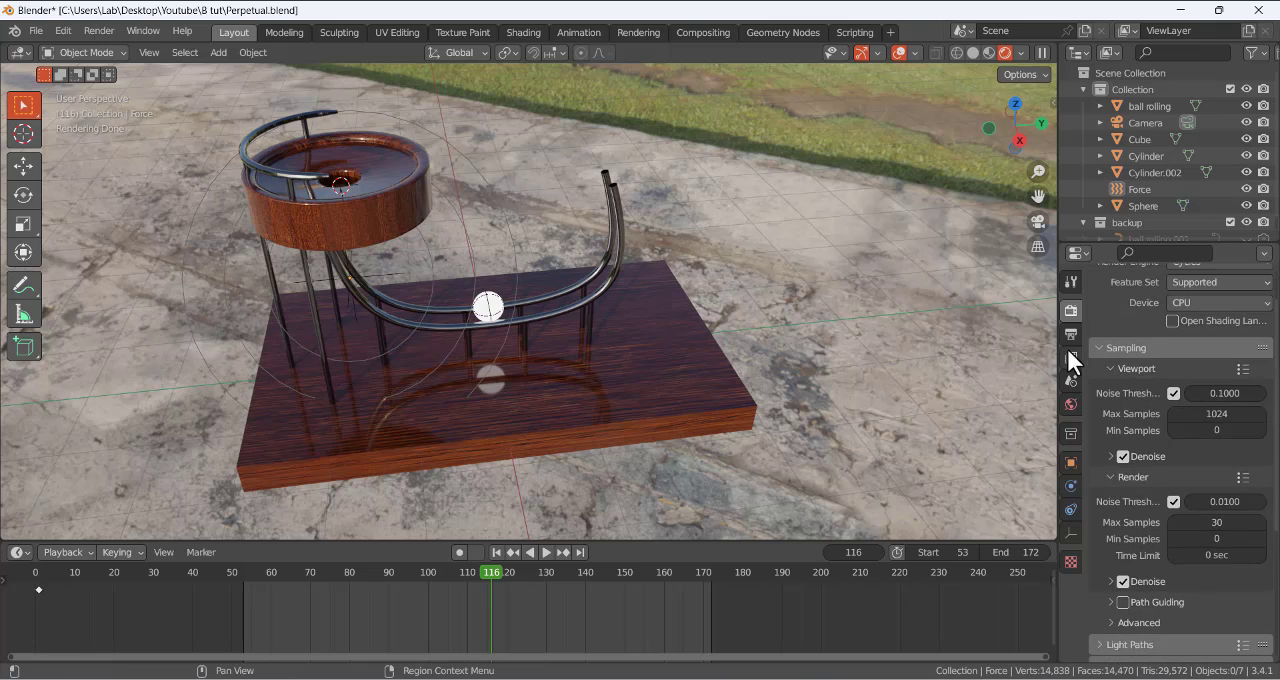
{"action": "left_click", "coordinate": [1071, 335]}
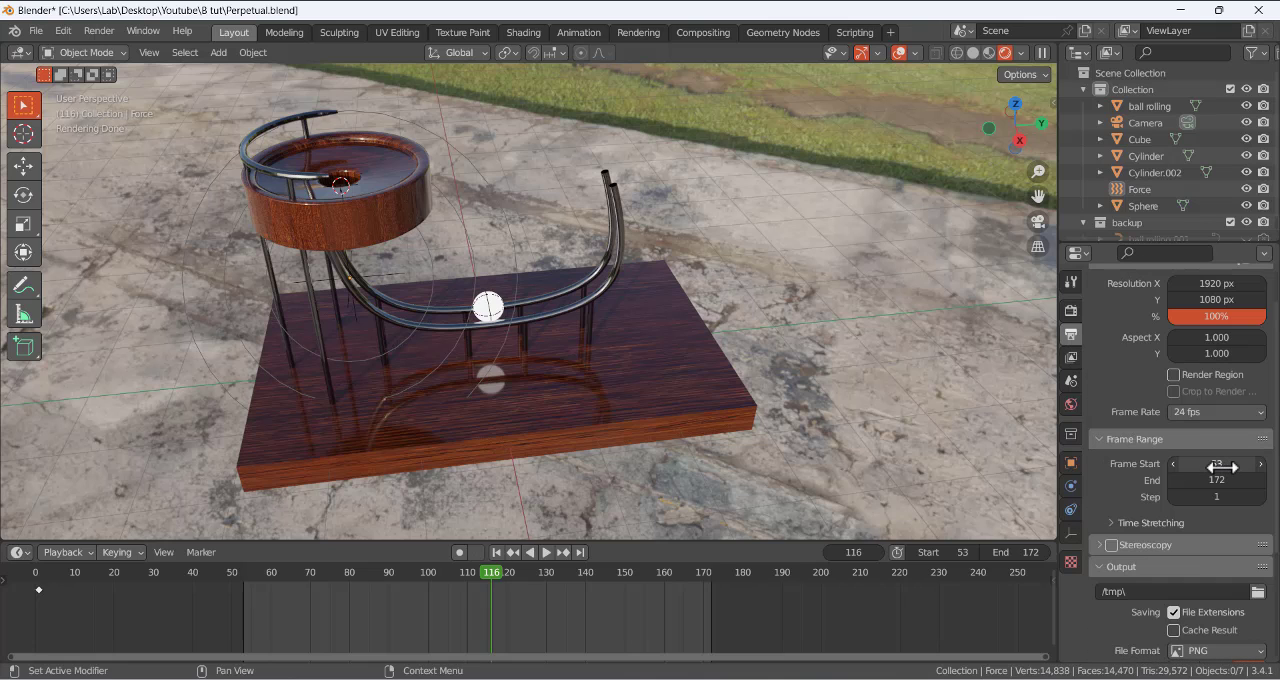
{"action": "scroll", "coordinate": [1186, 560], "scroll_direction": "down", "scroll_amount": 4}
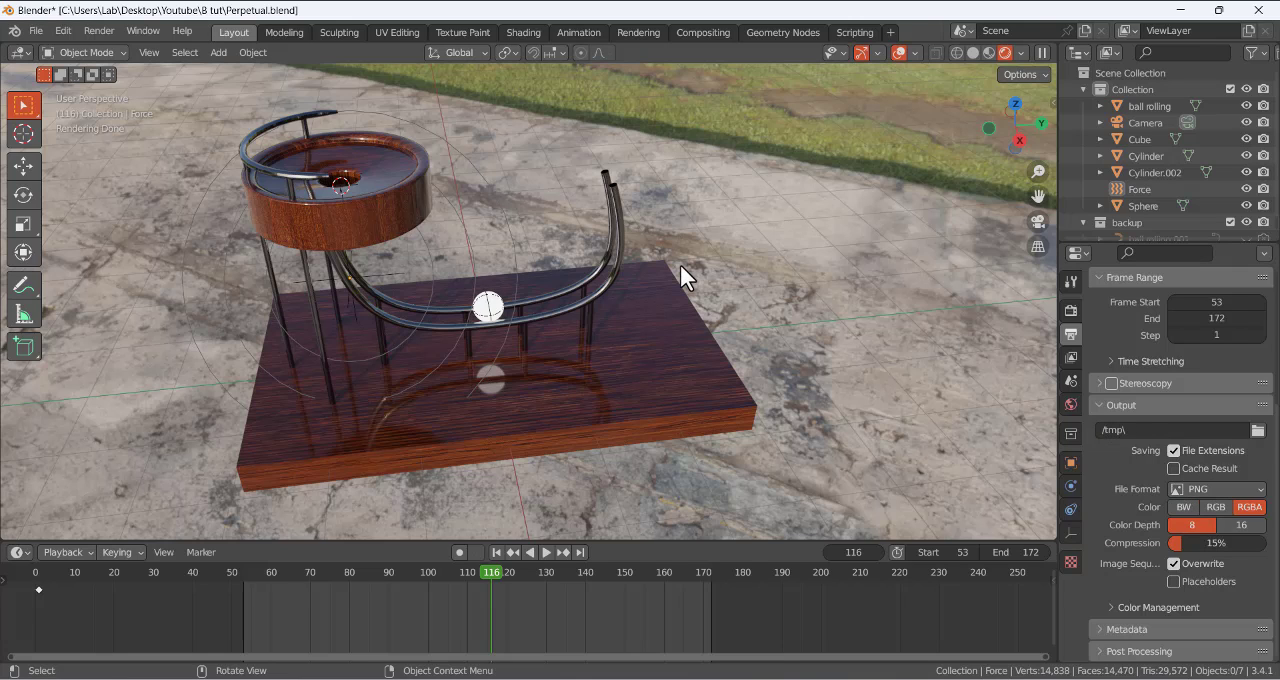
- Add a Video Editing workspace to the current file
{"action": "left_click", "coordinate": [33, 30]}
{"action": "left_click", "coordinate": [42, 25]}
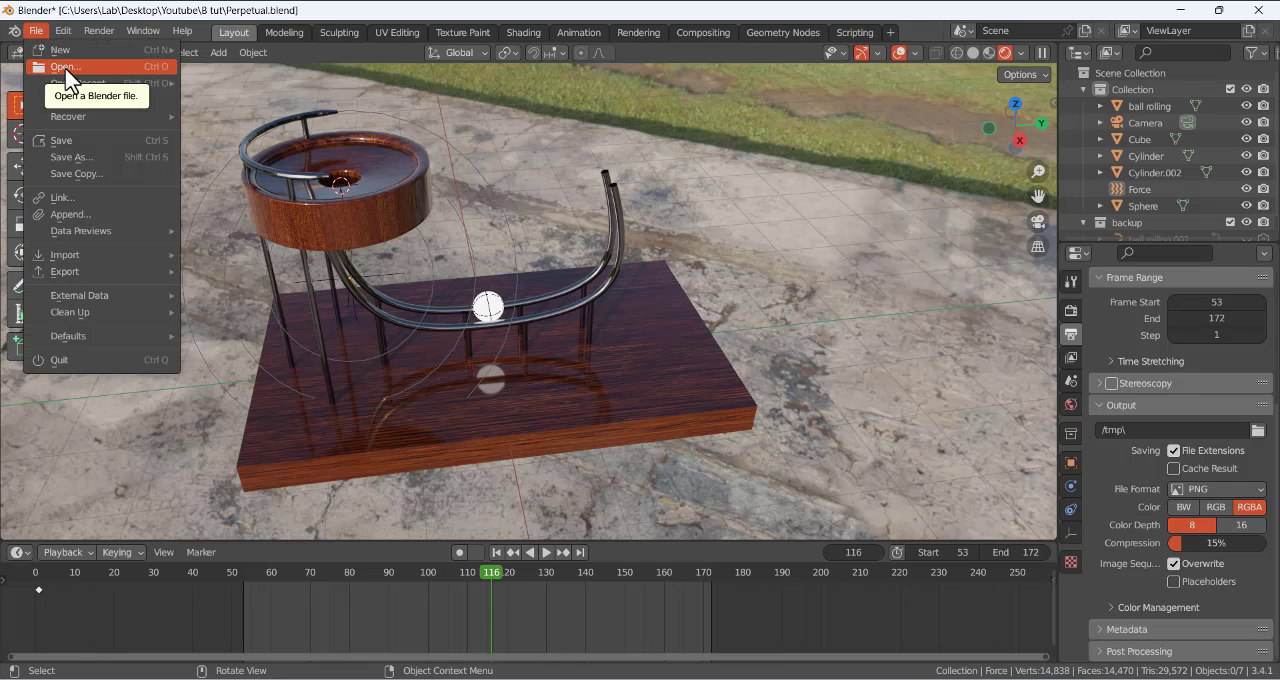
{"action": "mouse_move", "coordinate": [68, 47]}
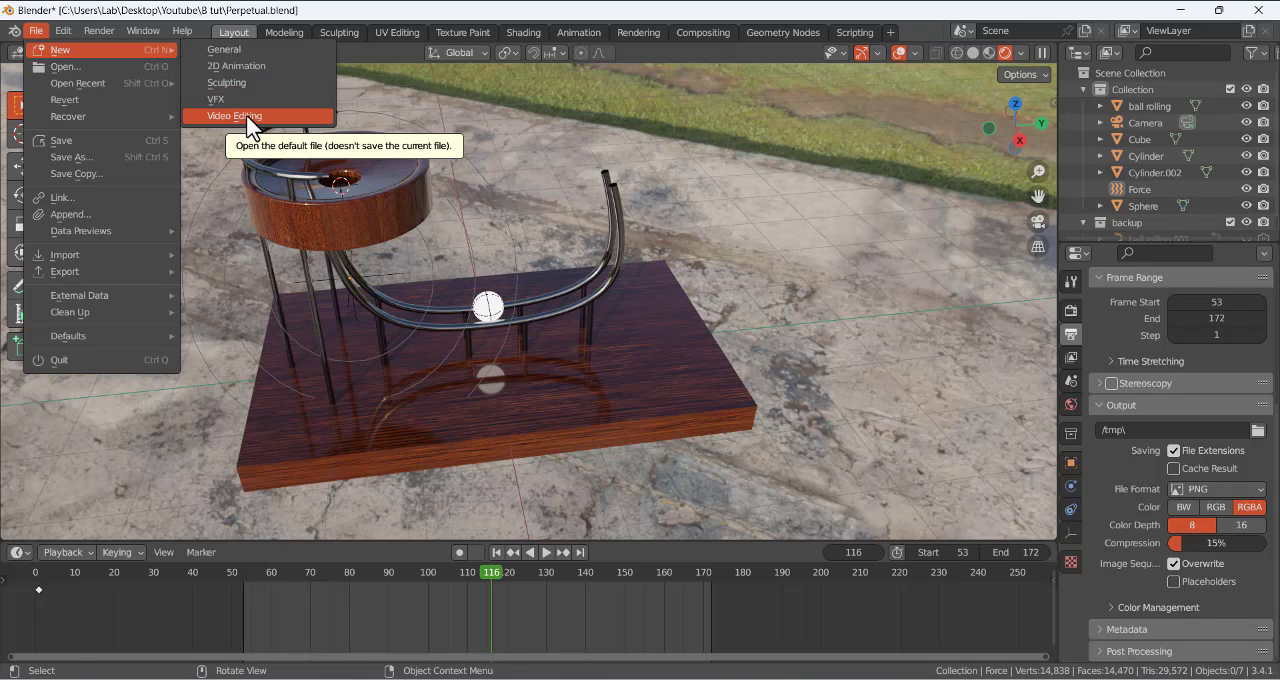
{"action": "left_click", "coordinate": [893, 32]}
{"action": "mouse_move", "coordinate": [836, 131]}
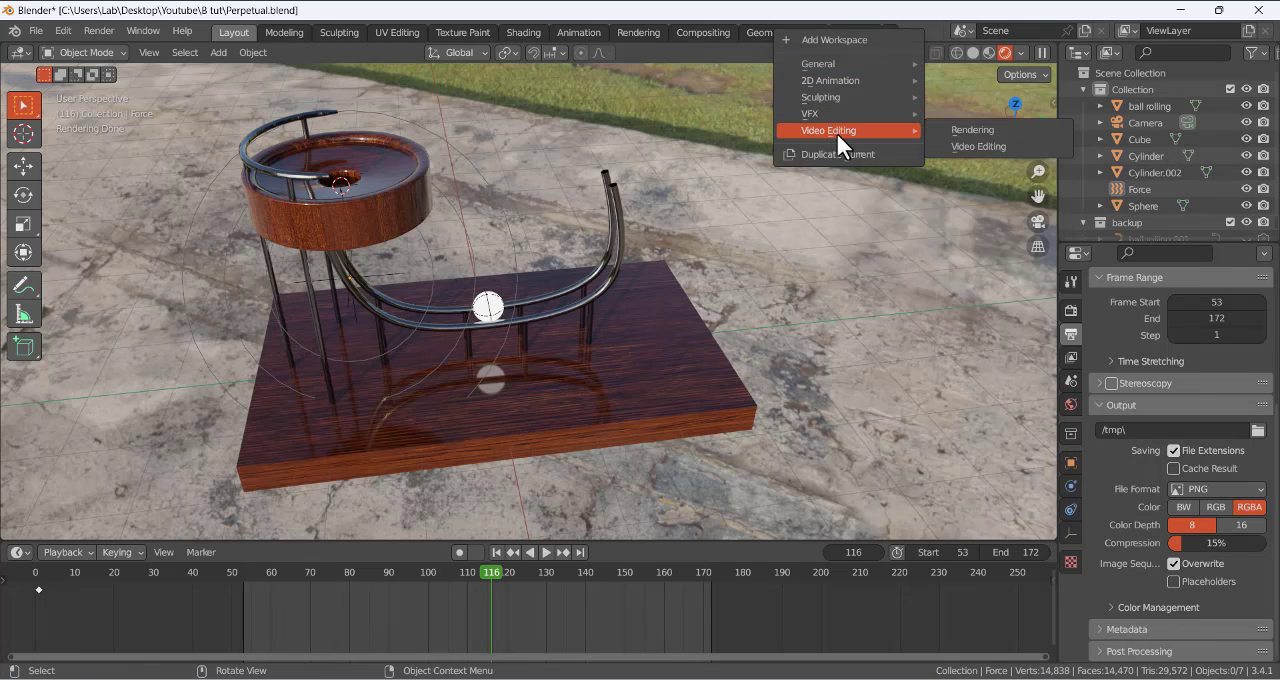
{"action": "left_click", "coordinate": [975, 145]}
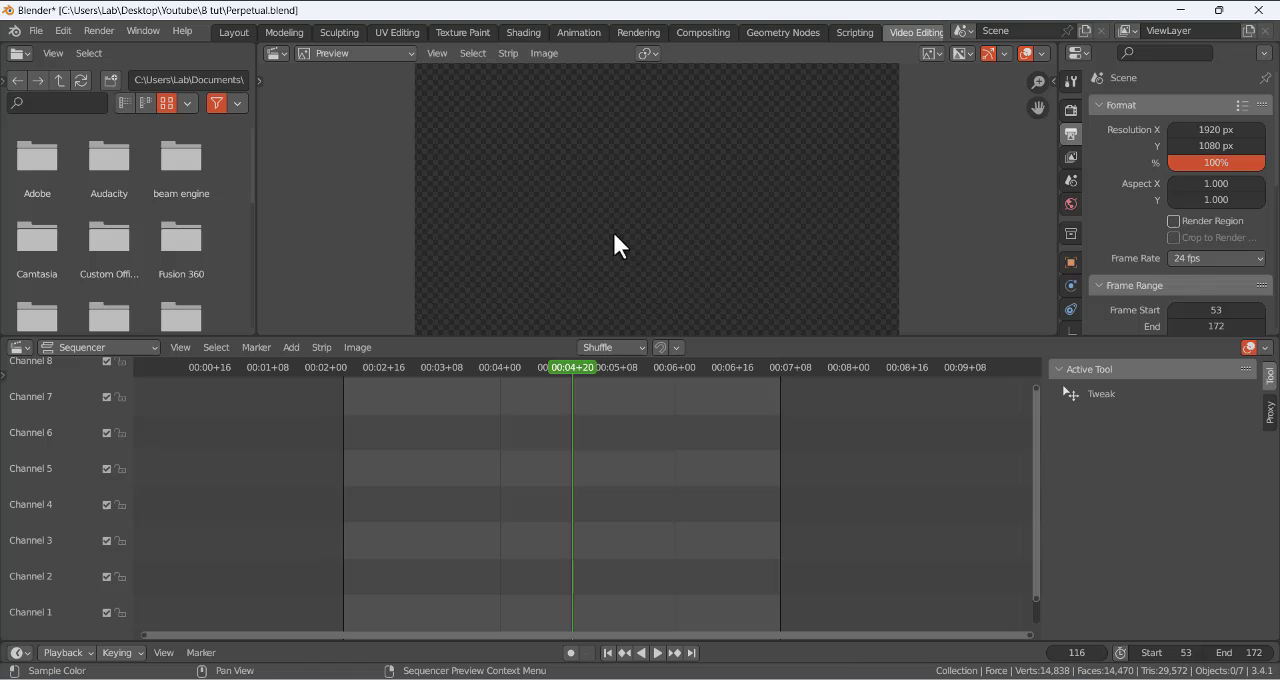
- Start adding an image sequence strip and browse to Desktop\Homeworks\Car animation\perpetual motion\SHORT
{"action": "left_click", "coordinate": [286, 346]}
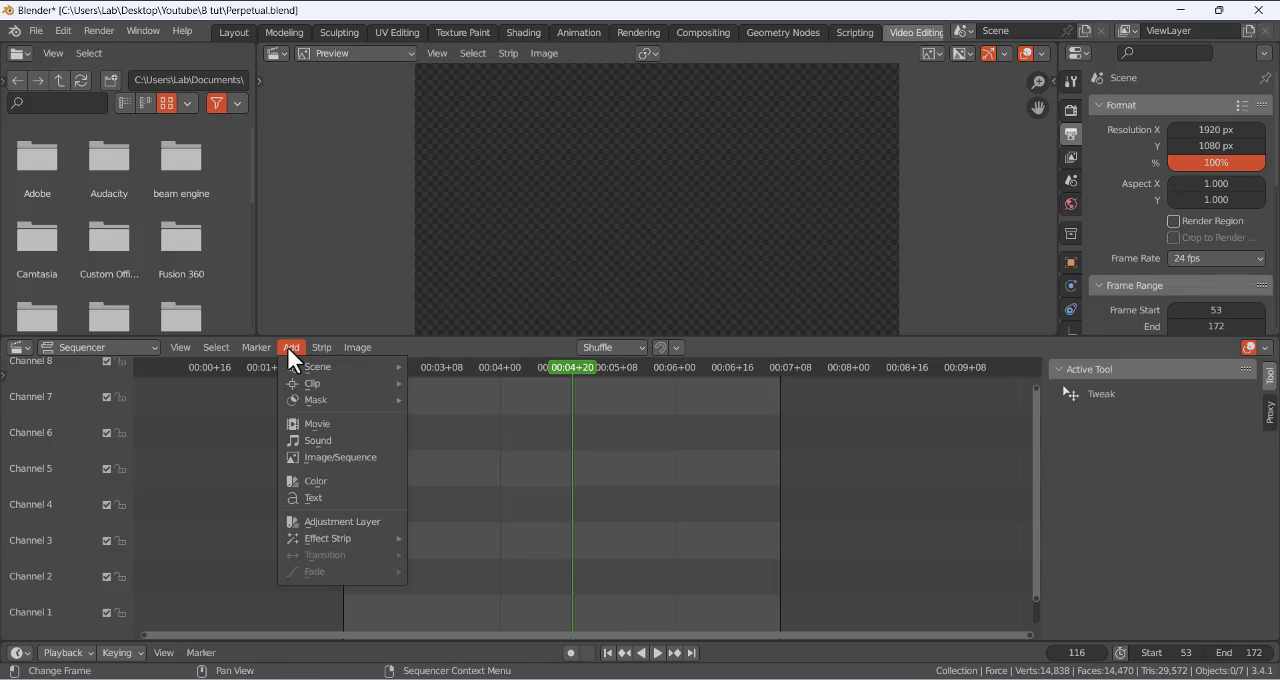
{"action": "left_click", "coordinate": [324, 457]}
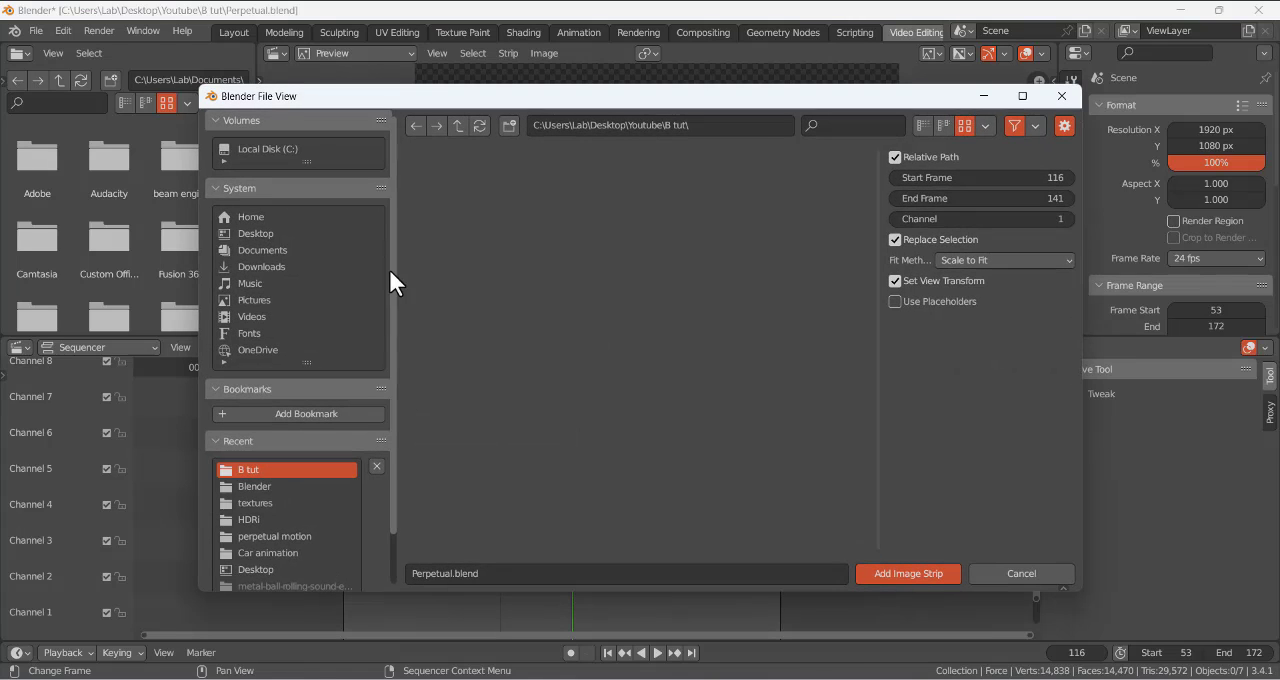
{"action": "left_click", "coordinate": [264, 233]}
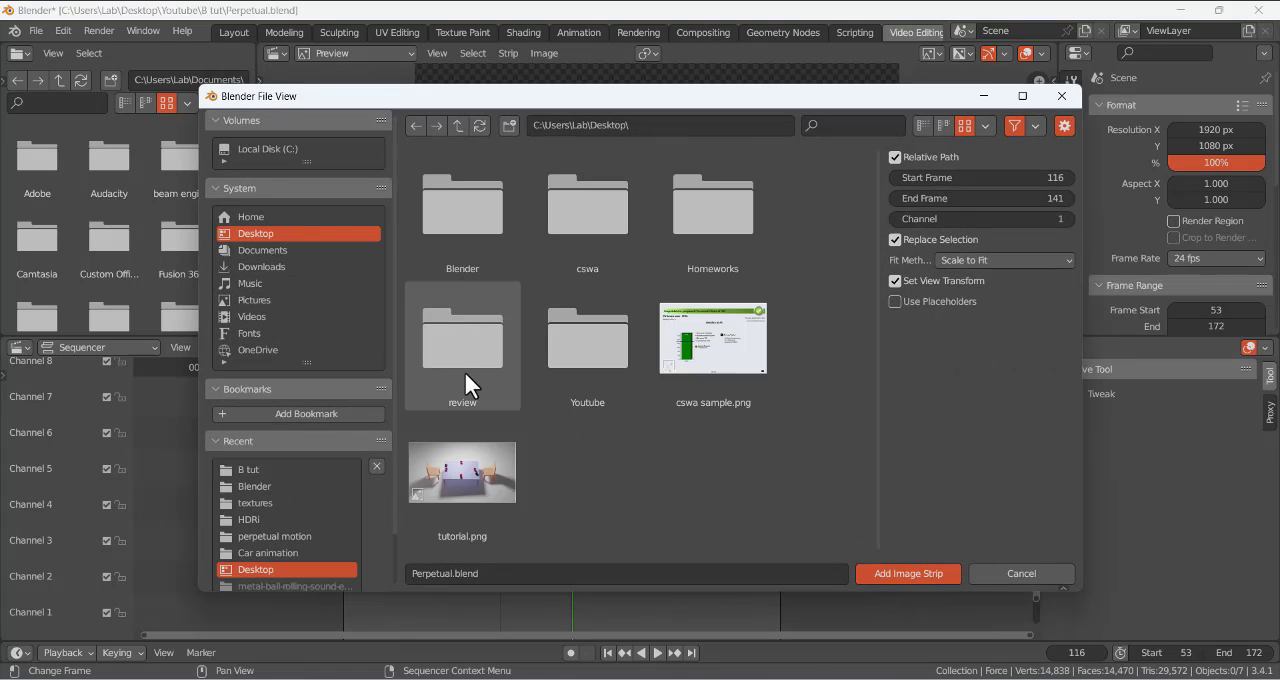
{"action": "double_click", "coordinate": [714, 225]}
{"action": "double_click", "coordinate": [585, 228]}
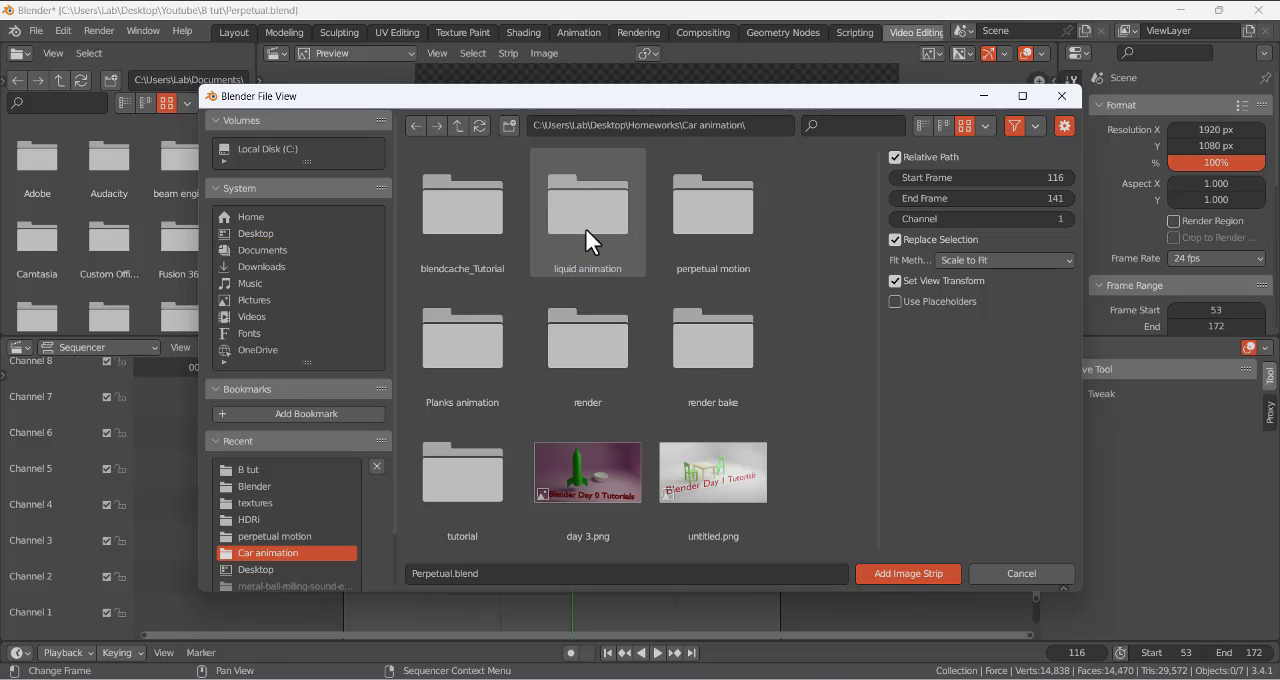
{"action": "double_click", "coordinate": [710, 215]}
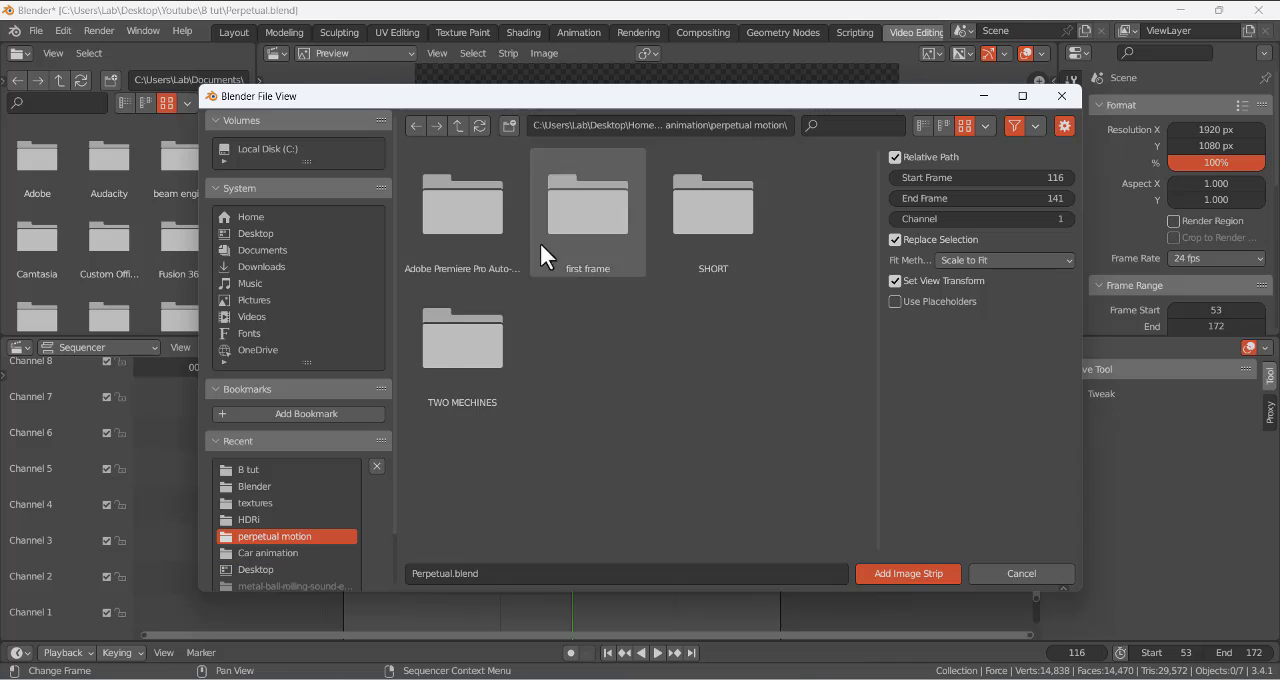
{"action": "double_click", "coordinate": [704, 240]}
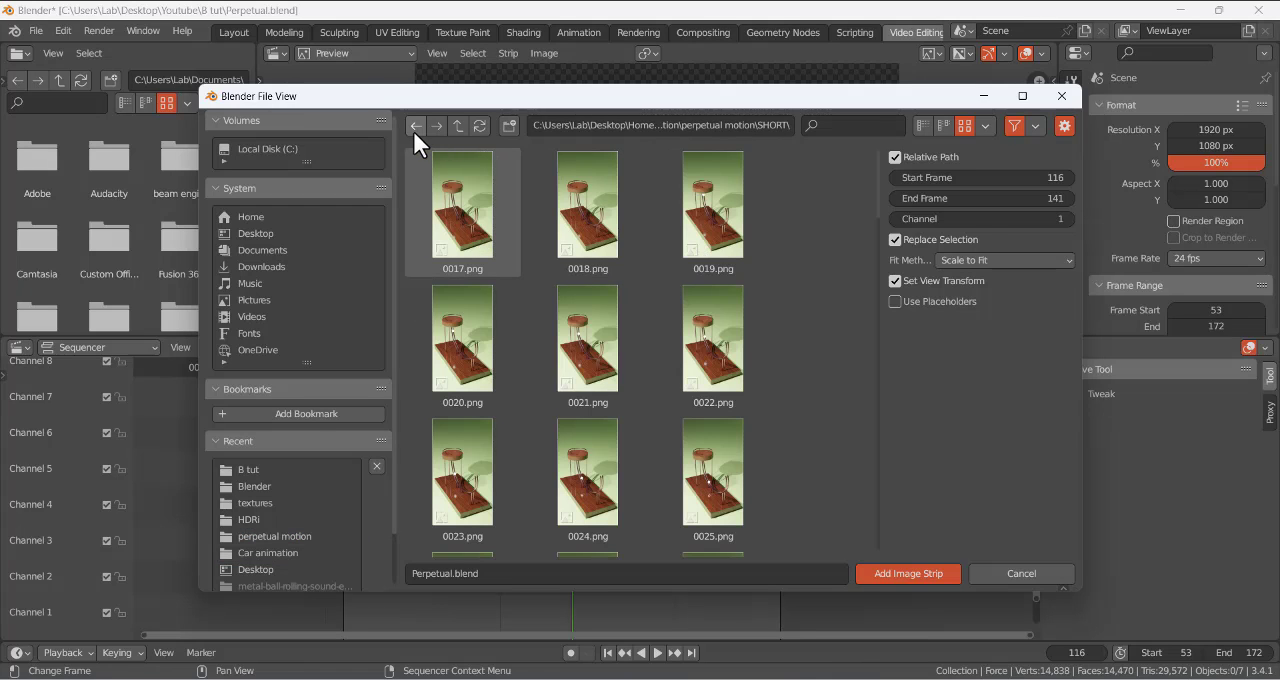
- Select the rendered frames 0017.png through 0068.png and add them as one image strip in channel 1
{"action": "left_click", "coordinate": [462, 205]}
{"action": "scroll", "coordinate": [760, 360], "scroll_direction": "down", "scroll_amount": 4}
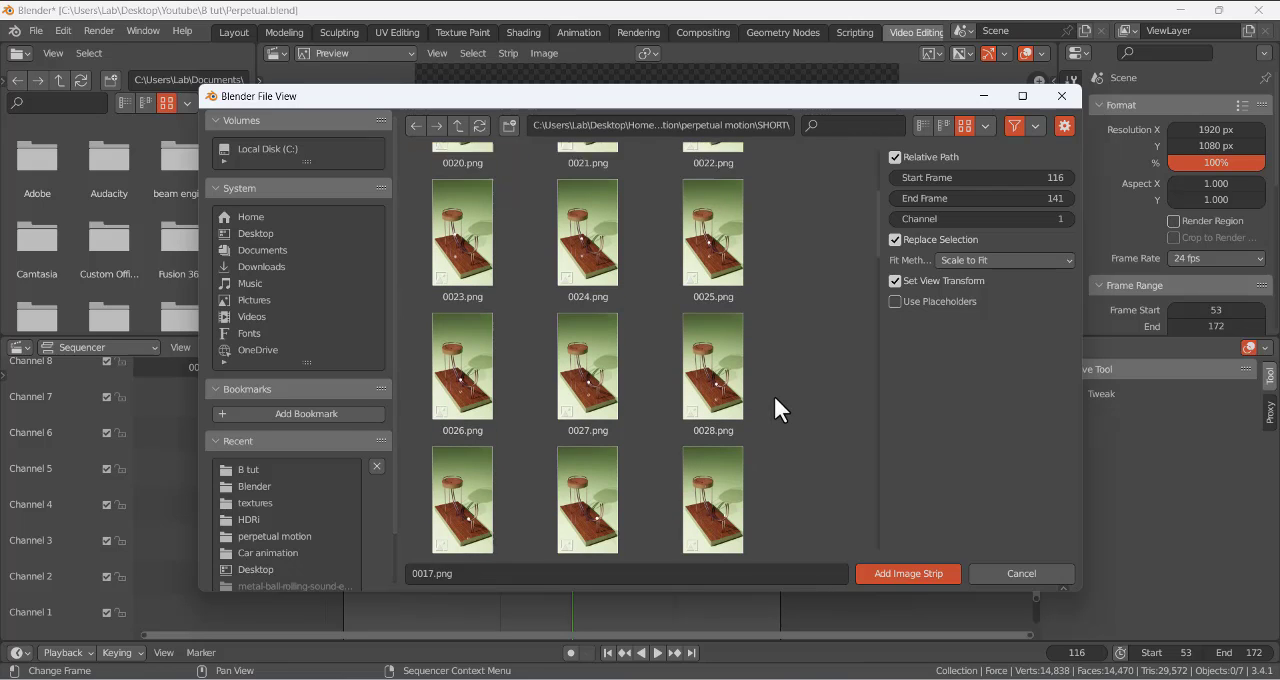
{"action": "scroll", "coordinate": [773, 393], "scroll_direction": "down", "scroll_amount": 1}
{"action": "left_click_drag", "start_coordinate": [876, 232], "coordinate": [861, 533]}
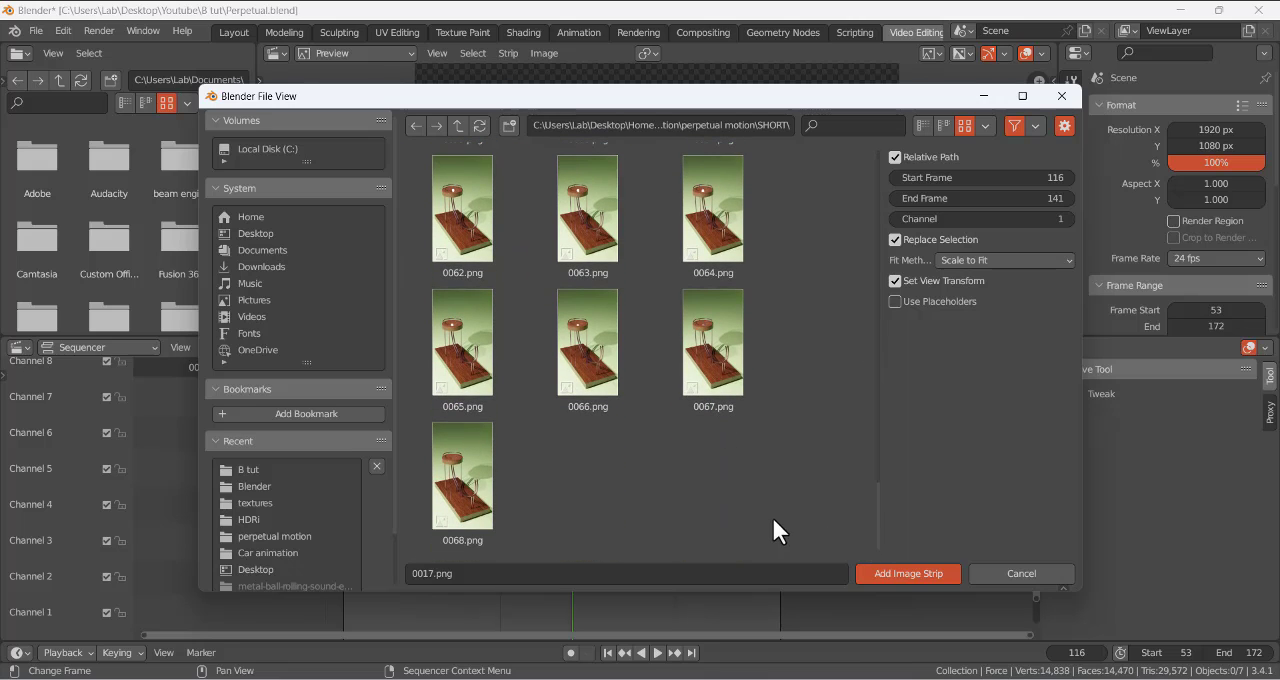
{"action": "left_click", "coordinate": [460, 480], "text": "shift"}
{"action": "left_click", "coordinate": [900, 577]}
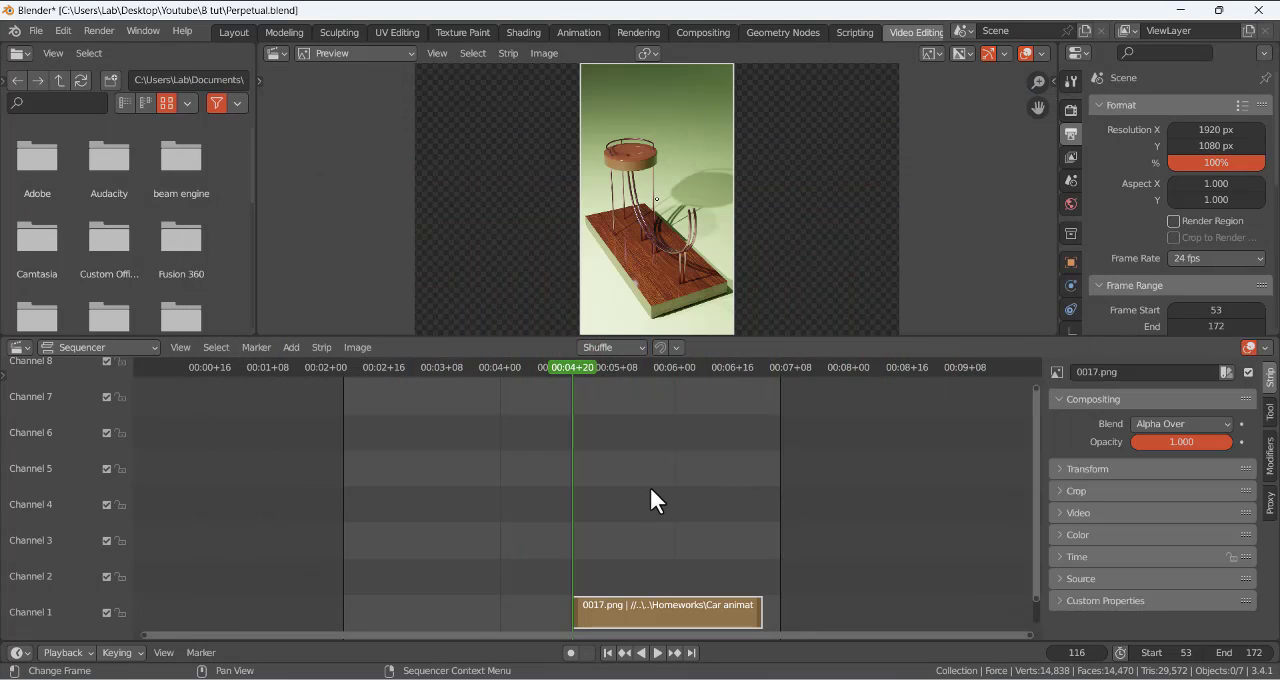
- Set the scene's start frame to 1 and move the image strip and playhead to the beginning of the timeline
{"action": "left_click_drag", "start_coordinate": [650, 607], "coordinate": [422, 607]}
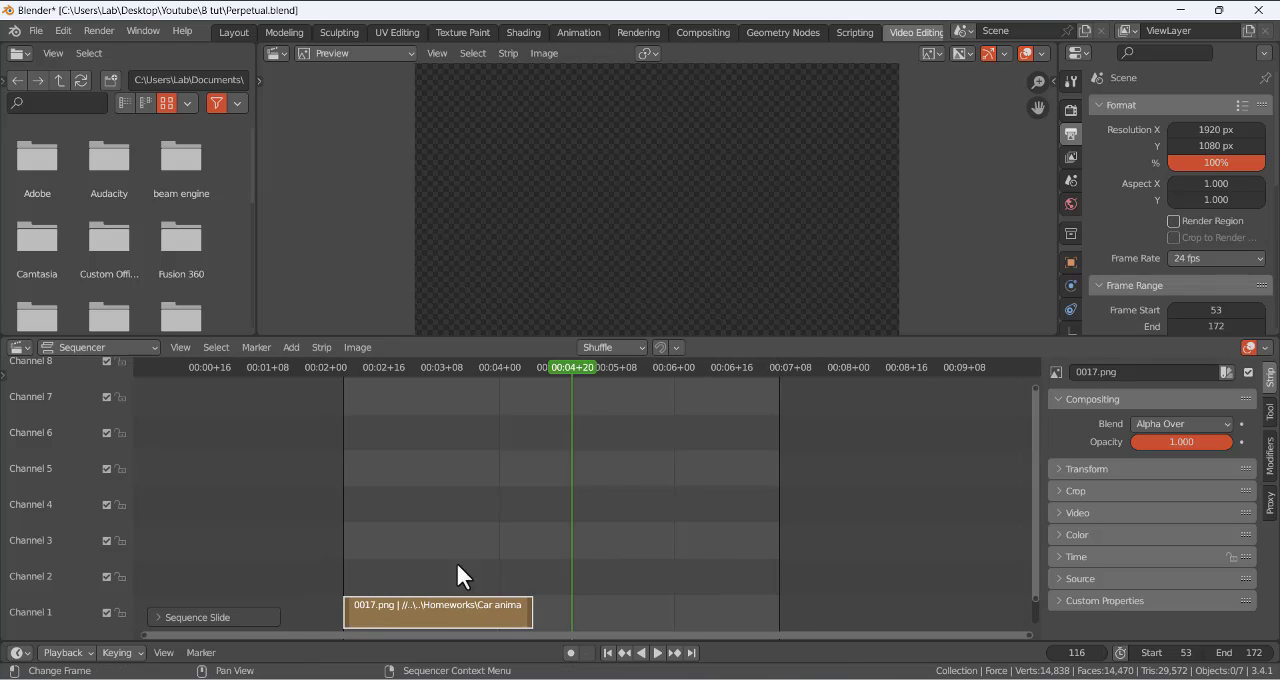
{"action": "left_click_drag", "start_coordinate": [571, 385], "coordinate": [343, 428]}
{"action": "left_click", "coordinate": [1150, 652]}
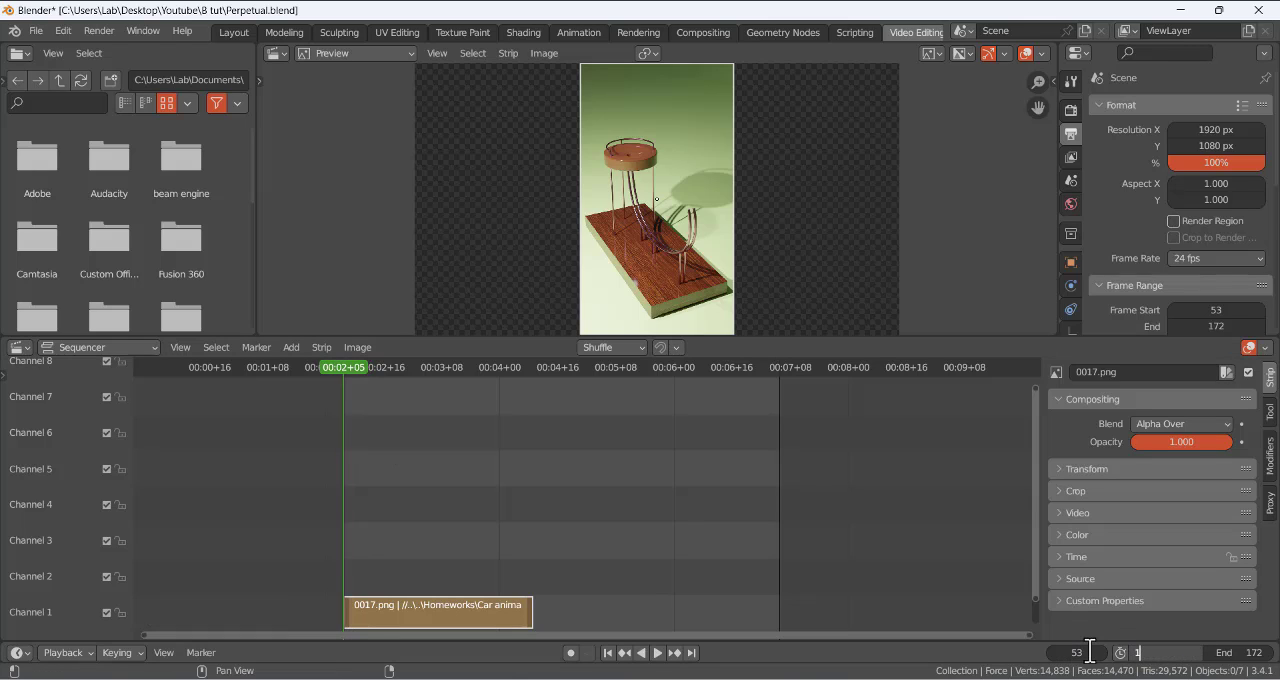
{"action": "type", "text": "1"}
{"action": "key", "text": "Return"}
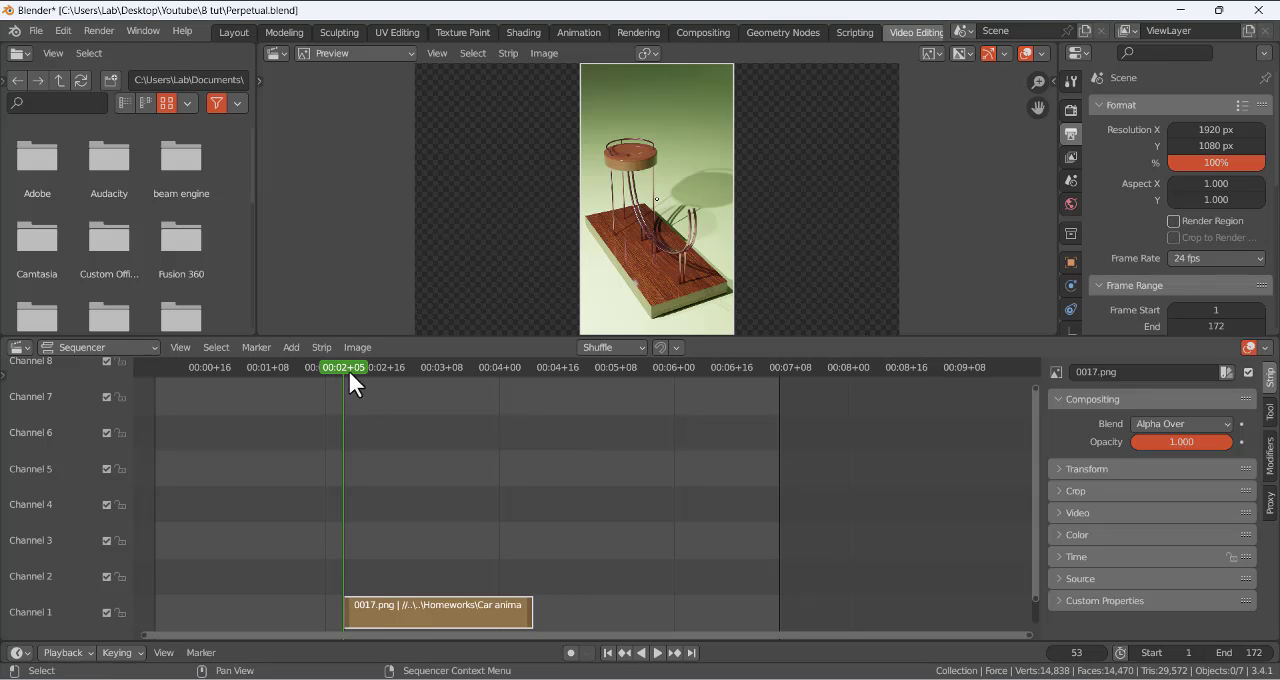
{"action": "left_click_drag", "start_coordinate": [399, 611], "coordinate": [217, 608]}
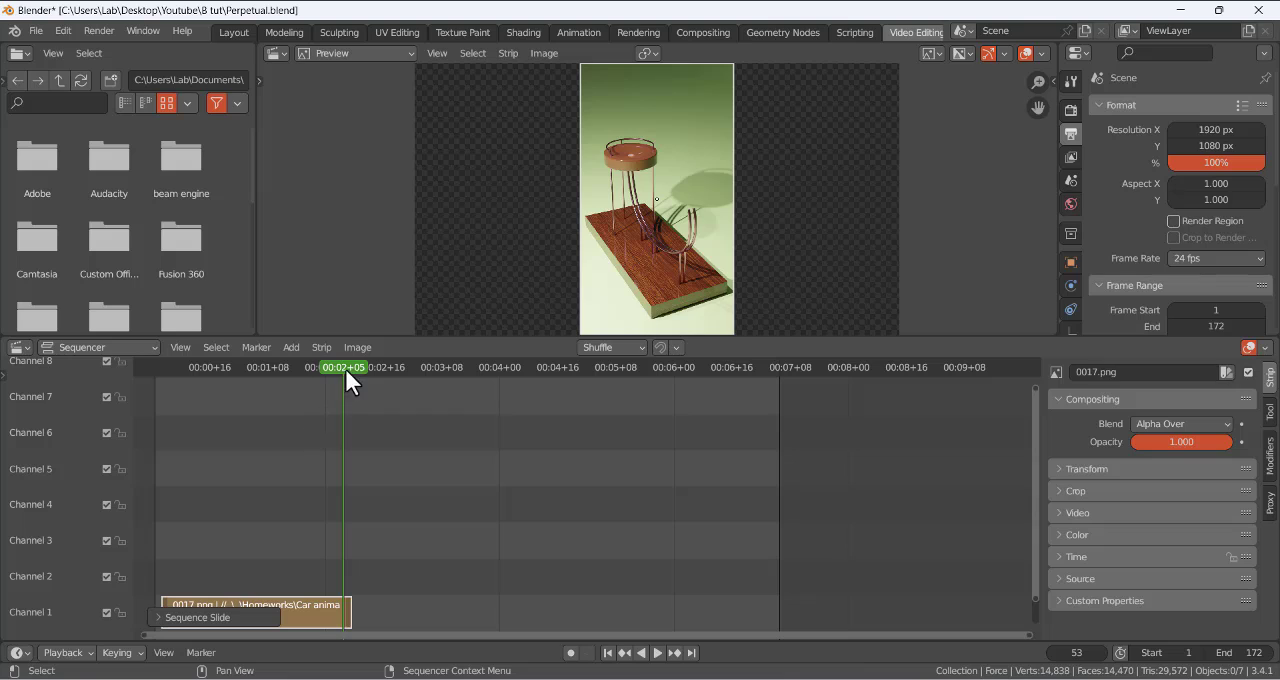
{"action": "left_click_drag", "start_coordinate": [345, 368], "coordinate": [144, 406]}
- Play the image strip in the sequencer preview to check it, and stop the playback
{"action": "key", "text": "space"}
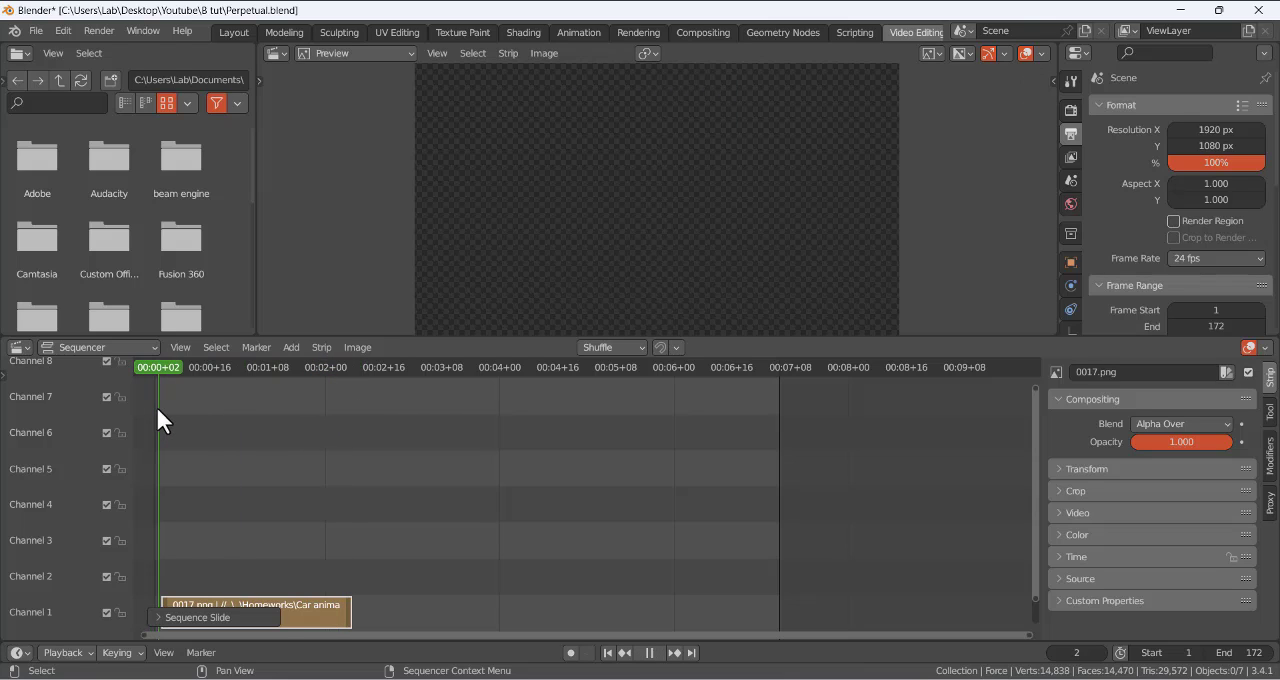
{"action": "key", "text": "Escape"}
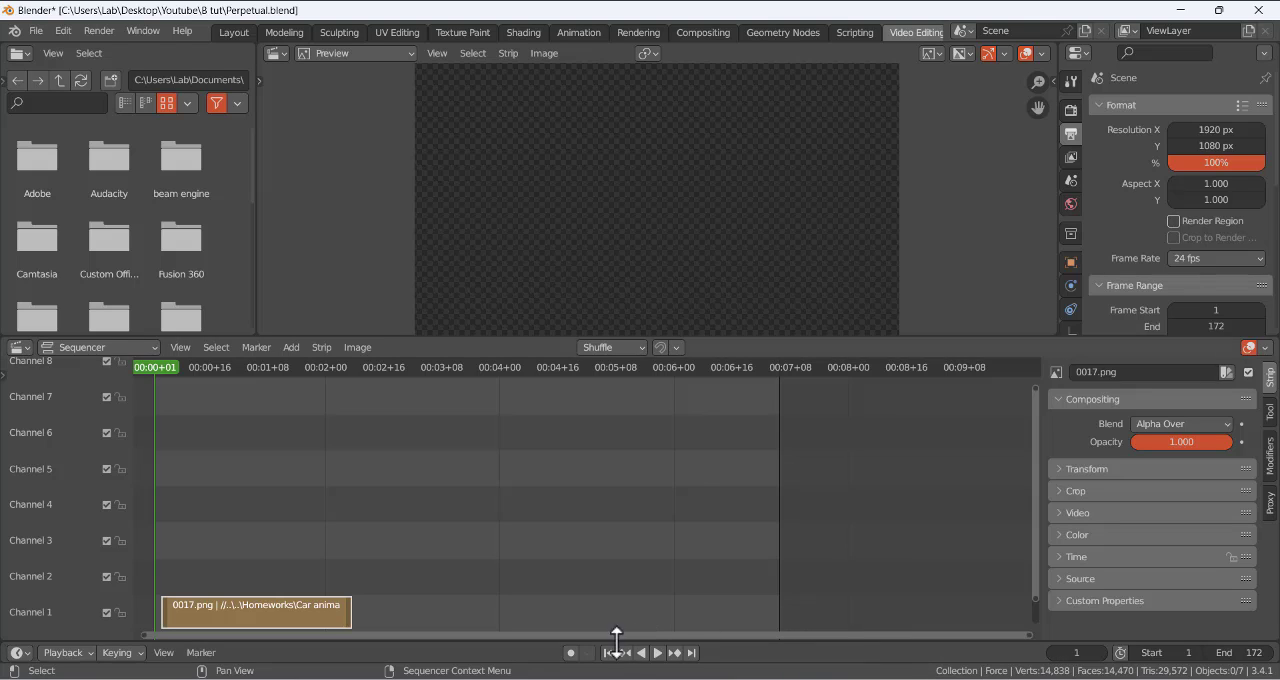
{"action": "left_click", "coordinate": [655, 653]}
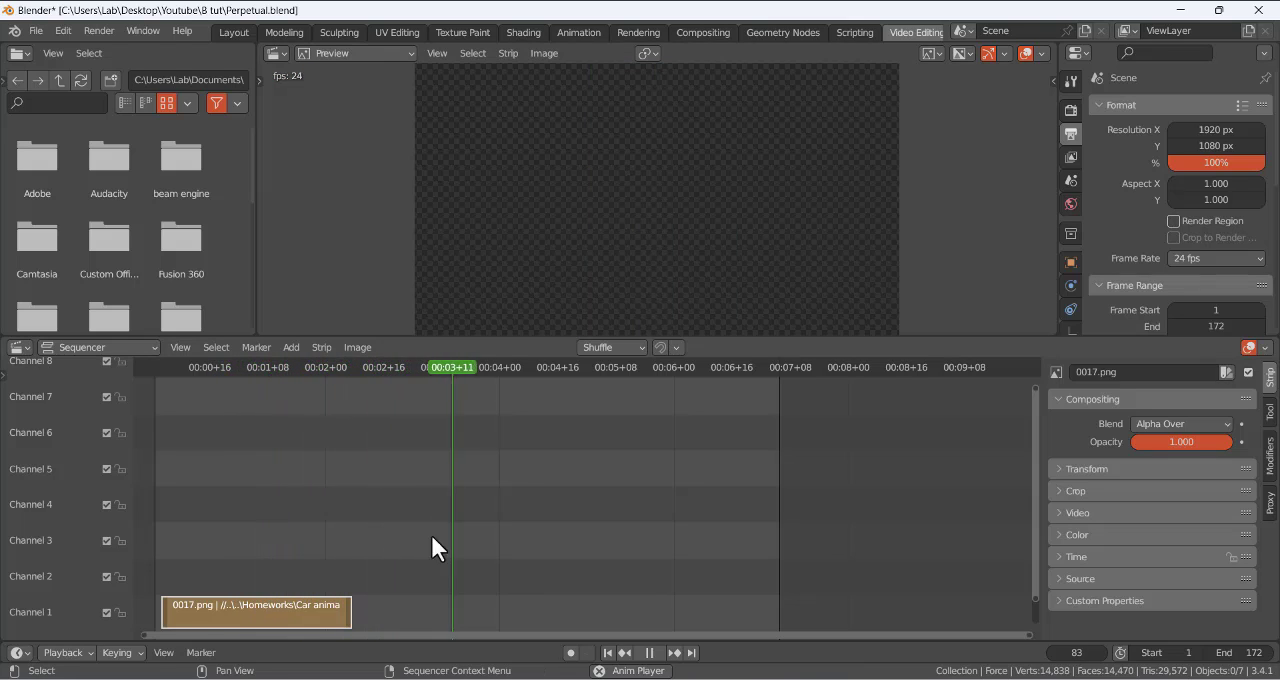
{"action": "left_click", "coordinate": [650, 653]}
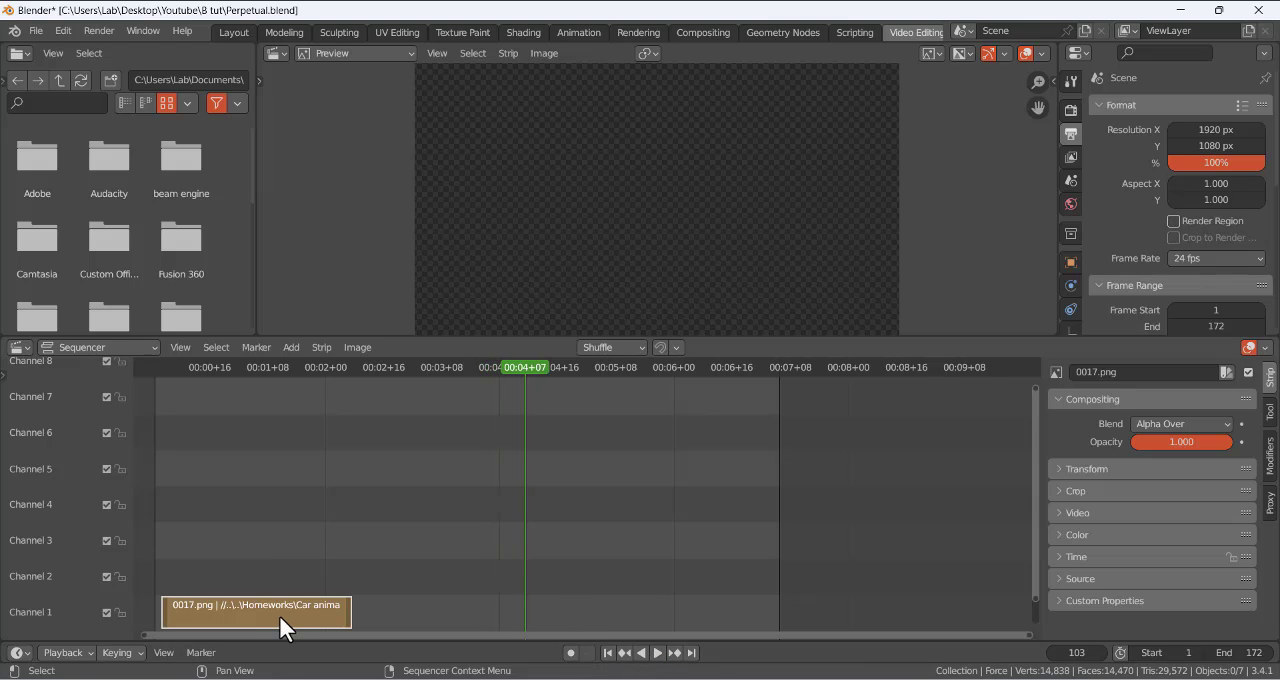
- Duplicate the image strip three times, placing the copies end to end in channel 1
{"action": "key", "text": "shift+d"}
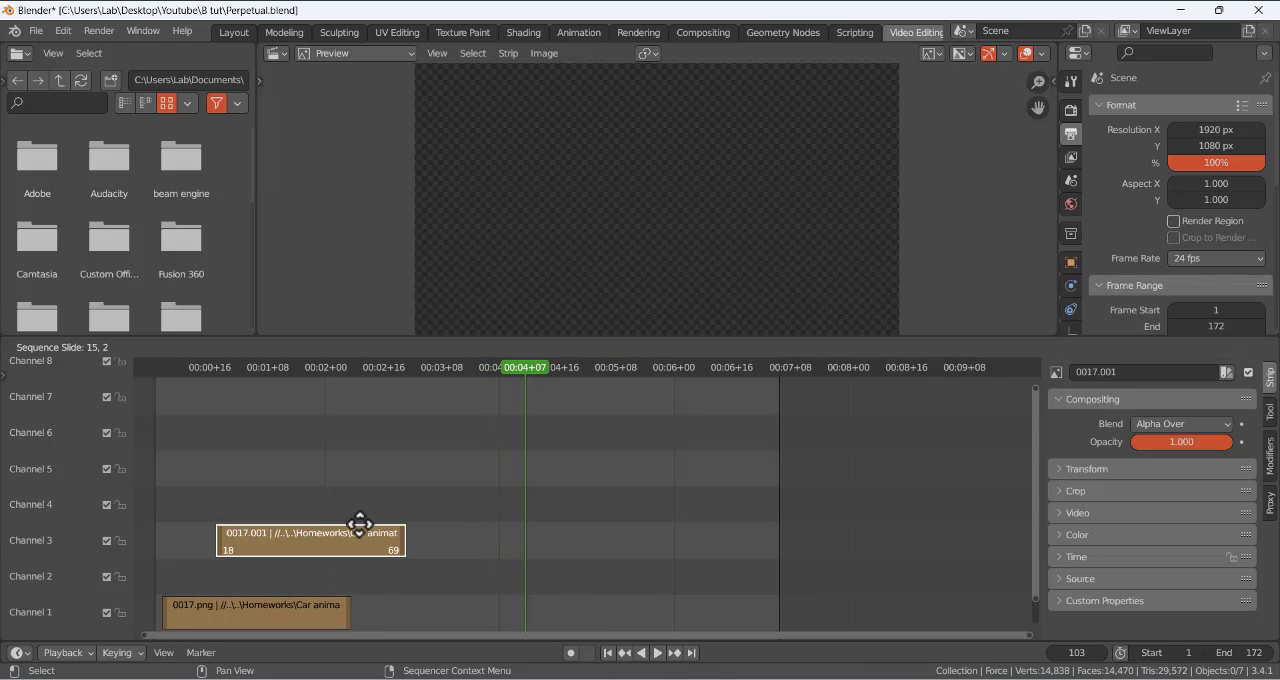
{"action": "left_click", "coordinate": [435, 584]}
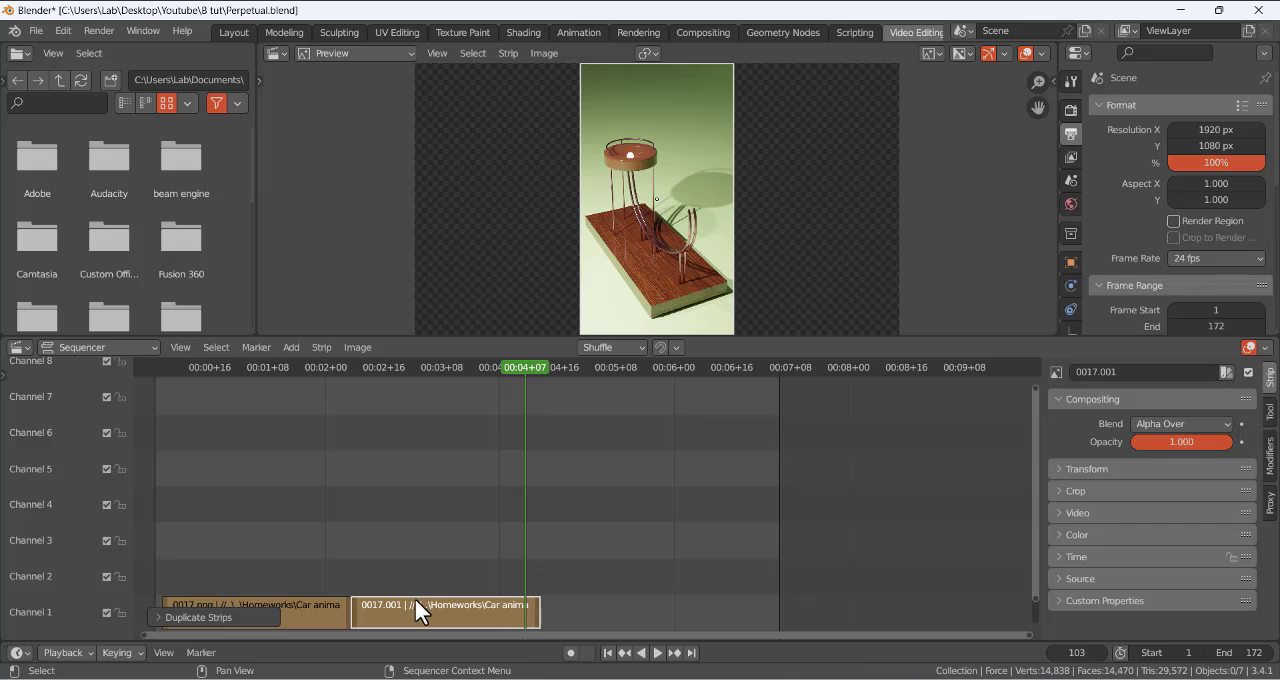
{"action": "key", "text": "shift+d"}
{"action": "left_click", "coordinate": [582, 578]}
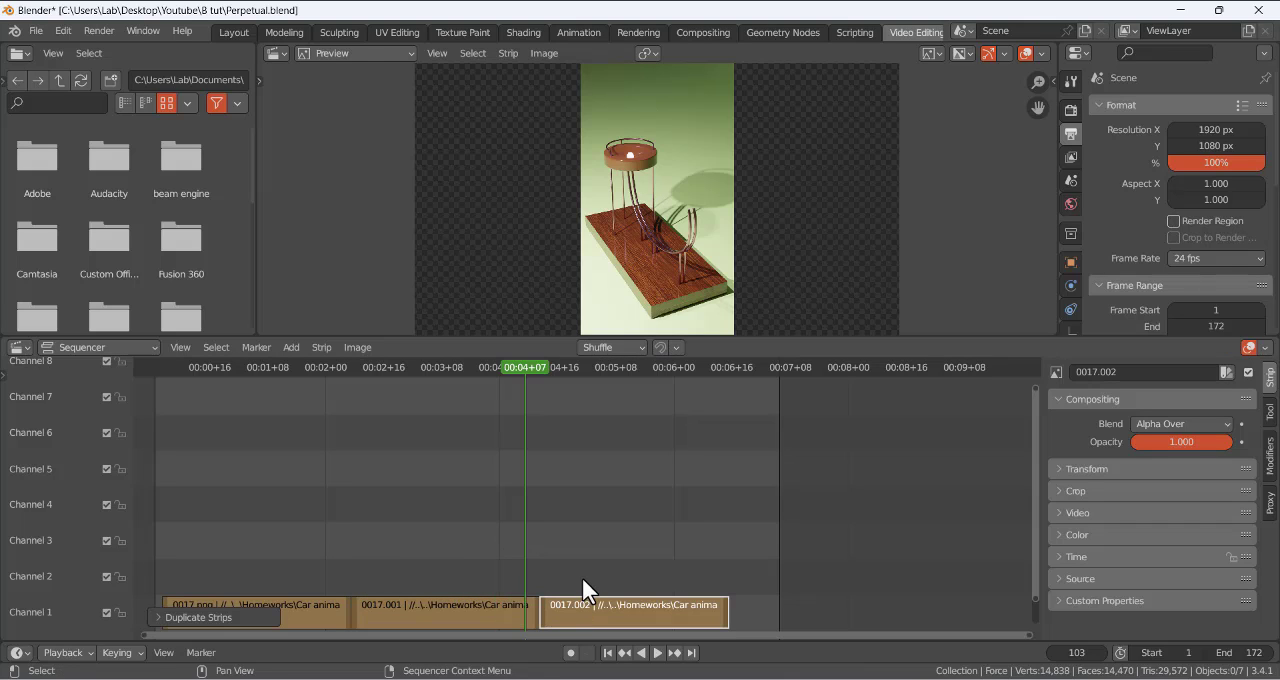
{"action": "key", "text": "shift+d"}
{"action": "left_click", "coordinate": [814, 510]}
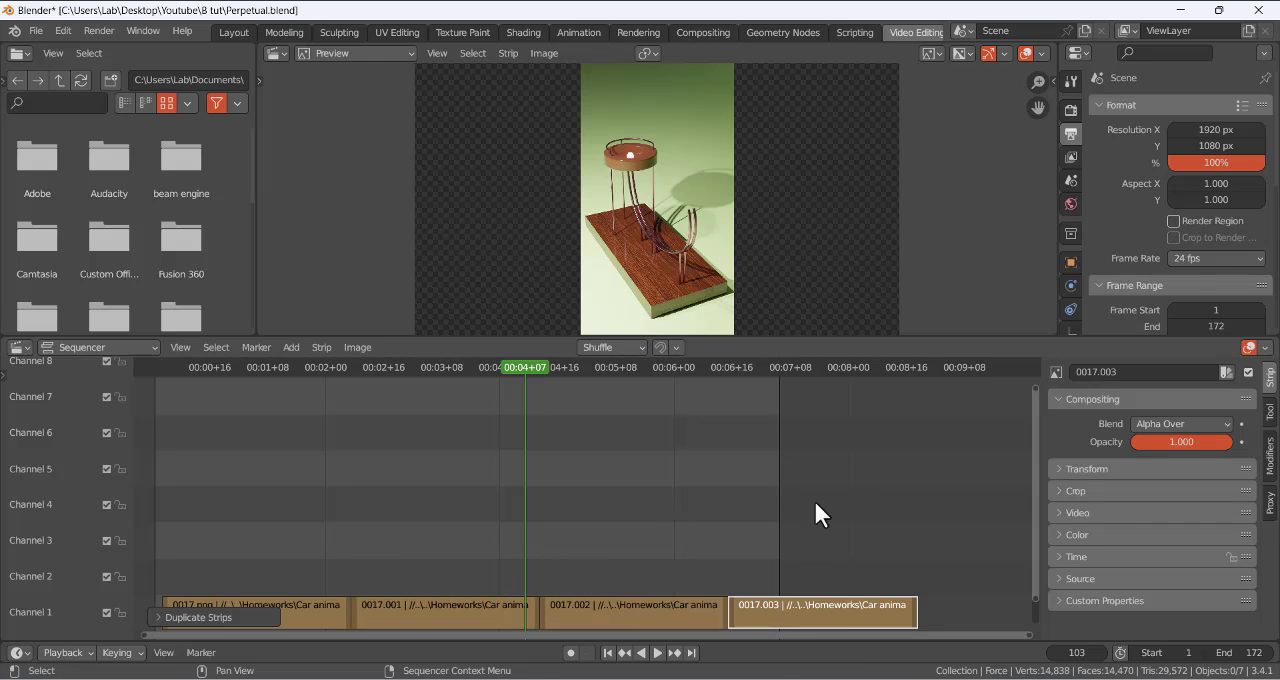
- Move the playhead to the end of the last strip and set the scene's end frame to 211
{"action": "left_click_drag", "start_coordinate": [667, 371], "coordinate": [917, 428]}
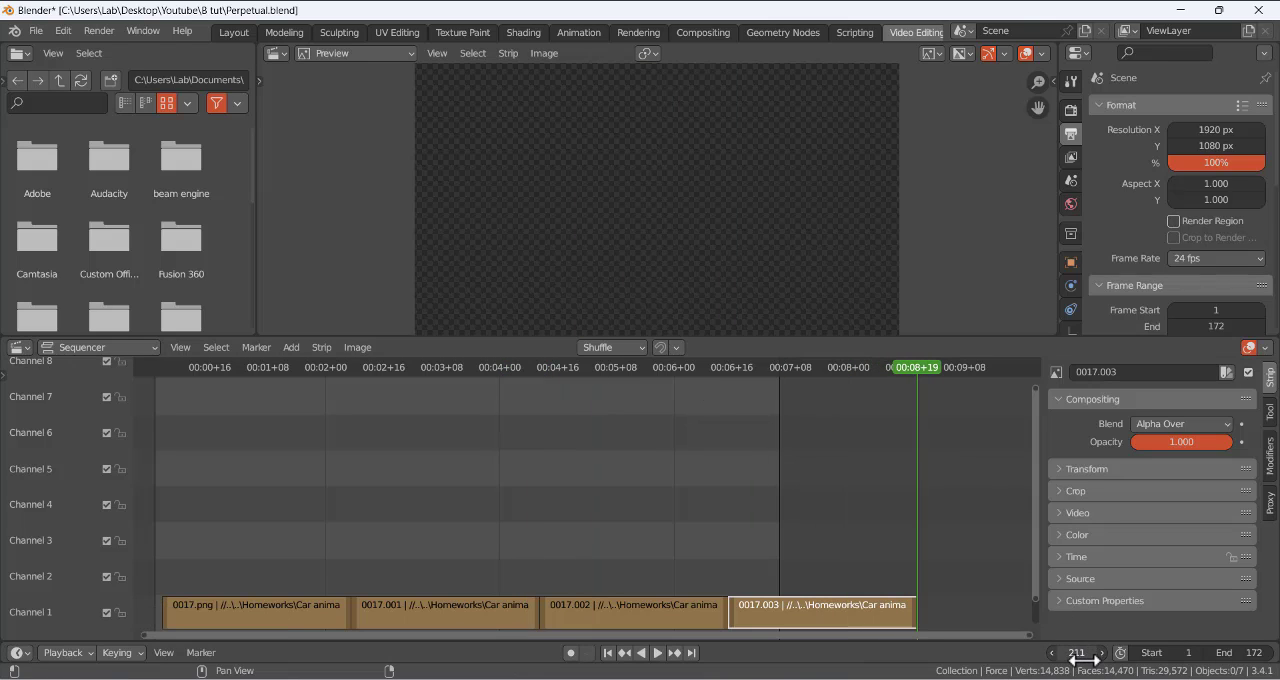
{"action": "left_click", "coordinate": [1240, 656]}
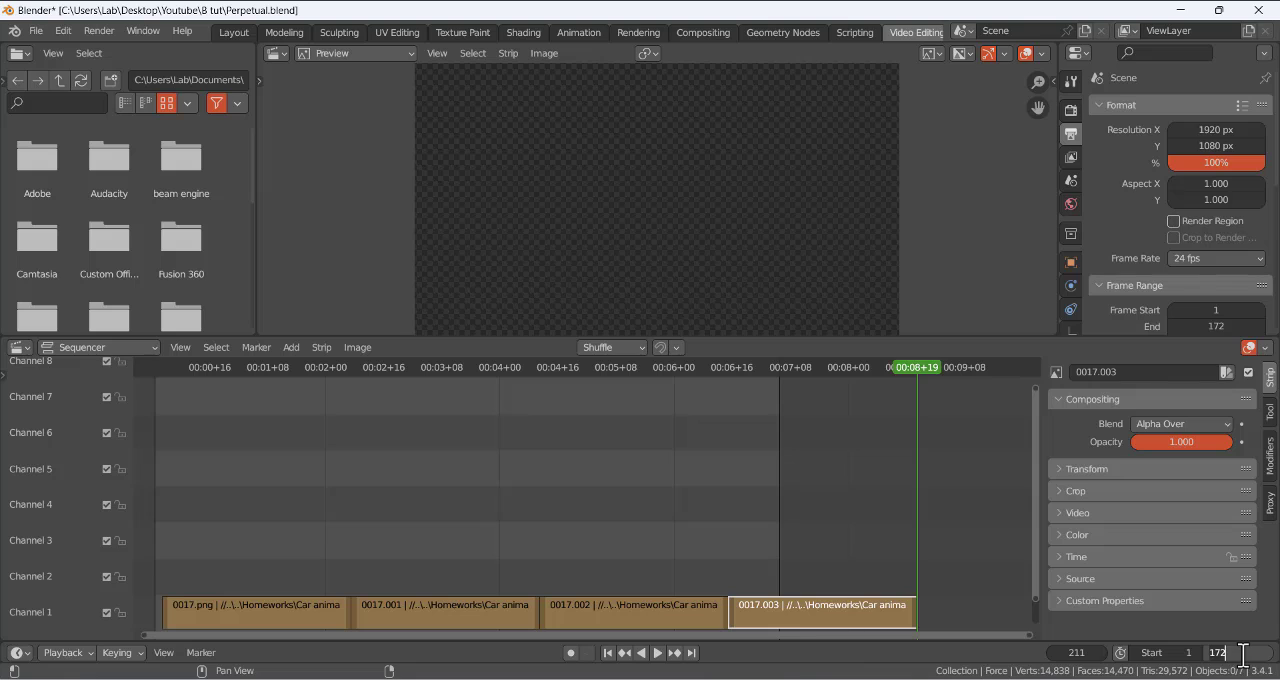
{"action": "key", "text": "Return"}
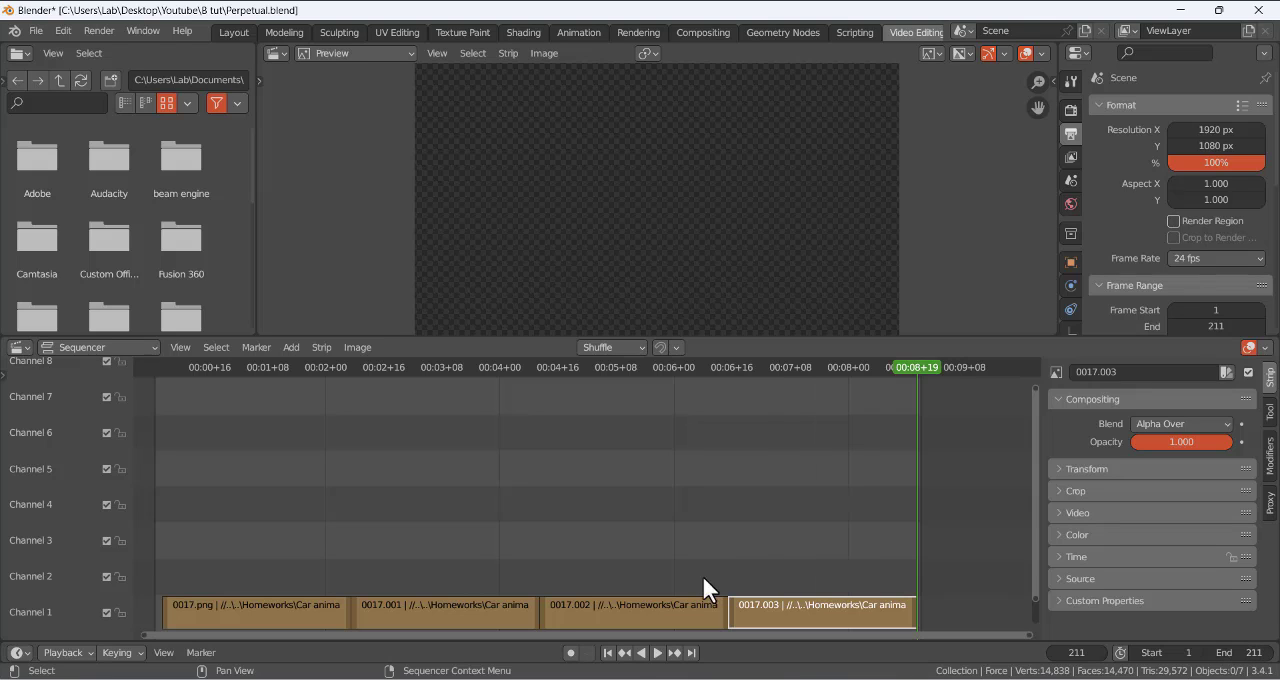
- Play the four joined strips from the first frame to check the loop
{"action": "left_click", "coordinate": [607, 653]}
{"action": "left_click", "coordinate": [658, 653]}
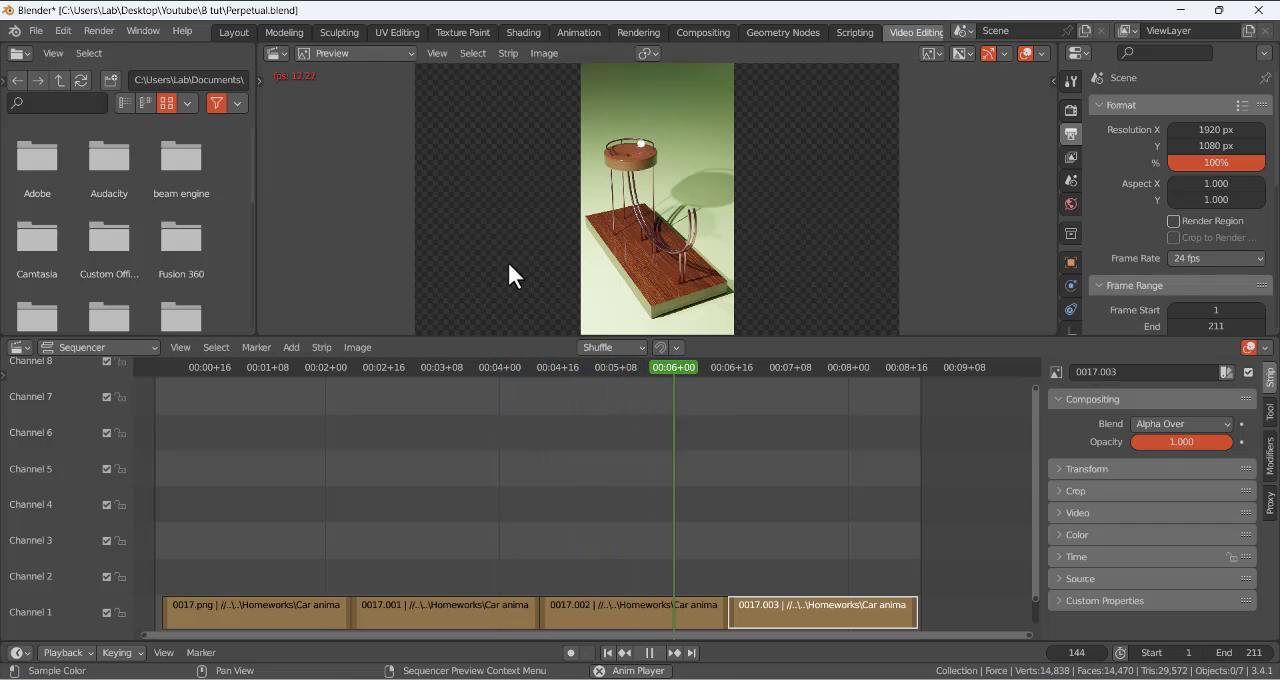
{"action": "left_click", "coordinate": [291, 347]}
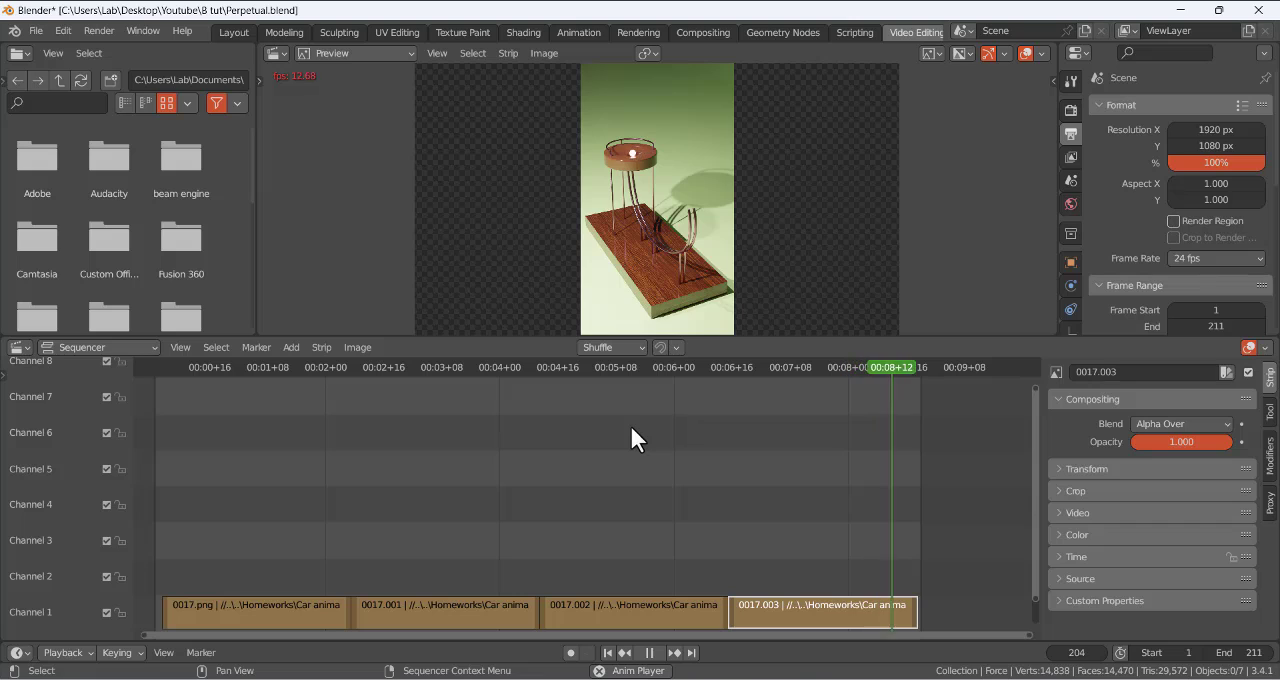
- Set the output file format to FFmpeg Video
{"action": "left_click", "coordinate": [1071, 109]}
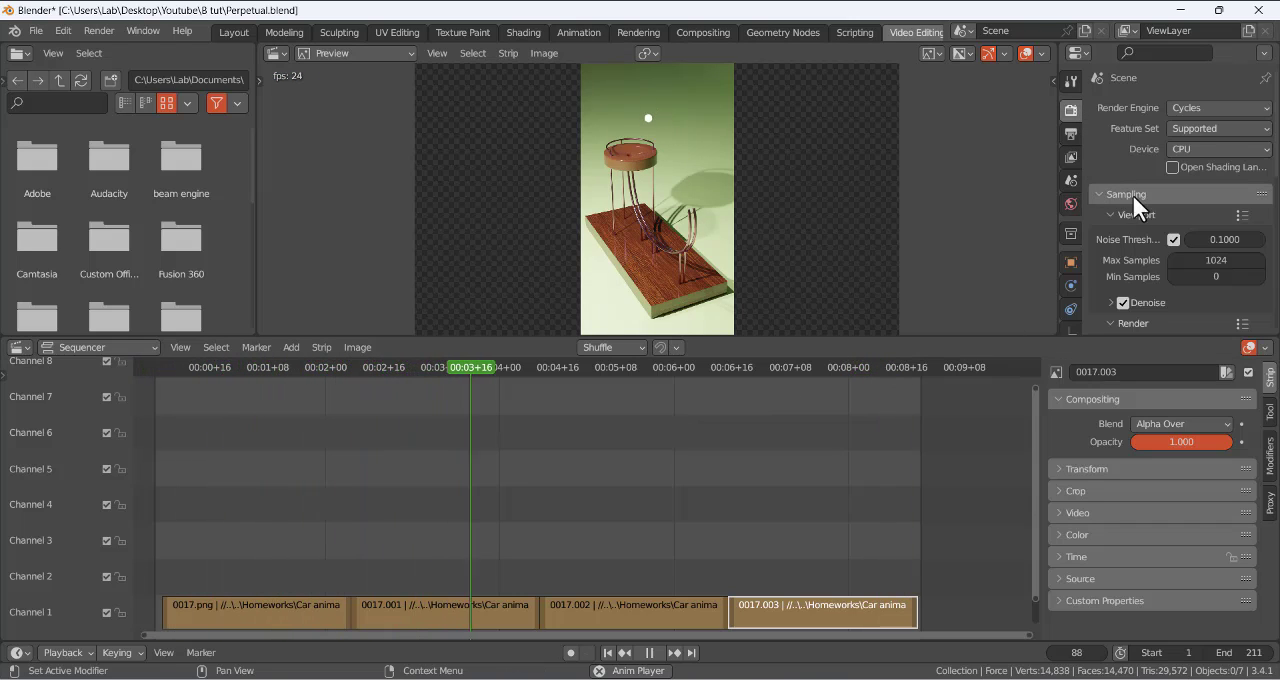
{"action": "scroll", "coordinate": [1092, 229], "scroll_direction": "down", "scroll_amount": 4}
{"action": "left_click", "coordinate": [1070, 133]}
{"action": "scroll", "coordinate": [1168, 242], "scroll_direction": "down", "scroll_amount": 3}
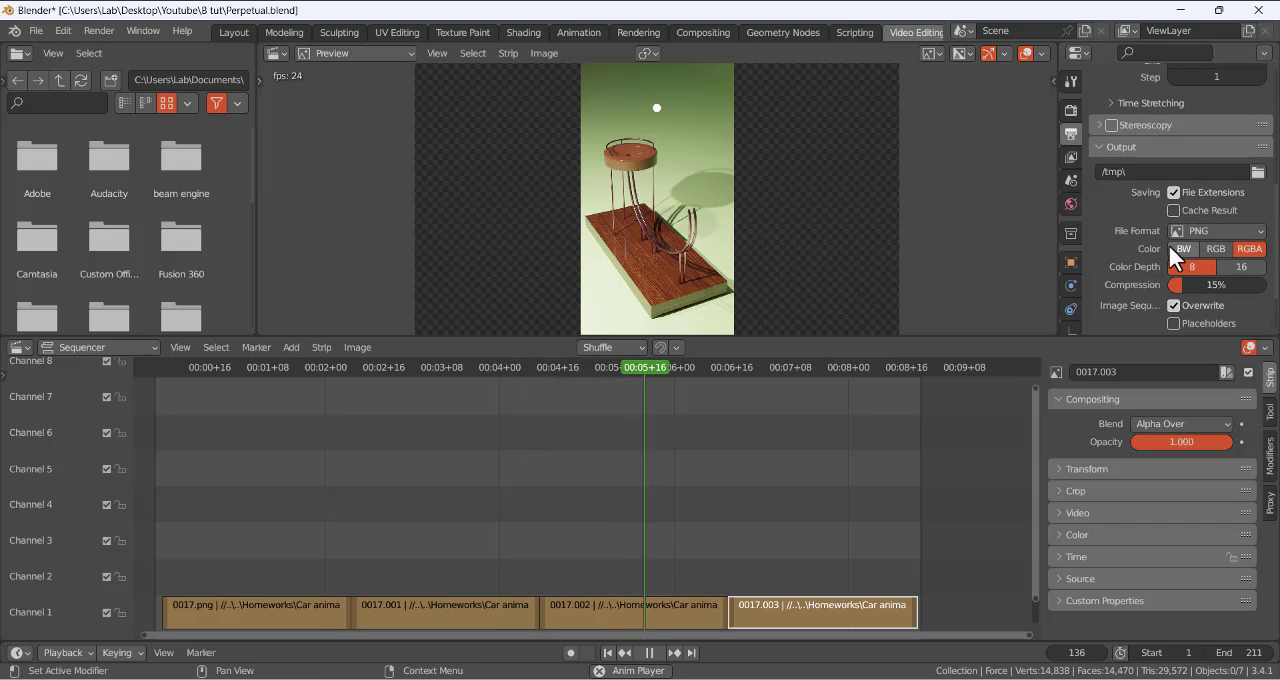
{"action": "left_click", "coordinate": [1192, 232]}
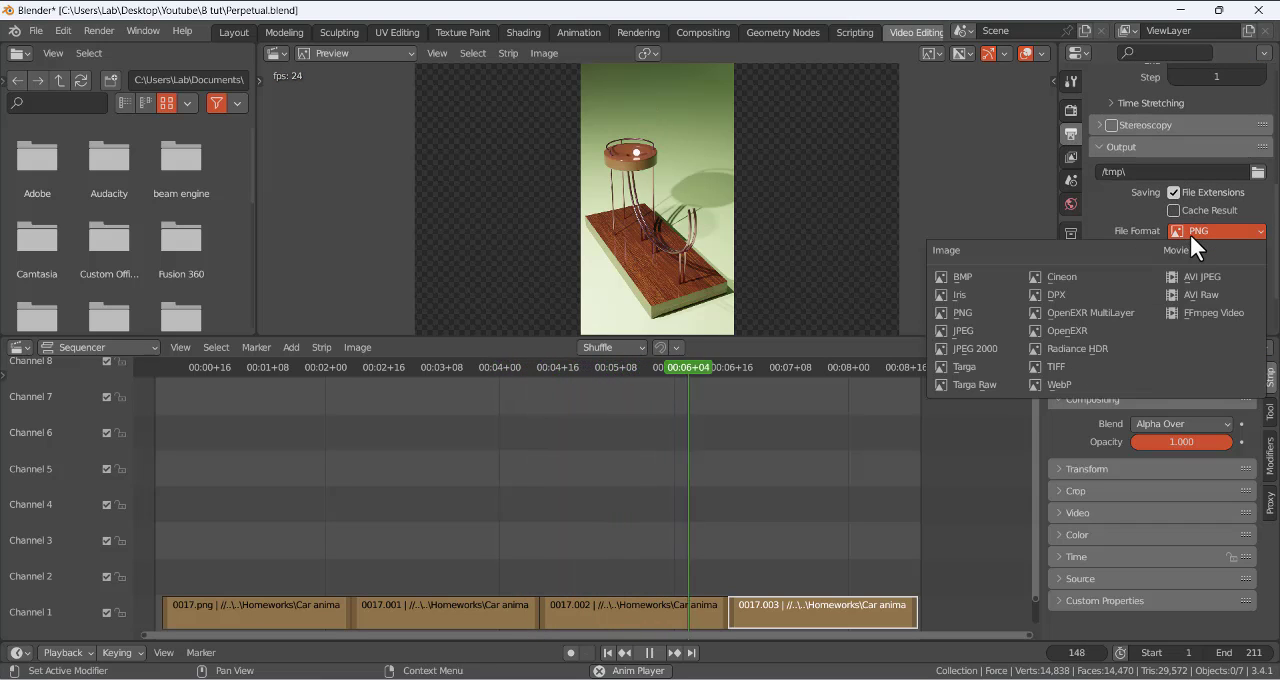
{"action": "left_click", "coordinate": [1214, 314]}
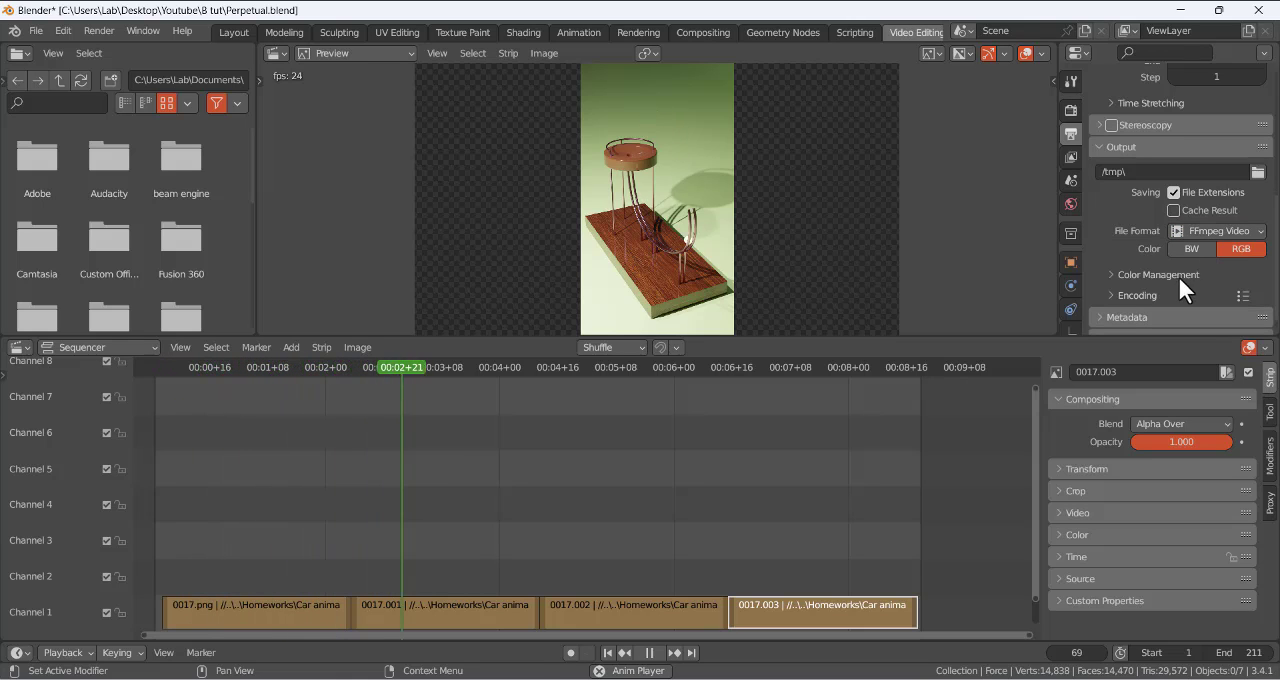
- Bring up the render commands for the assembled animation
{"action": "left_click", "coordinate": [100, 24]}
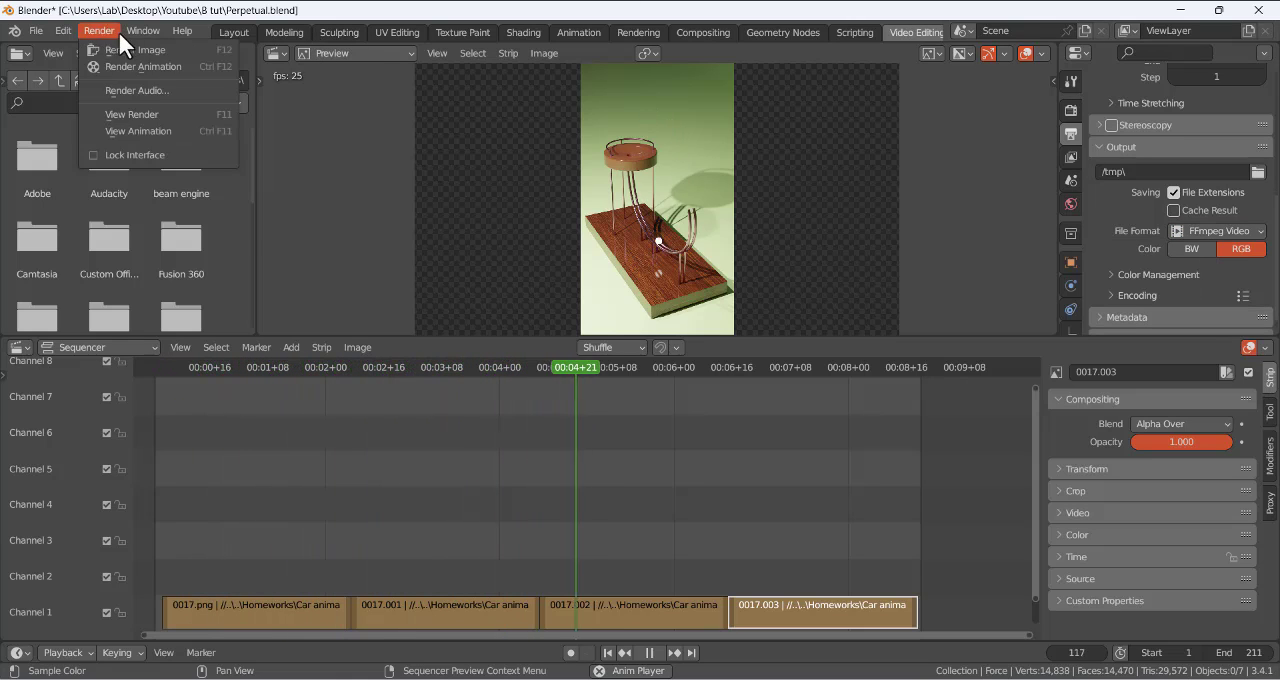